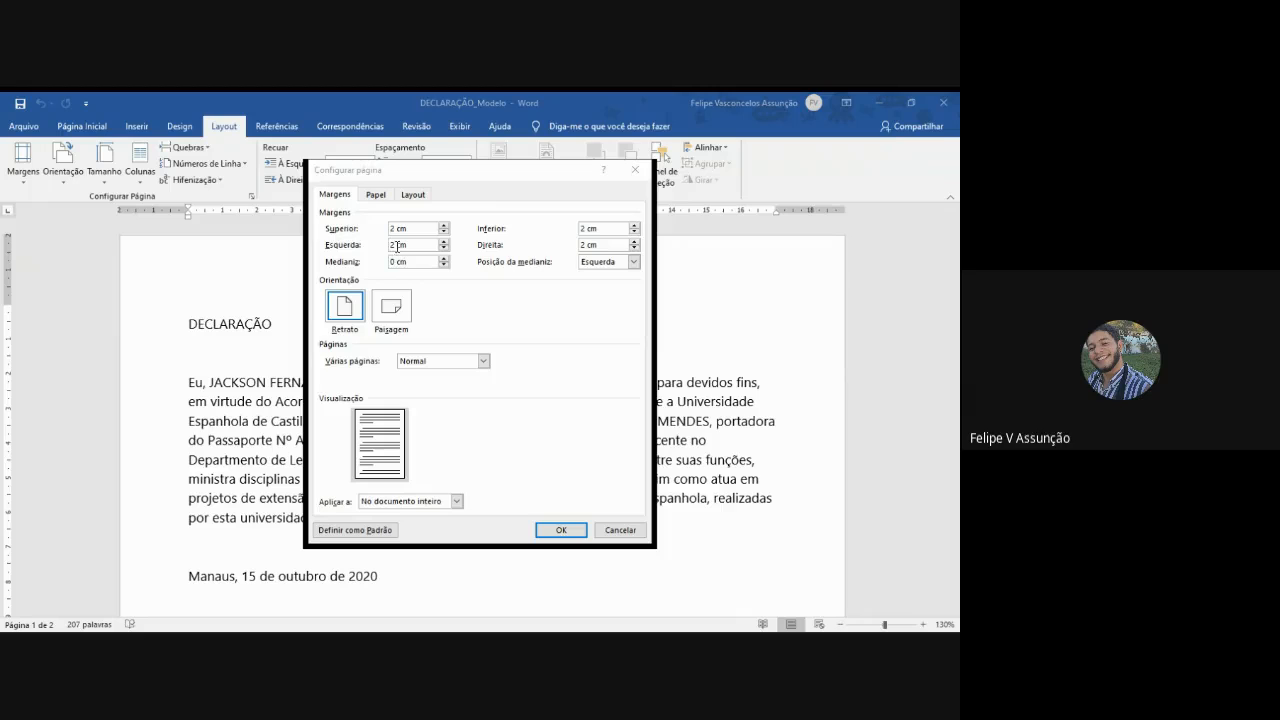
- Set the left and bottom page margins to 2,5 cm for the whole document
type(",5")
left_click(584, 228)
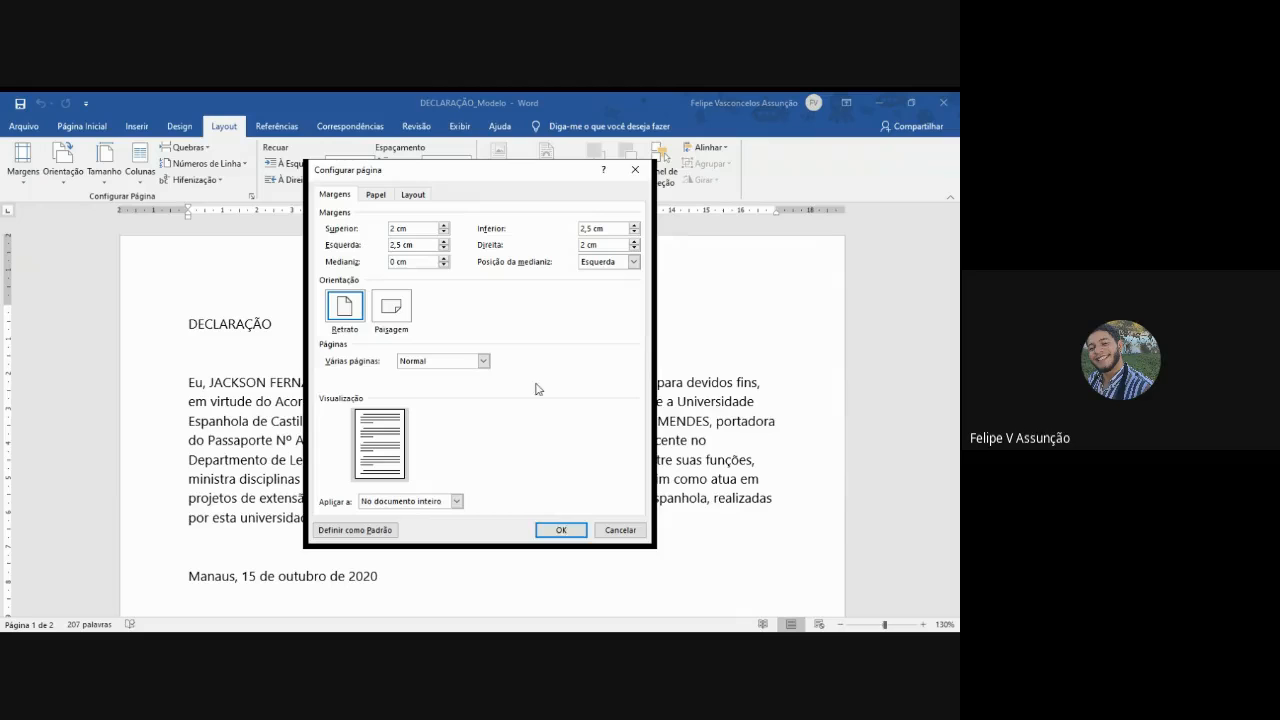
left_click(561, 530)
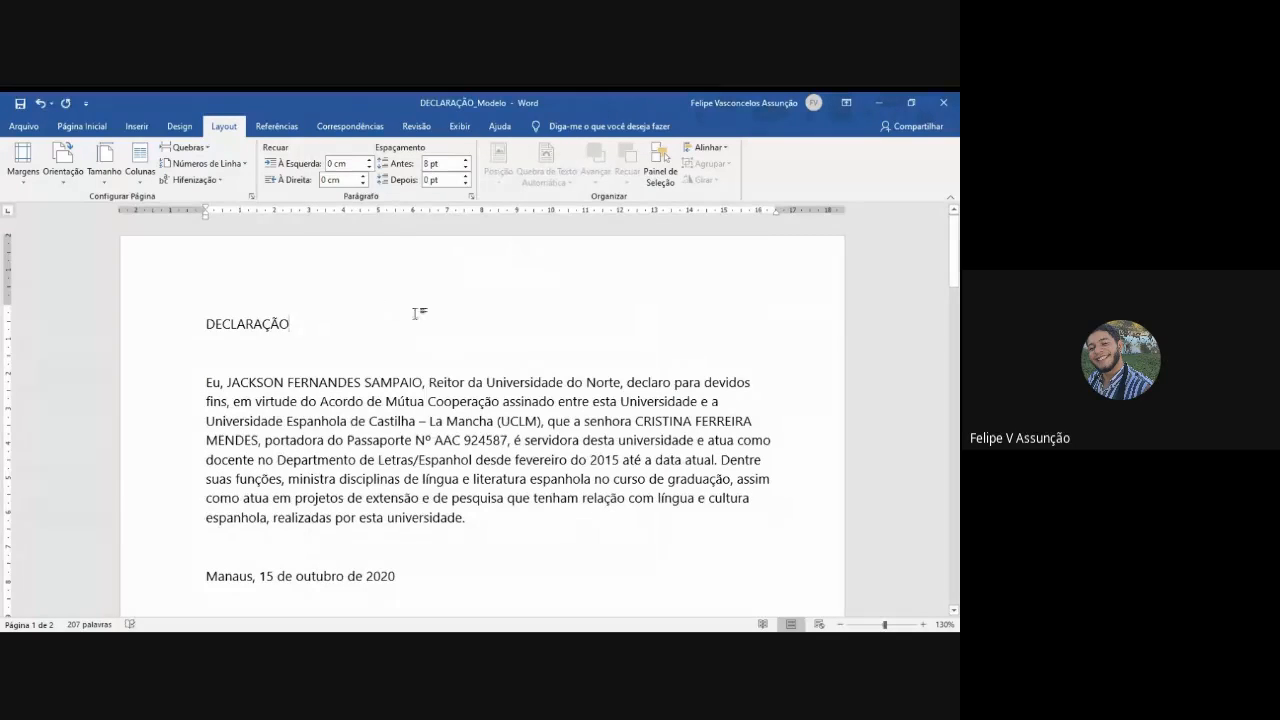
- Look through both pages of the document to examine the layout of the declarations
scroll(514, 336, "down", 12)
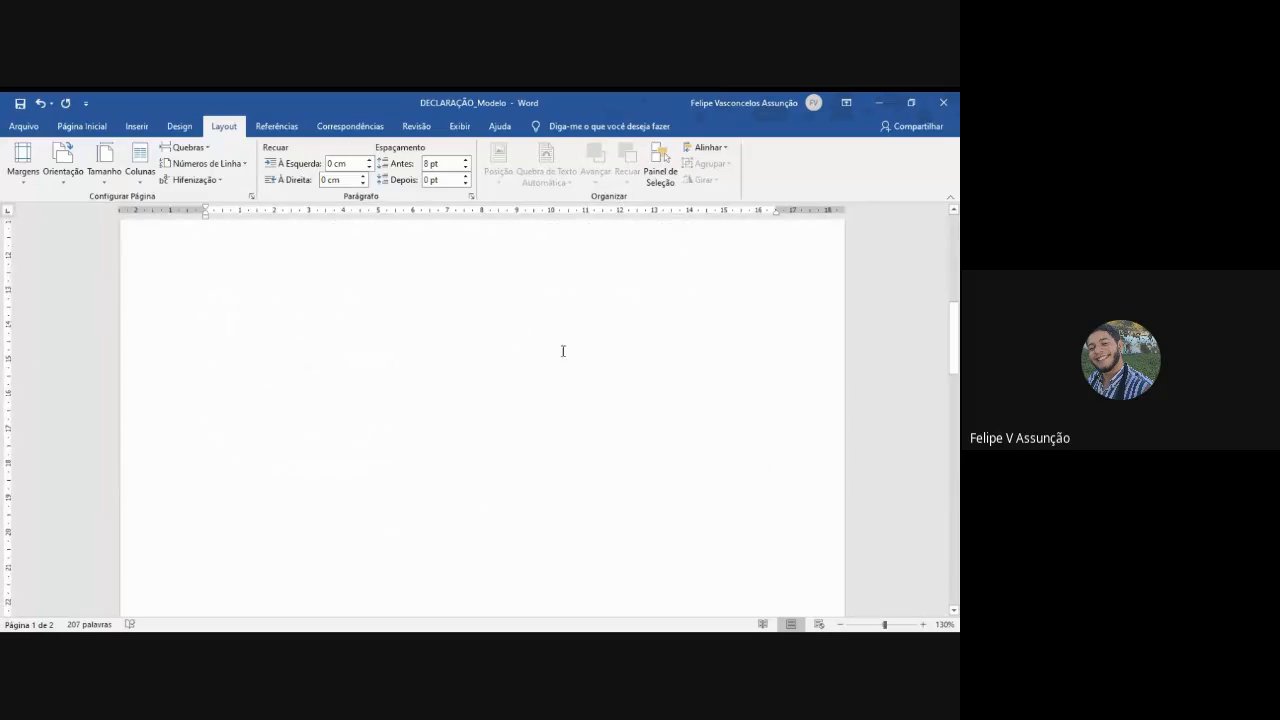
scroll(551, 306, "up", 12)
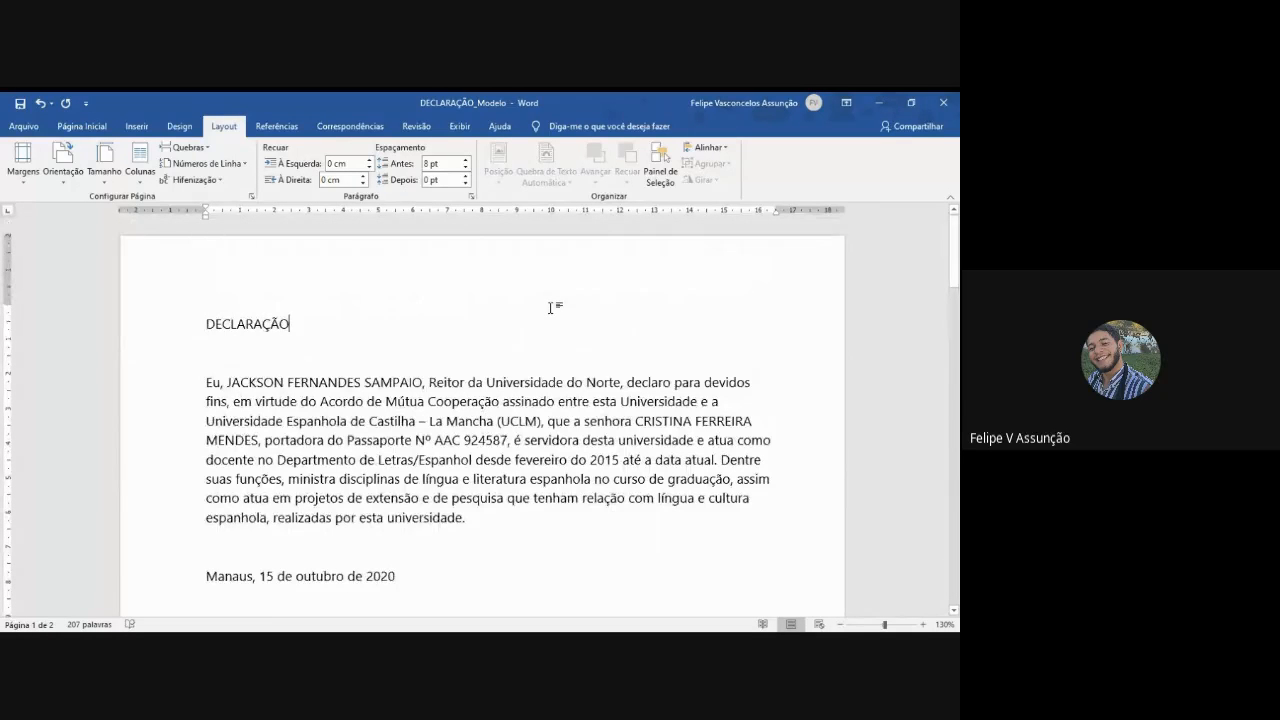
scroll(551, 306, "down", 2)
scroll(551, 306, "down", 2)
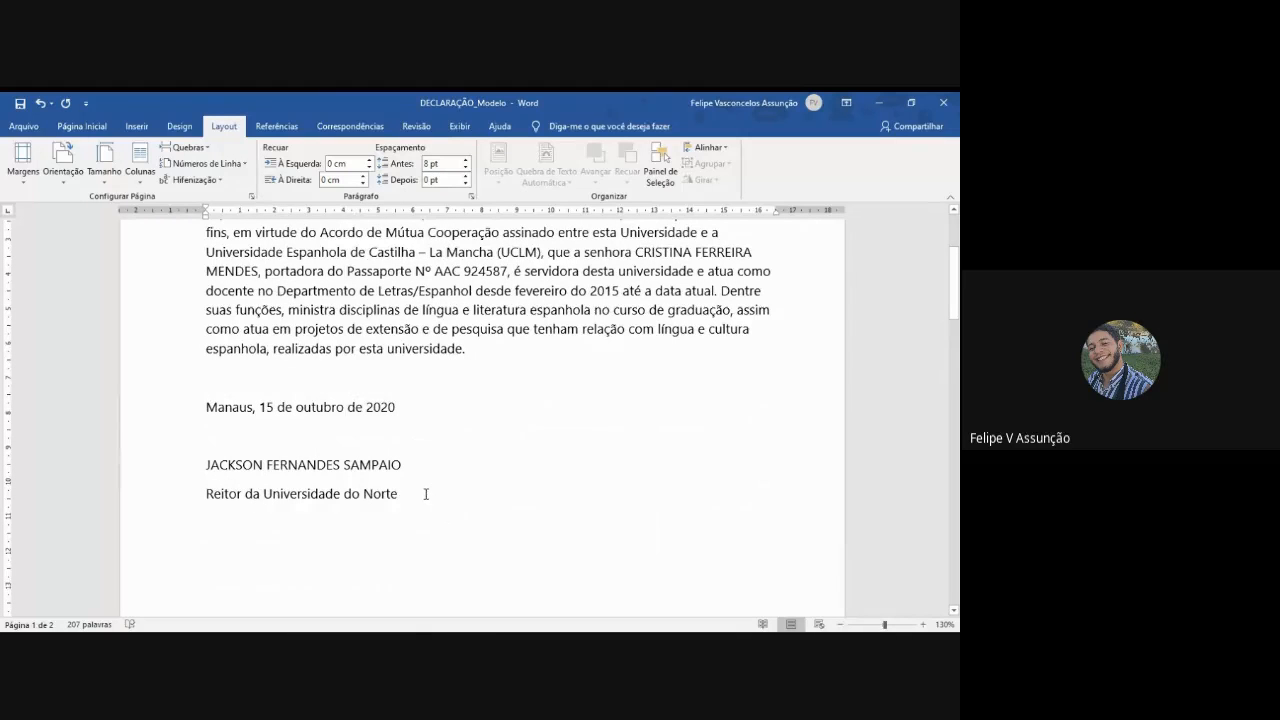
left_click_drag(402, 504, 284, 421)
left_click(323, 317)
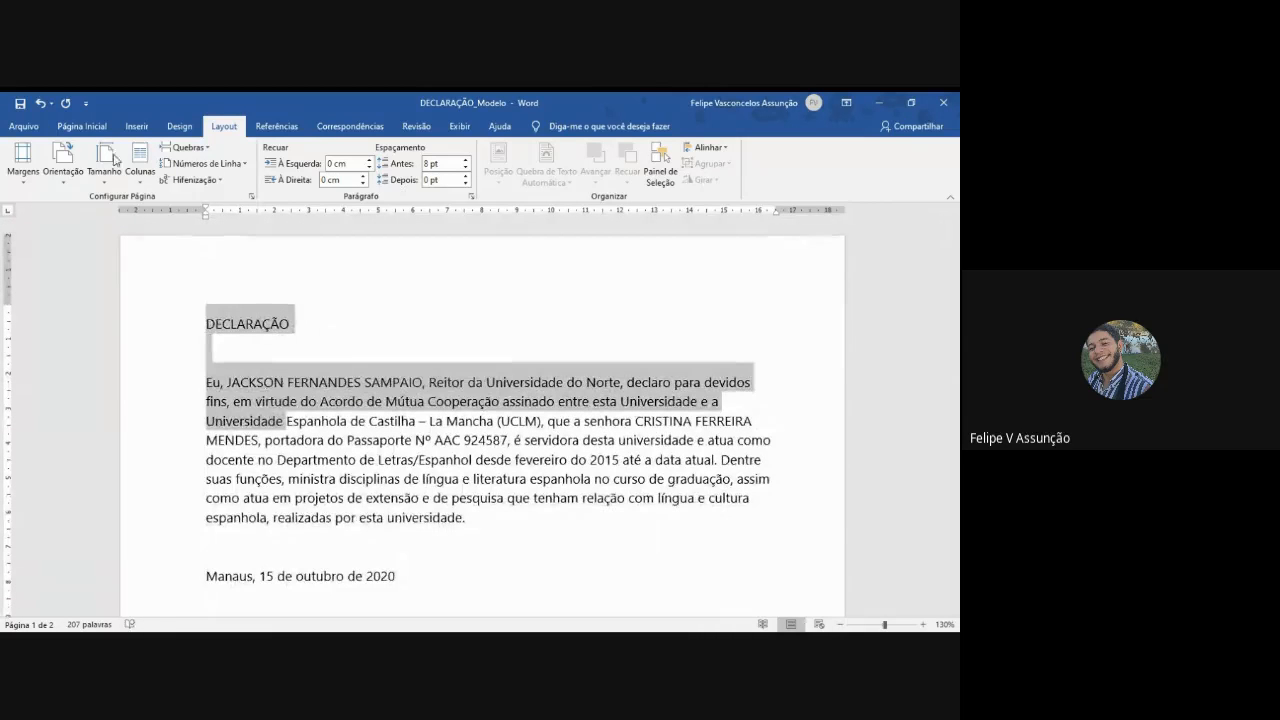
left_click(82, 126)
scroll(501, 327, "down", 10)
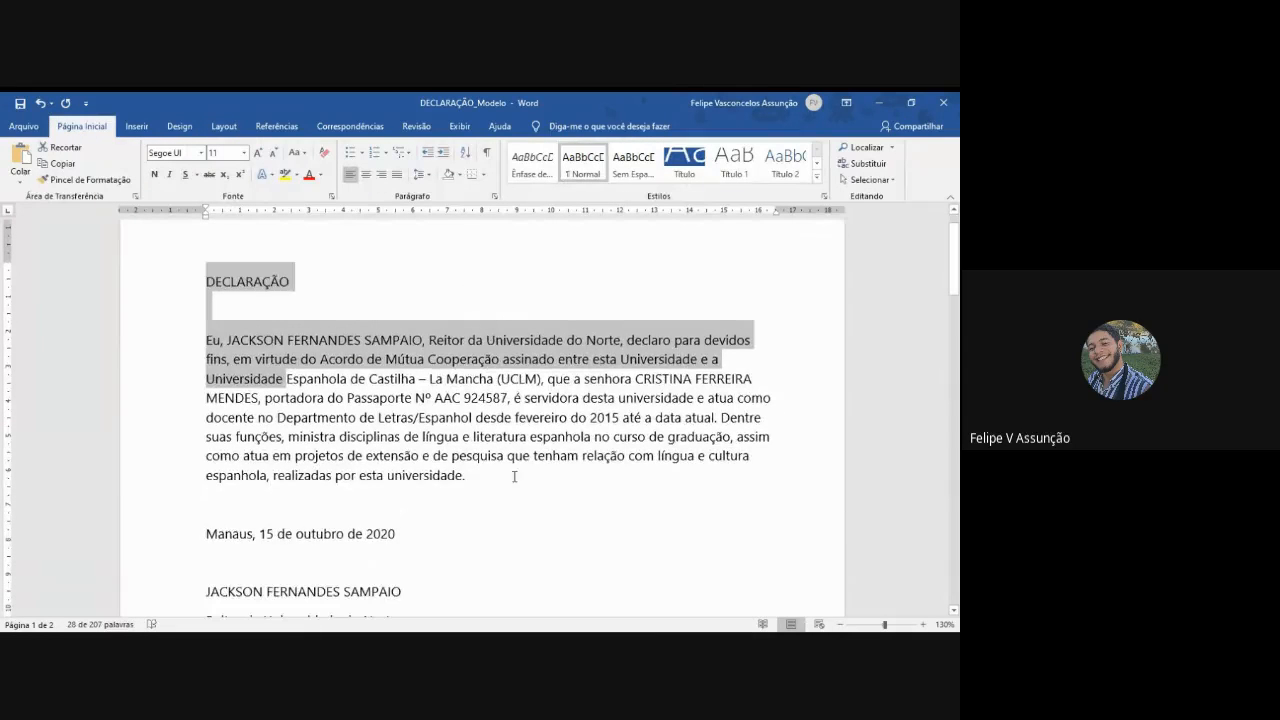
scroll(495, 510, "up", 5)
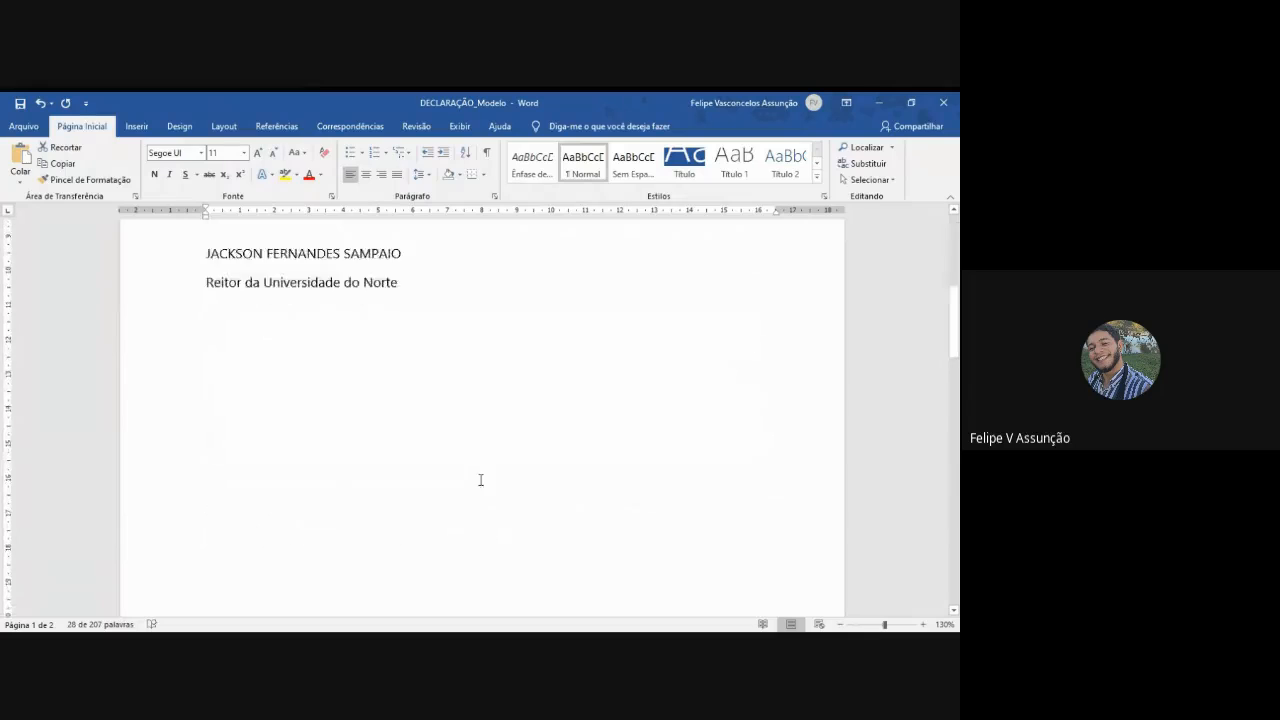
scroll(470, 421, "down", 15)
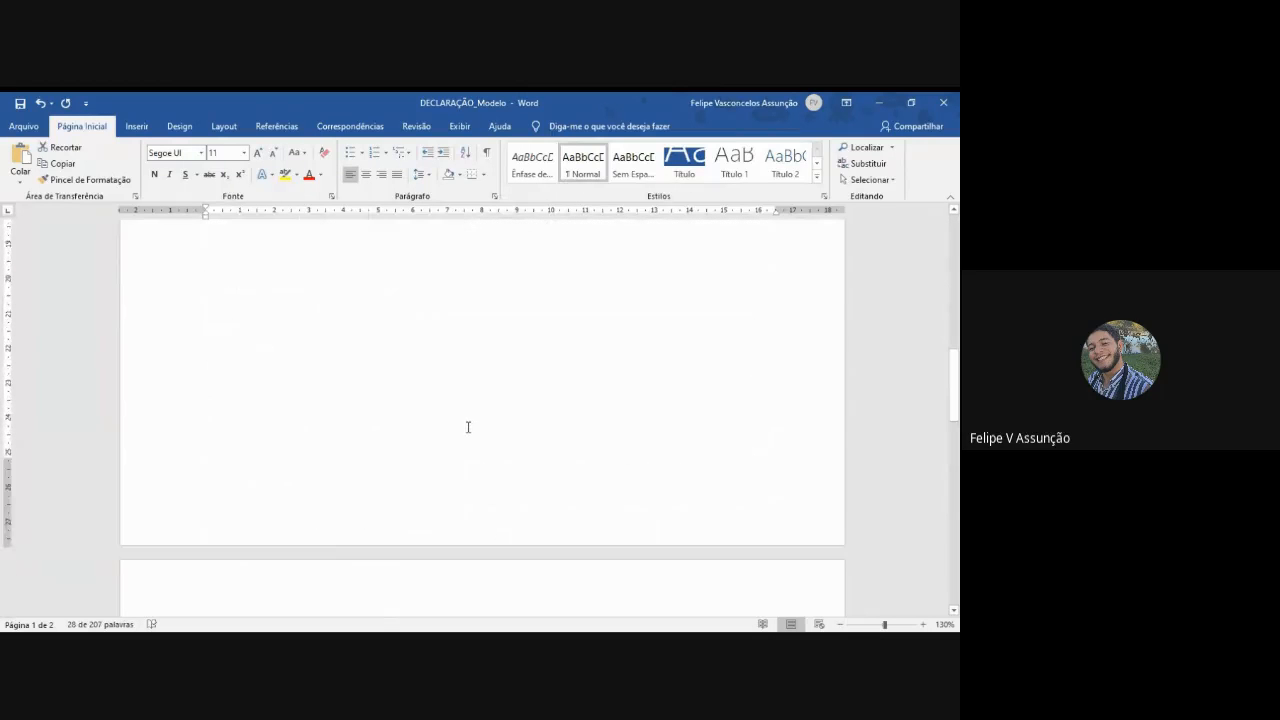
scroll(465, 431, "down", 5)
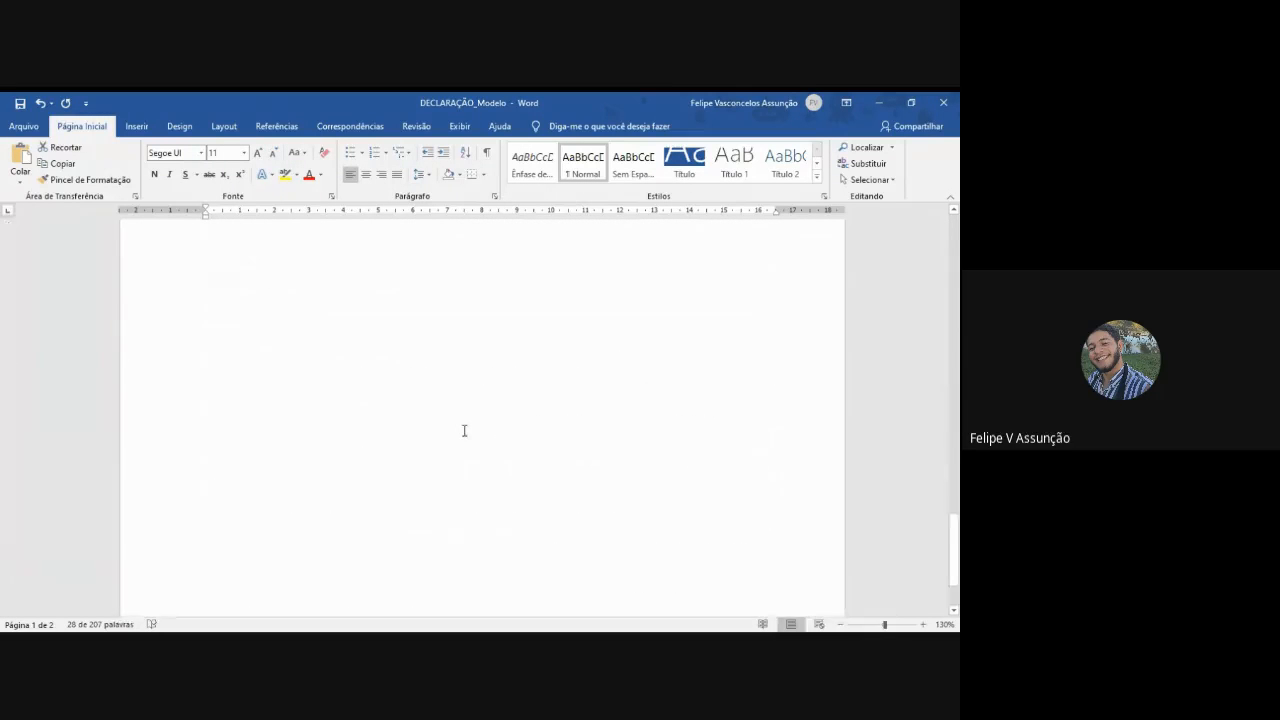
scroll(460, 431, "up", 20)
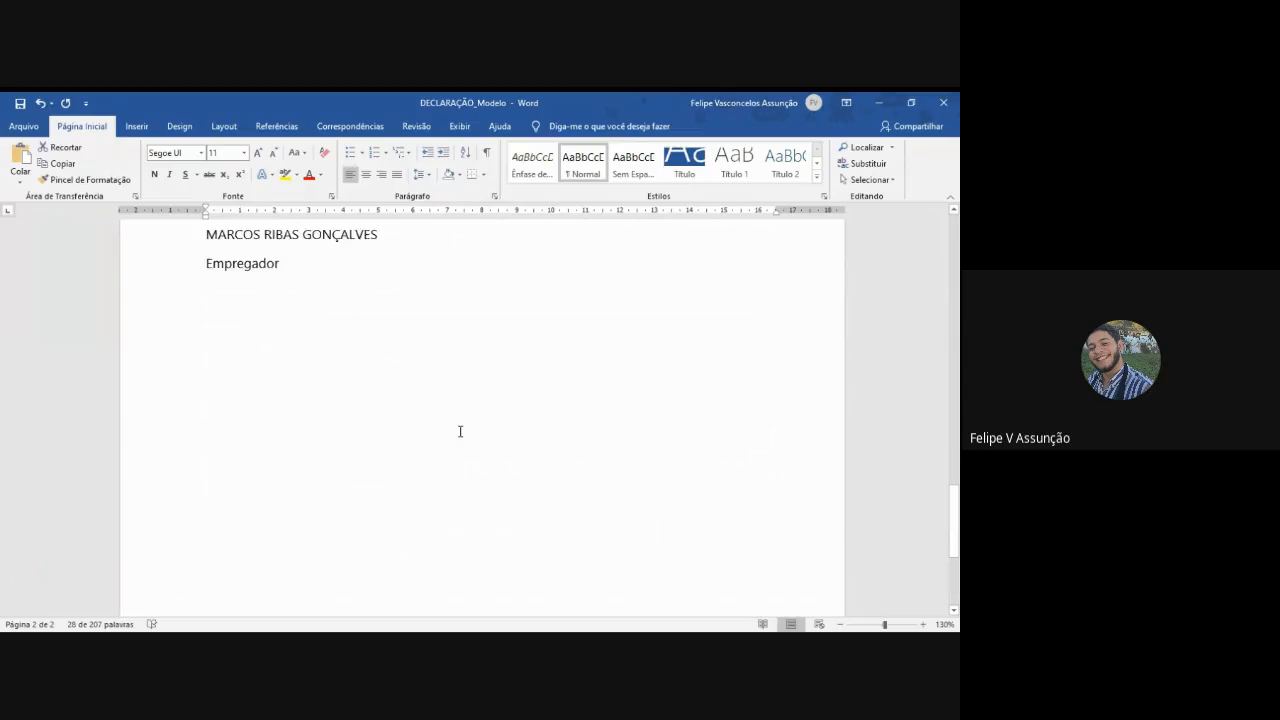
scroll(459, 431, "up", 12)
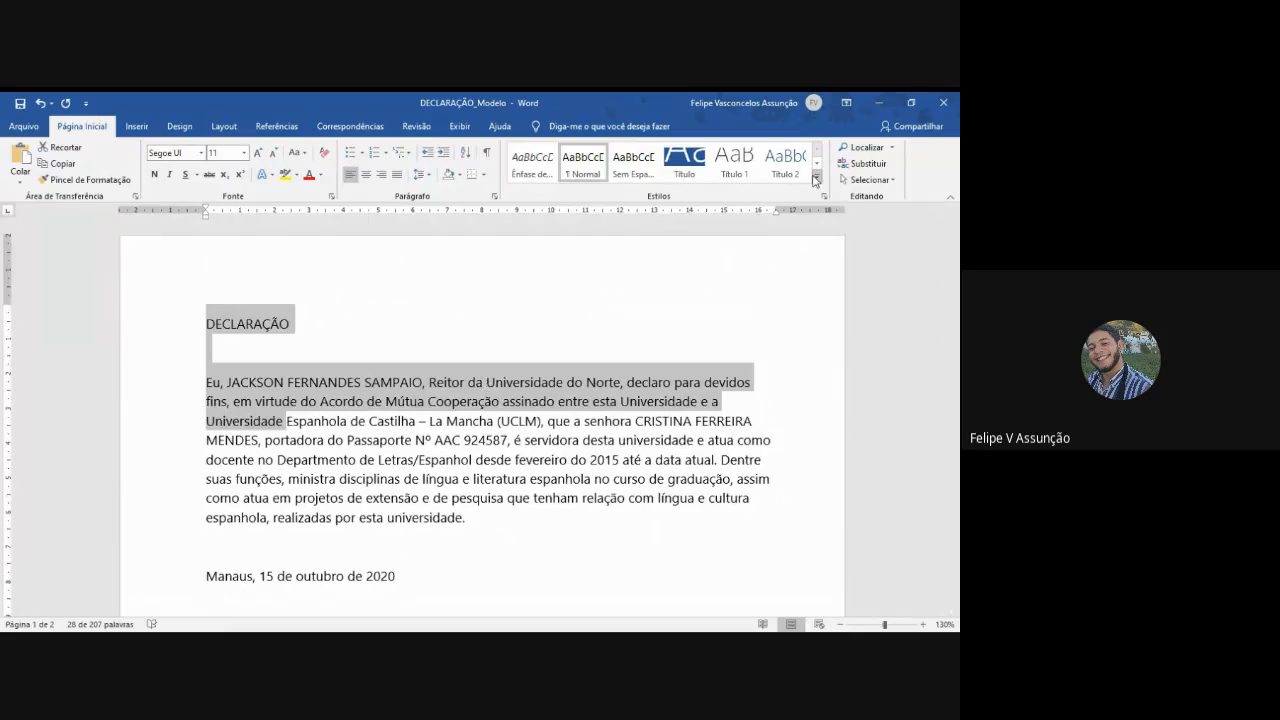
left_click(821, 179)
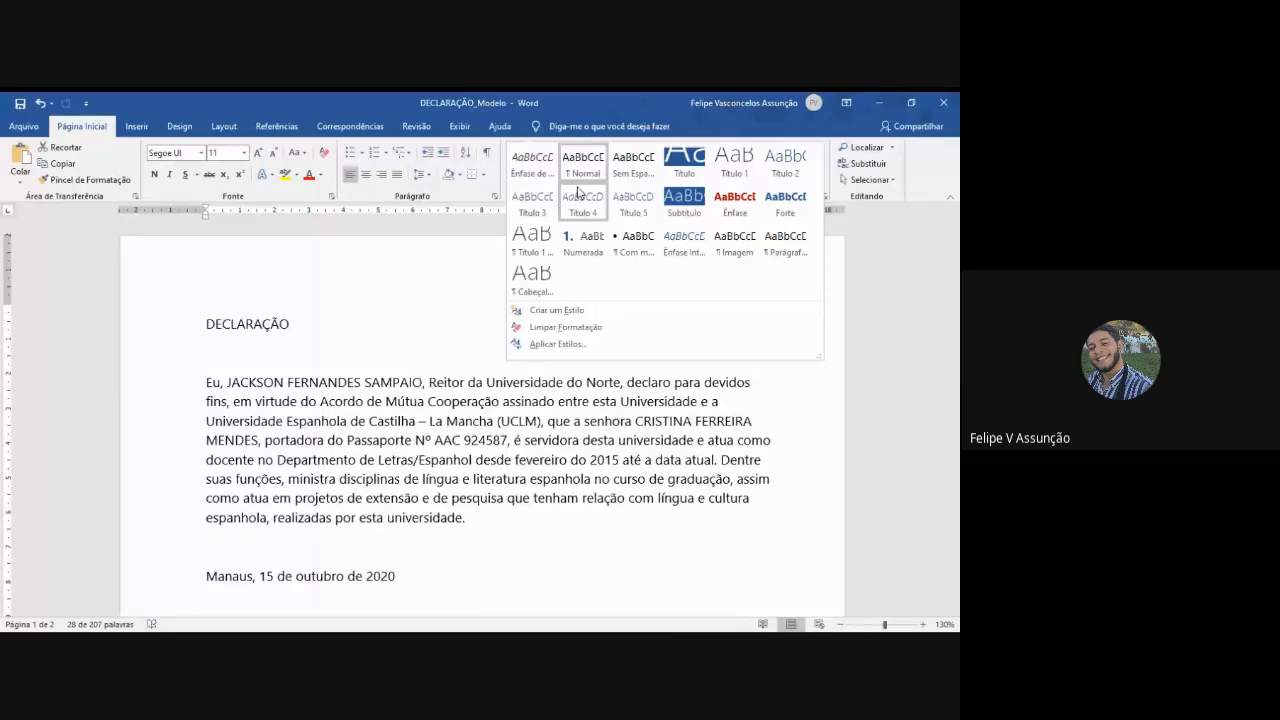
left_click(863, 252)
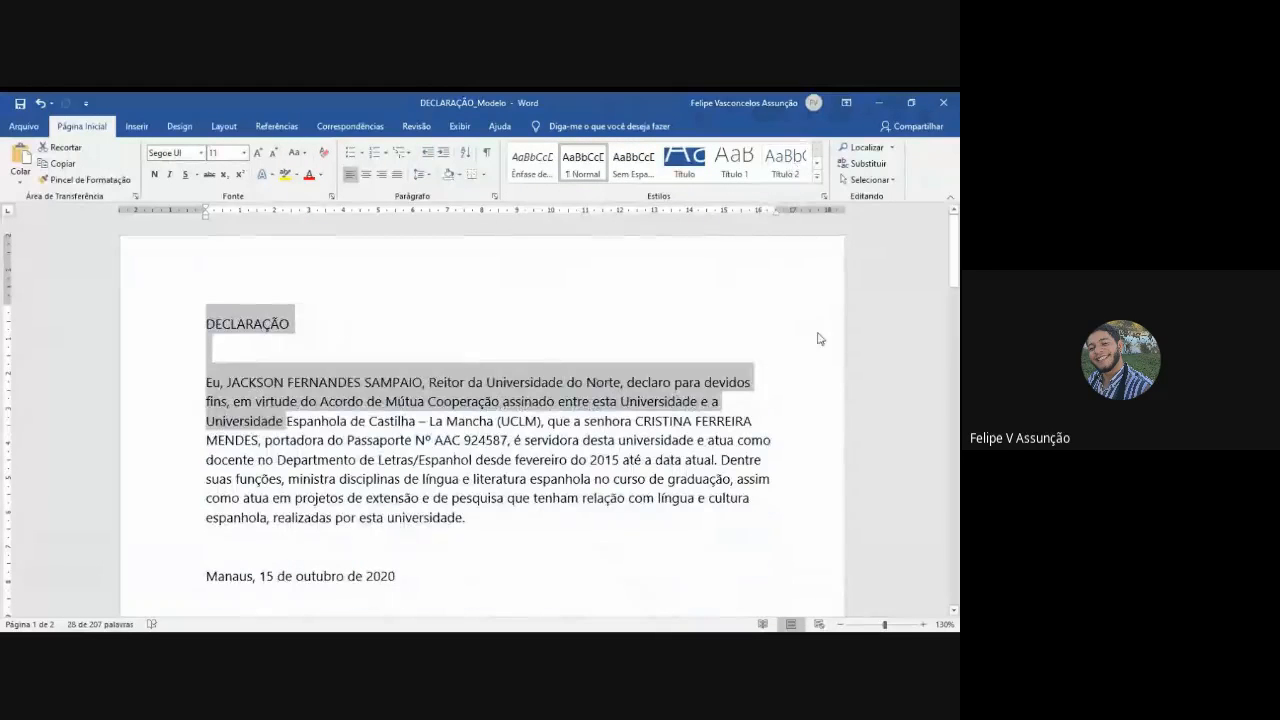
left_click(789, 389)
left_click(251, 350)
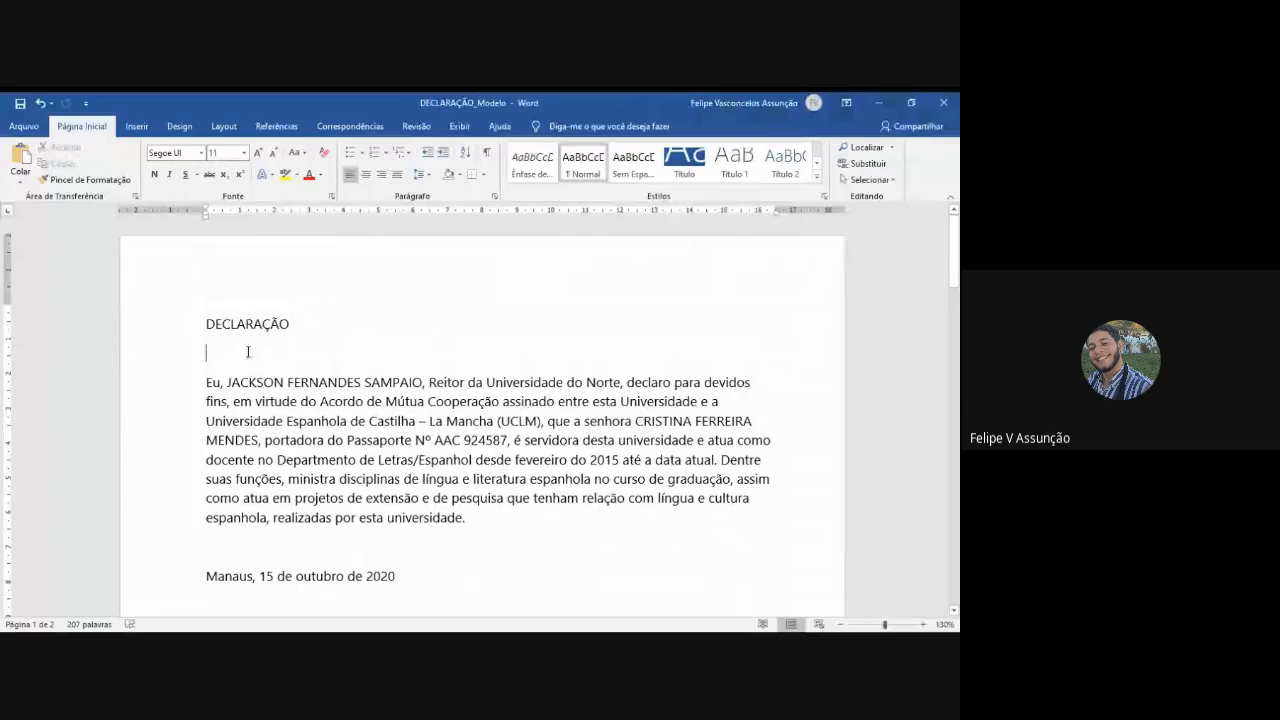
left_click(491, 519)
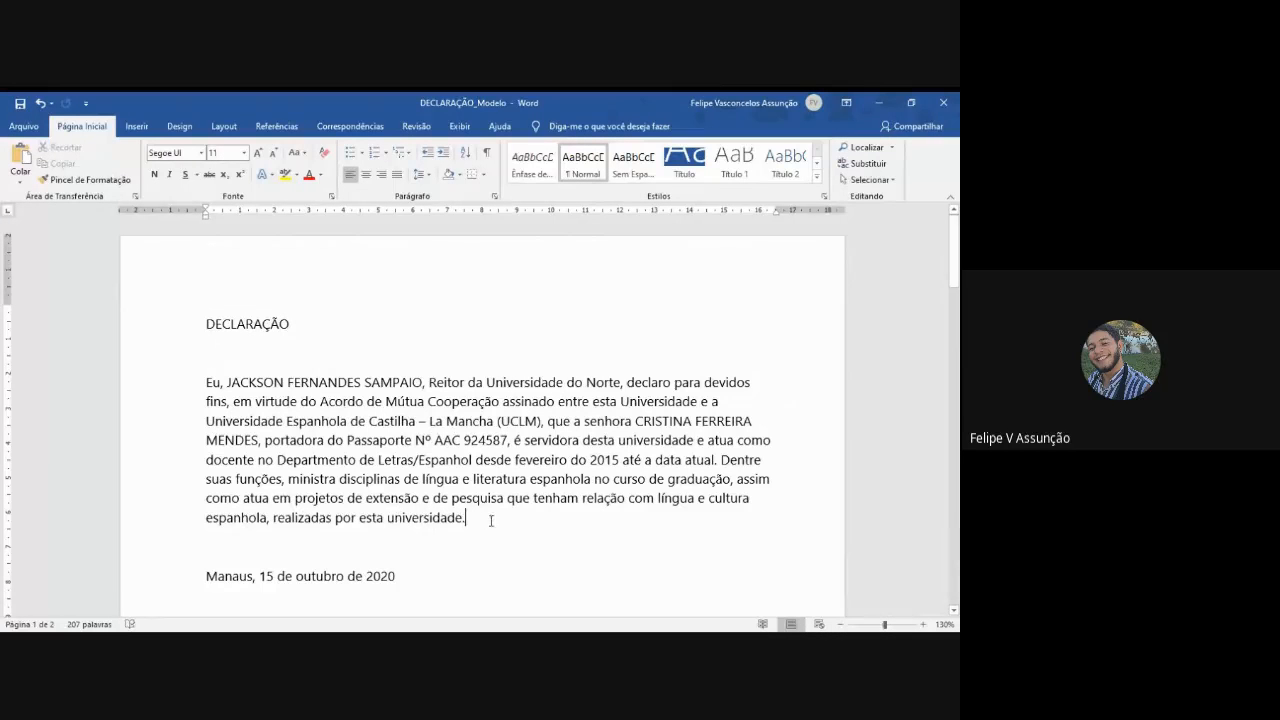
- Change the font of the entire first declaration, from its title to the signatory's position, to Times New Roman
scroll(457, 459, "down", 2)
scroll(457, 459, "up", 1)
left_click_drag(206, 281, 398, 541)
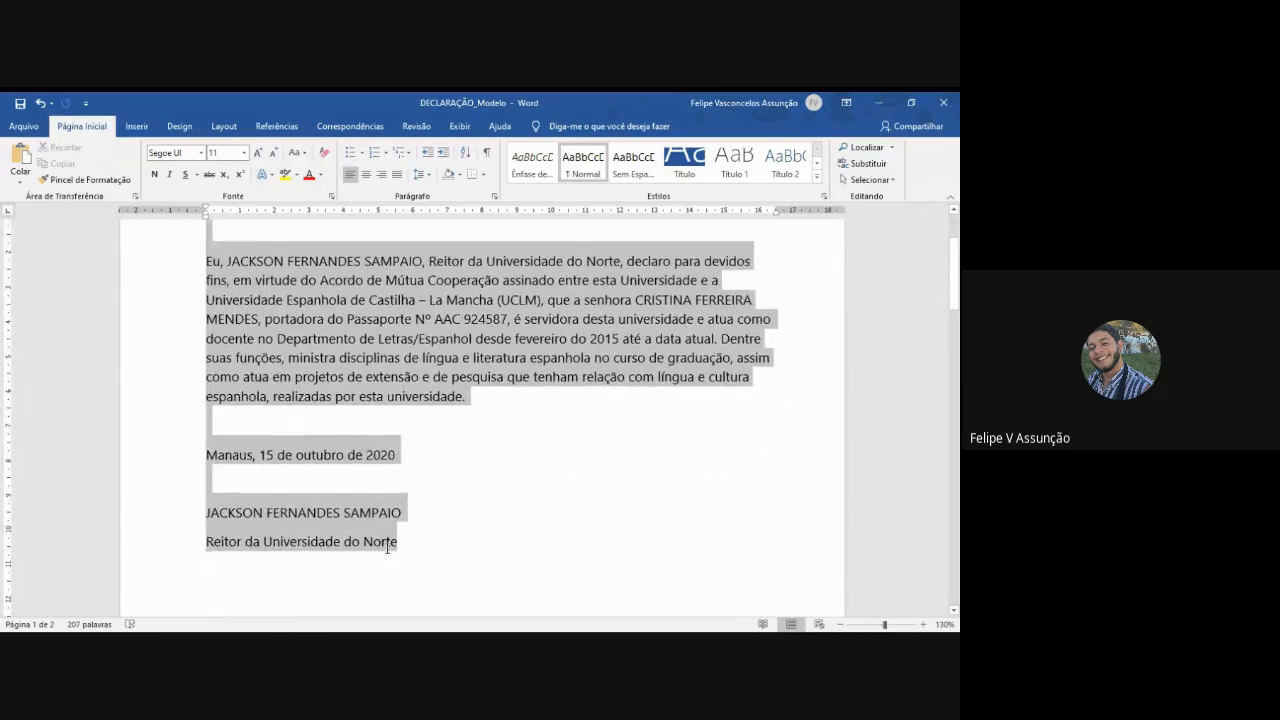
left_click(172, 153)
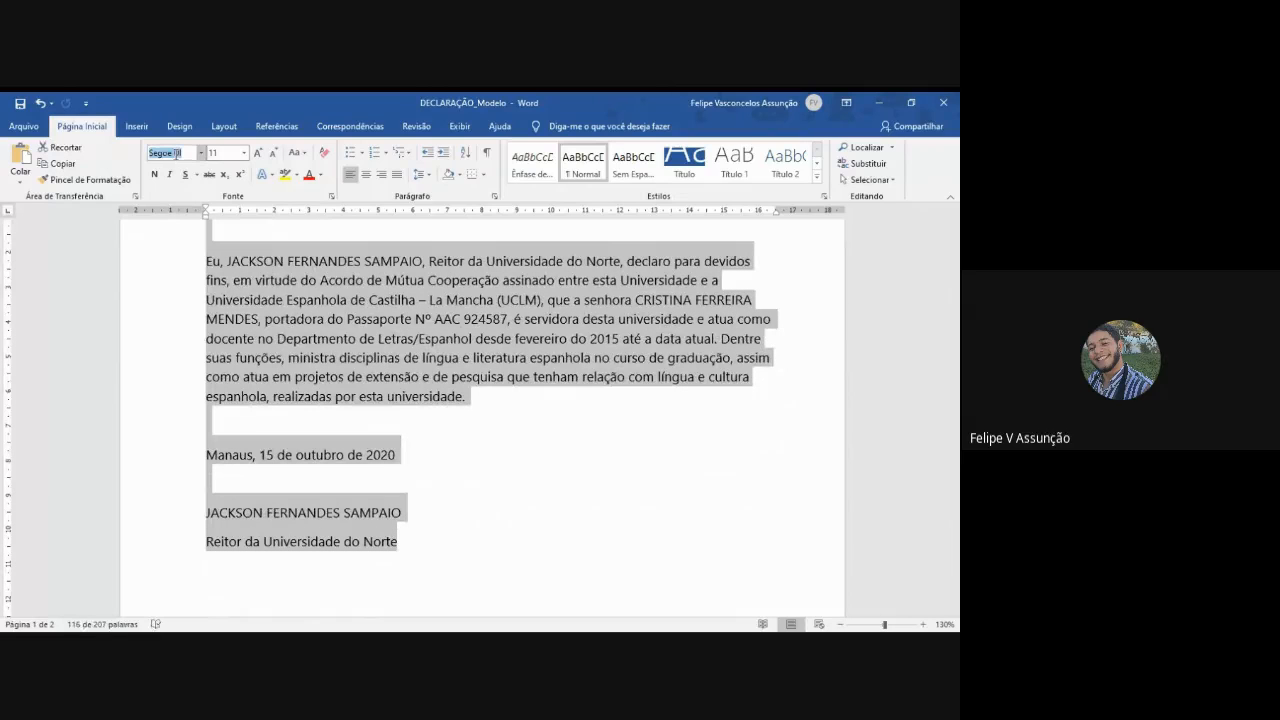
type("Times")
key("Return")
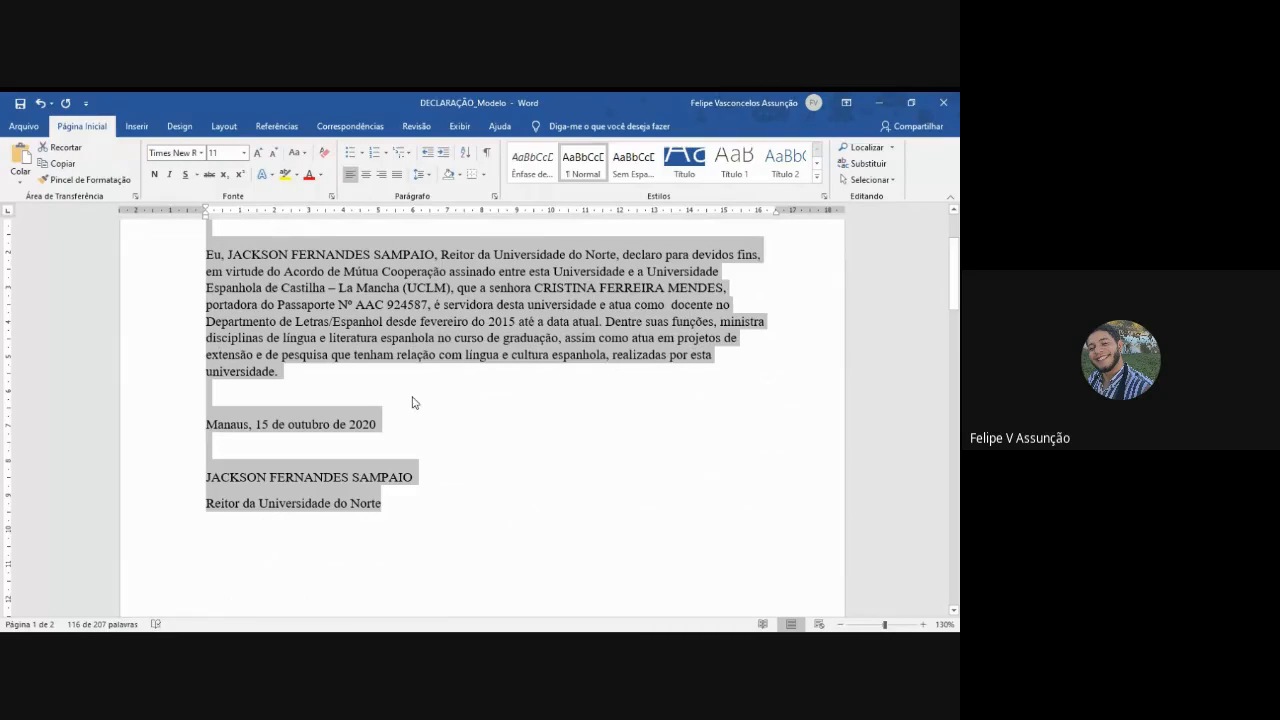
scroll(412, 402, "up", 3)
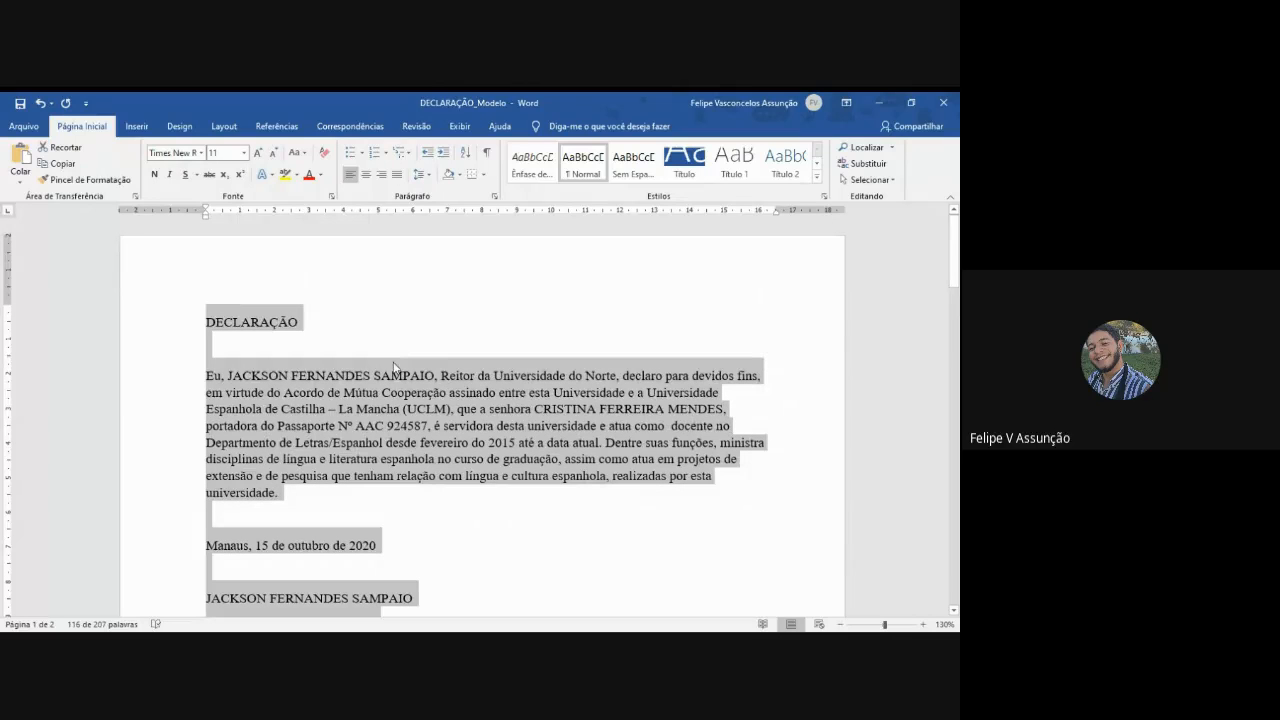
- Format the DECLARAÇÃO title as centered, bold, 24 pt text, and add an extra blank line below it
left_click(320, 323)
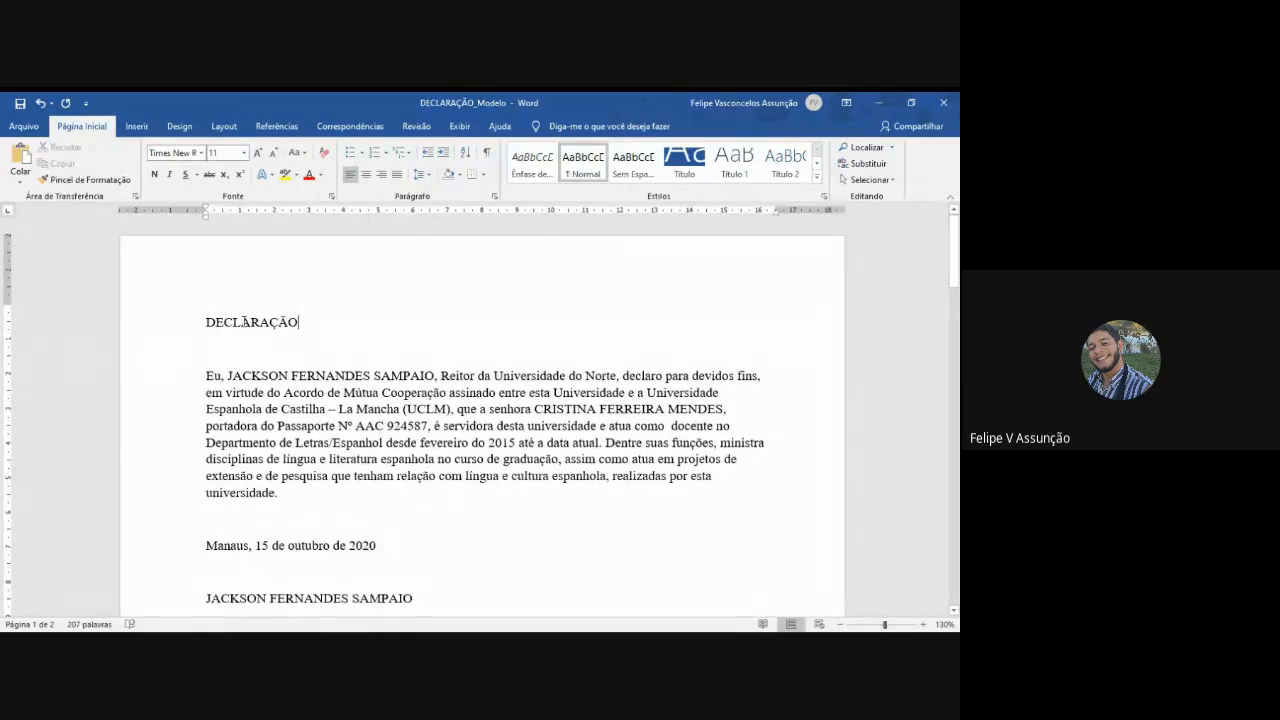
double_click(244, 322)
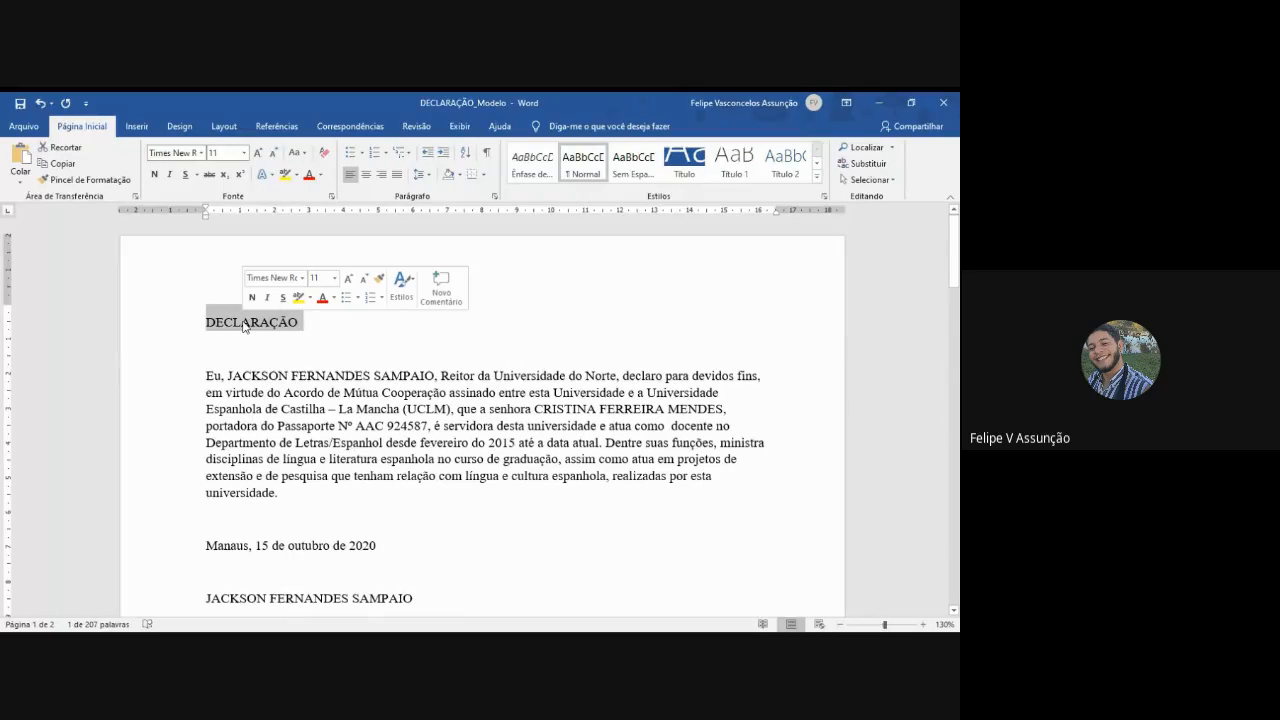
key("ctrl+e")
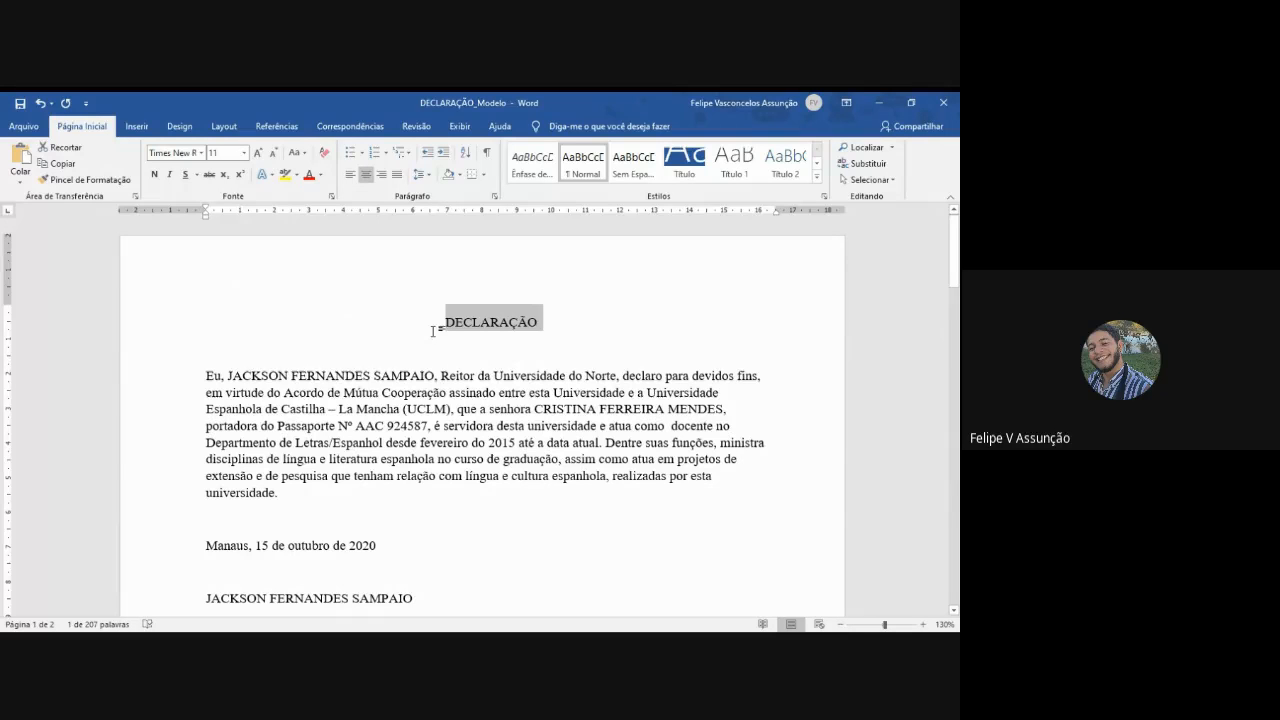
left_click(224, 155)
type("24")
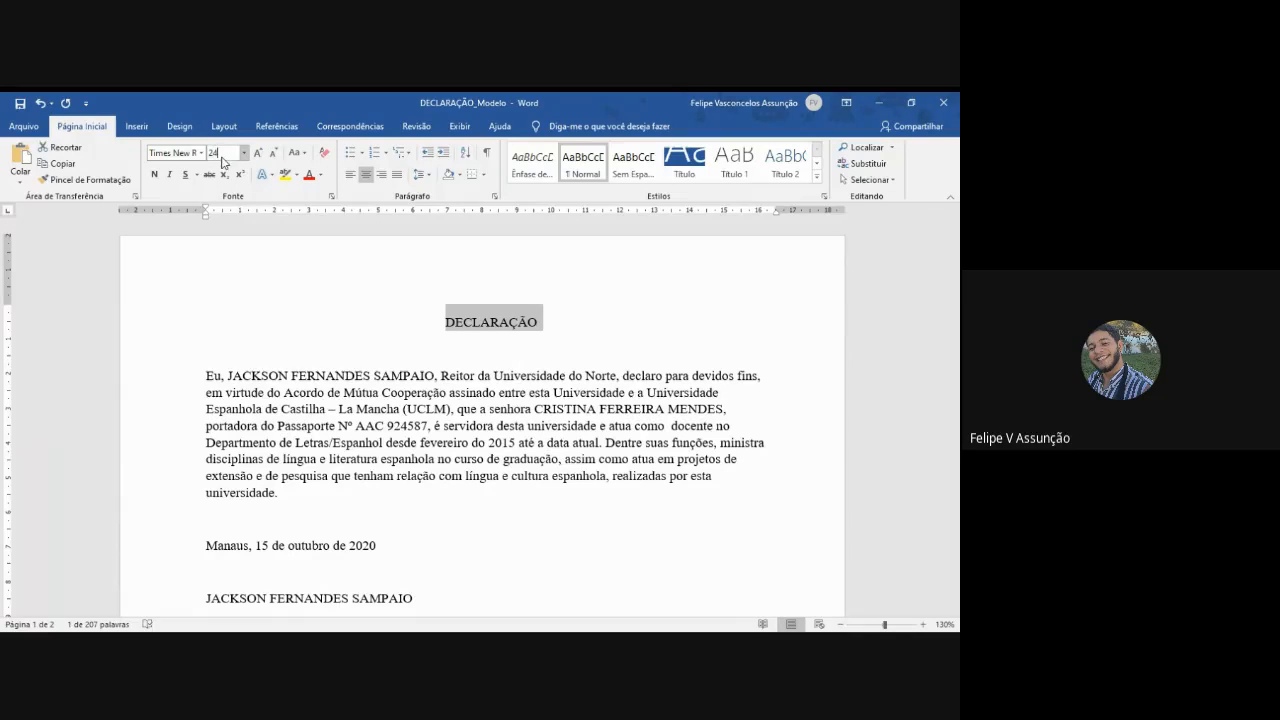
key("Return")
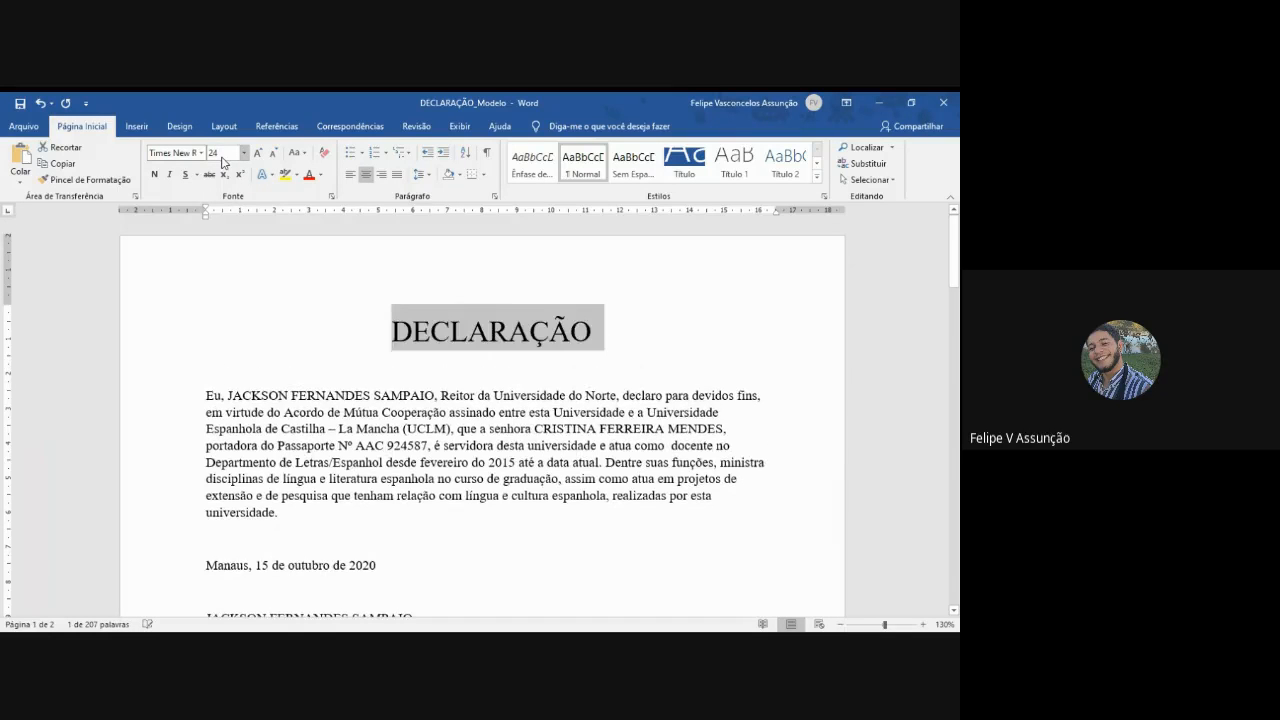
left_click(153, 175)
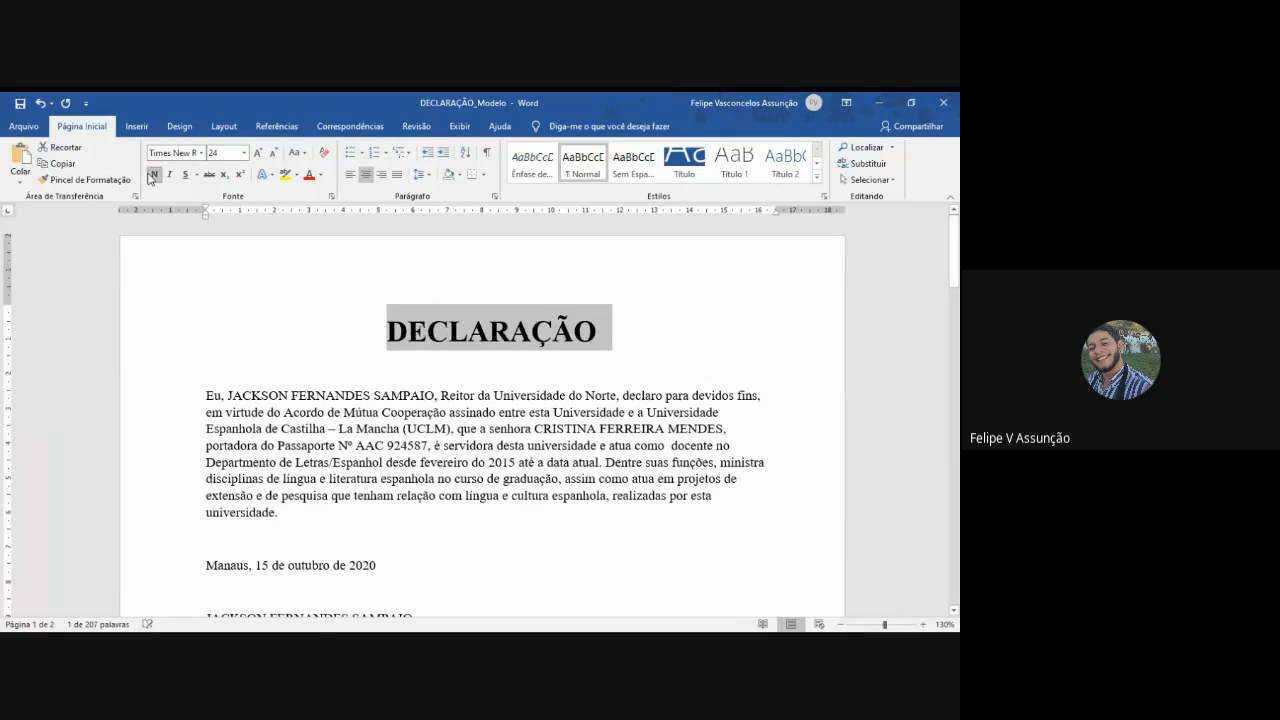
left_click(488, 368)
key("Return")
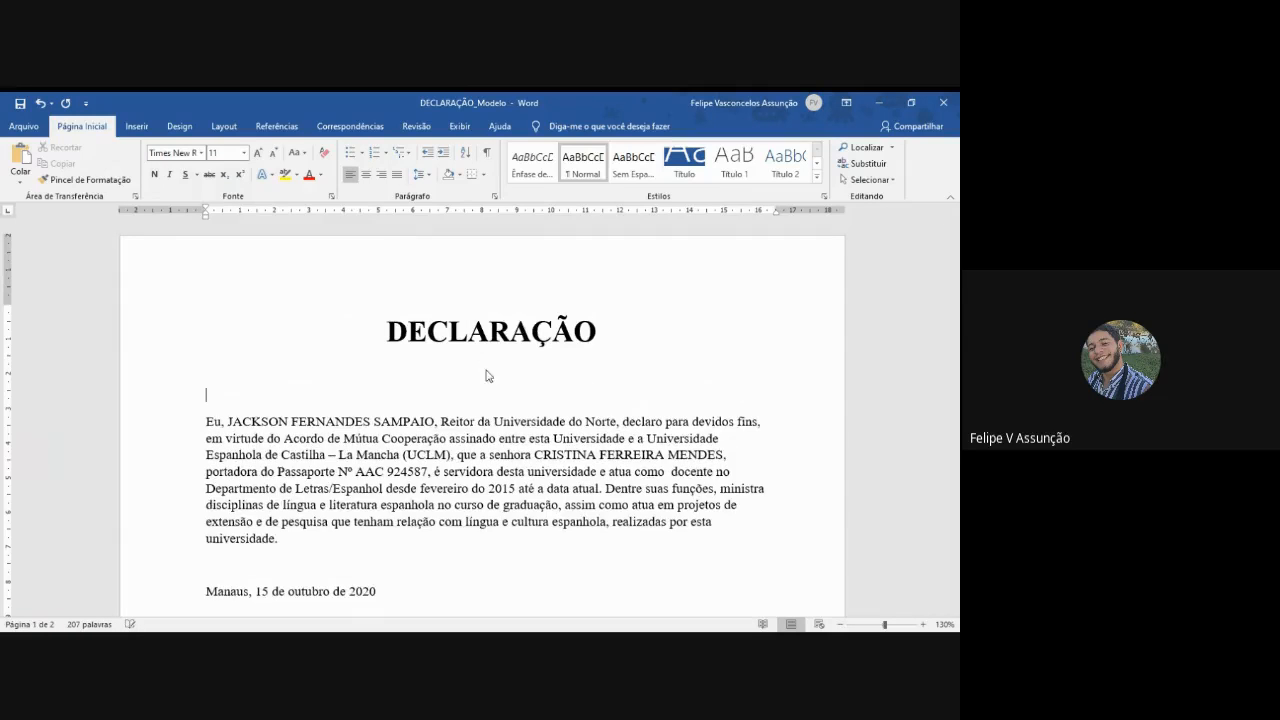
- Set the first declaration's body paragraph to 14 pt and justify it
scroll(486, 374, "down", 2)
left_click_drag(205, 336, 282, 452)
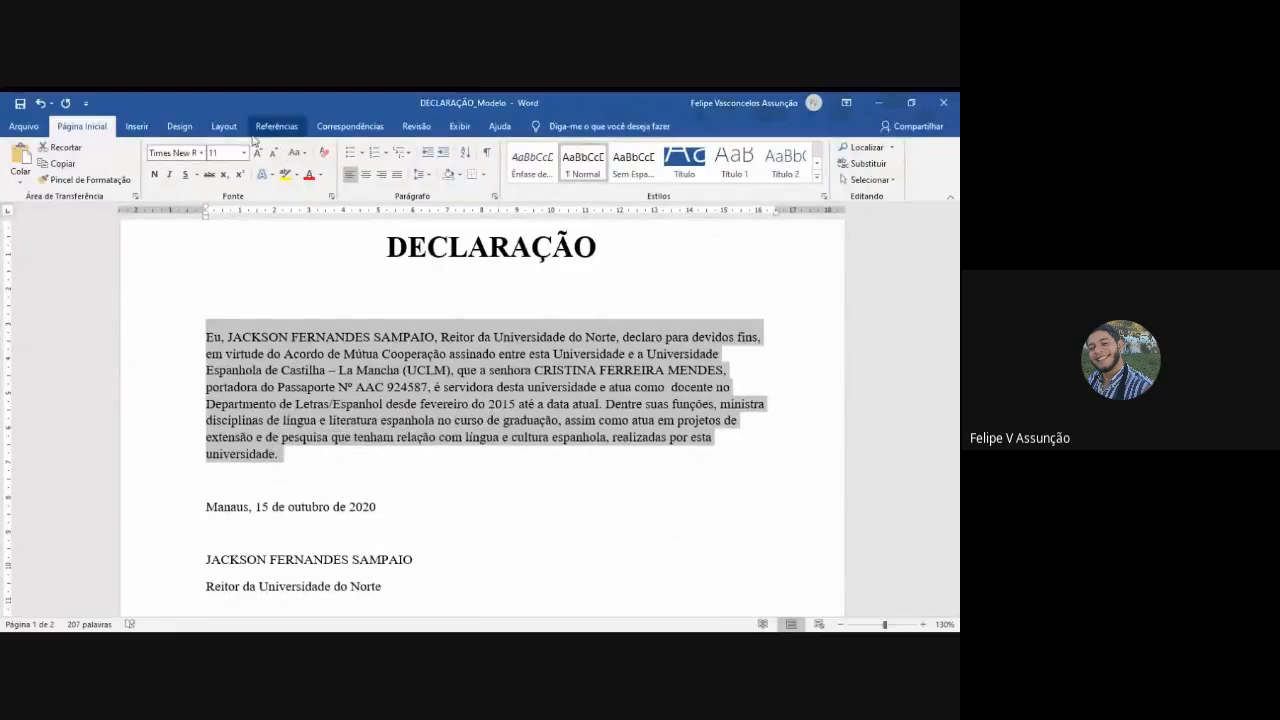
left_click(222, 153)
type("1")
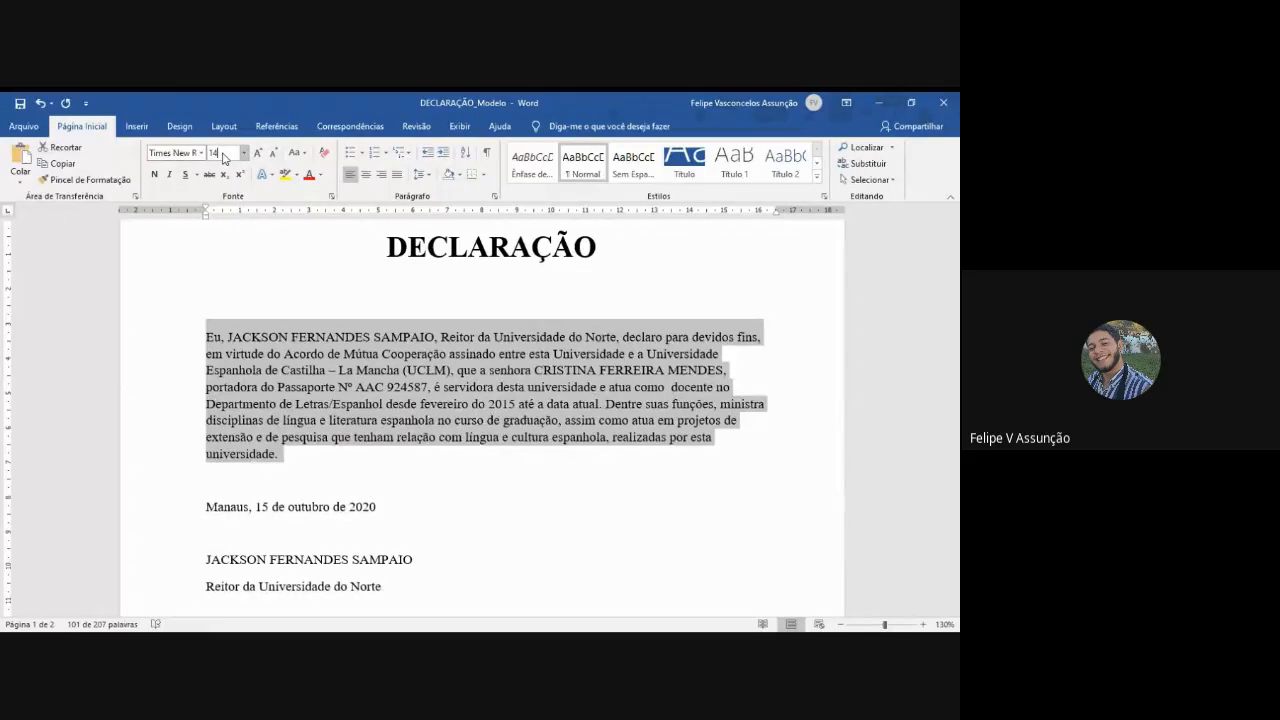
type("4")
key("Return")
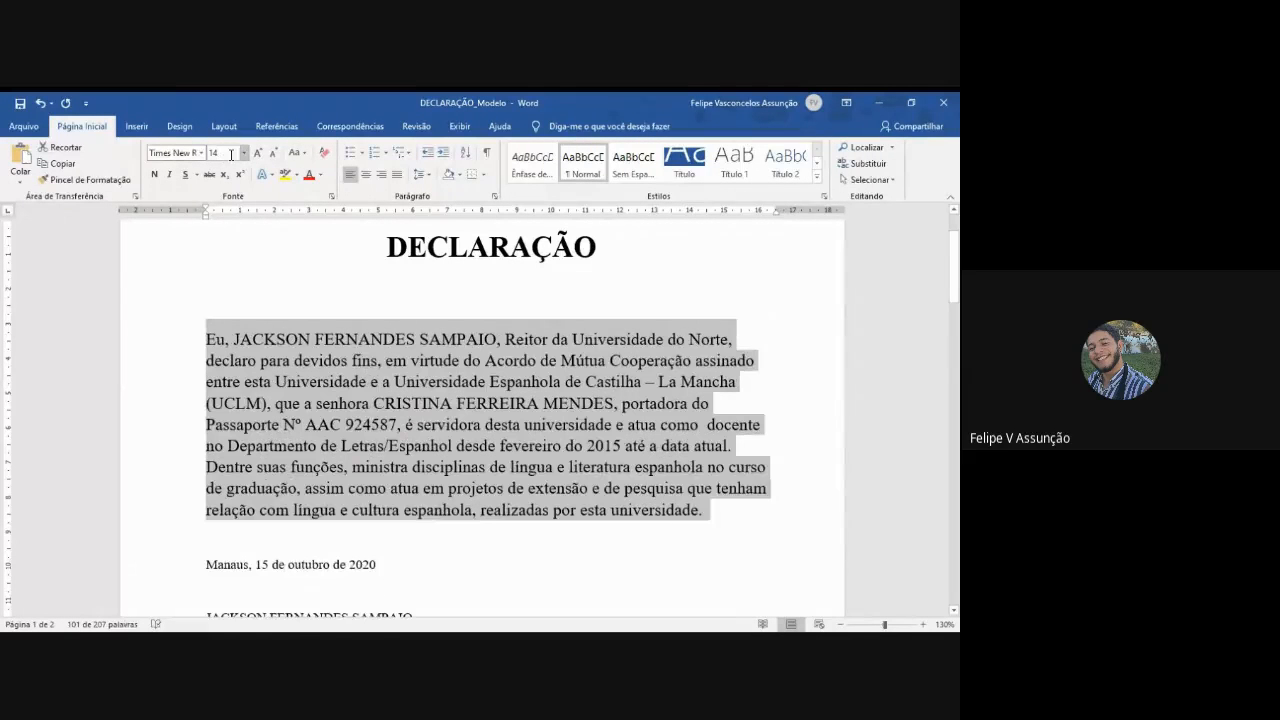
left_click(398, 176)
- Remove the space before the body paragraph and set its line spacing to 1,5
left_click(422, 175)
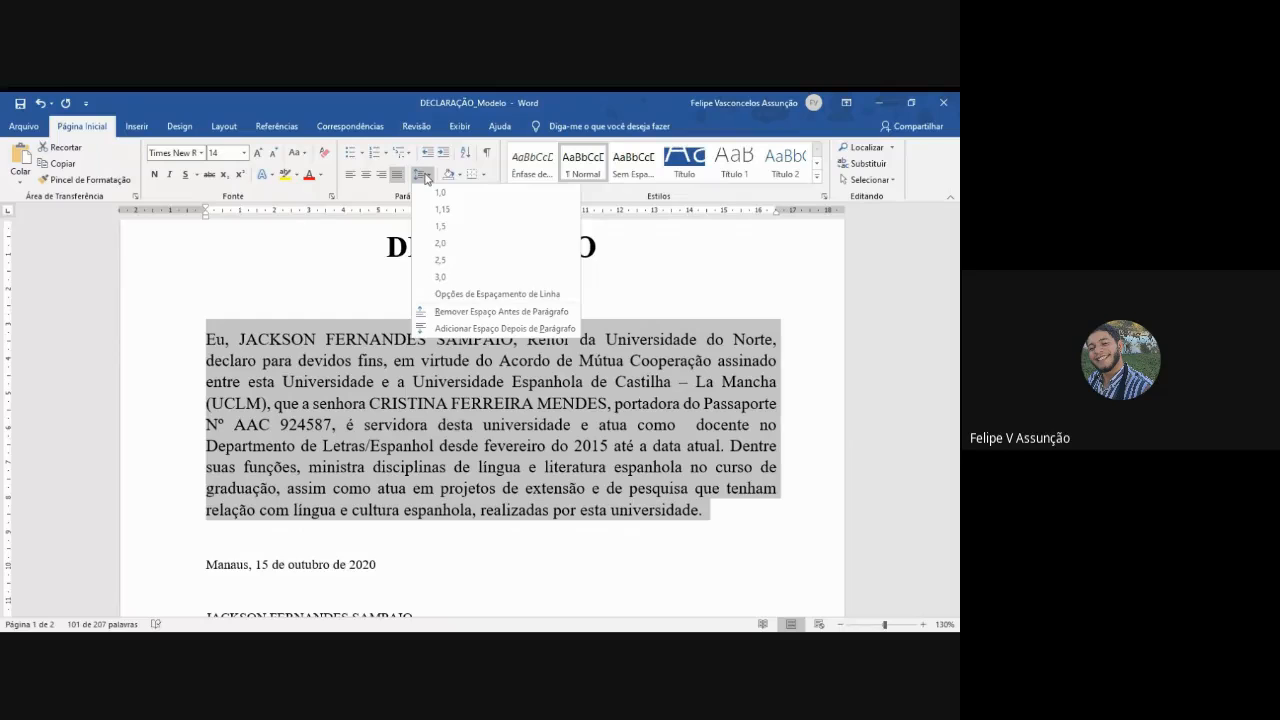
left_click(500, 311)
left_click(422, 175)
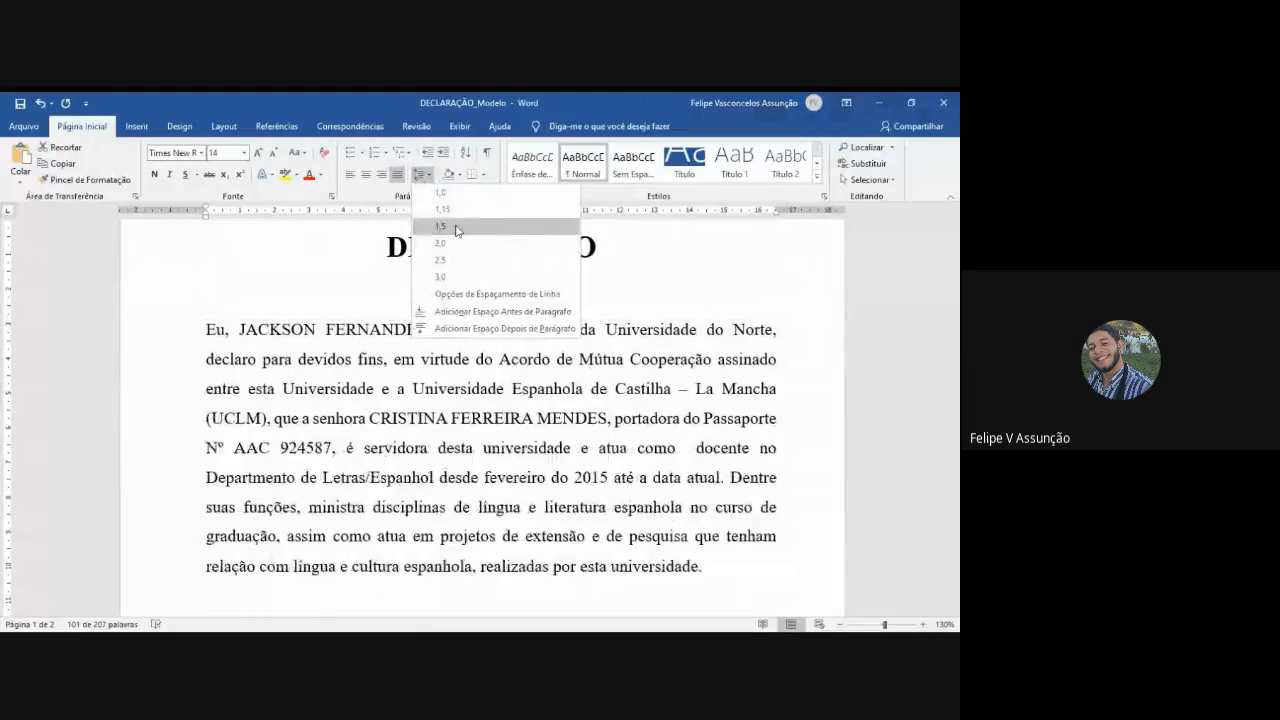
left_click(441, 226)
- Review the formatted title and body paragraph on the first page
scroll(451, 257, "down", 2)
scroll(451, 257, "up", 1)
scroll(451, 257, "up", 4)
scroll(440, 283, "down", 1)
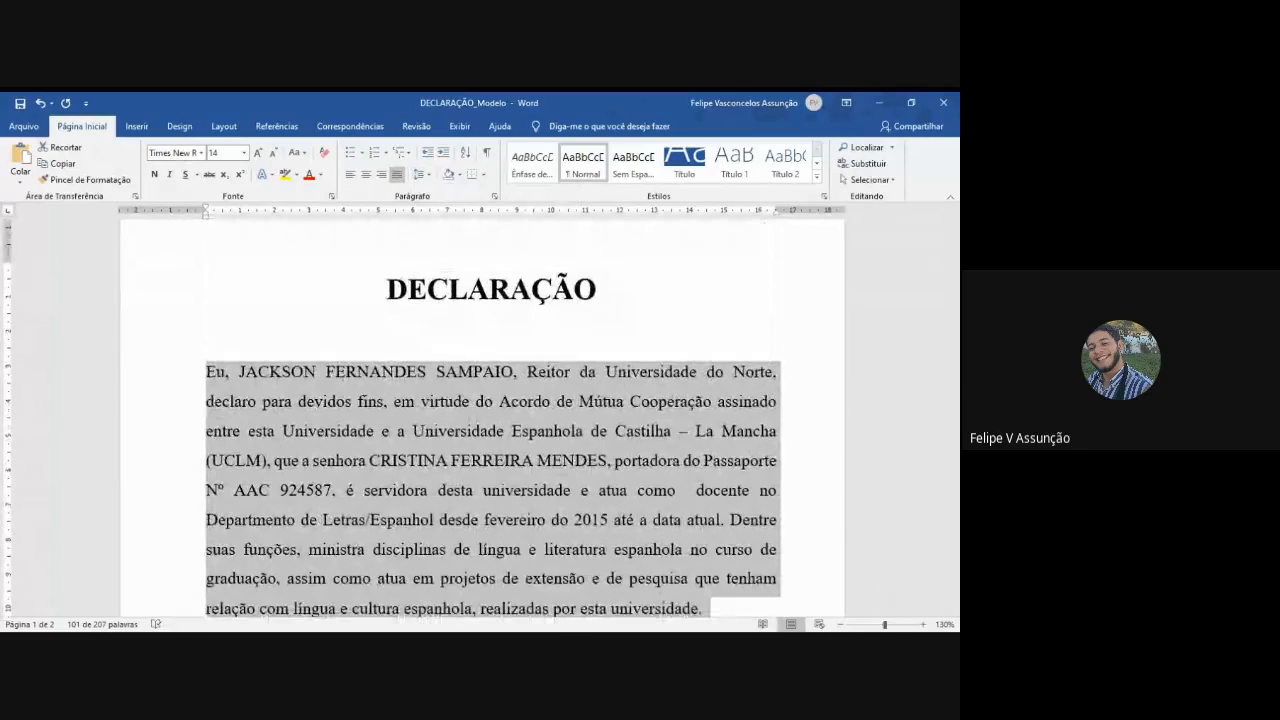
left_click(841, 625)
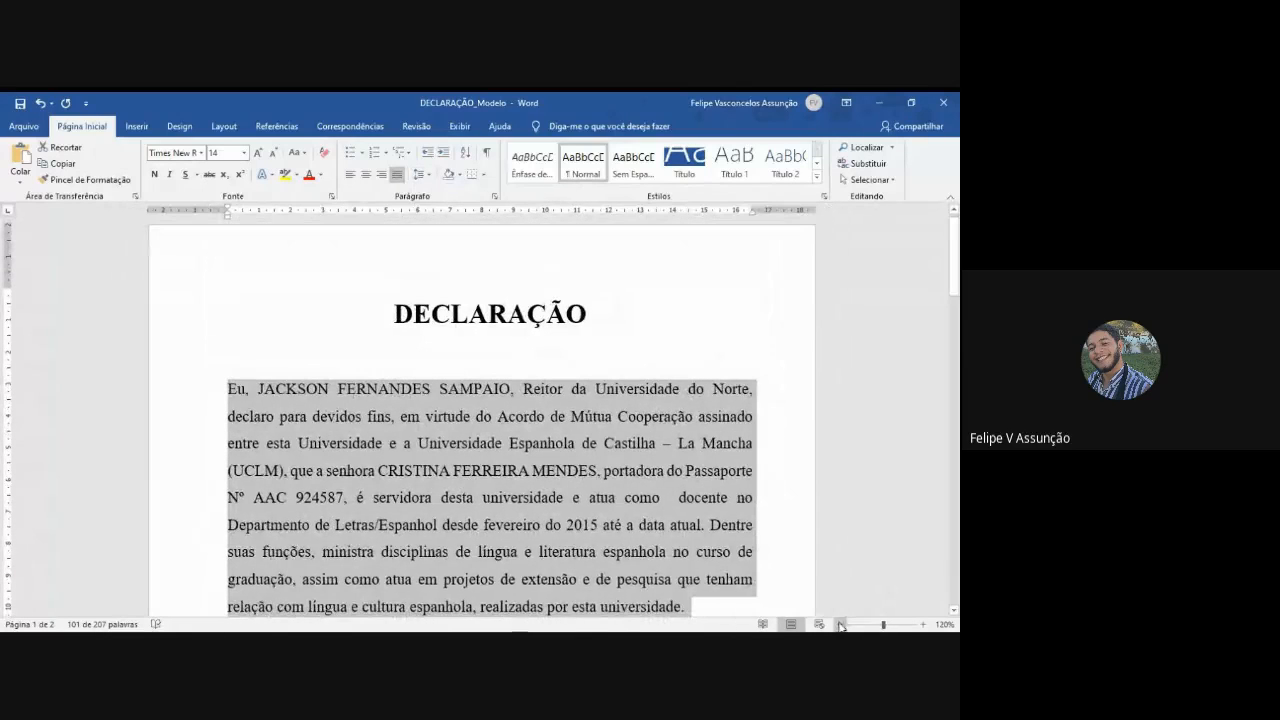
left_click(922, 626)
left_click(805, 418)
scroll(795, 415, "down", 5)
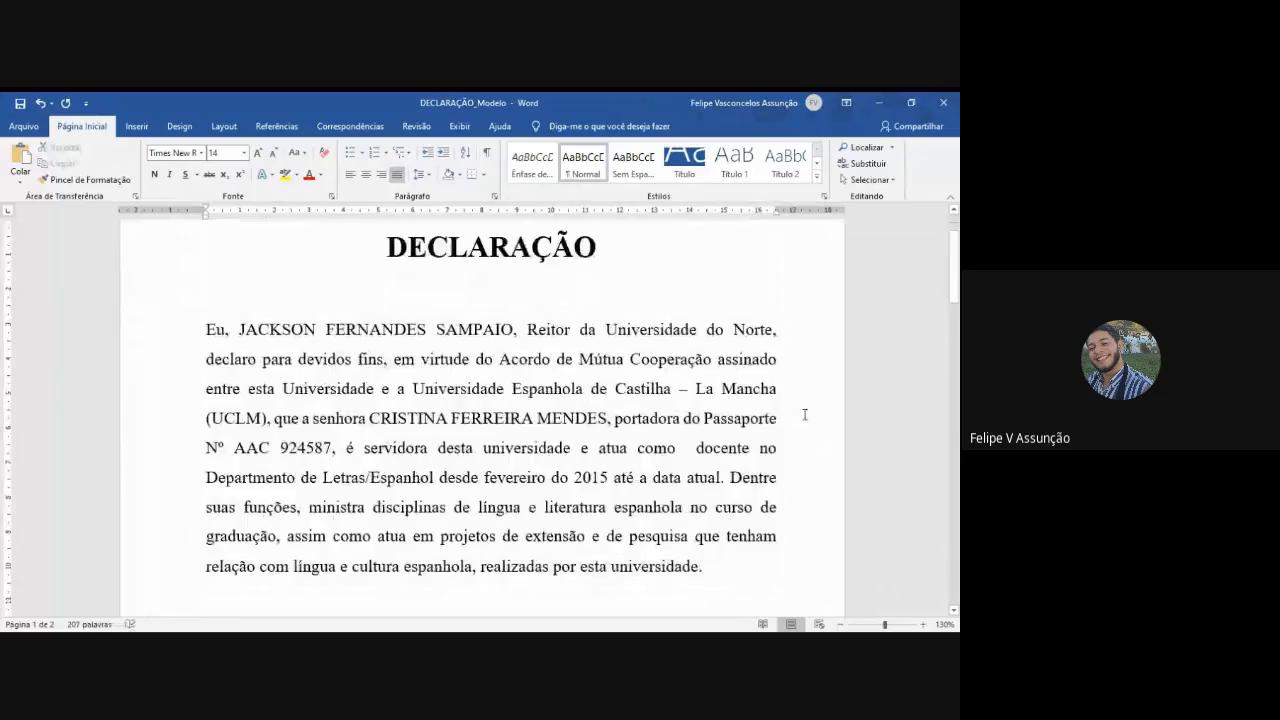
- Center the place and date line below the declaration's body paragraph
left_click(396, 293)
left_click_drag(378, 290, 204, 291)
left_click(369, 177)
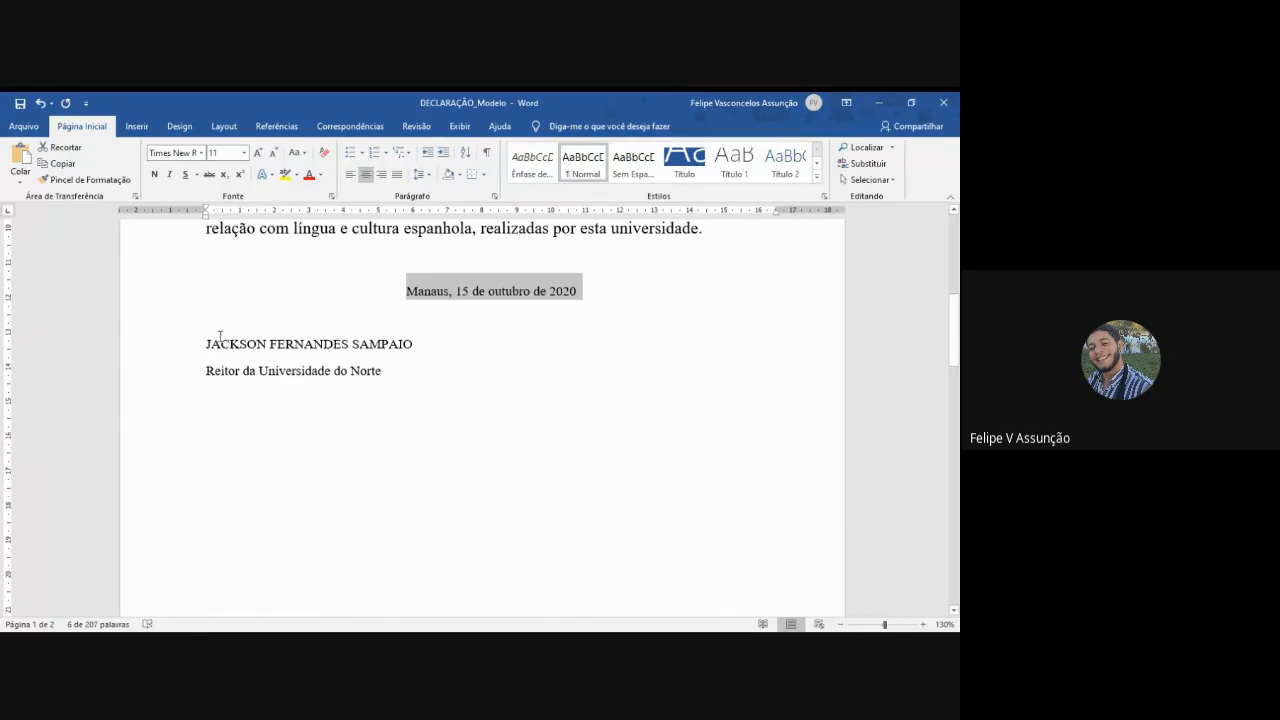
- Remove the space after the signatory's name and position lines, and add a blank line above the name
mouse_move(207, 338)
left_mouse_down()
mouse_move(355, 372)
mouse_move(210, 402)
left_mouse_up()
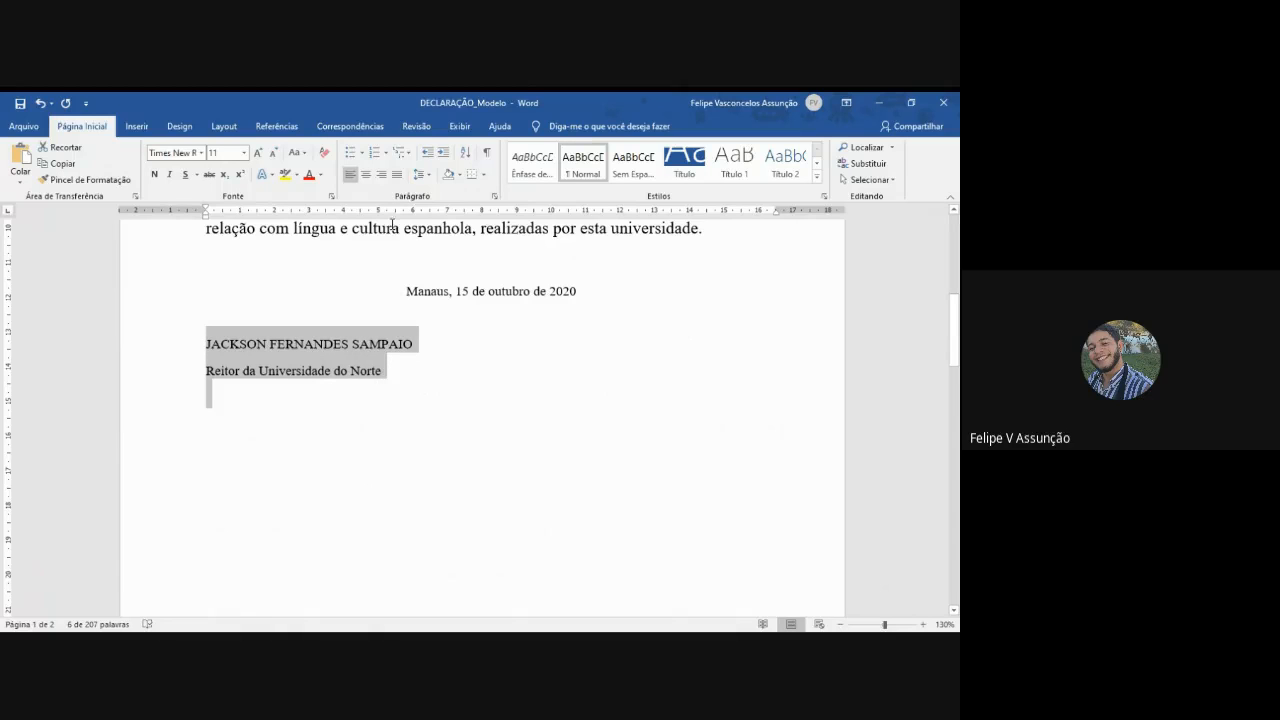
left_click(421, 174)
left_click(440, 311)
left_click(375, 307)
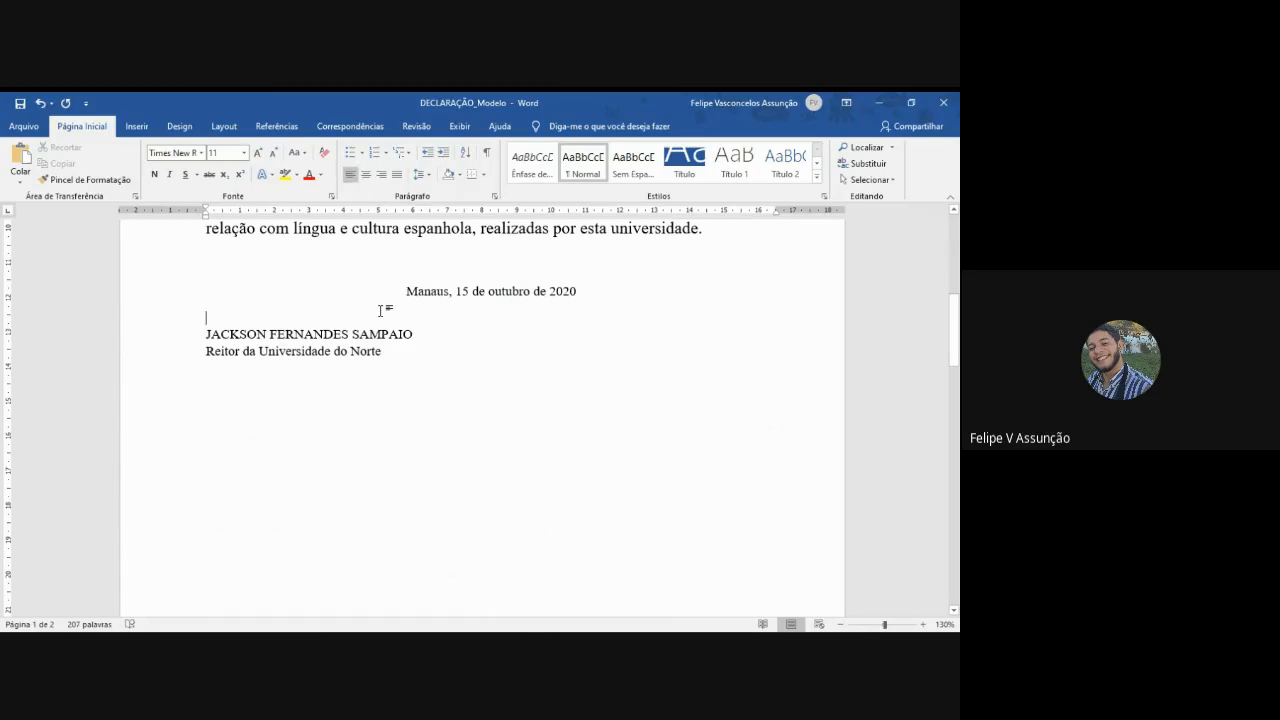
key("Return")
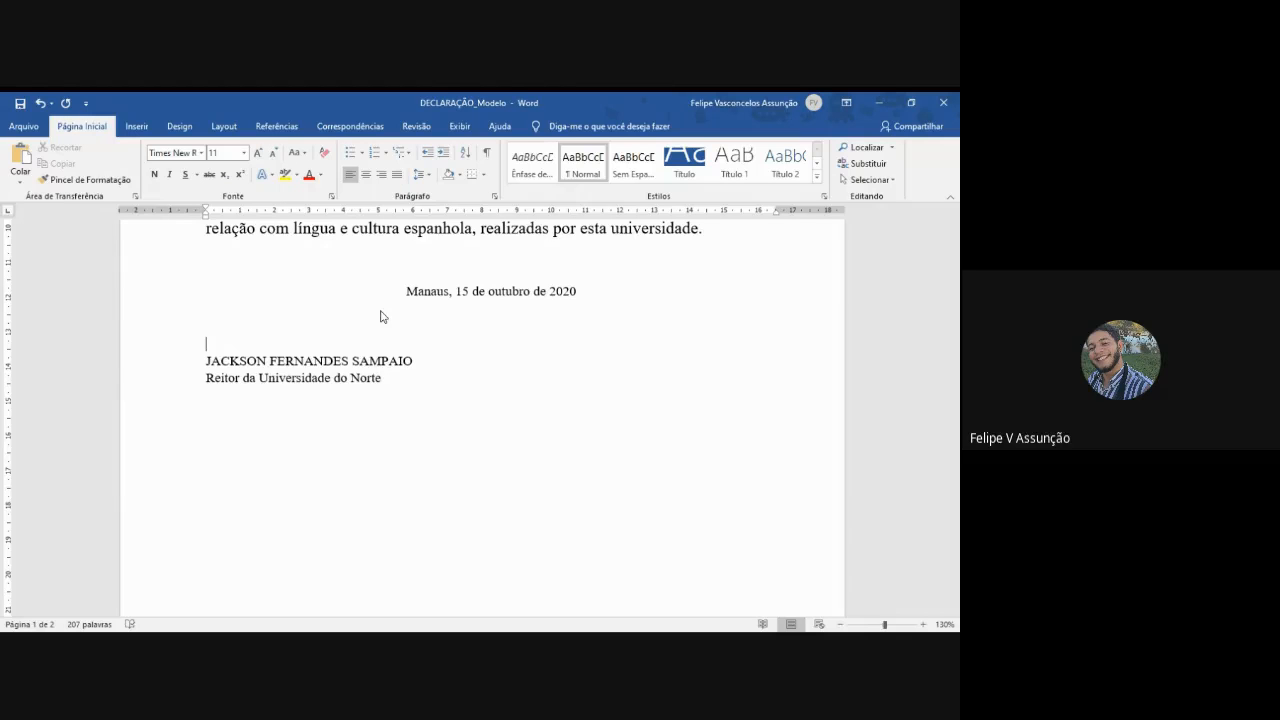
- Draw a straight line shape about 8,31 cm long above the signatory's name and delete it
left_click(135, 126)
left_click(229, 151)
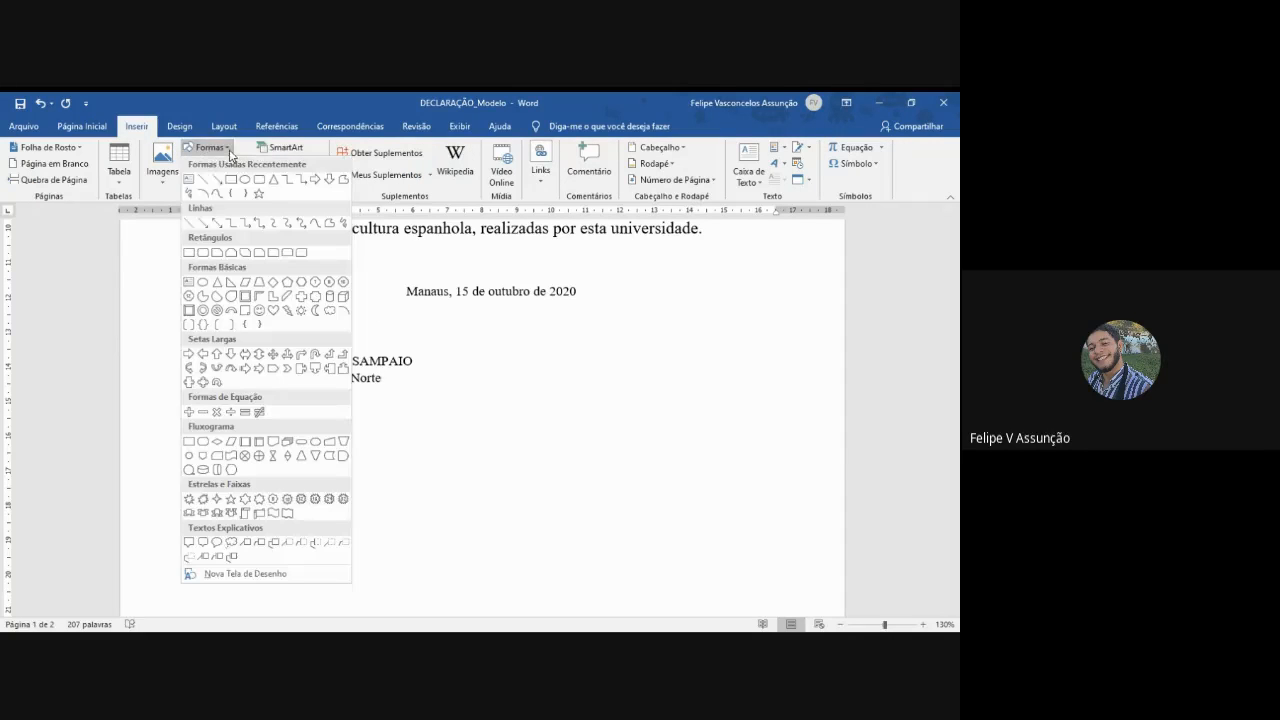
left_click(191, 224)
left_click_drag(208, 348, 494, 346)
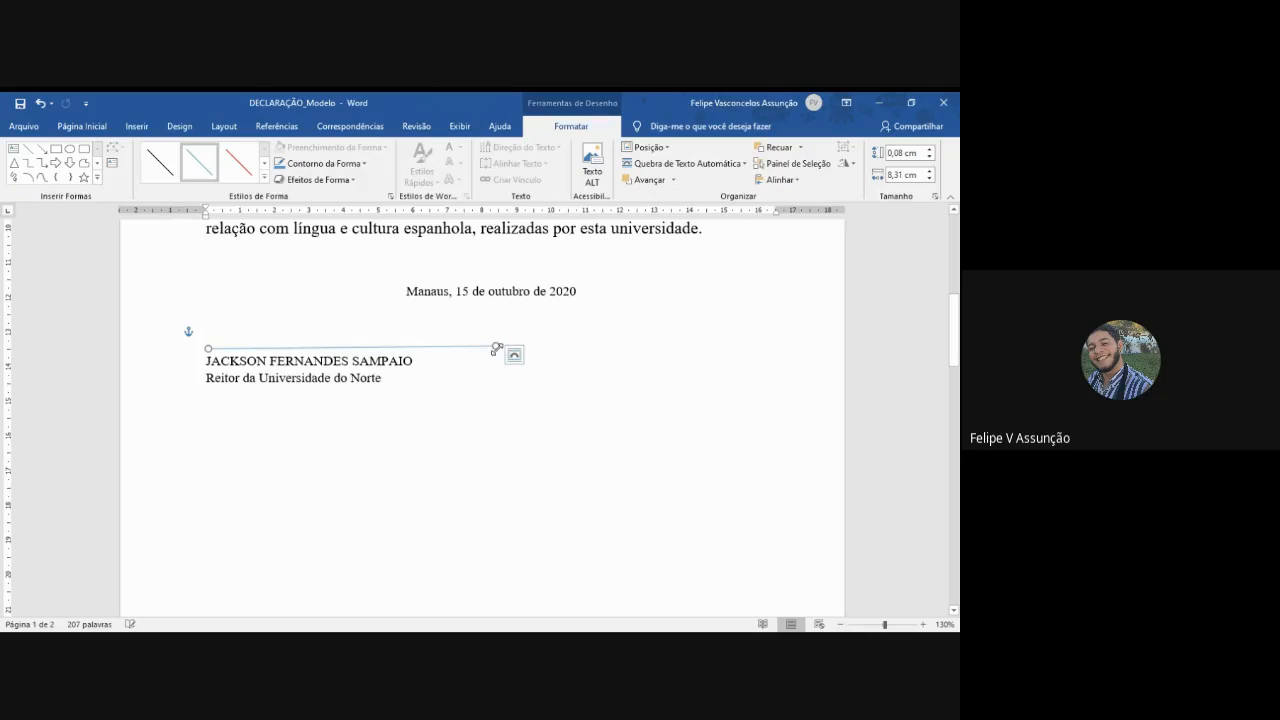
key("Delete")
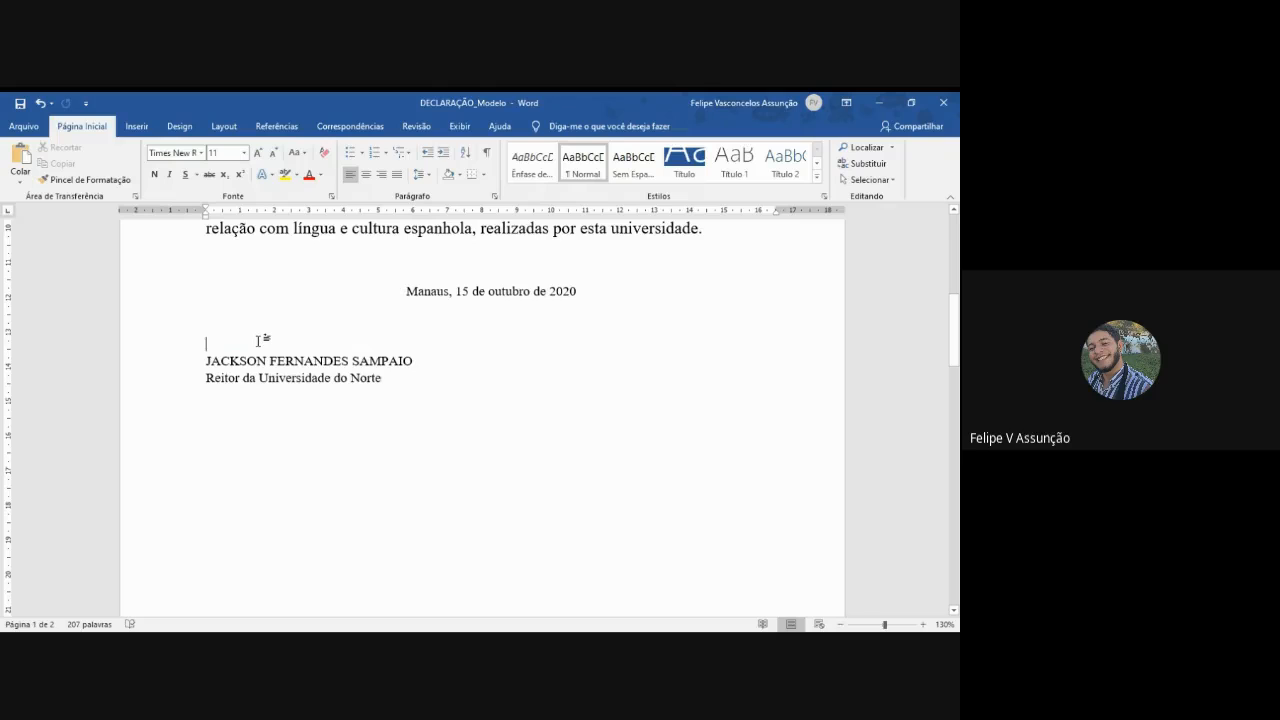
- Insert a signature line made of underscores on the blank line directly above the signatory's name
type("__________________________________________")
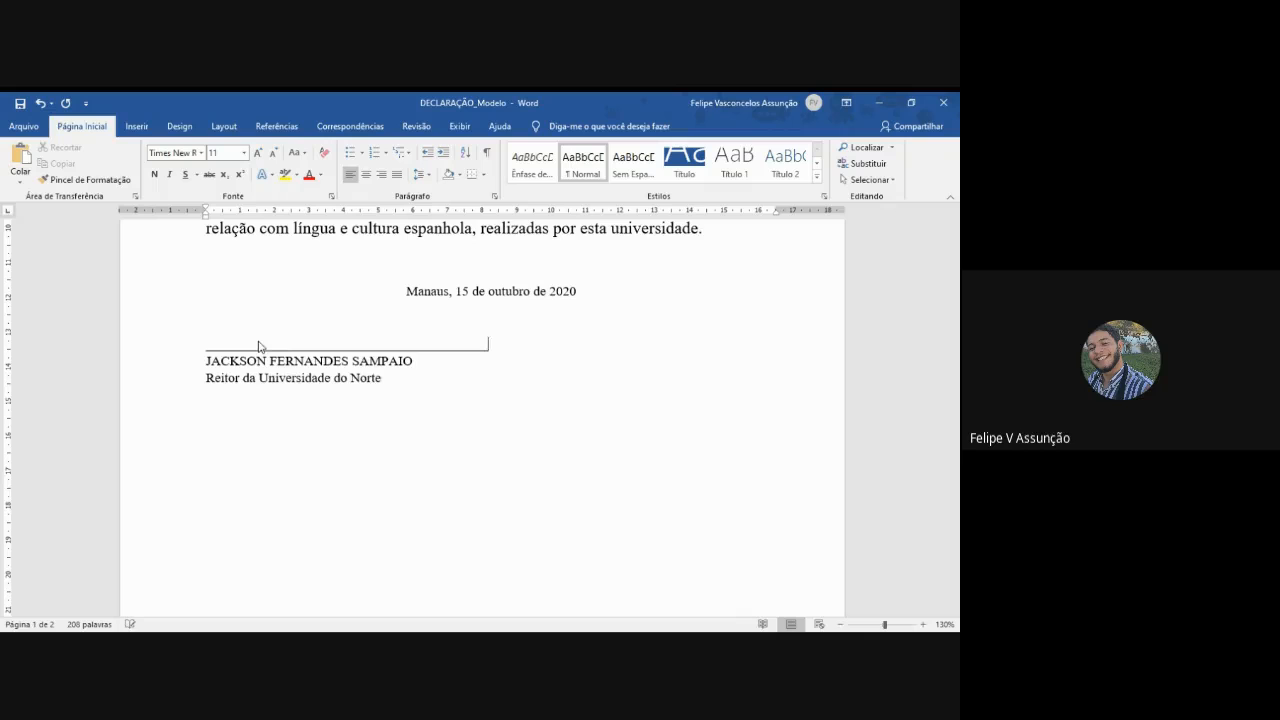
left_click(423, 390)
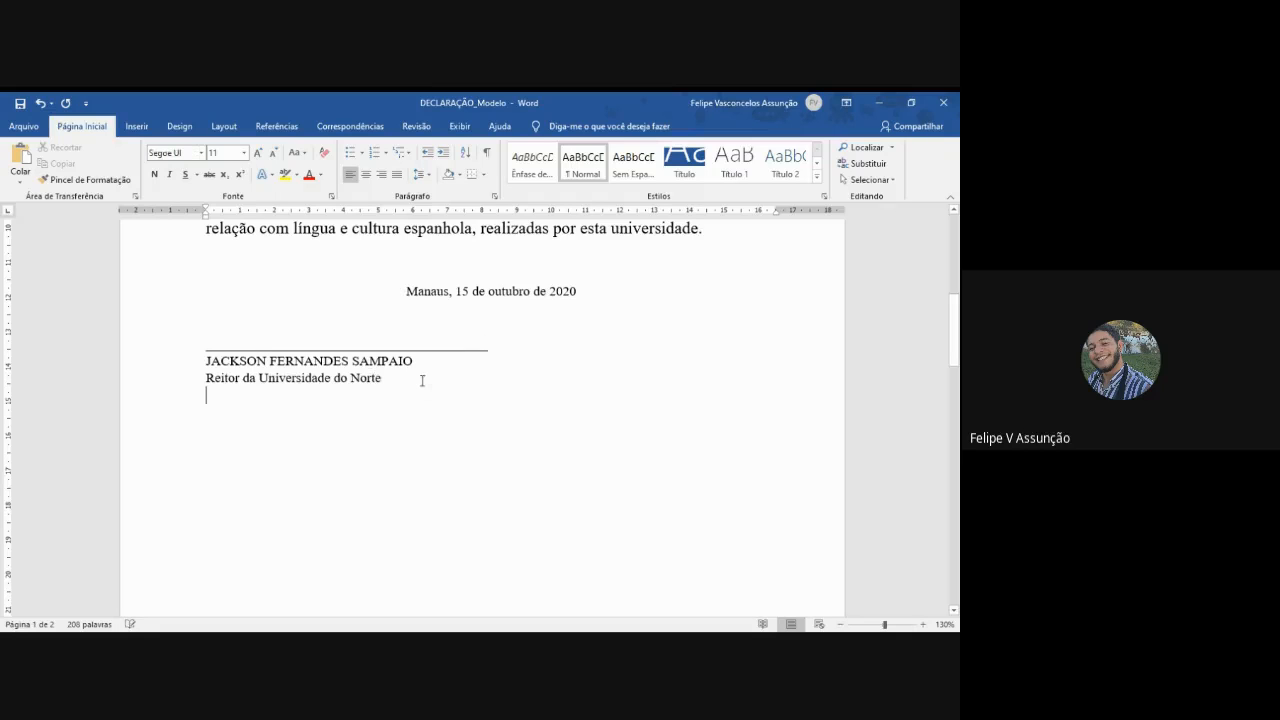
- Center the signature block, including the underscore line, the signatory's name and the position
left_click(390, 380)
left_click_drag(390, 380, 197, 347)
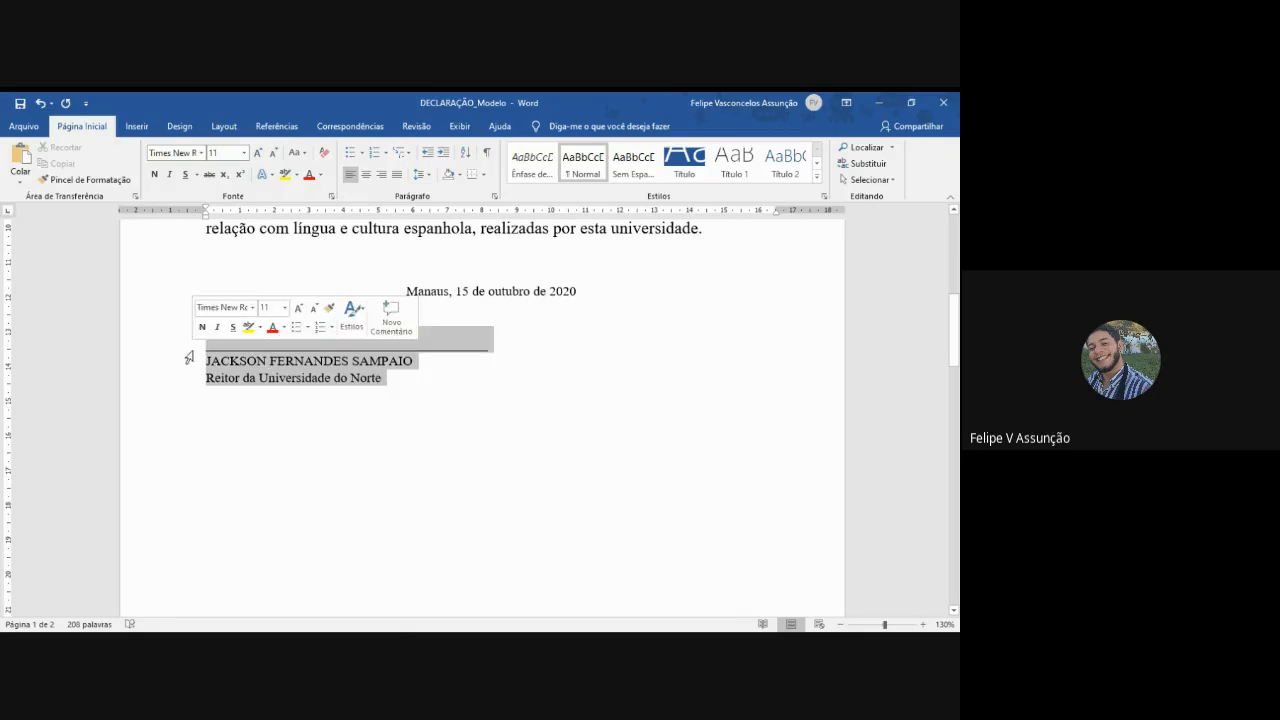
left_click(404, 396)
mouse_move(404, 396)
left_mouse_down()
mouse_move(337, 360)
mouse_move(221, 345)
left_mouse_up()
left_click(366, 174)
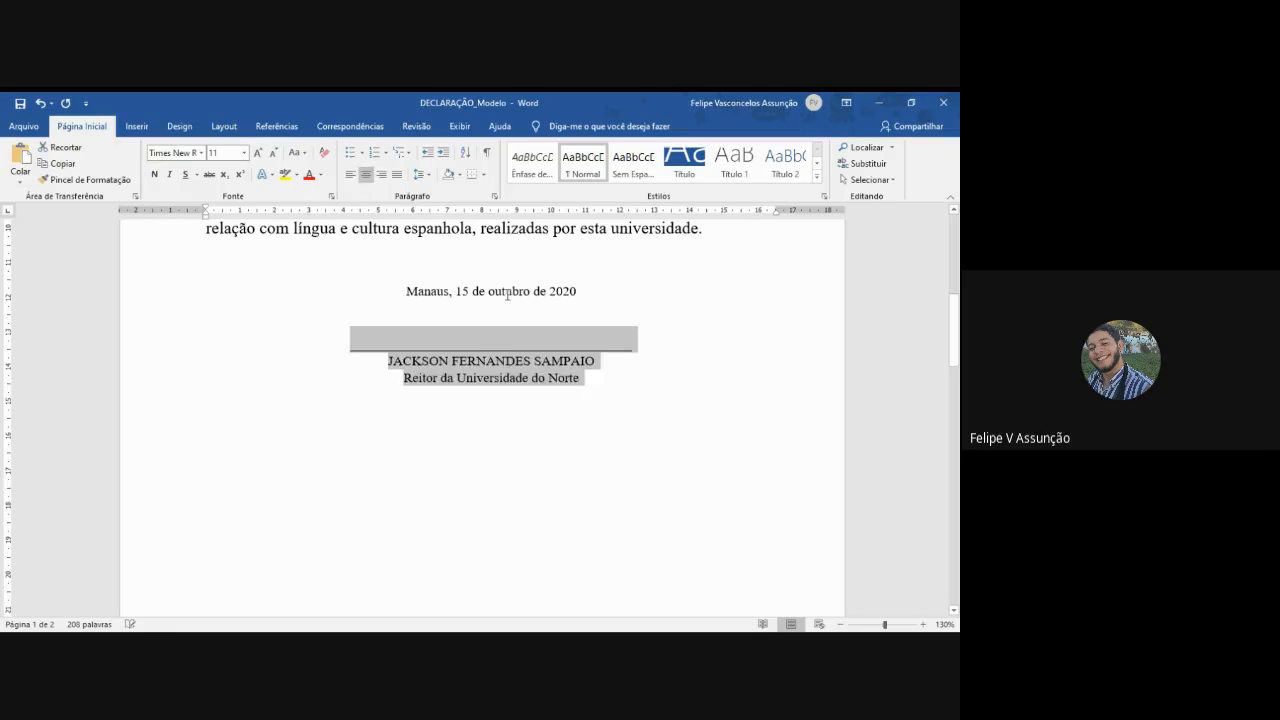
- Center the blank lines directly below and above the place and date line
left_click(505, 338)
left_click(505, 318)
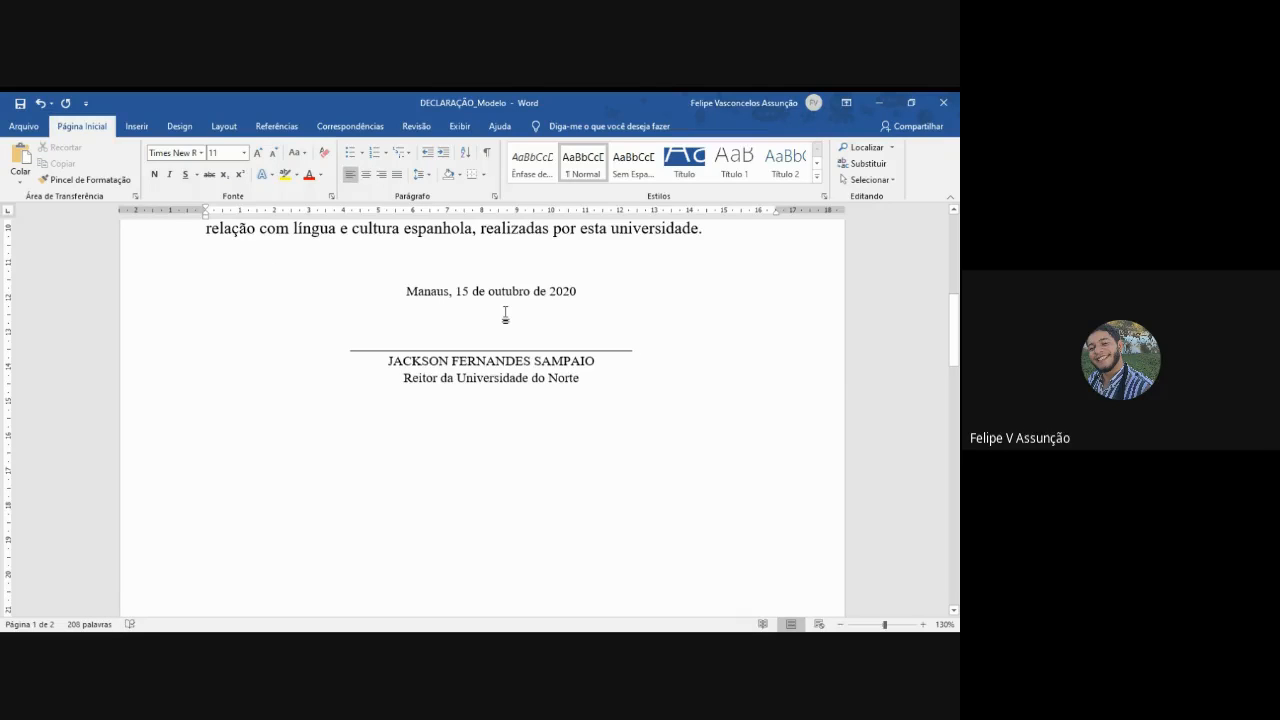
key("ctrl+e")
left_click(504, 257)
key("ctrl+e")
scroll(510, 329, "up", 1)
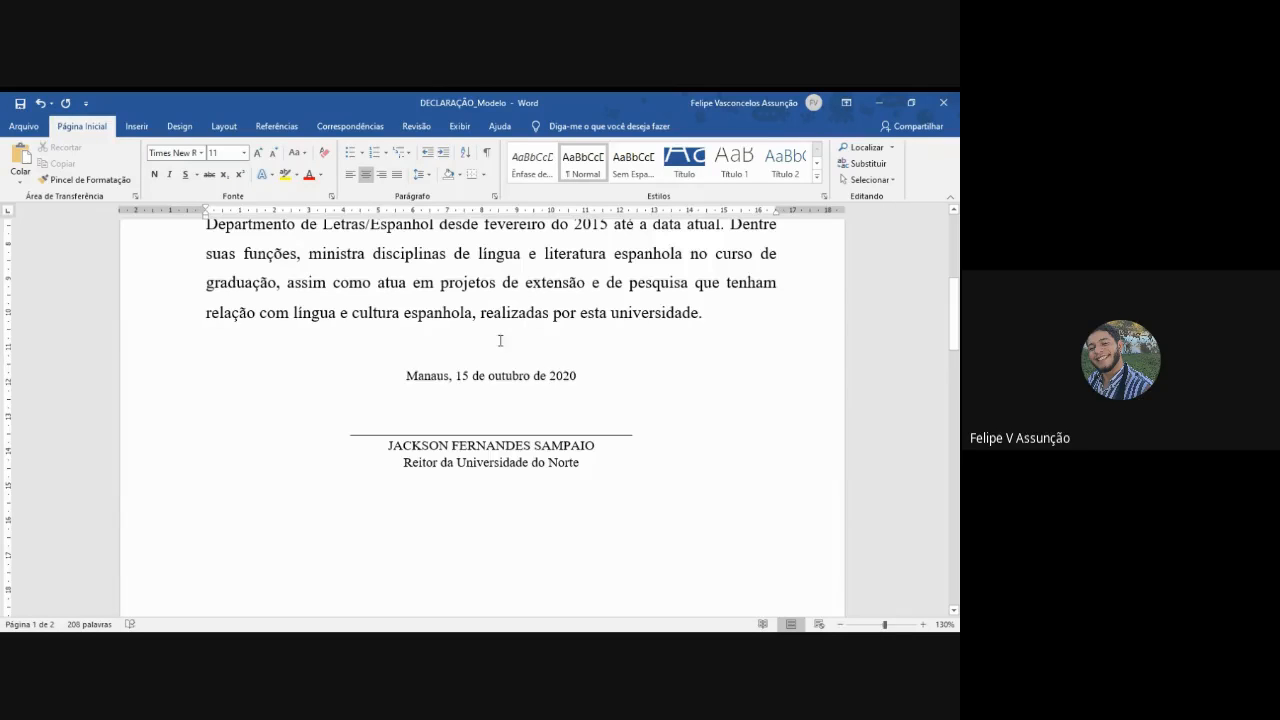
left_click(508, 400)
key("Return")
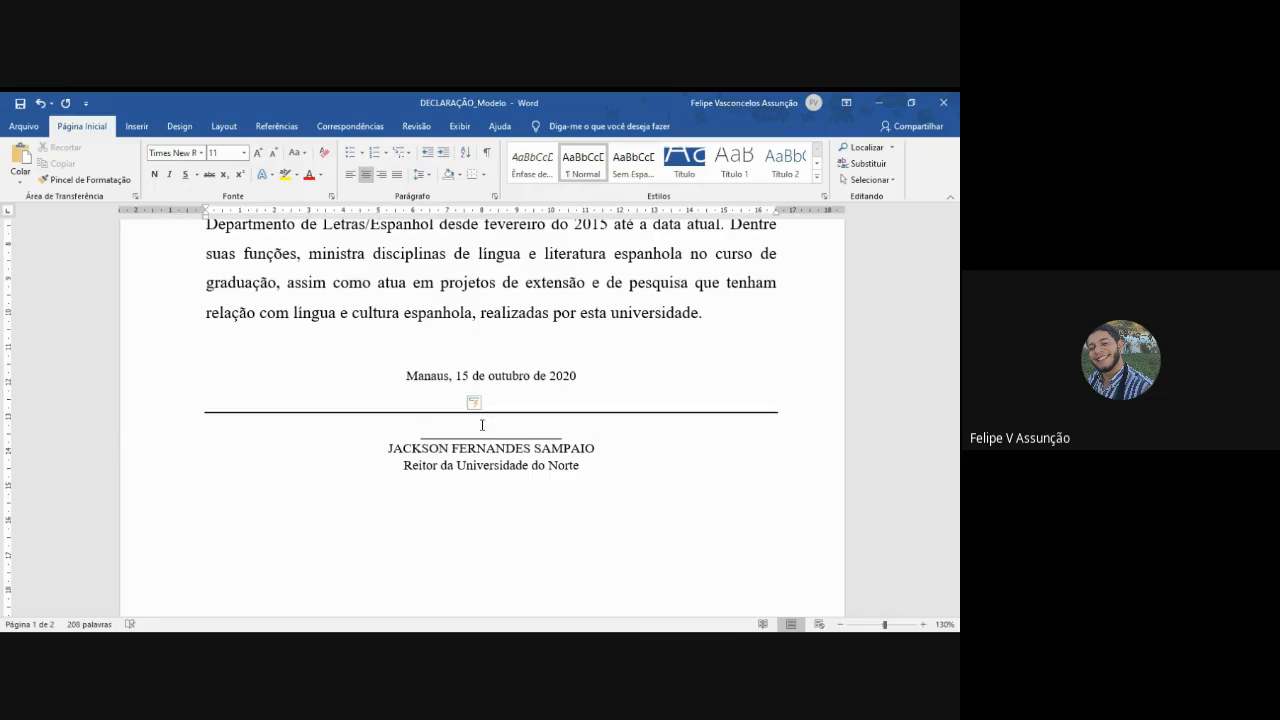
key("ctrl+z")
key("ctrl+z")
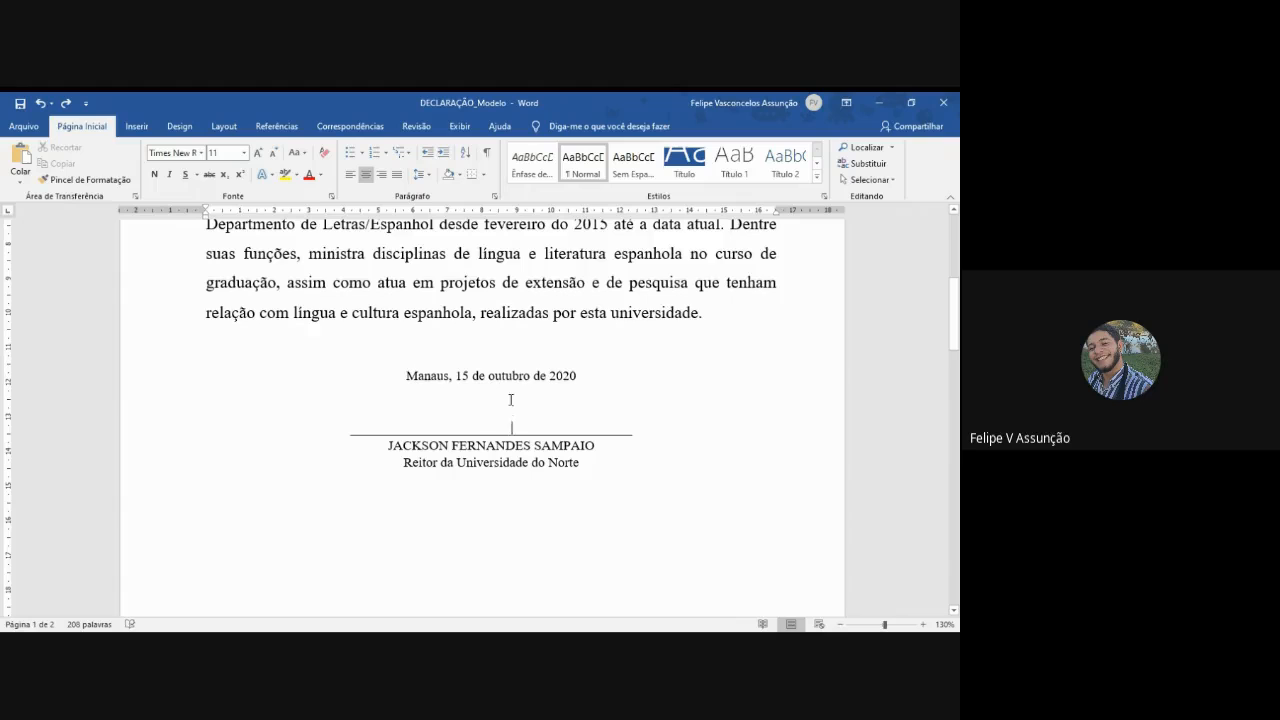
- Add another blank line between the date and the signature line, and set the date line to 14 pt
key("Return")
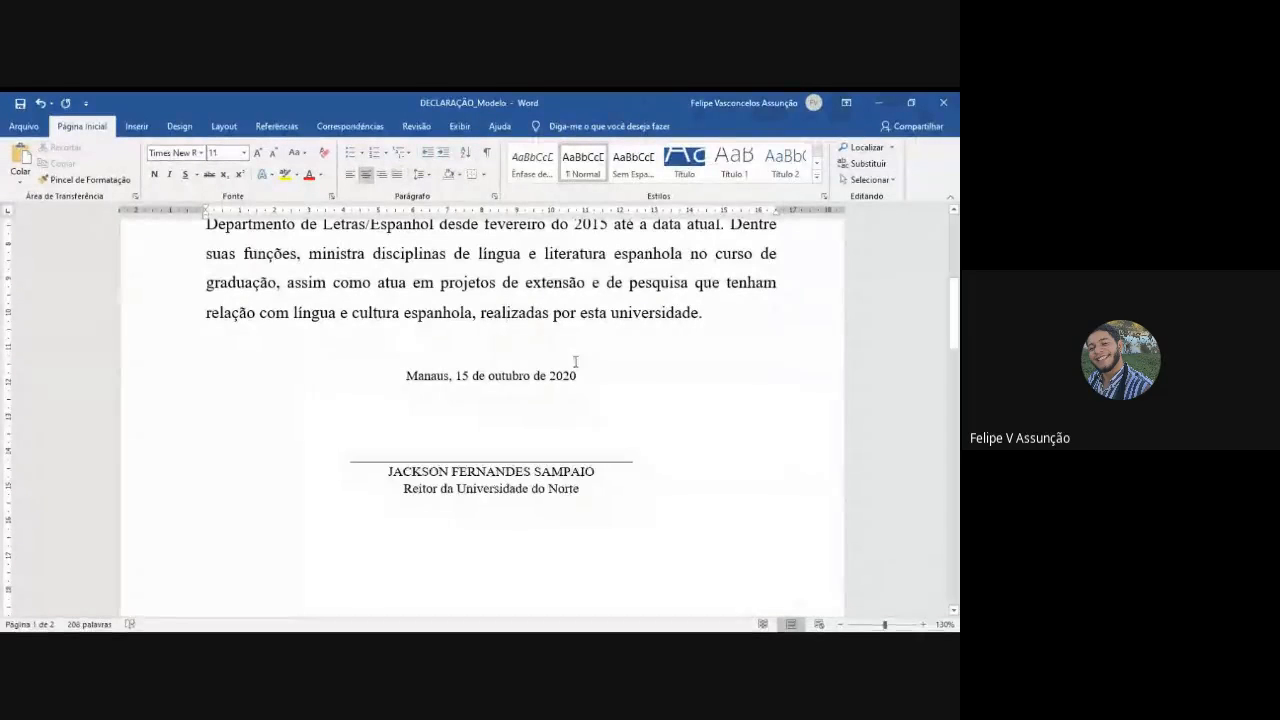
left_click_drag(578, 375, 391, 373)
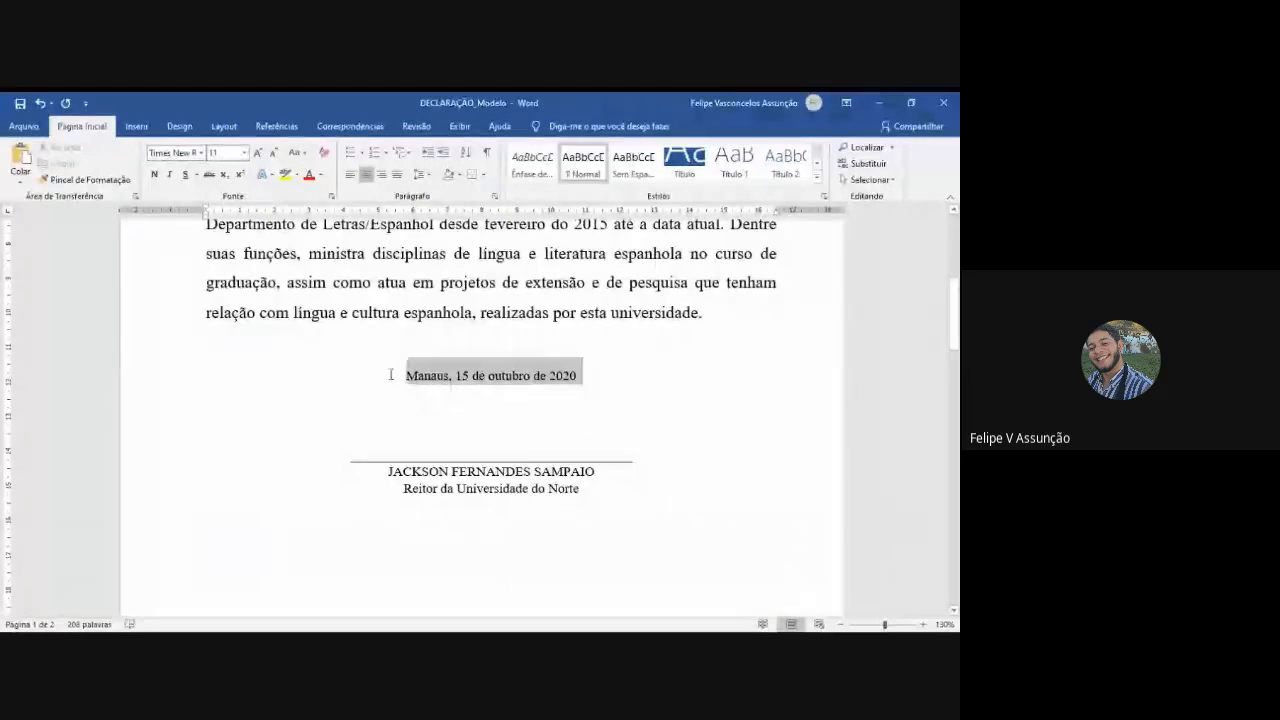
left_click(224, 152)
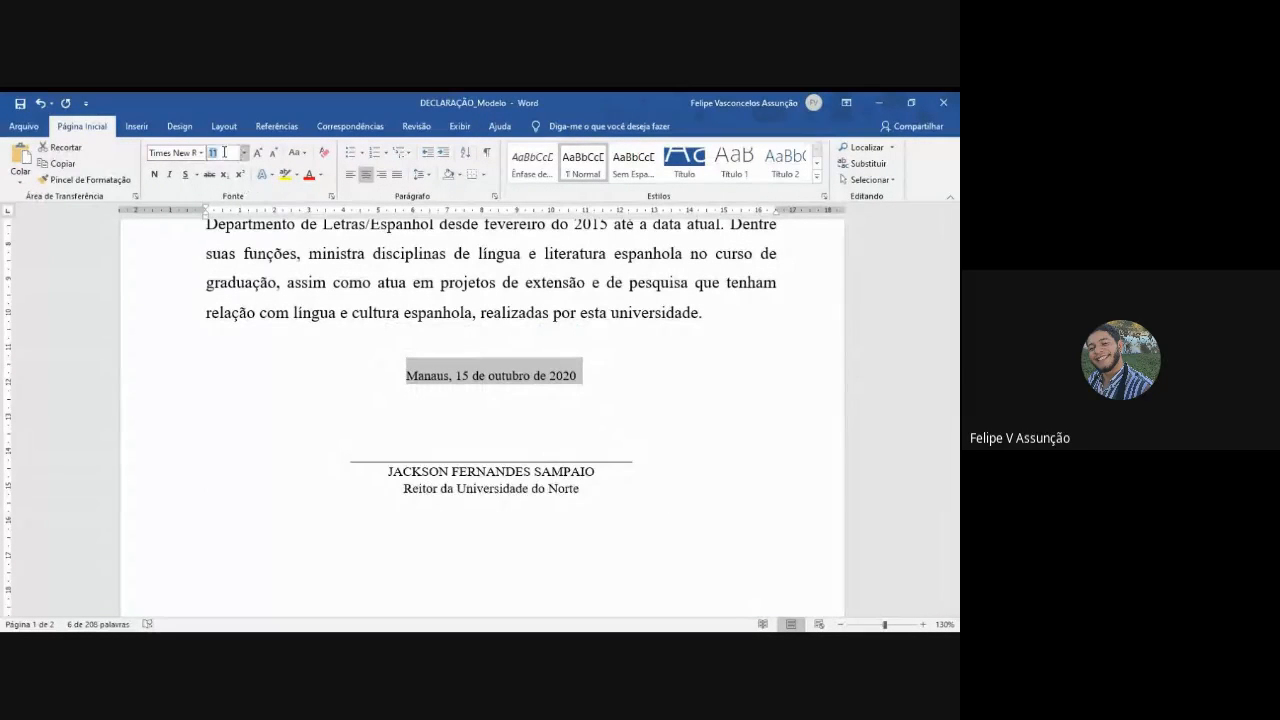
type("14")
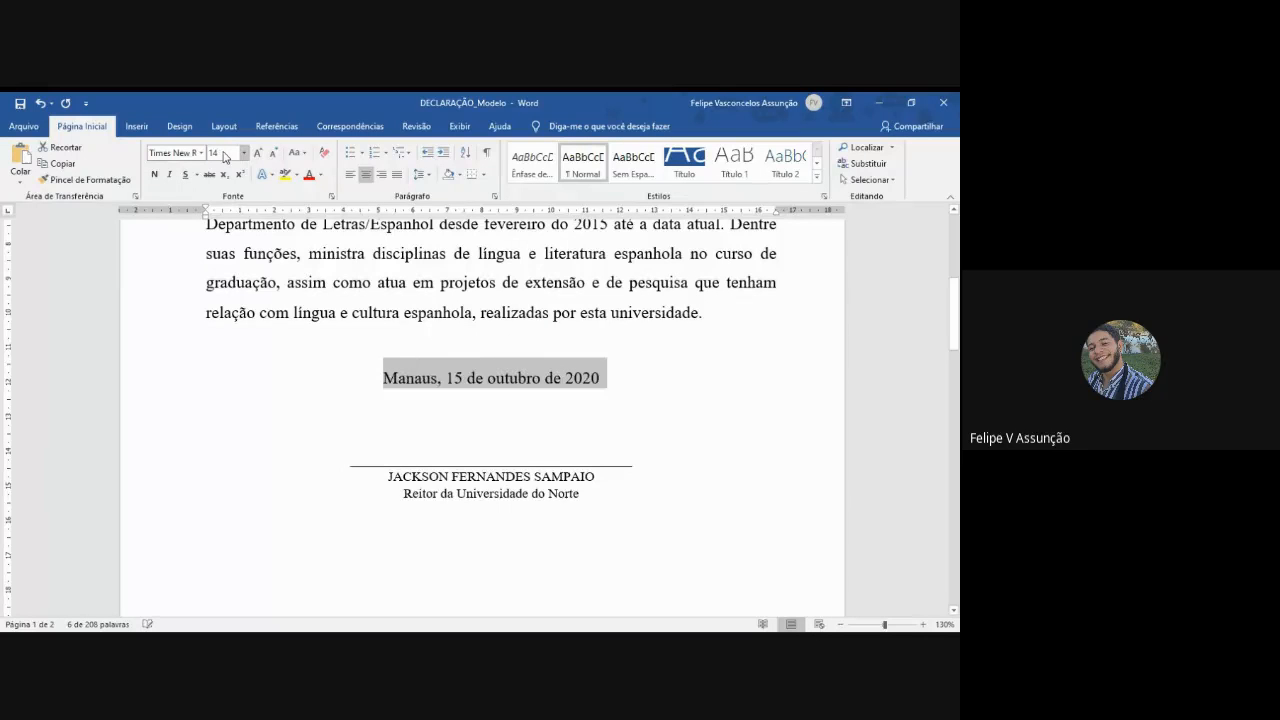
- Set the underscore line, the signatory's name and the position to 14 pt
mouse_move(592, 495)
left_mouse_down()
mouse_move(357, 477)
mouse_move(354, 461)
left_mouse_up()
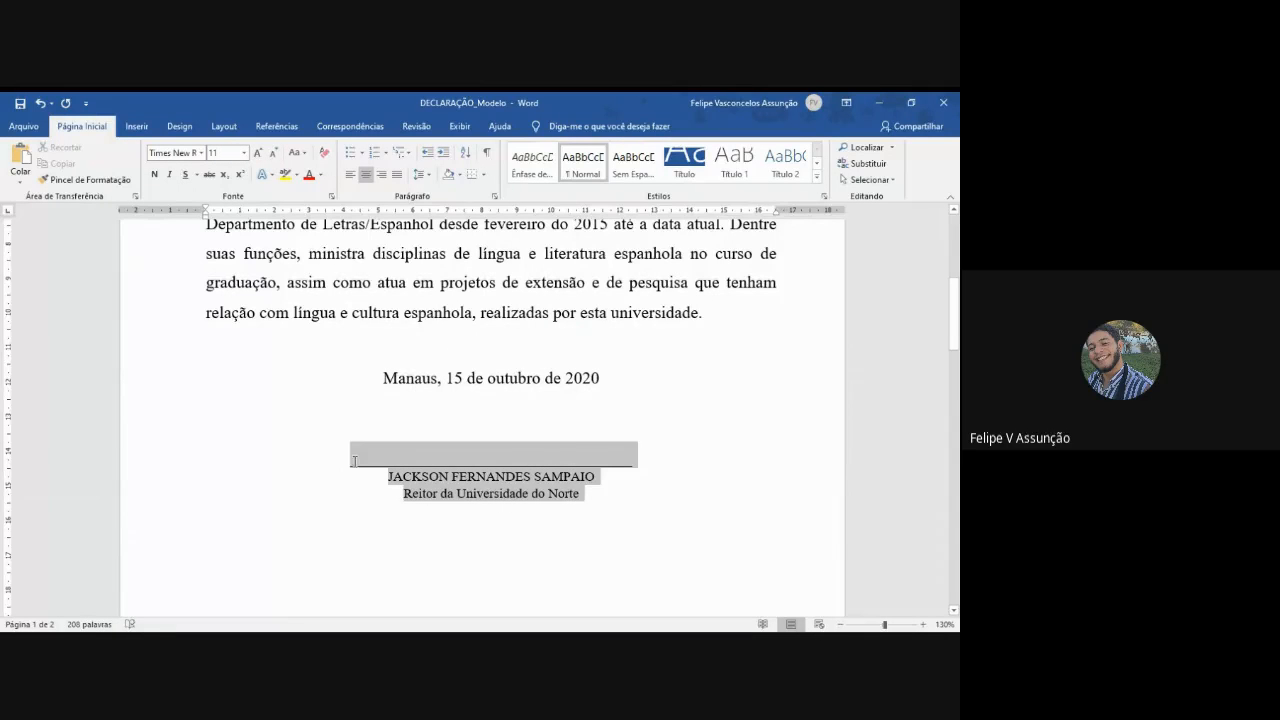
left_click(220, 156)
type("14")
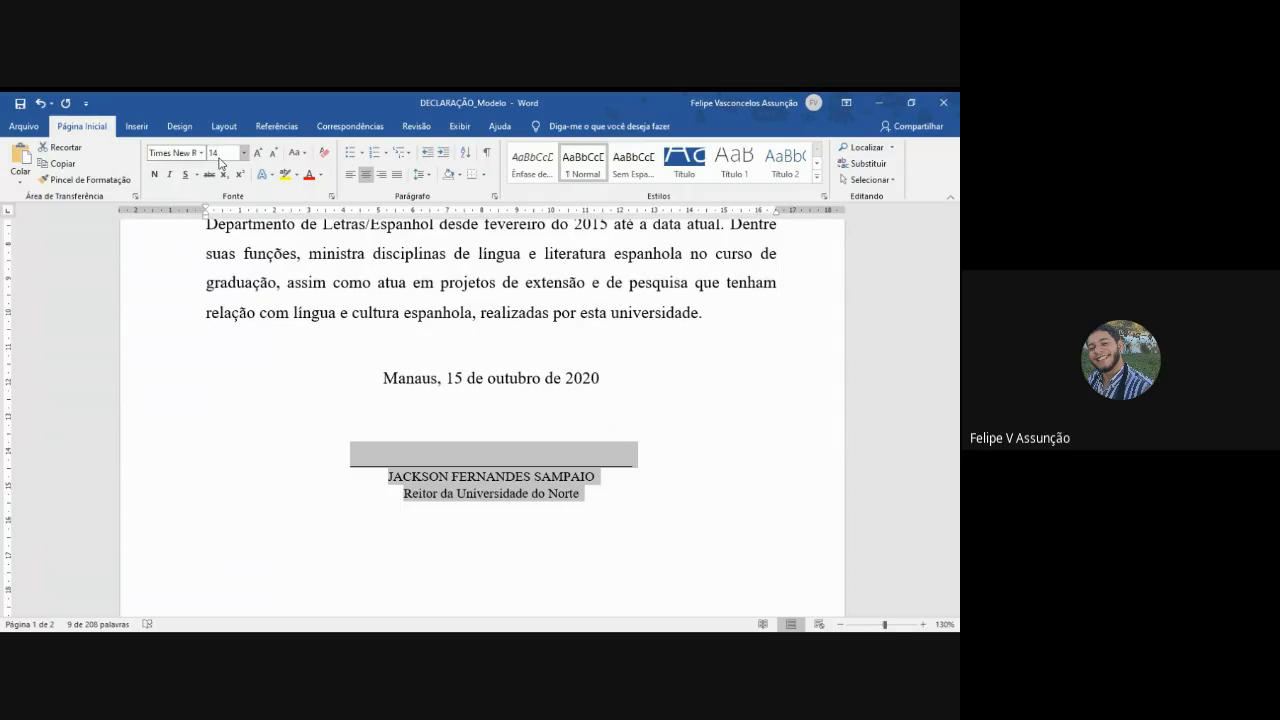
key("Return")
left_click(487, 427)
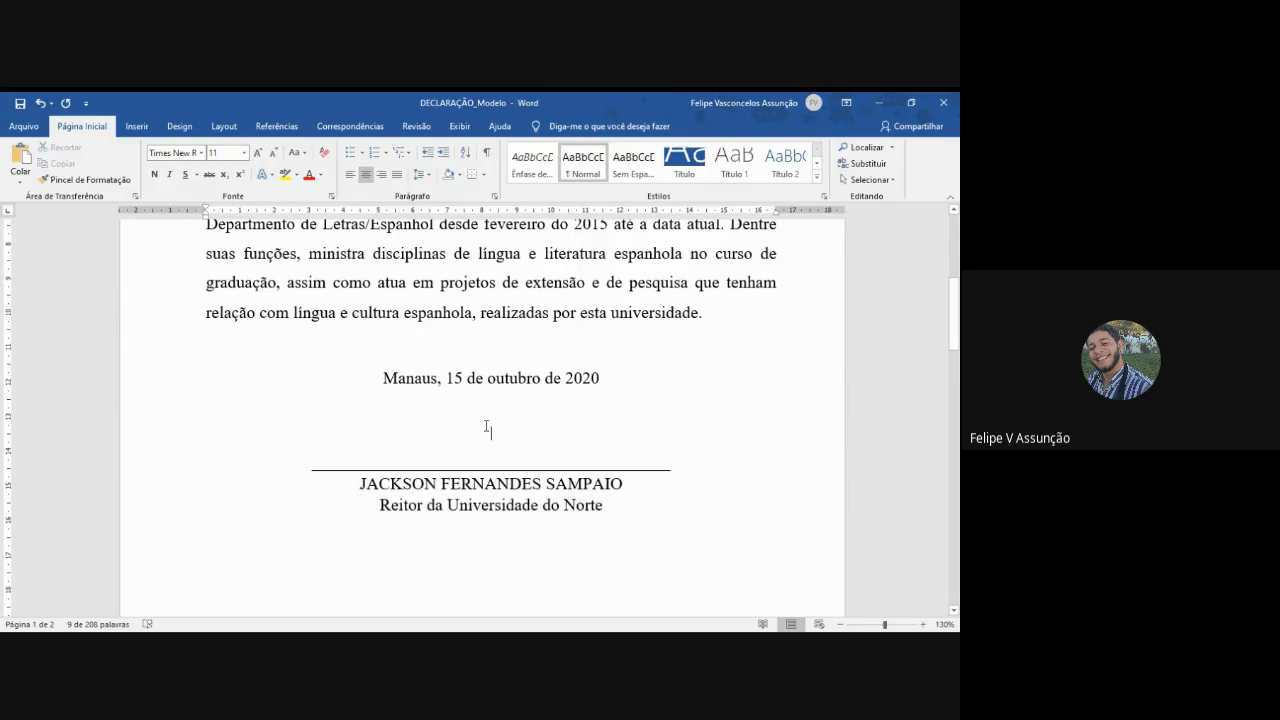
- Indent the first line of the declaration's body paragraph
left_click(840, 625)
left_click(840, 625)
left_click(840, 625)
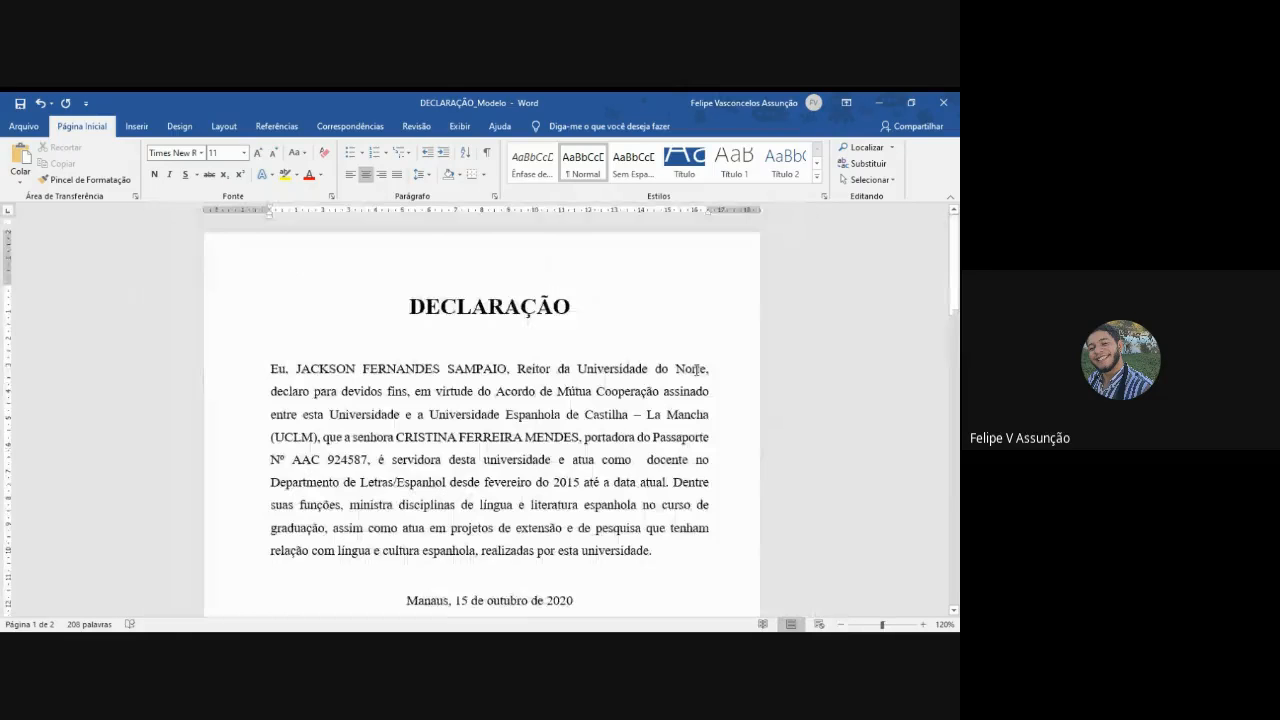
left_click(272, 370)
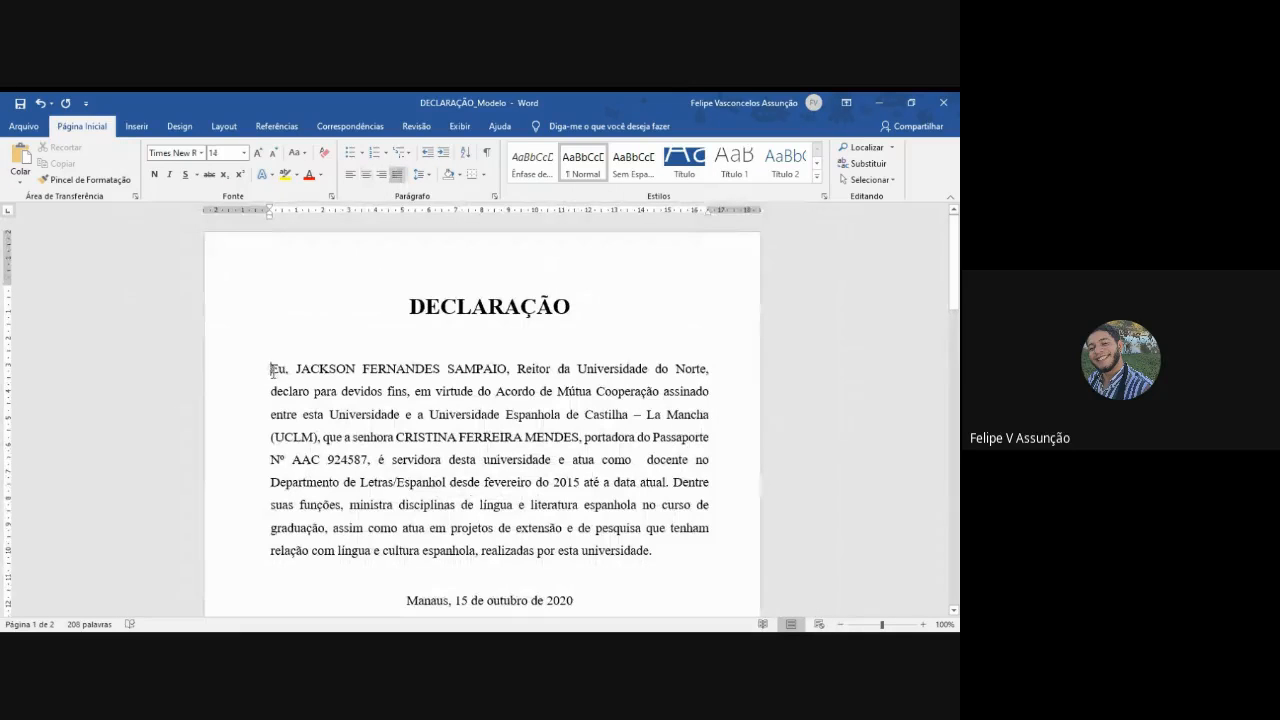
key("Tab")
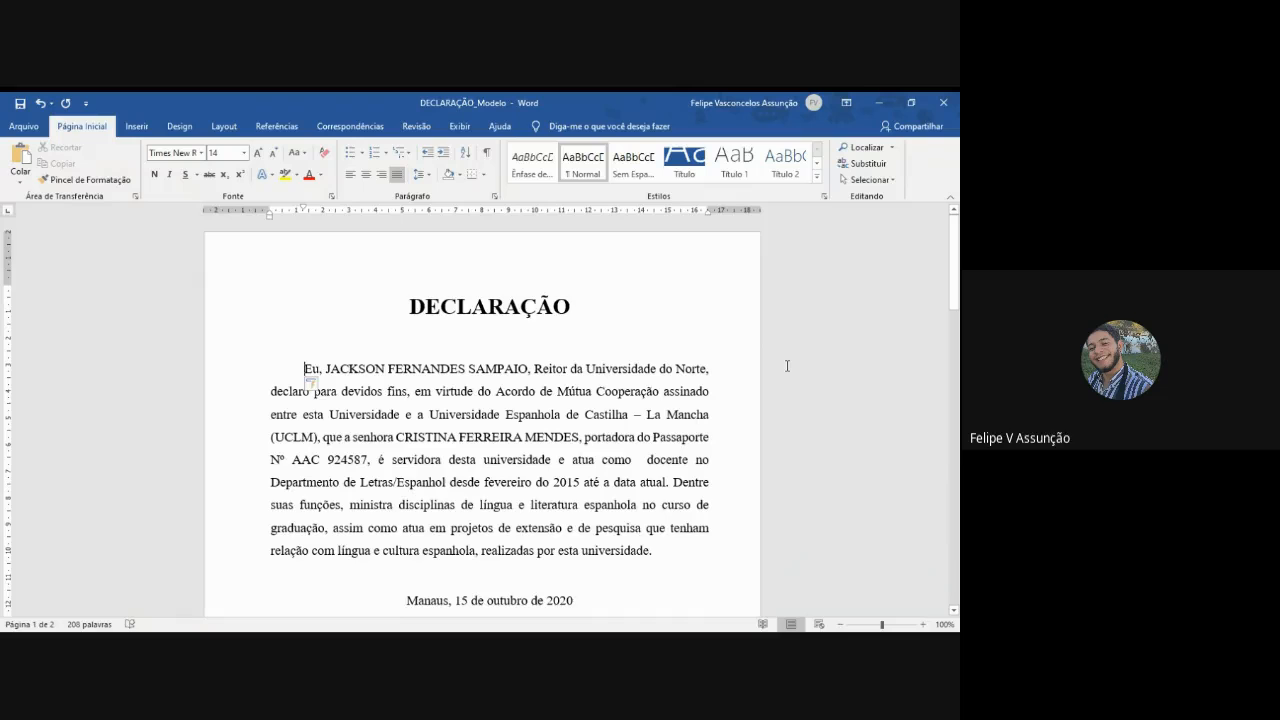
scroll(787, 366, "down", 1)
scroll(787, 366, "up", 1)
left_click(466, 265)
scroll(412, 289, "down", 3)
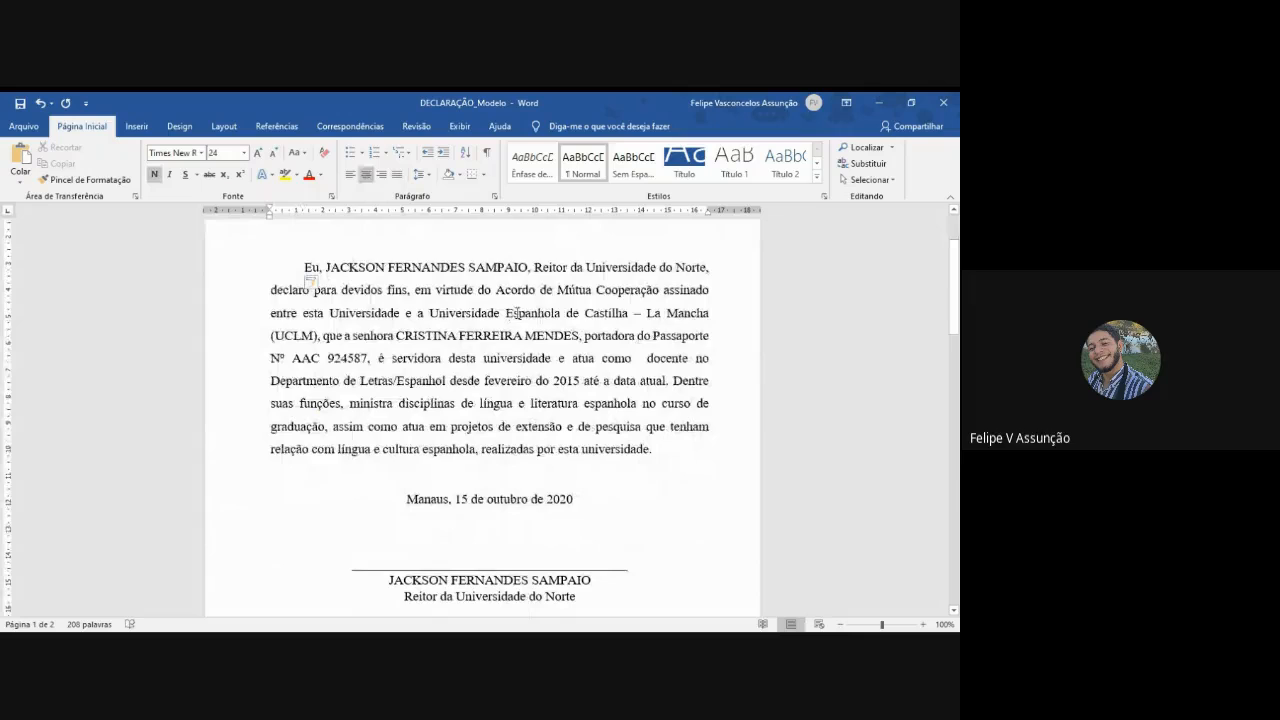
scroll(553, 288, "up", 3)
- Add the heading "Universidade do Norte" above the DECLARAÇÃO title, with a blank line between them
left_click(461, 267)
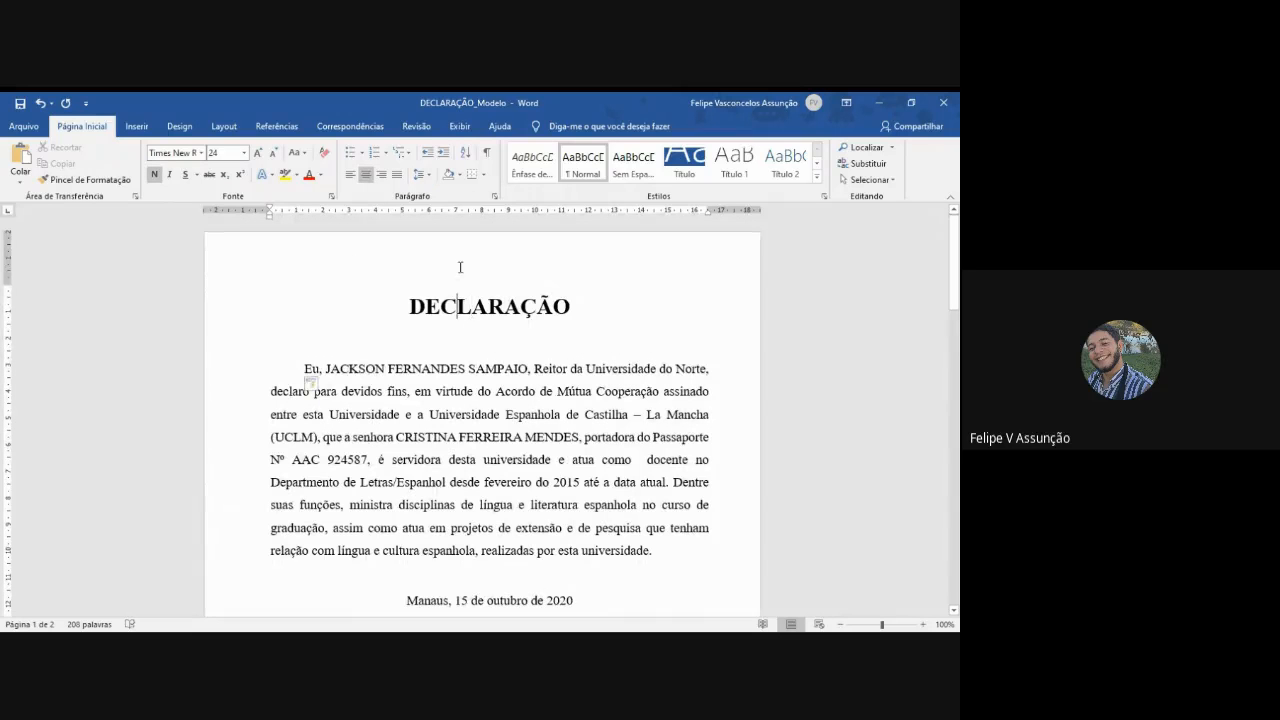
key("Return")
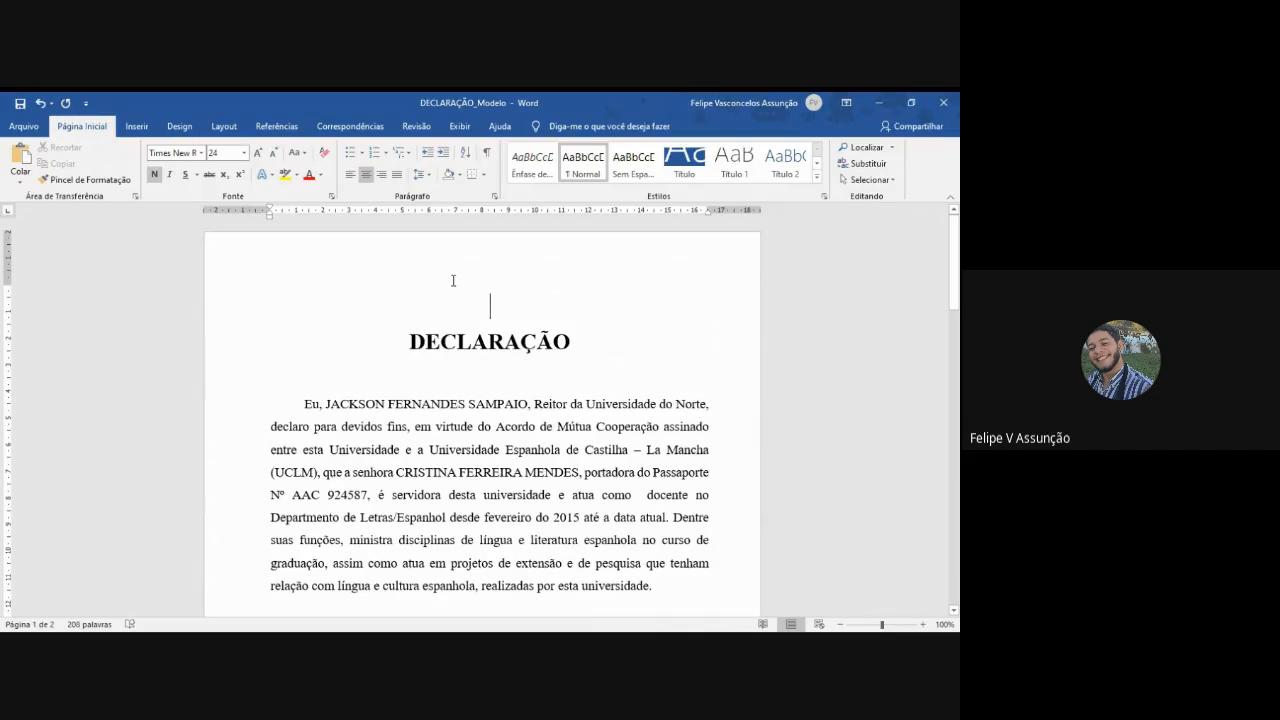
type("Universidade")
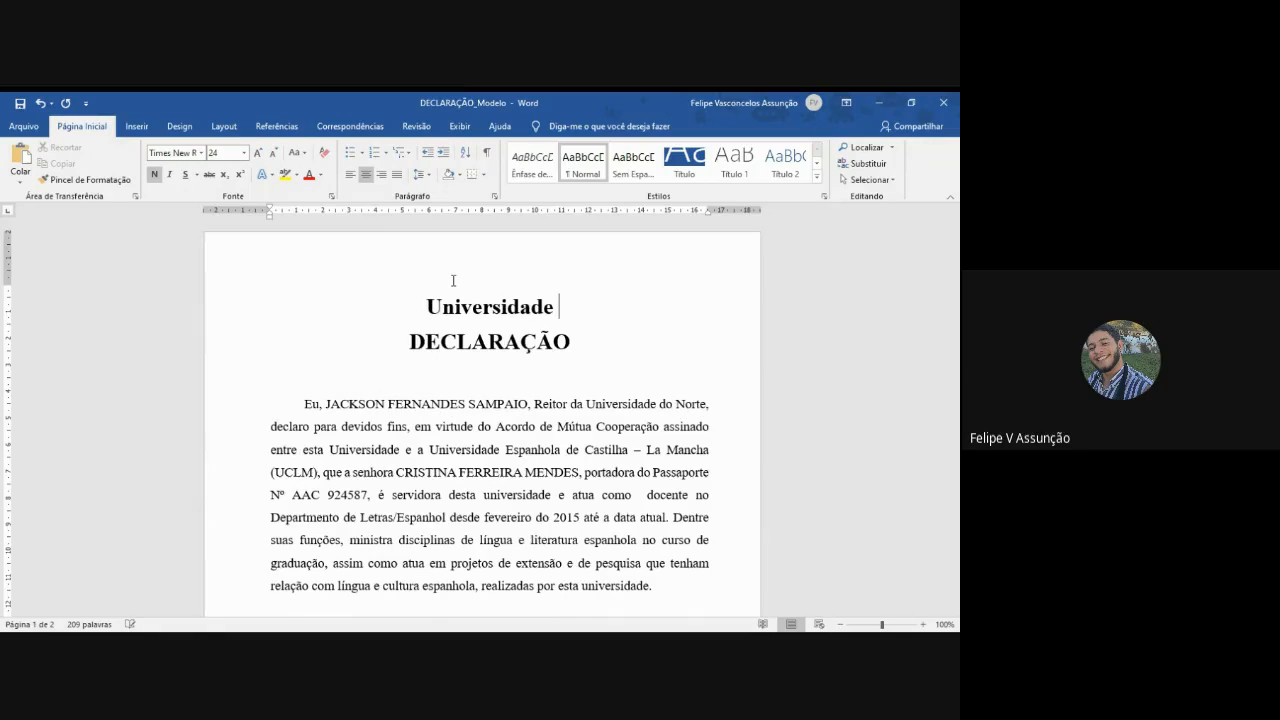
type(" do Norte")
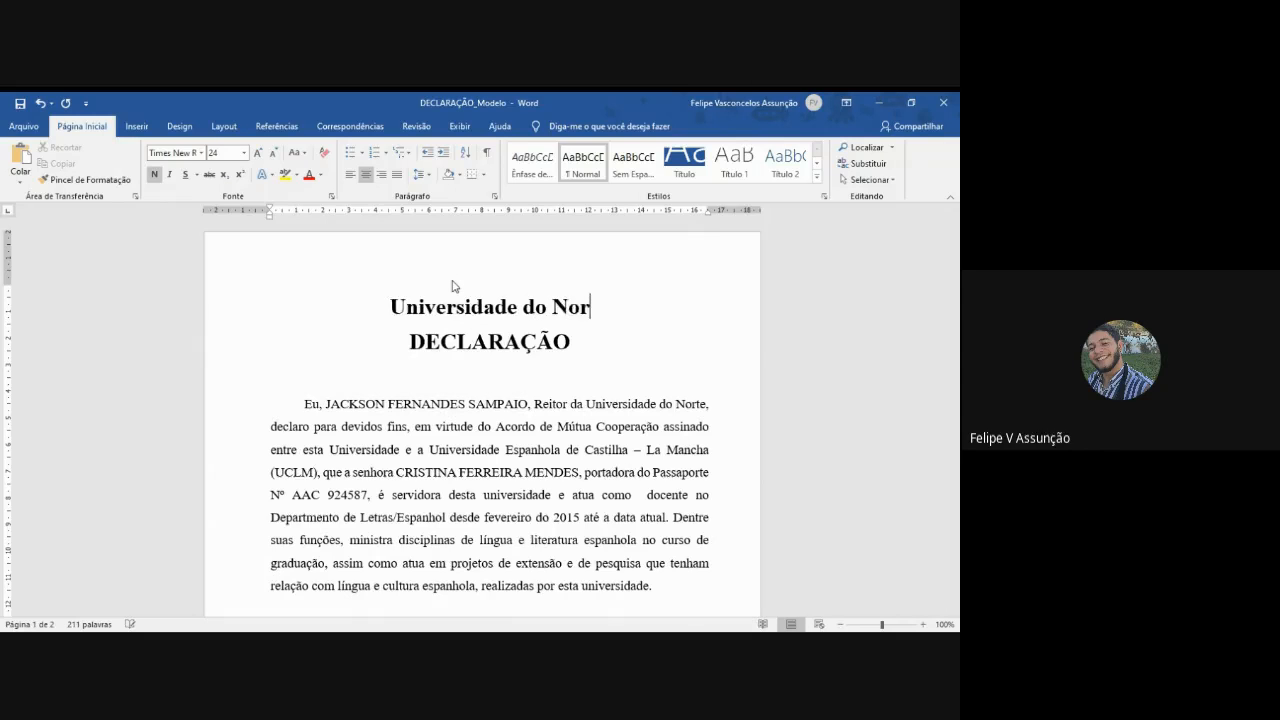
key("Return")
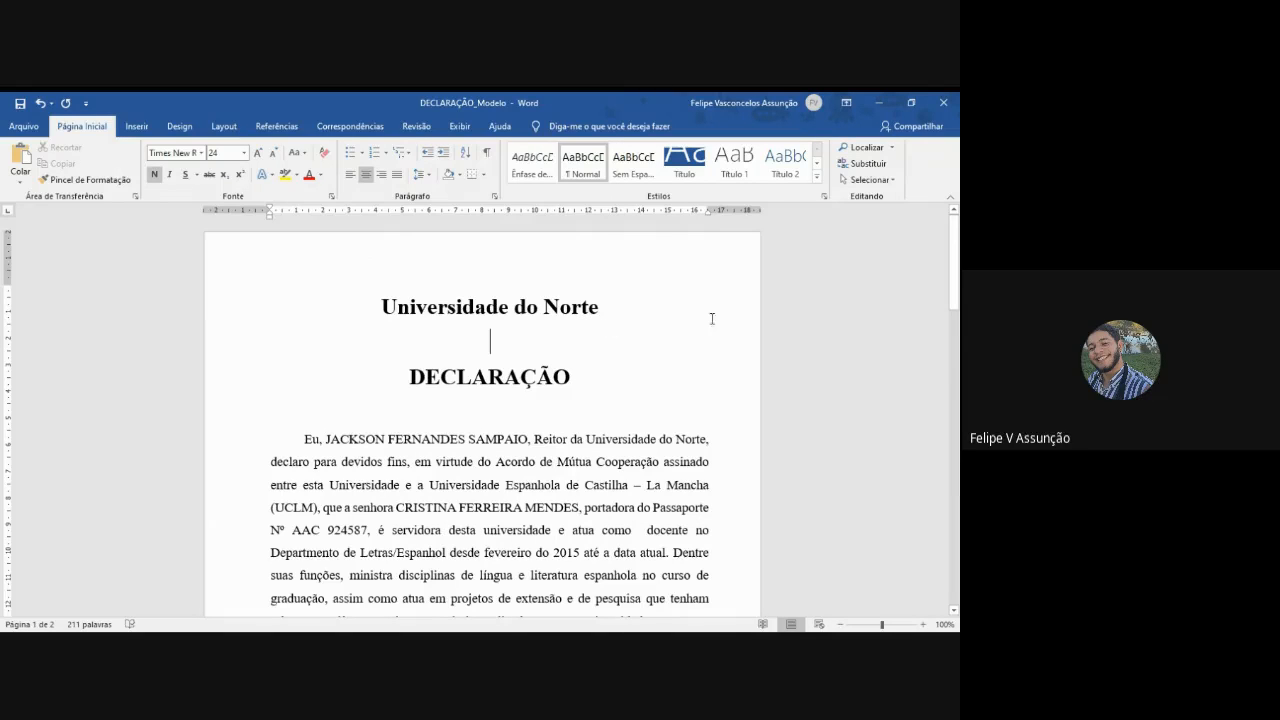
- Draw a circle shape beside the "Universidade do Norte" heading and delete it
left_click(137, 126)
left_click(206, 148)
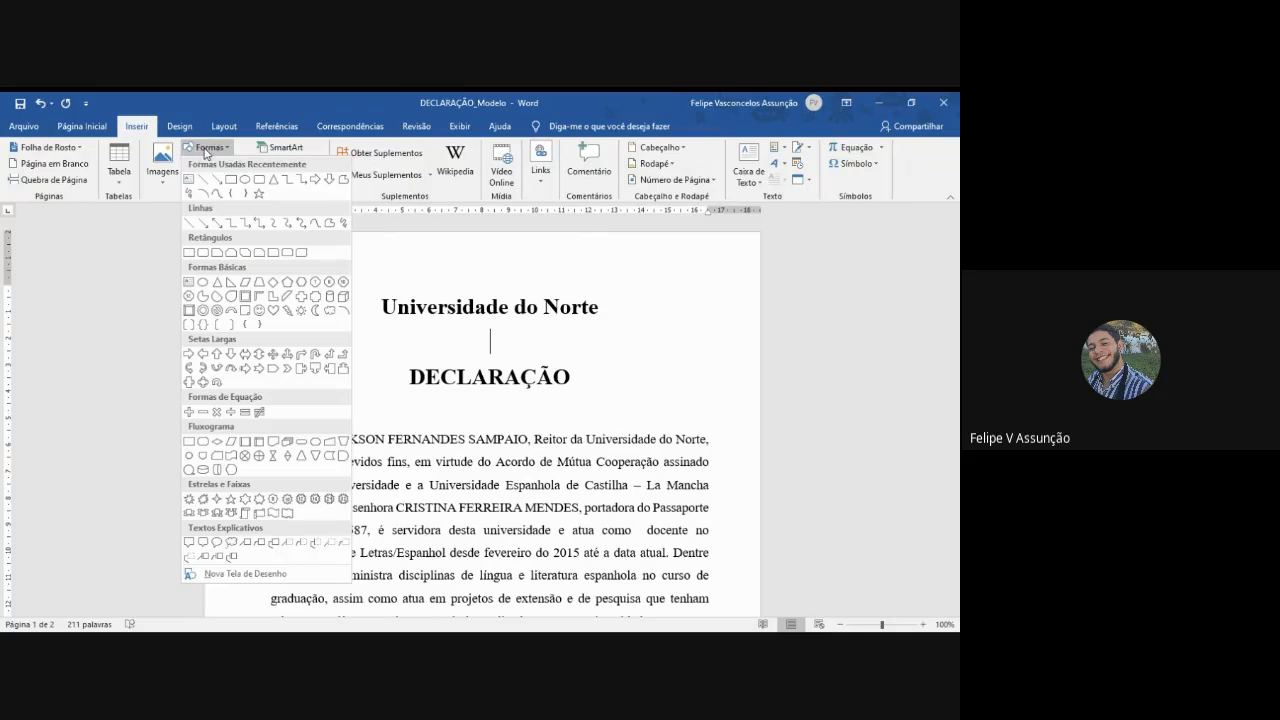
left_click(244, 179)
left_click_drag(281, 281, 367, 361)
left_click(549, 350)
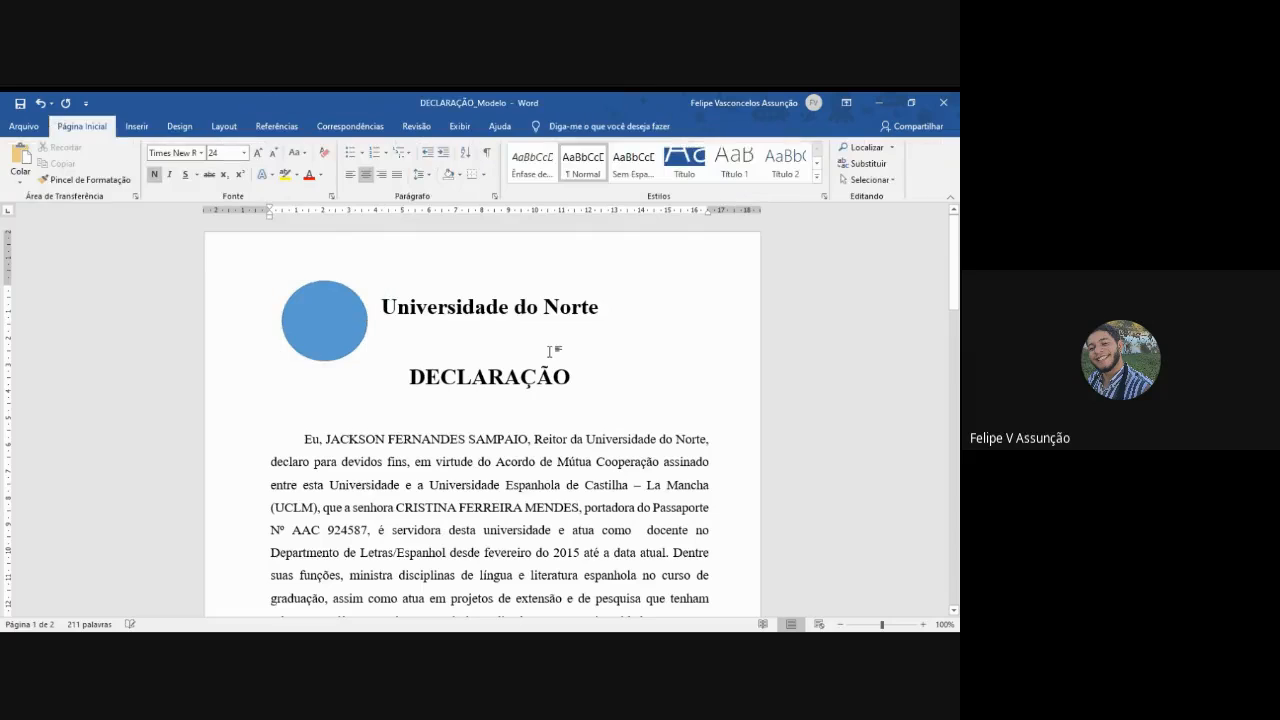
left_click(347, 313)
key("Delete")
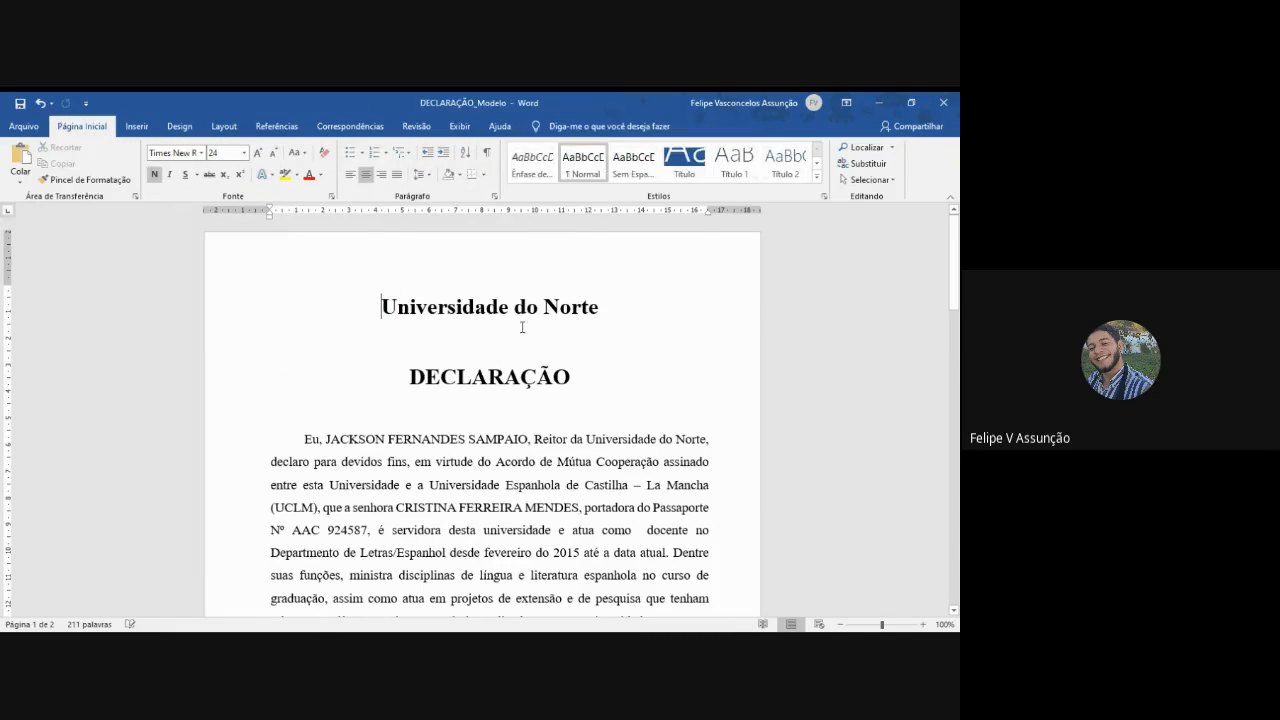
- Delete the "Universidade do Norte" heading and the extra blank line above the DECLARAÇÃO title
triple_click(338, 293)
key("Delete")
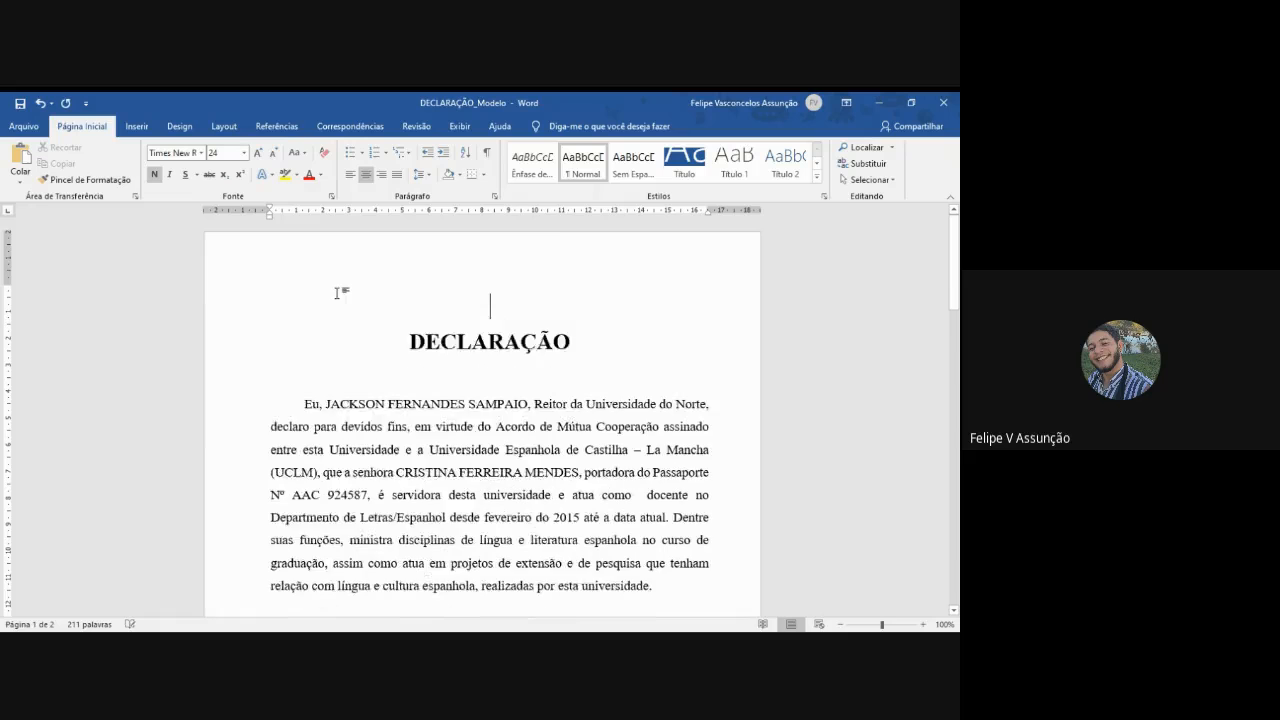
key("Delete")
scroll(533, 336, "down", 1)
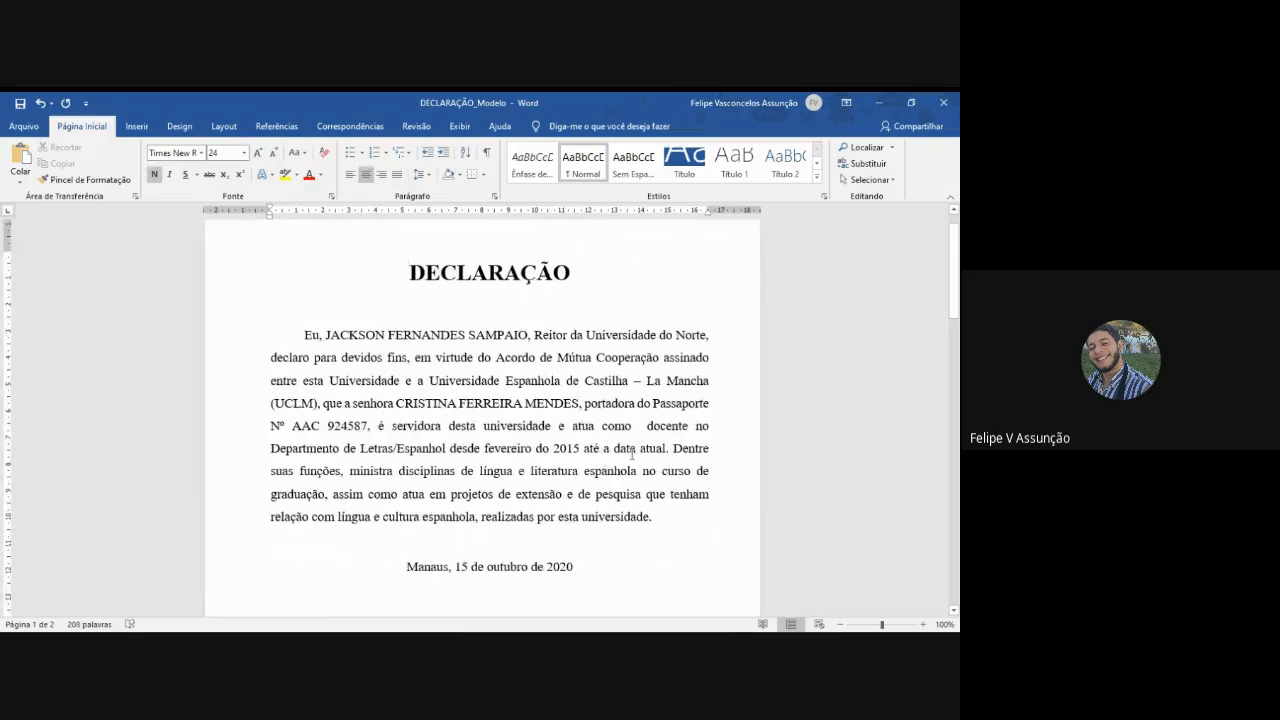
- Make the rector's full name bold in the first declaration's body paragraph
scroll(505, 410, "down", 5)
left_click(505, 405)
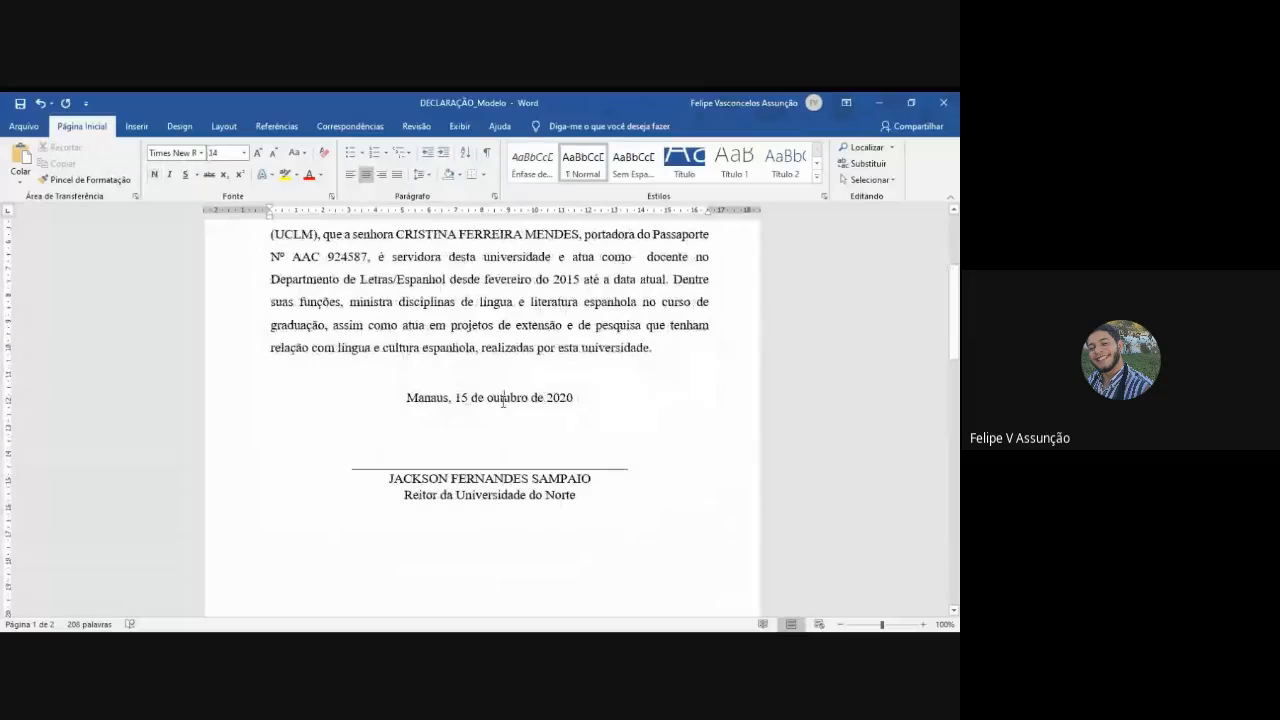
left_click(455, 389)
scroll(500, 437, "up", 4)
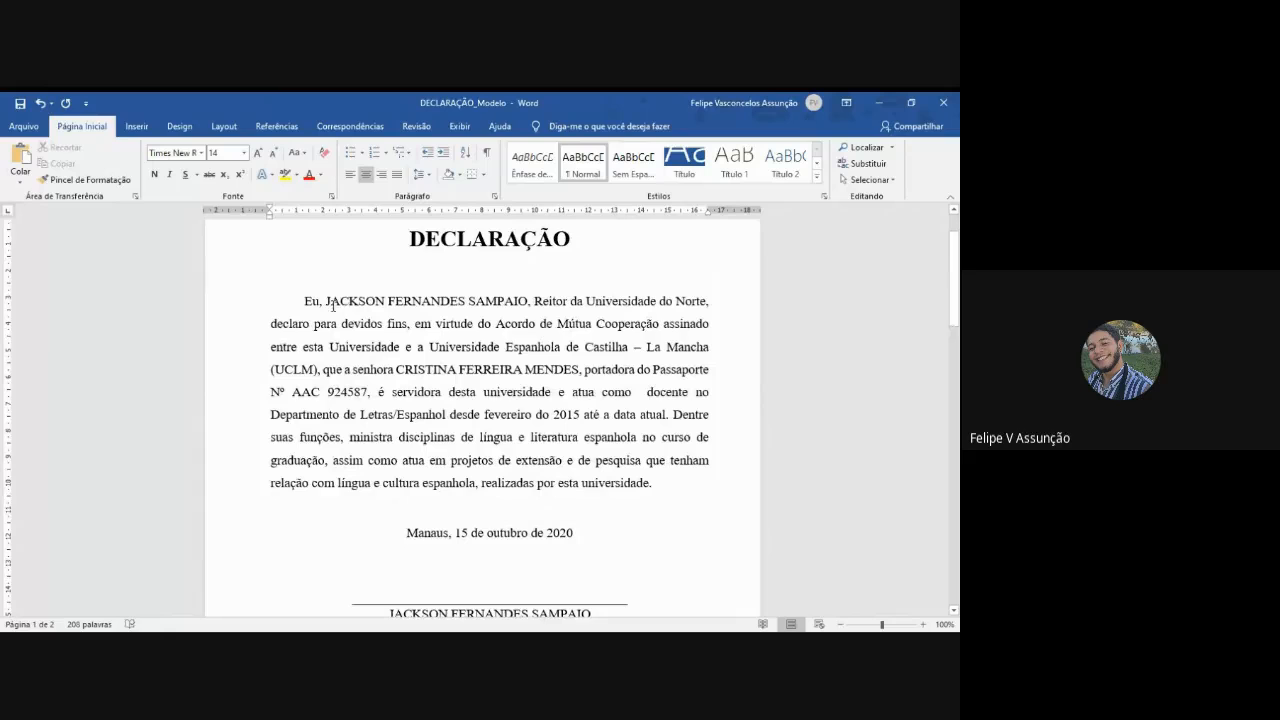
left_click_drag(326, 300, 506, 305)
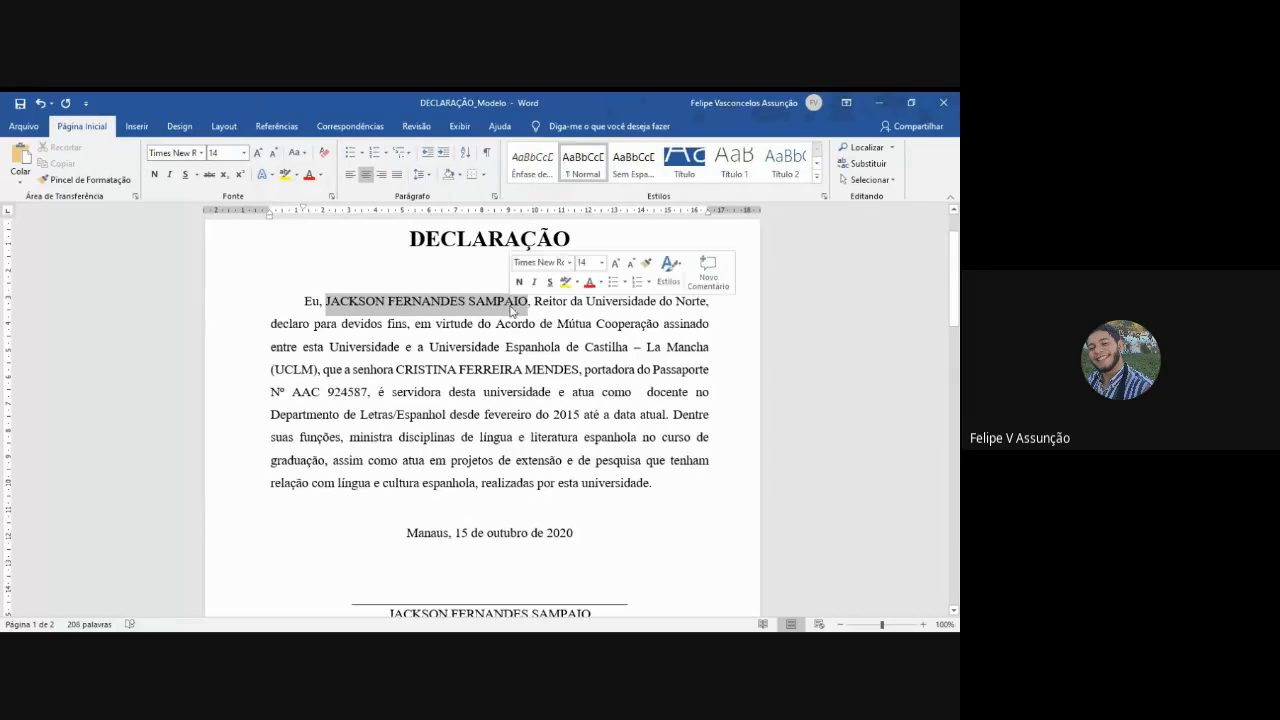
left_click(153, 175)
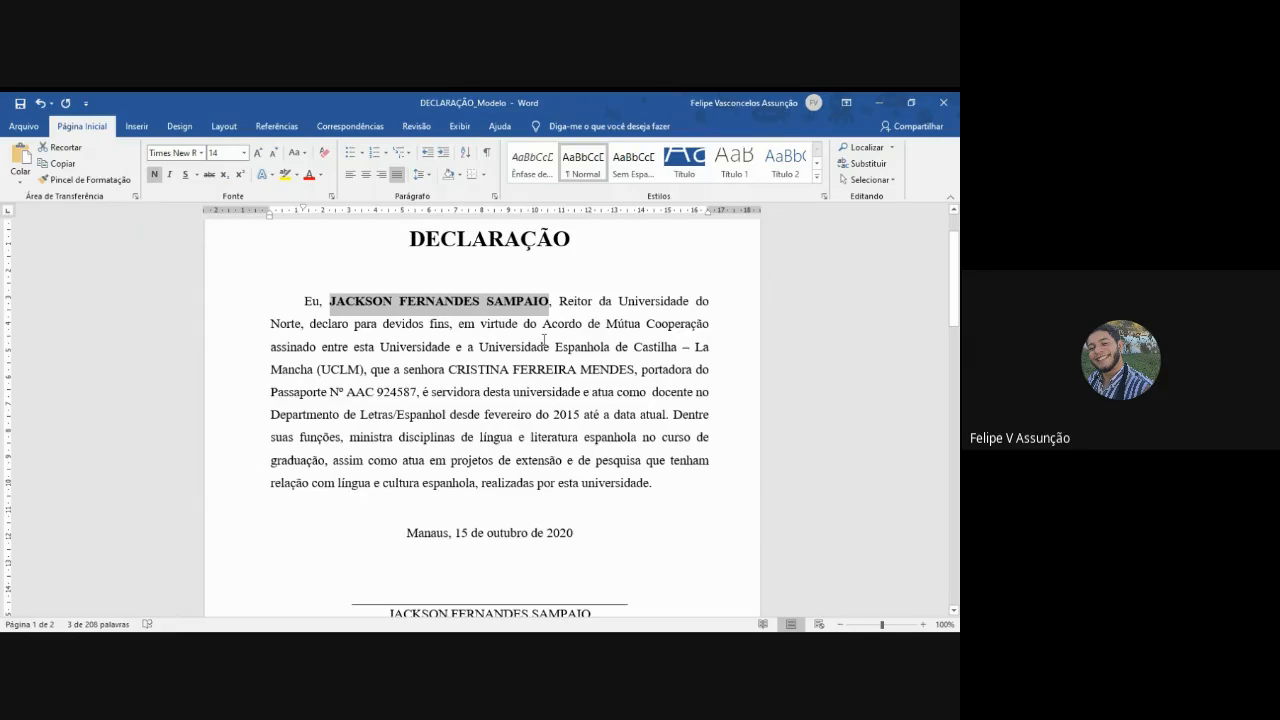
- Make the employee's full name and the passport number bold in the same body paragraph
left_click_drag(459, 369, 632, 370)
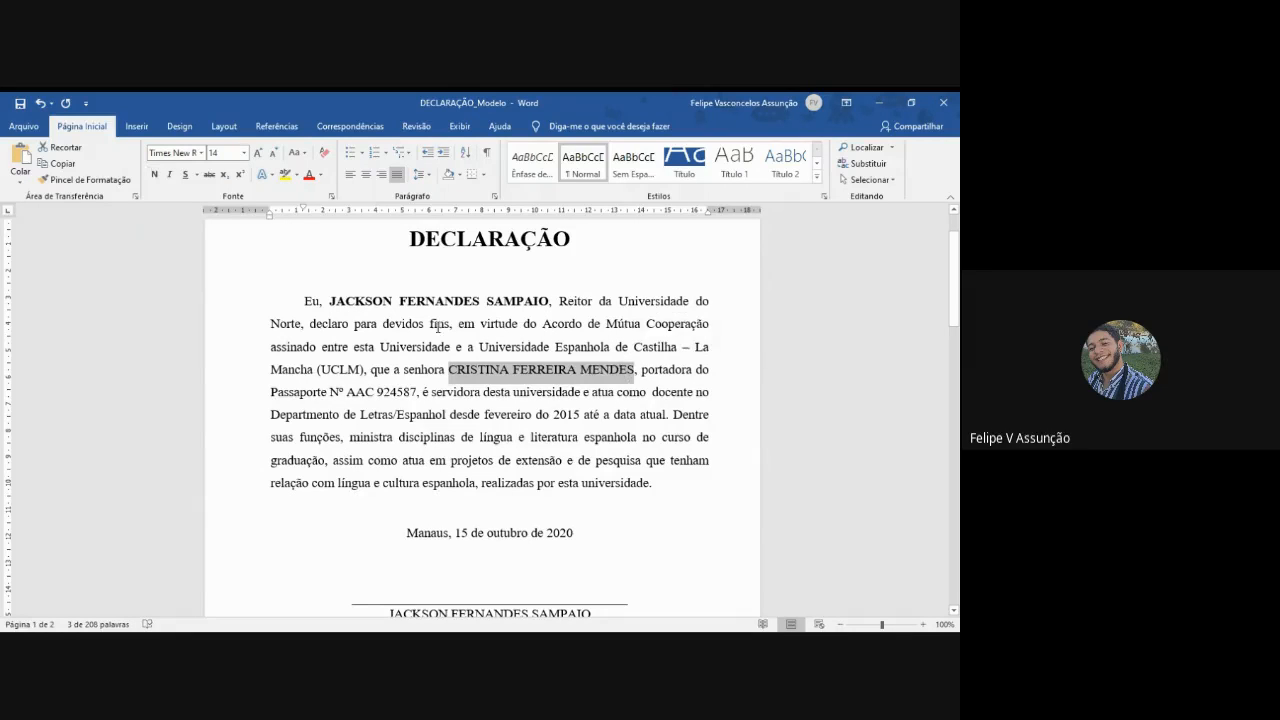
left_click(155, 174)
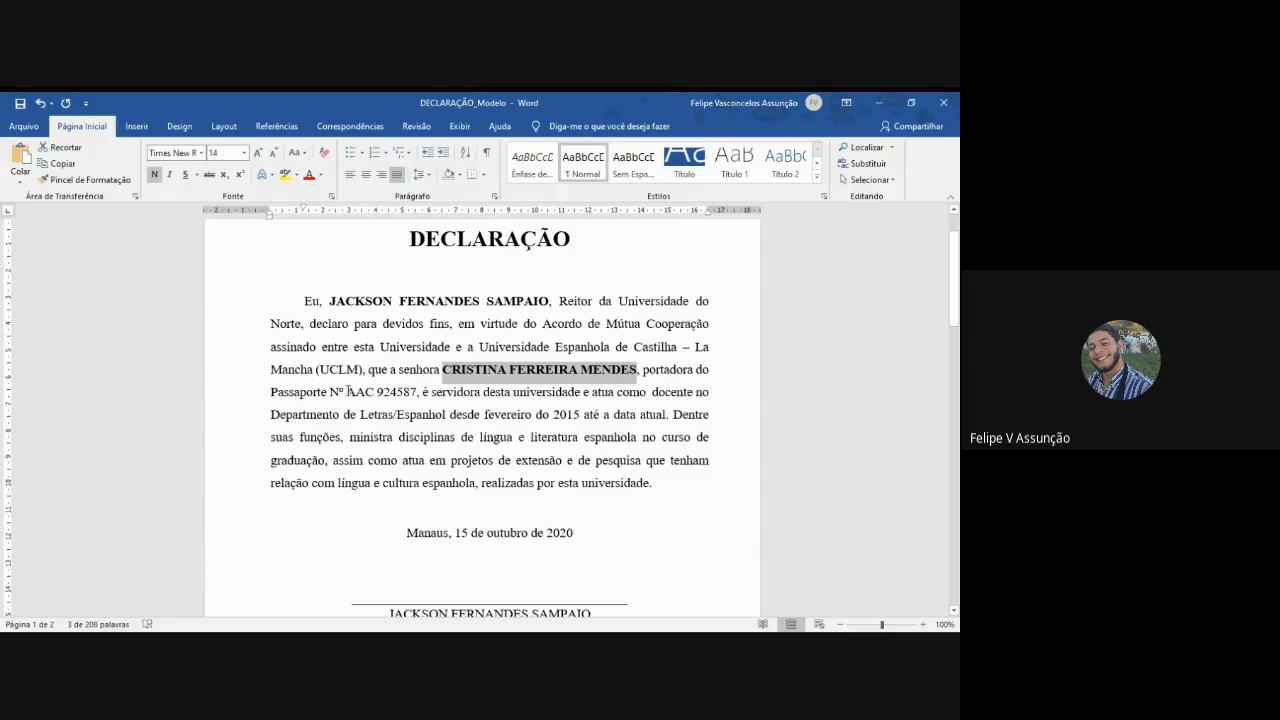
left_click_drag(347, 391, 414, 394)
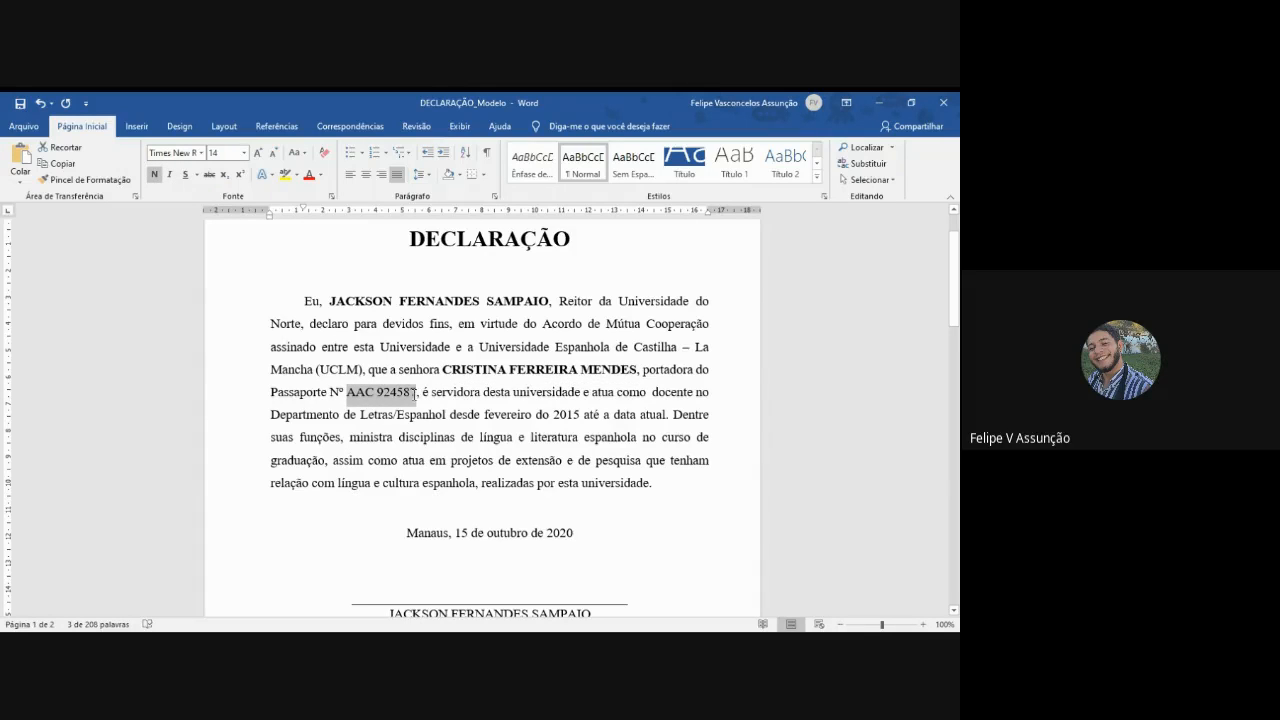
left_click(155, 174)
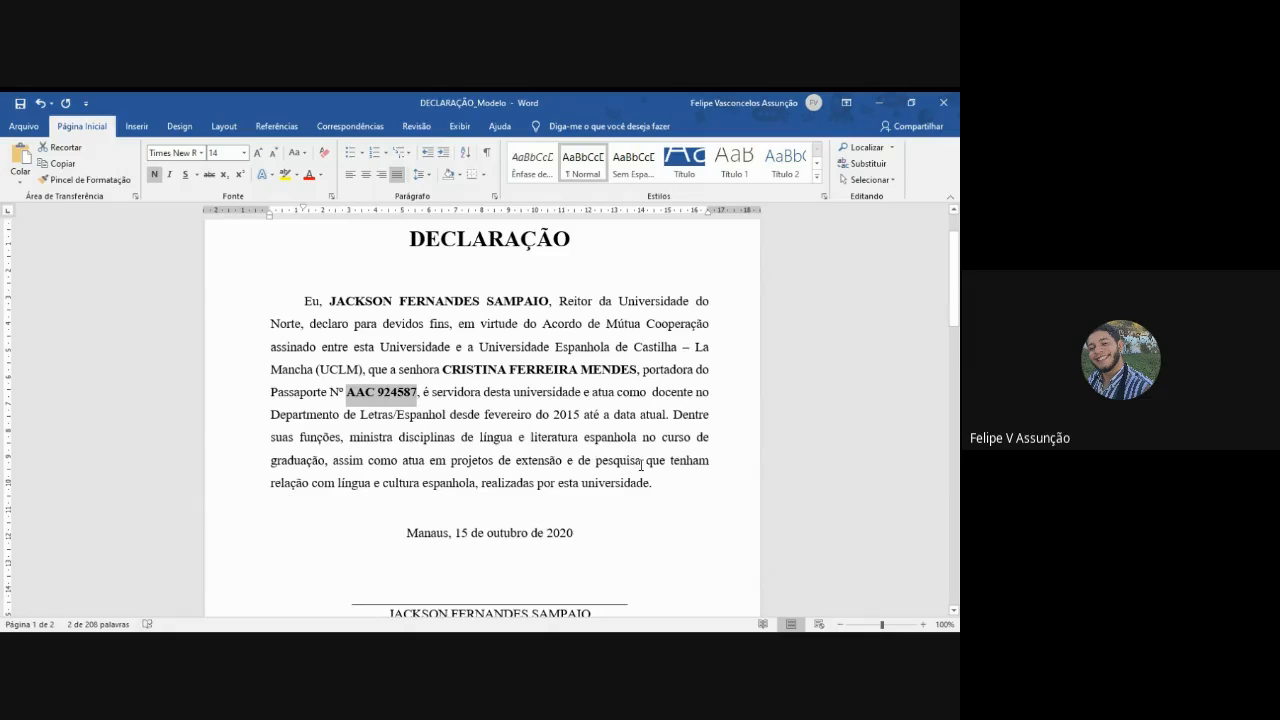
left_click(675, 482)
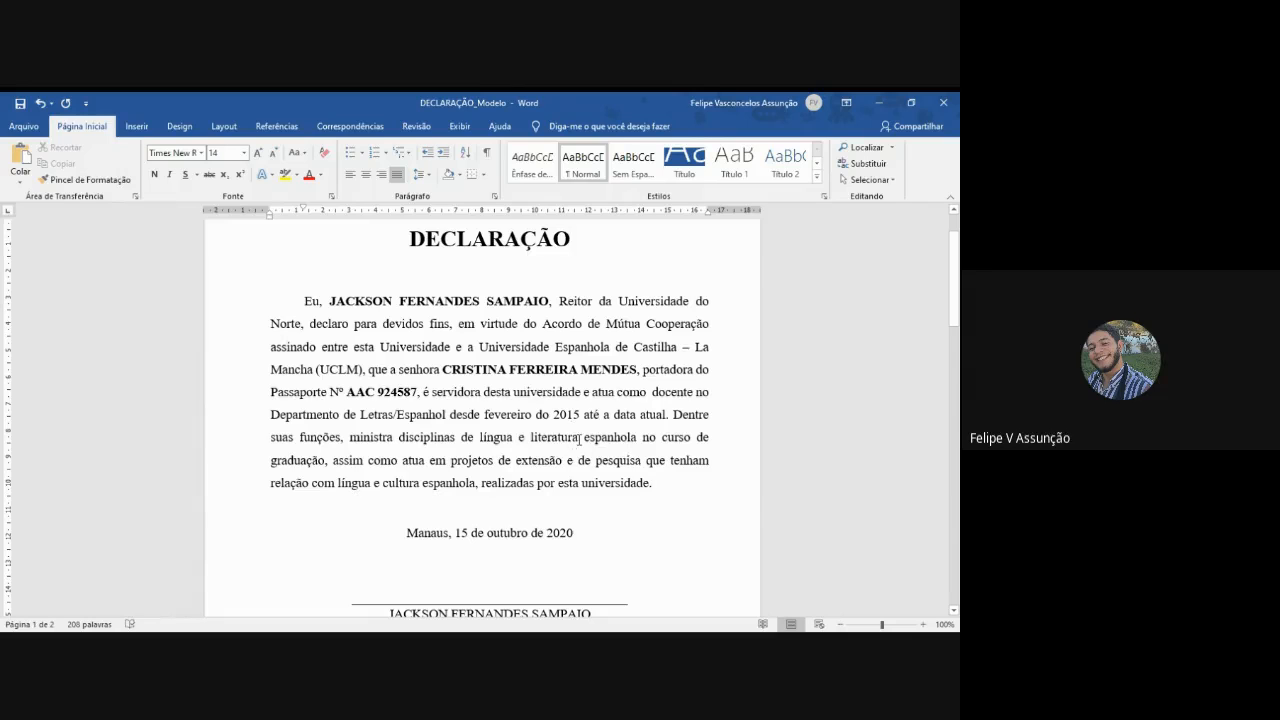
- Review the formatted first declaration from its title to the signature block, with the page zoom set to 110%
scroll(593, 449, "down", 3)
scroll(591, 455, "up", 4)
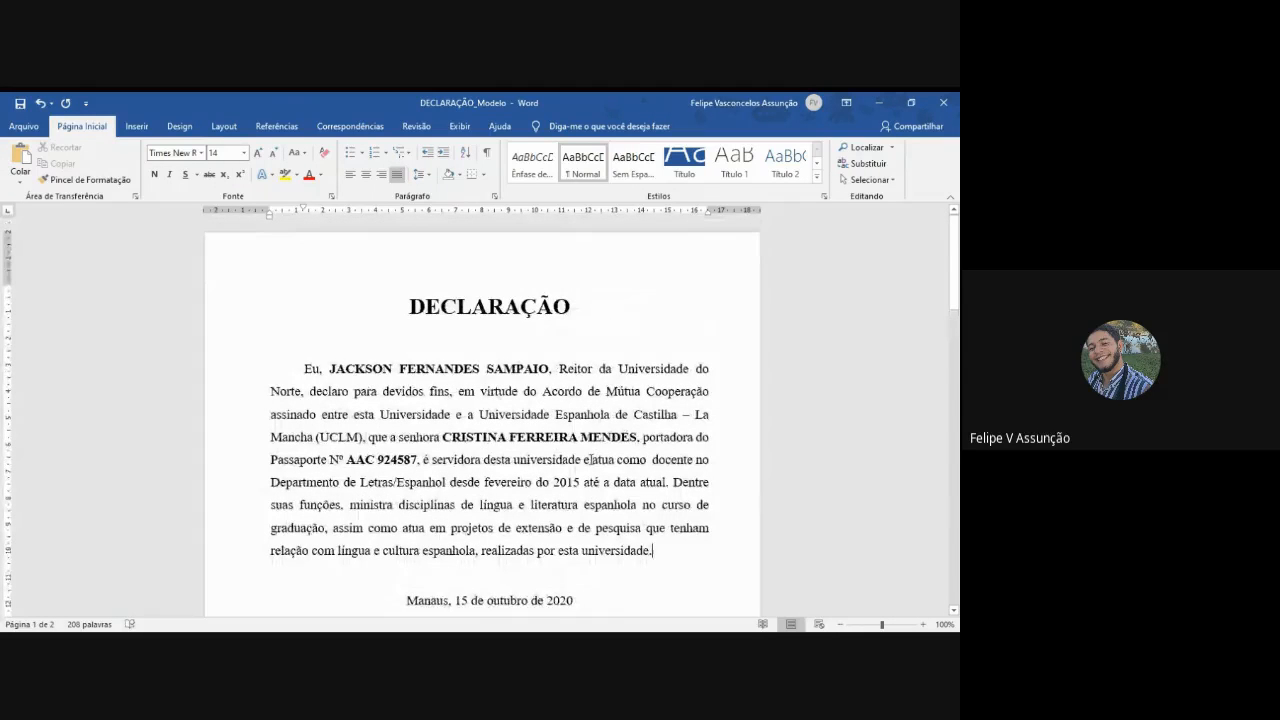
scroll(590, 459, "down", 2)
scroll(589, 461, "up", 2)
scroll(589, 461, "down", 3)
scroll(589, 461, "up", 3)
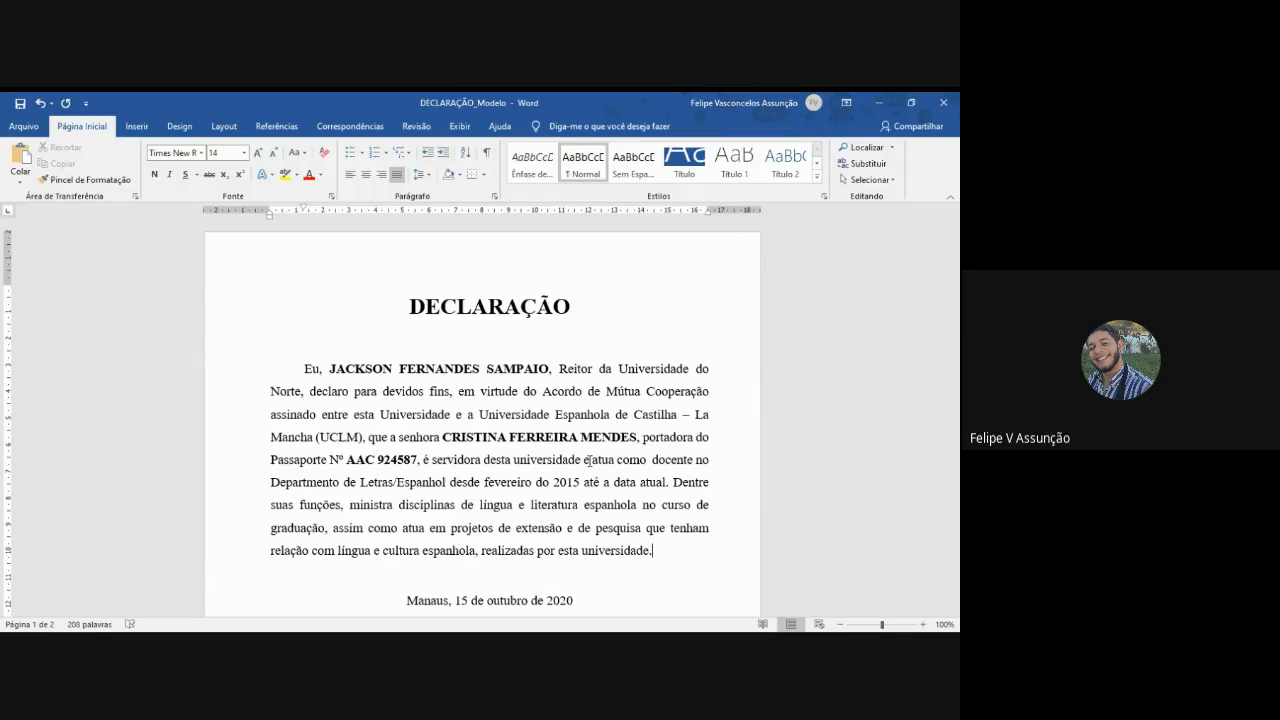
left_click(923, 624)
left_click(923, 624)
left_click(923, 624)
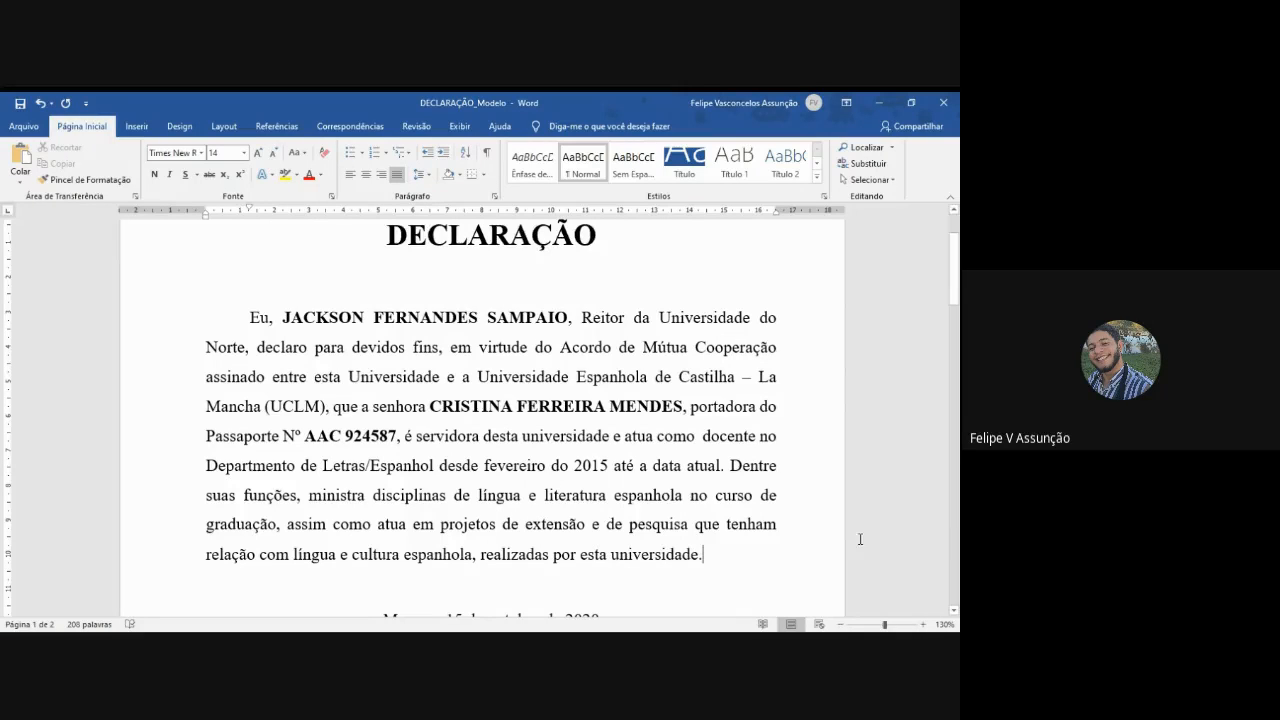
left_click(840, 624)
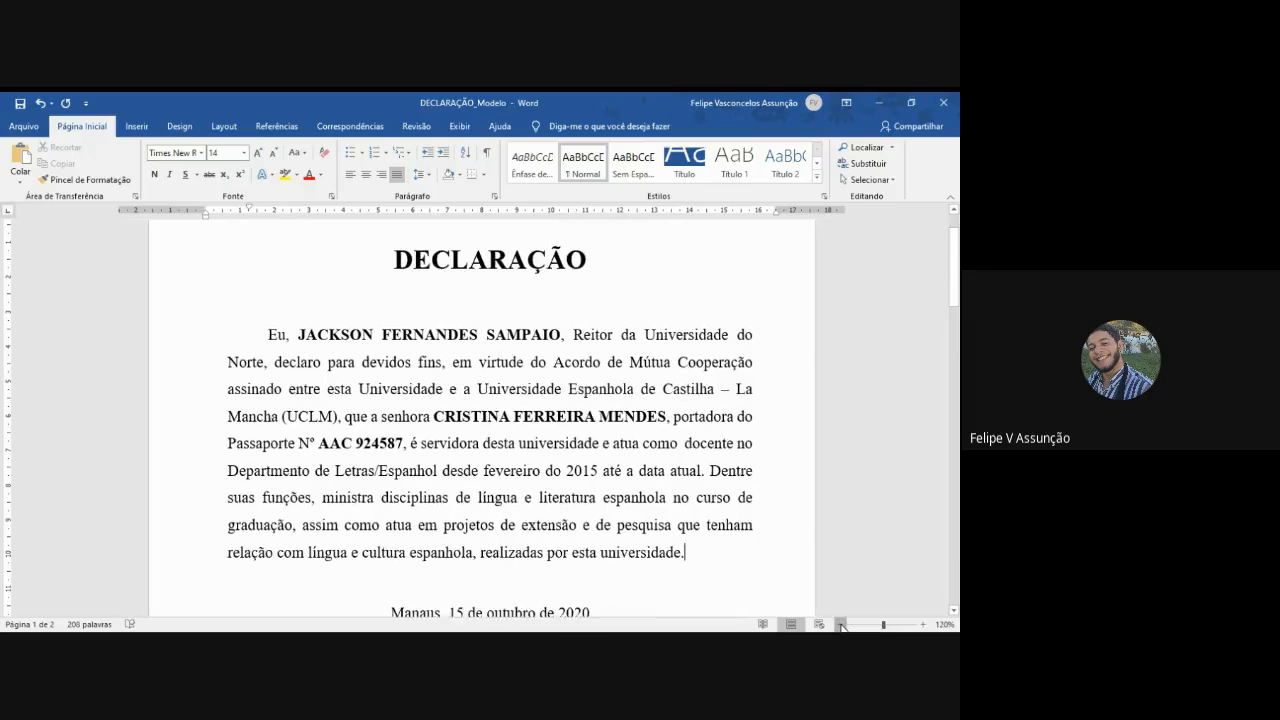
left_click(840, 624)
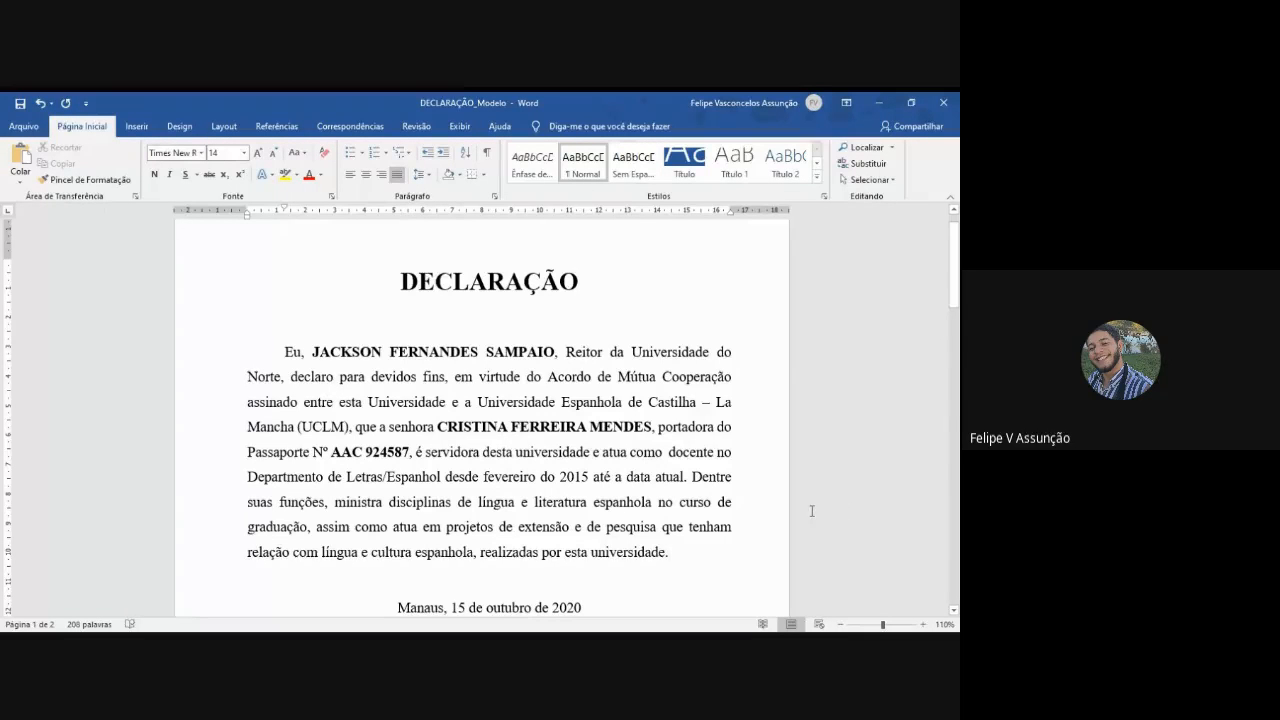
scroll(811, 511, "down", 3)
left_click(539, 405)
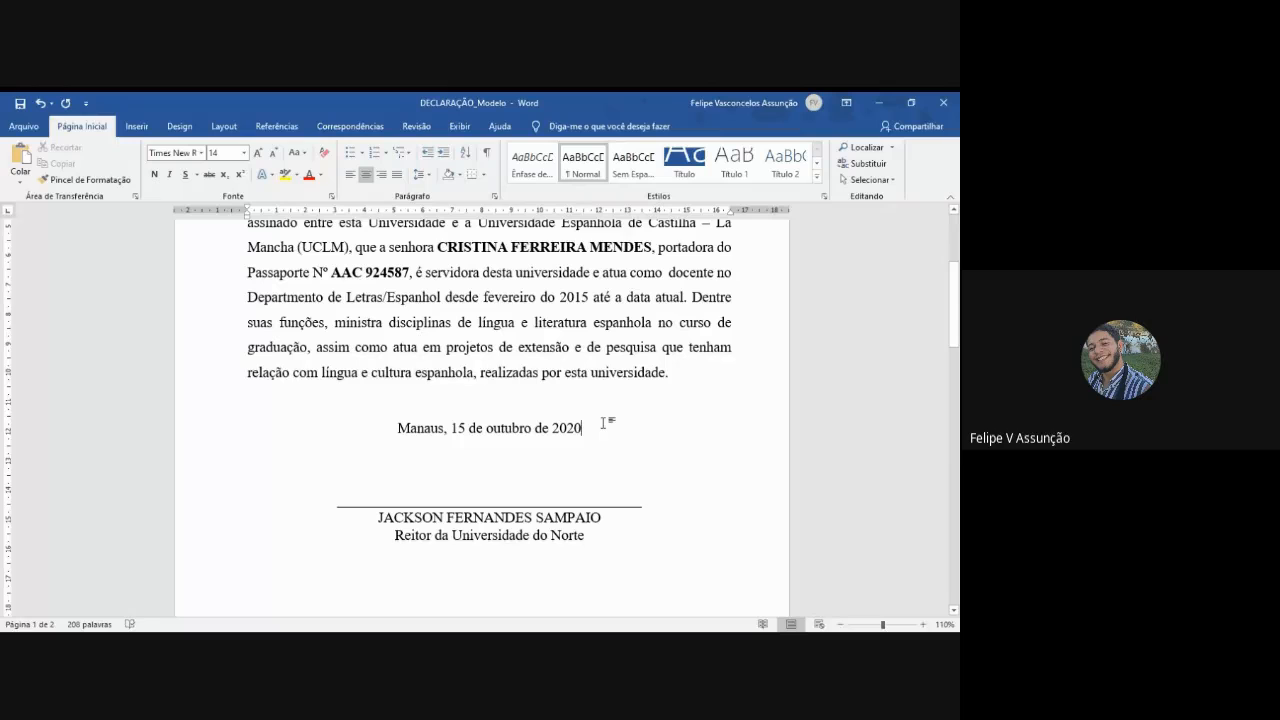
scroll(603, 423, "up", 1)
scroll(590, 445, "down", 1)
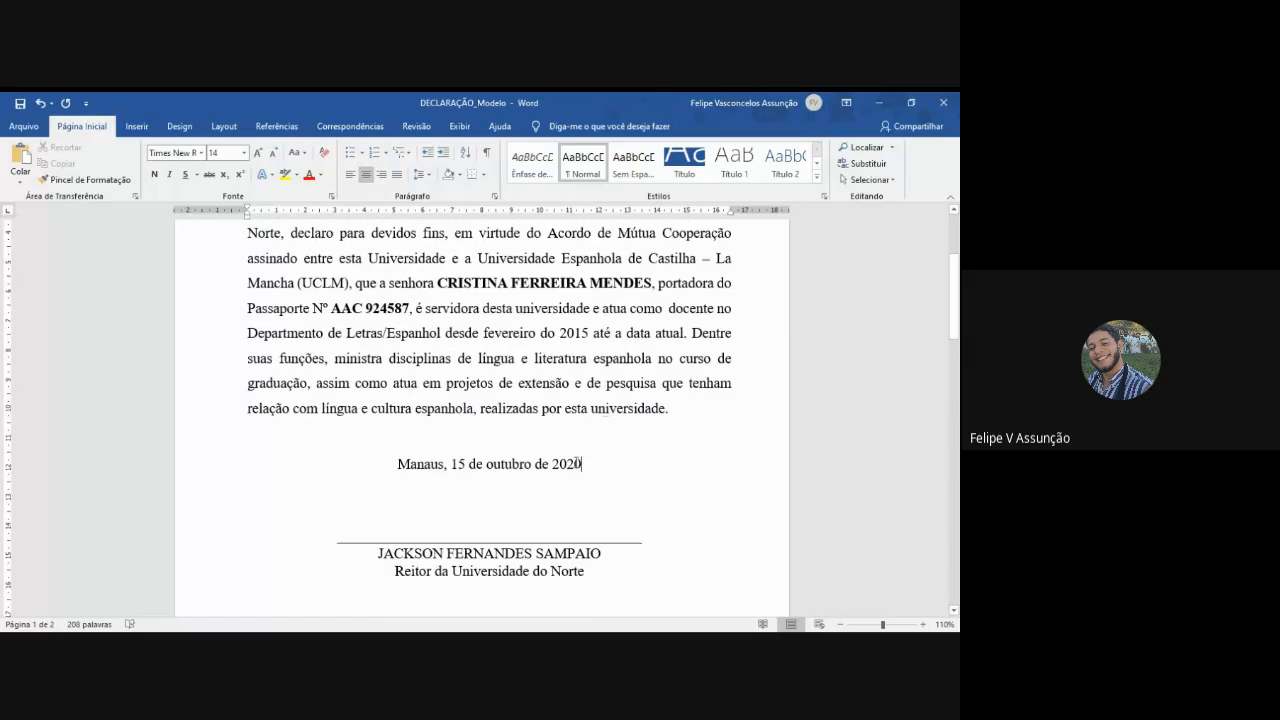
mouse_move(576, 464)
left_mouse_down()
mouse_move(398, 466)
mouse_move(580, 463)
left_mouse_up()
scroll(600, 442, "down", 10)
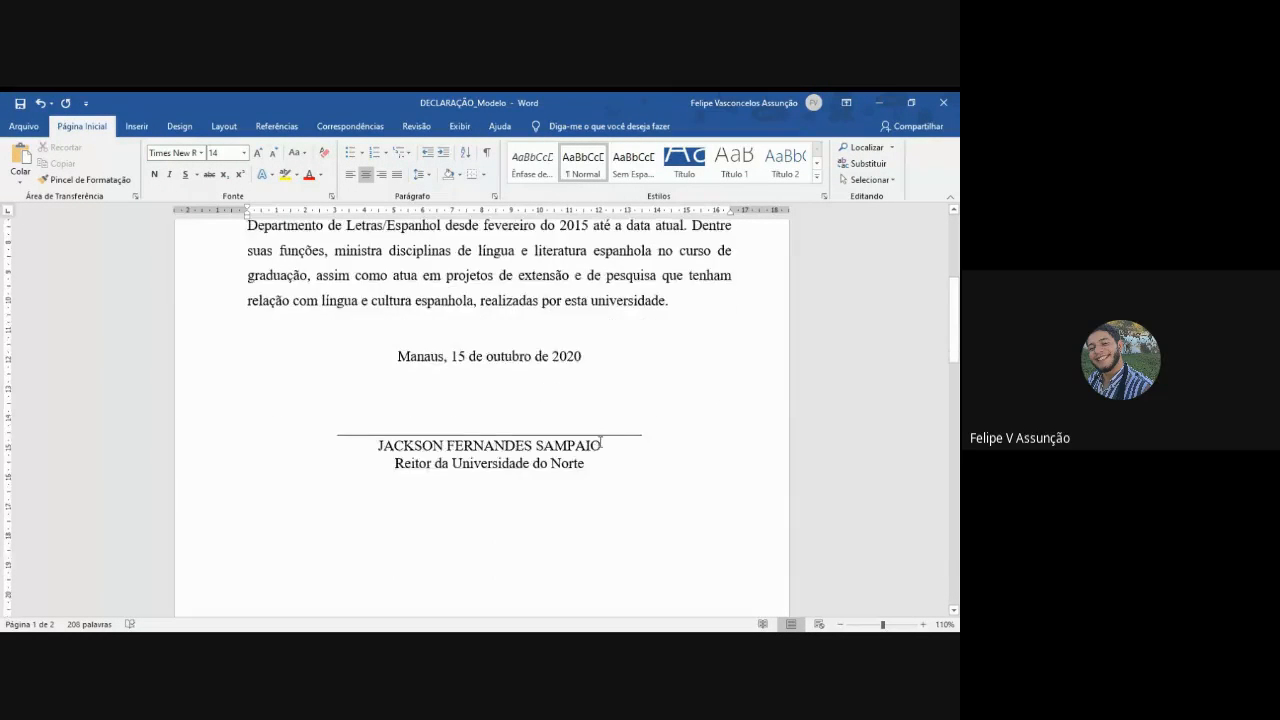
- Delete the blank lines above the DECLARAÇÃO title of the second declaration on page 2
scroll(598, 442, "down", 6)
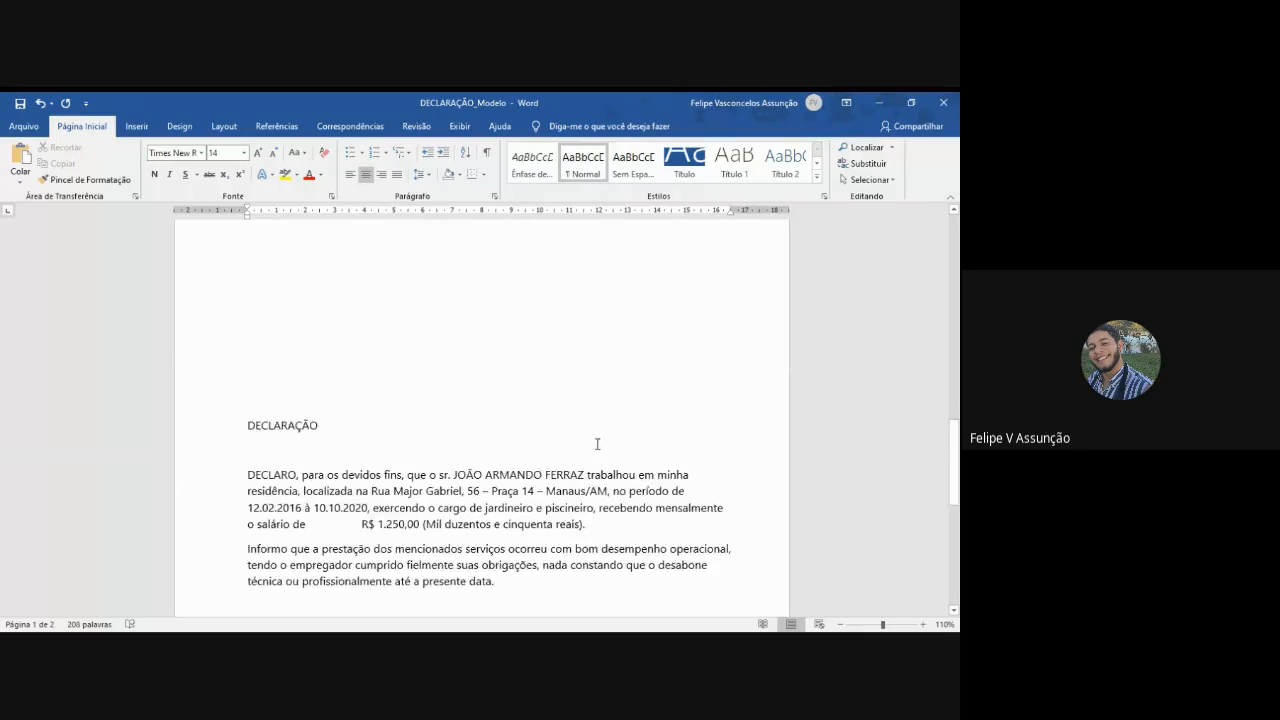
scroll(597, 444, "up", 5)
left_click(197, 357)
left_click(248, 358)
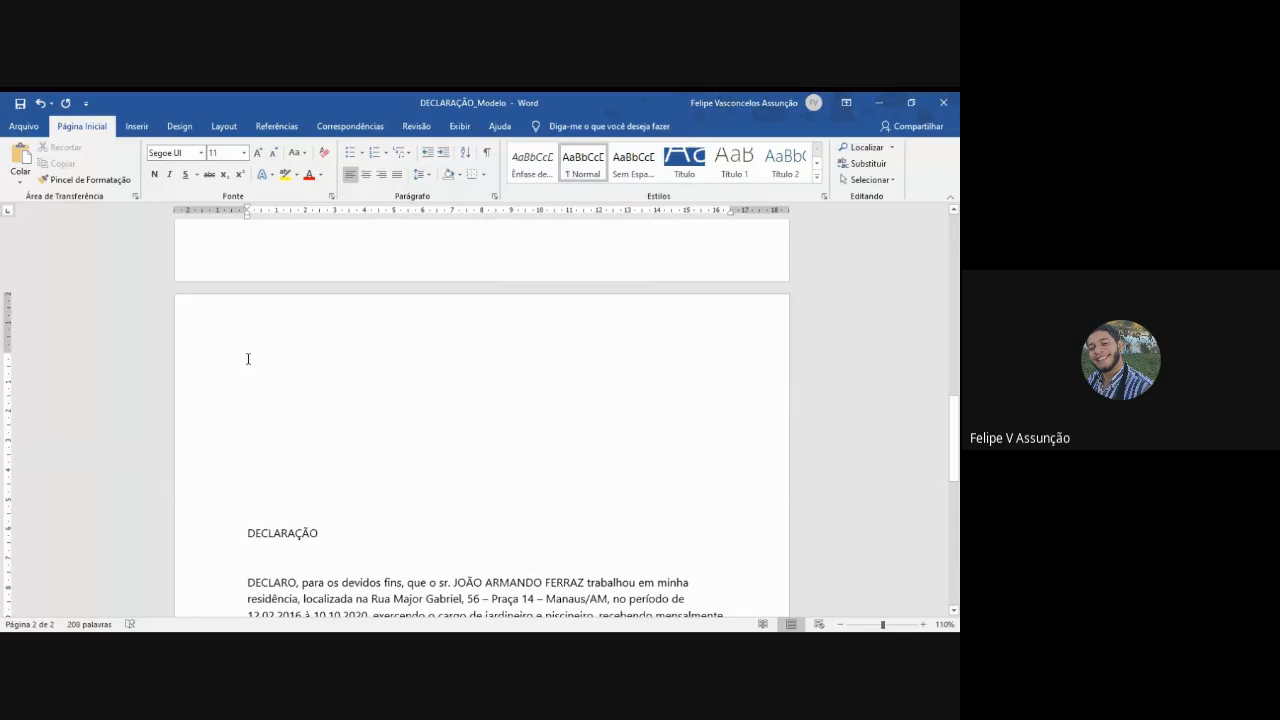
key("Delete")
key("Delete")
key("Delete")
key("Delete")
key("Delete")
key("Delete")
key("Delete")
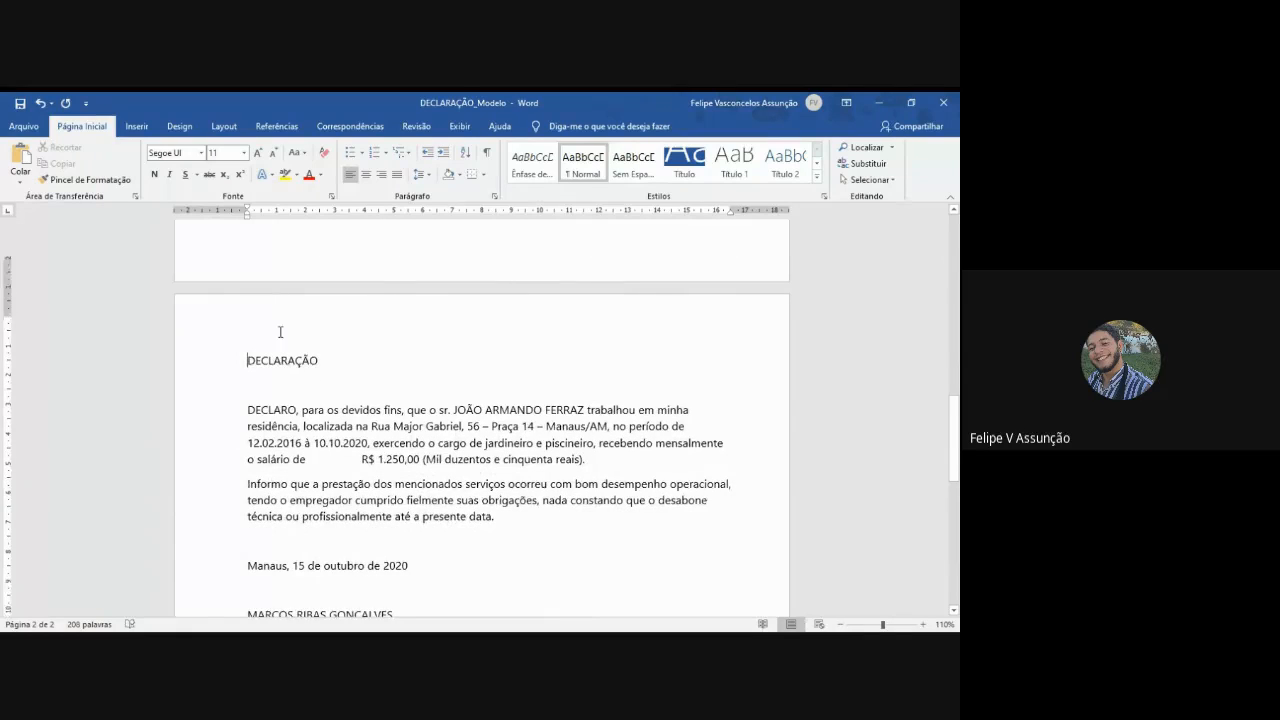
- Examine the second declaration from its title to the employer's signature, including the wide gap before the salary amount
scroll(290, 360, "down", 4)
scroll(340, 420, "up", 4)
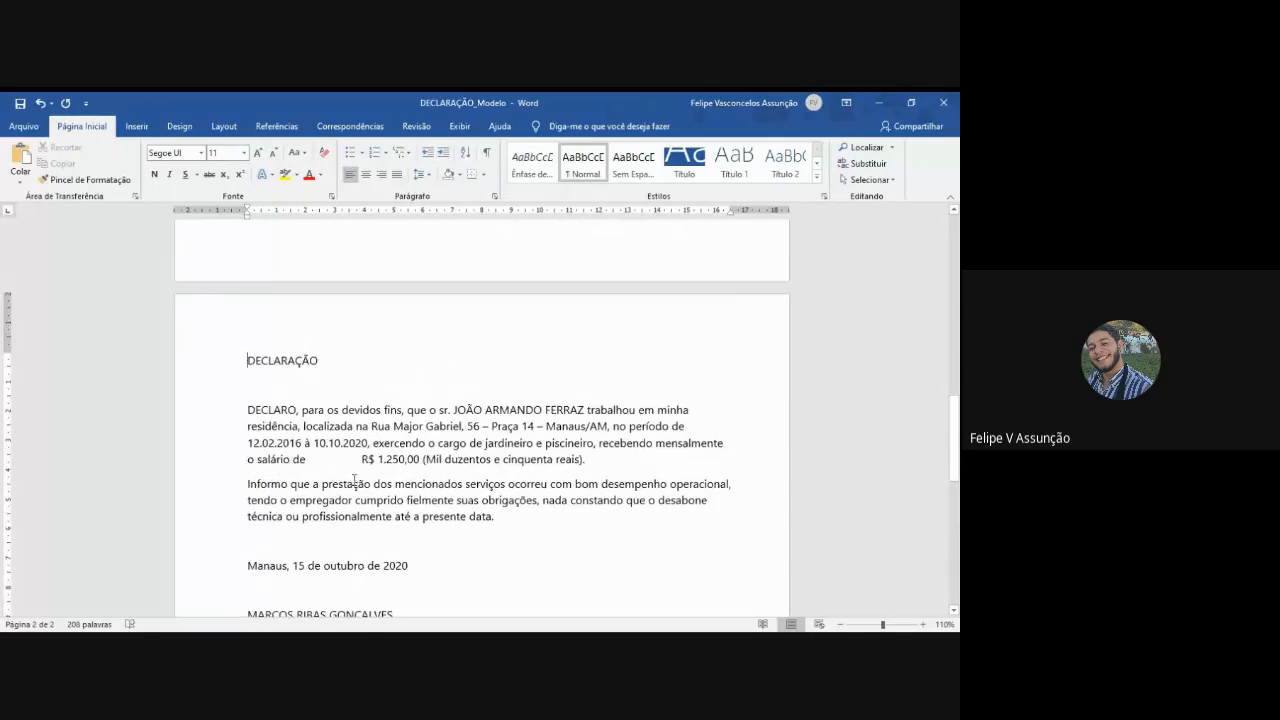
left_click_drag(360, 459, 338, 459)
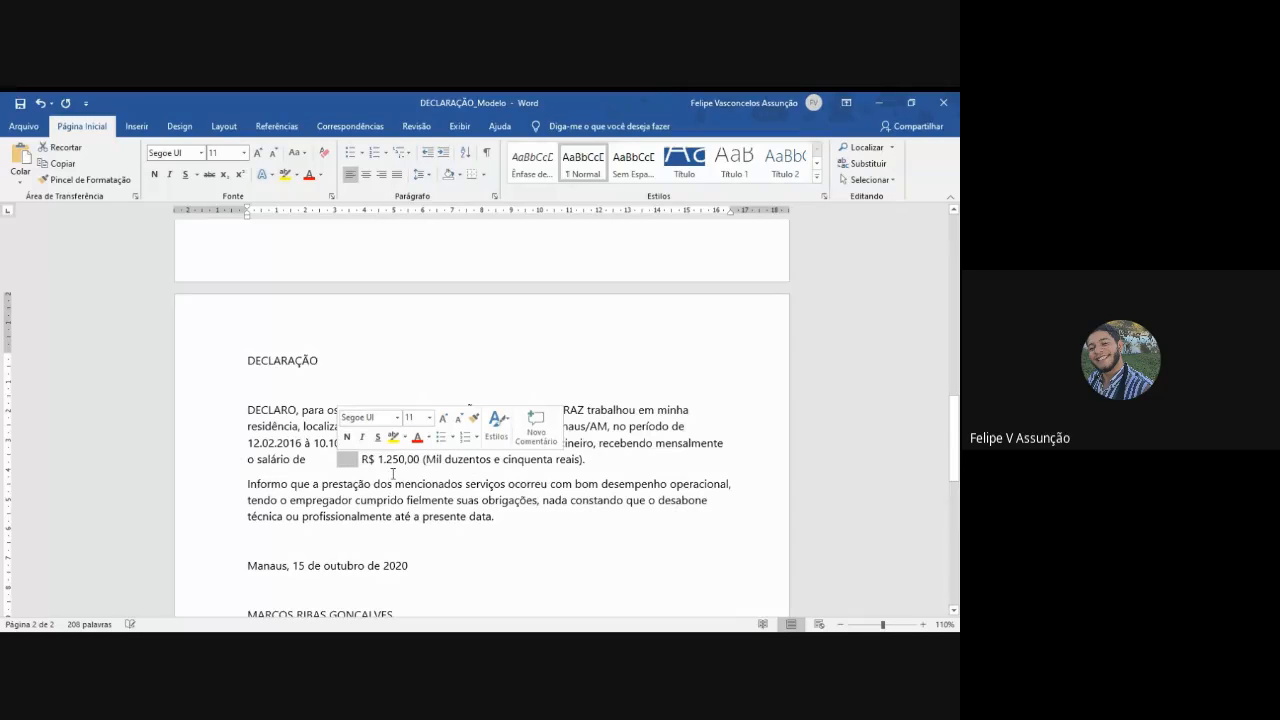
left_click(453, 475)
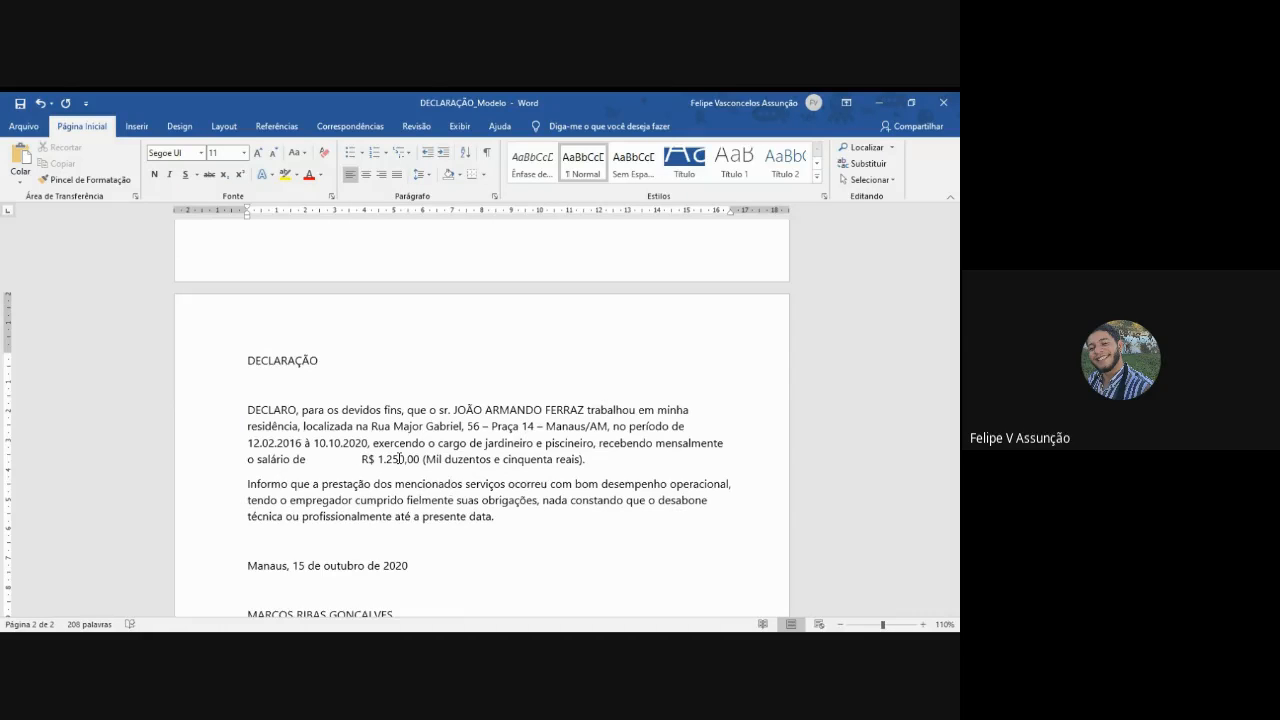
scroll(400, 458, "down", 6)
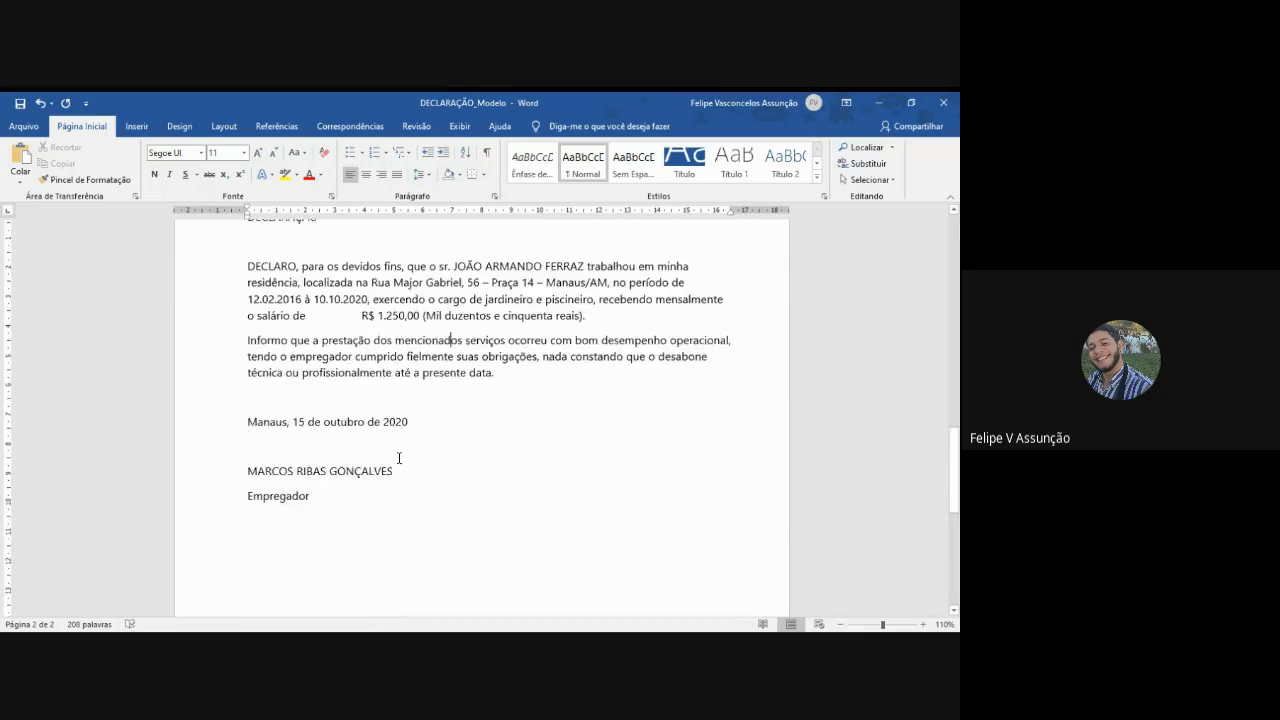
scroll(400, 458, "up", 6)
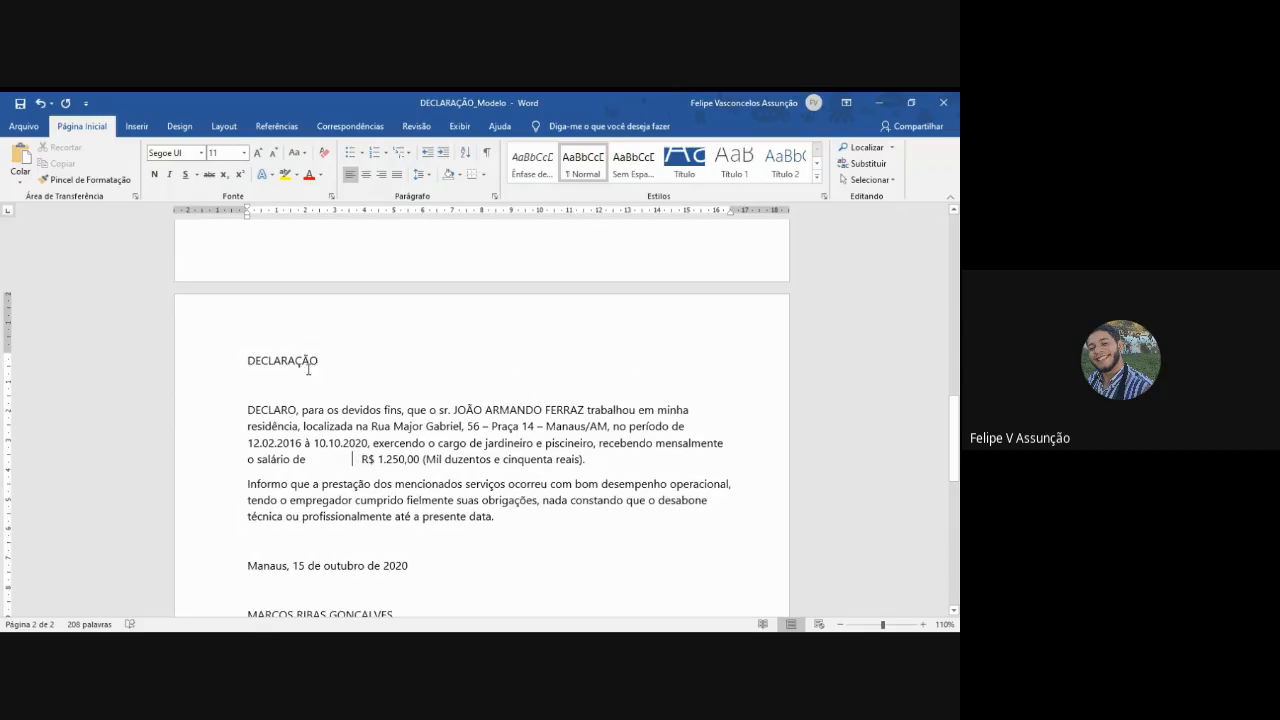
double_click(278, 362)
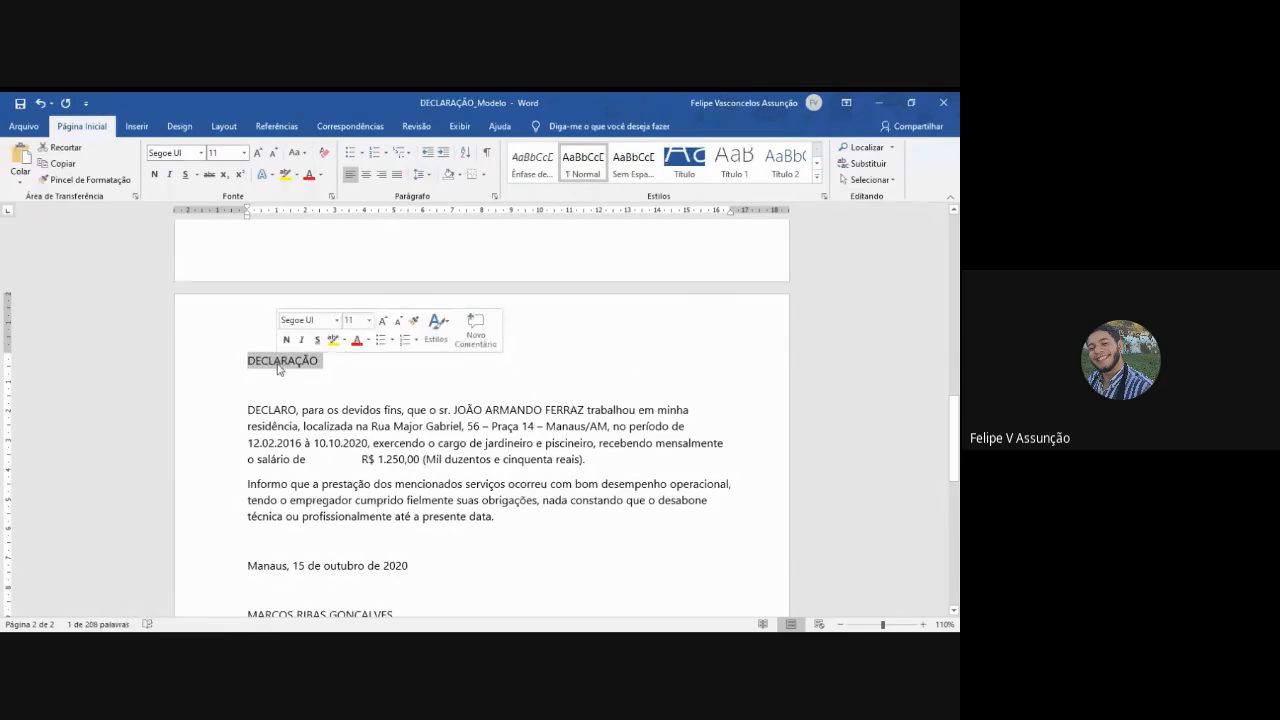
left_click(240, 358)
left_click_drag(247, 360, 256, 361)
scroll(403, 381, "up", 6)
scroll(403, 381, "up", 5)
scroll(404, 382, "down", 12)
scroll(406, 383, "up", 5)
scroll(404, 381, "up", 5)
scroll(404, 381, "down", 9)
scroll(420, 422, "up", 2)
- Set the font of the whole second declaration, from its title to "Empregador", to Times New Roman
left_click(252, 385)
left_click_drag(248, 361, 349, 529)
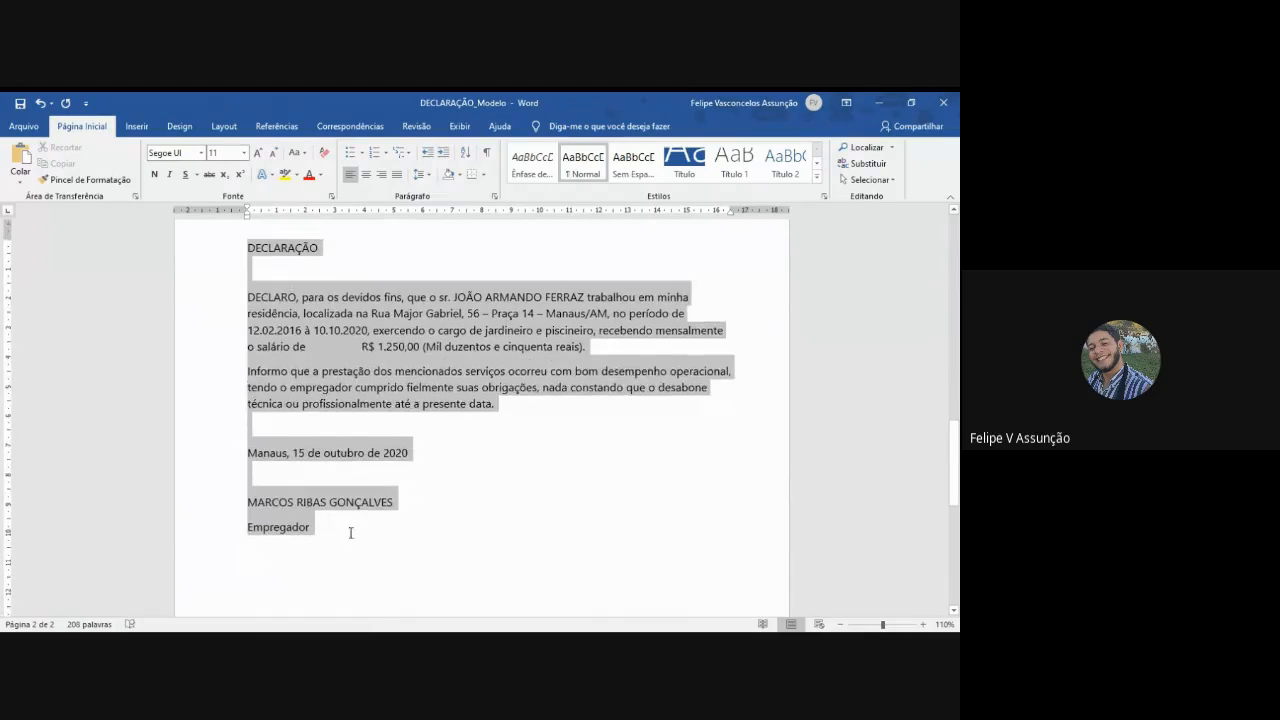
left_click(165, 150)
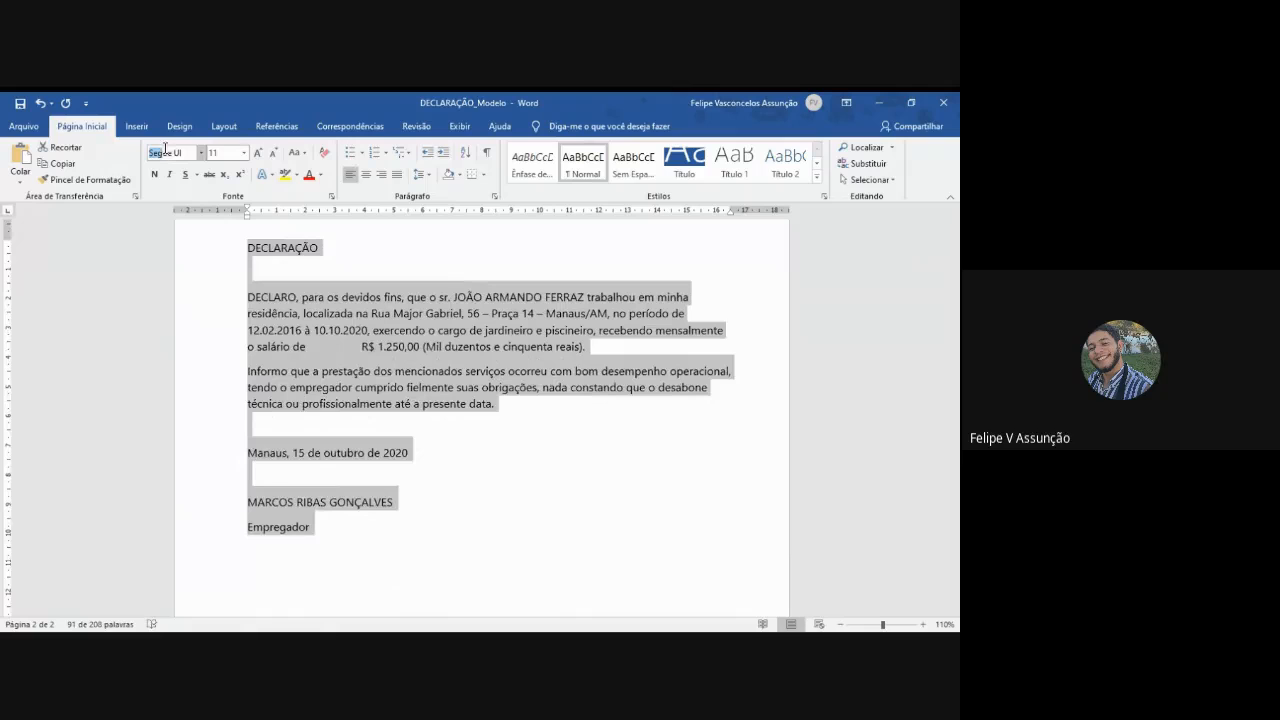
double_click(169, 152)
left_click(170, 152)
left_click_drag(180, 153, 127, 147)
type("Times New R")
key("Return")
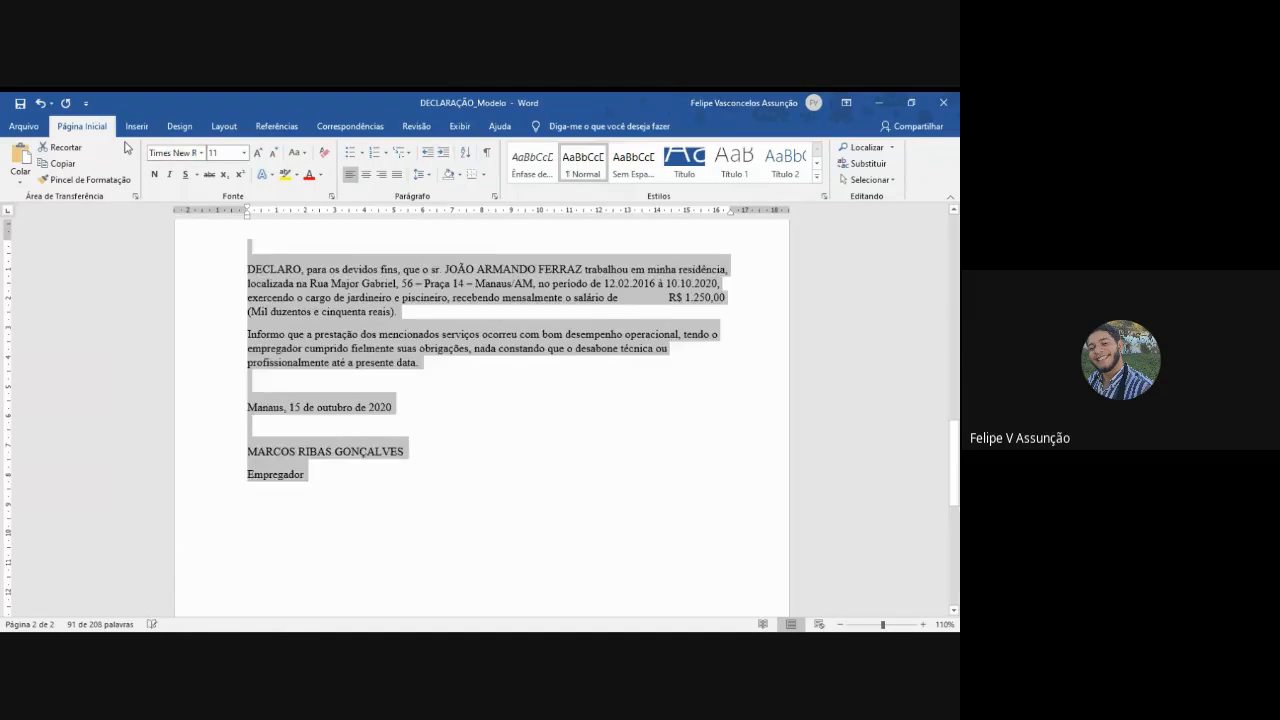
- Move the second DECLARAÇÃO title to the top of page 2 with a page break
scroll(408, 364, "up", 2)
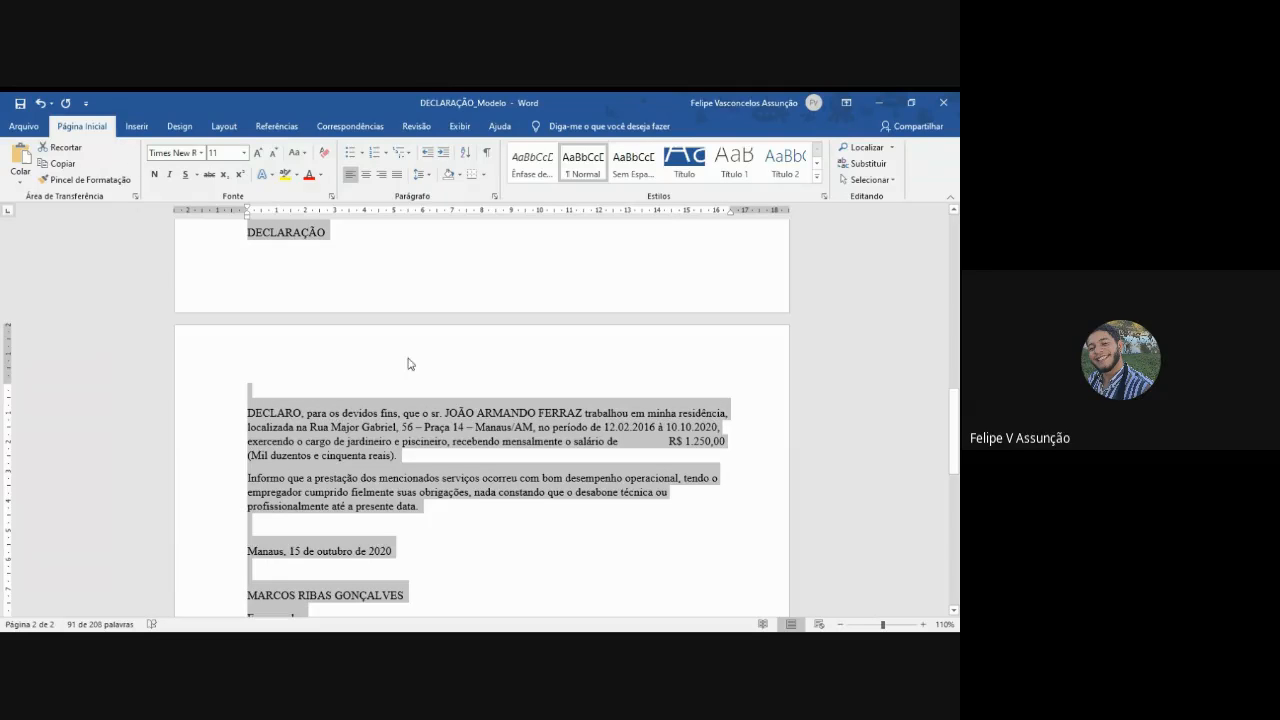
scroll(312, 420, "up", 2)
left_click(303, 312)
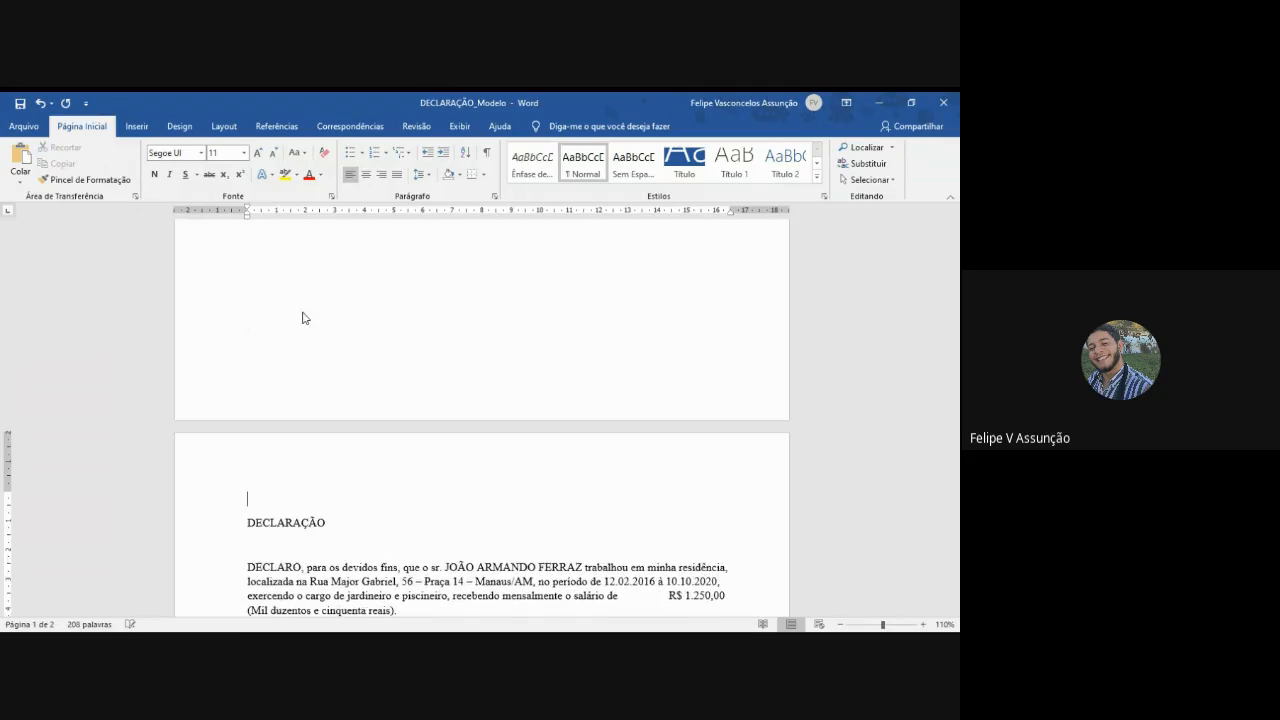
left_click(279, 497)
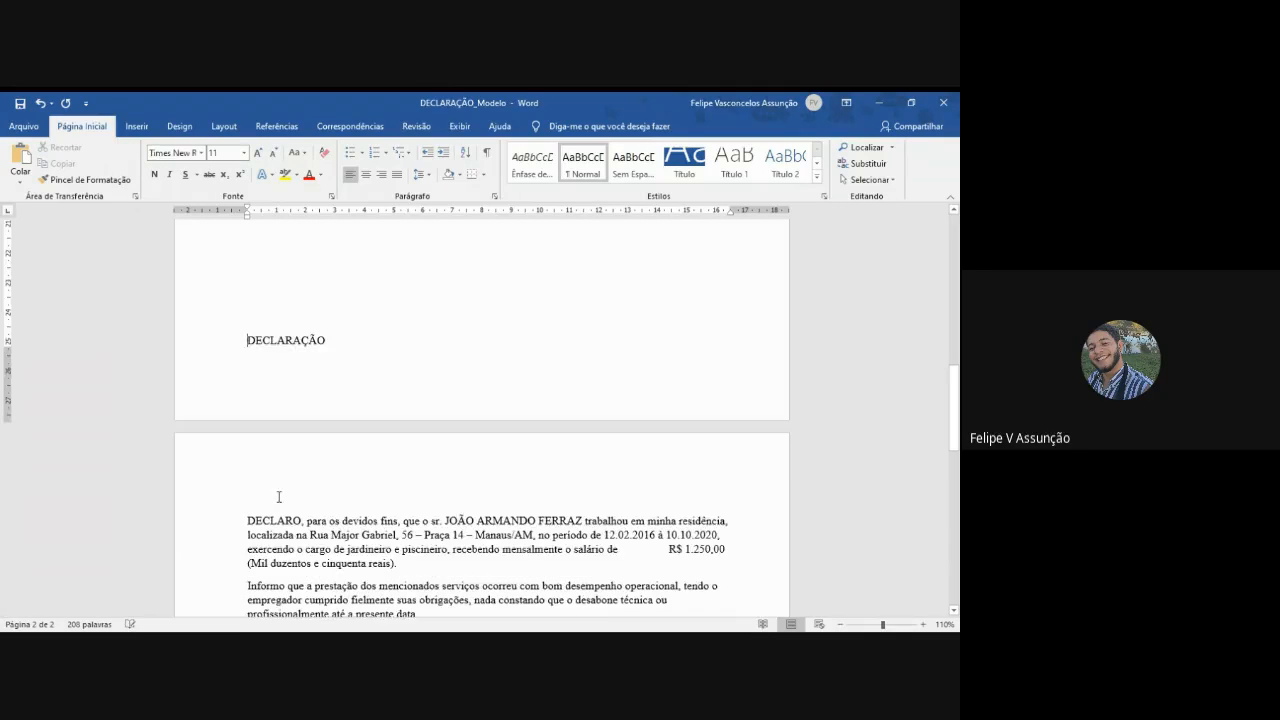
key("ctrl+Return")
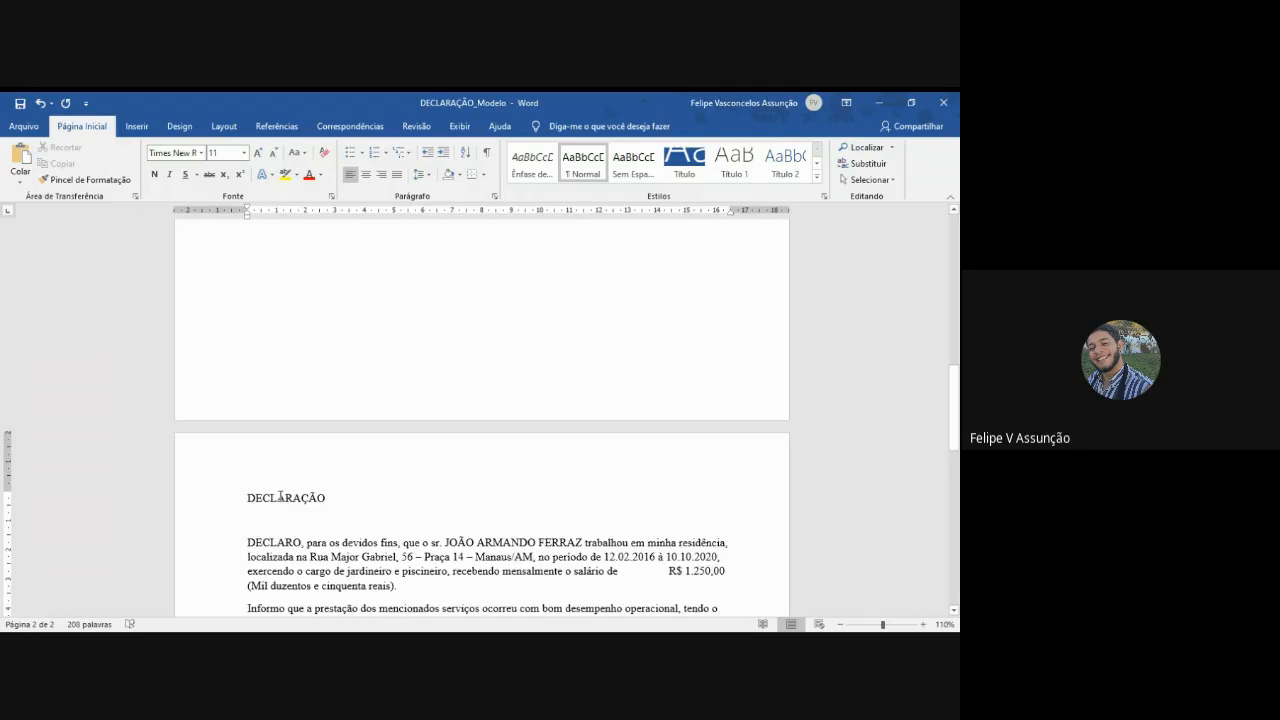
- Justify the two body paragraphs of the second declaration
scroll(280, 497, "down", 3)
scroll(414, 457, "down", 3)
scroll(422, 454, "up", 2)
left_click_drag(444, 462, 247, 360)
left_click(397, 174)
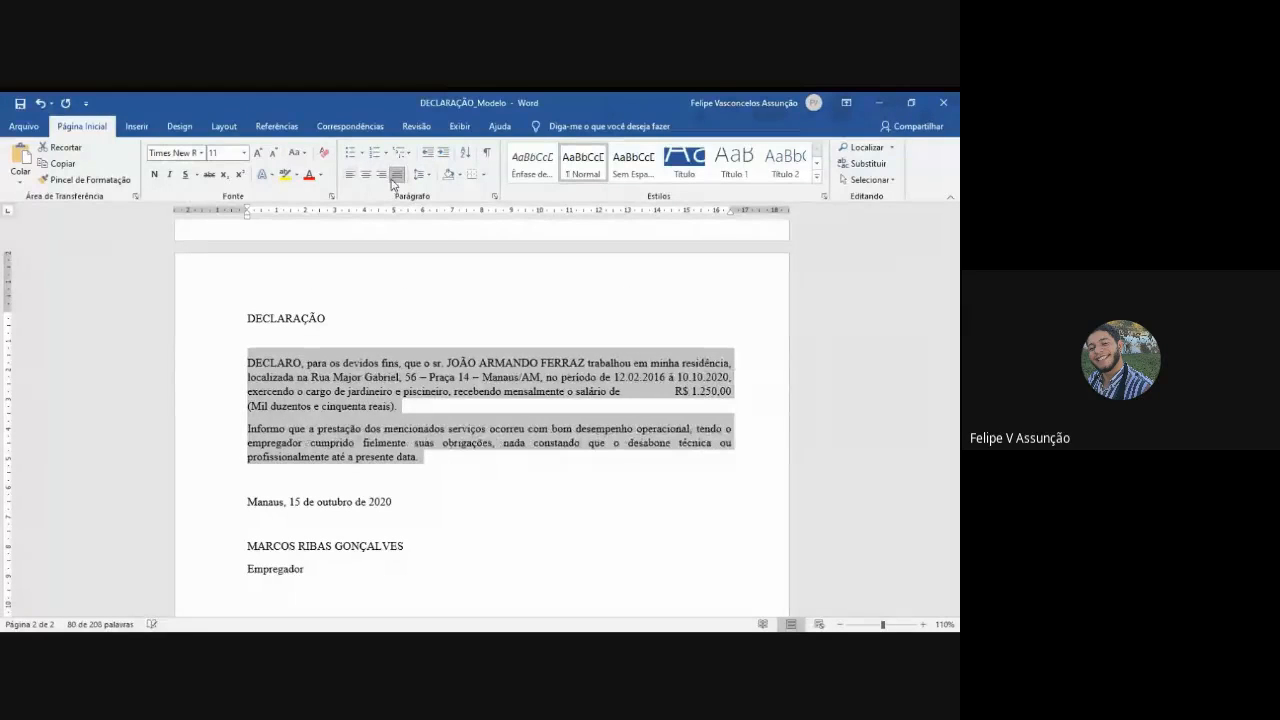
- Remove the space before the second declaration's two body paragraphs and set their line spacing to 1,5
left_click(421, 174)
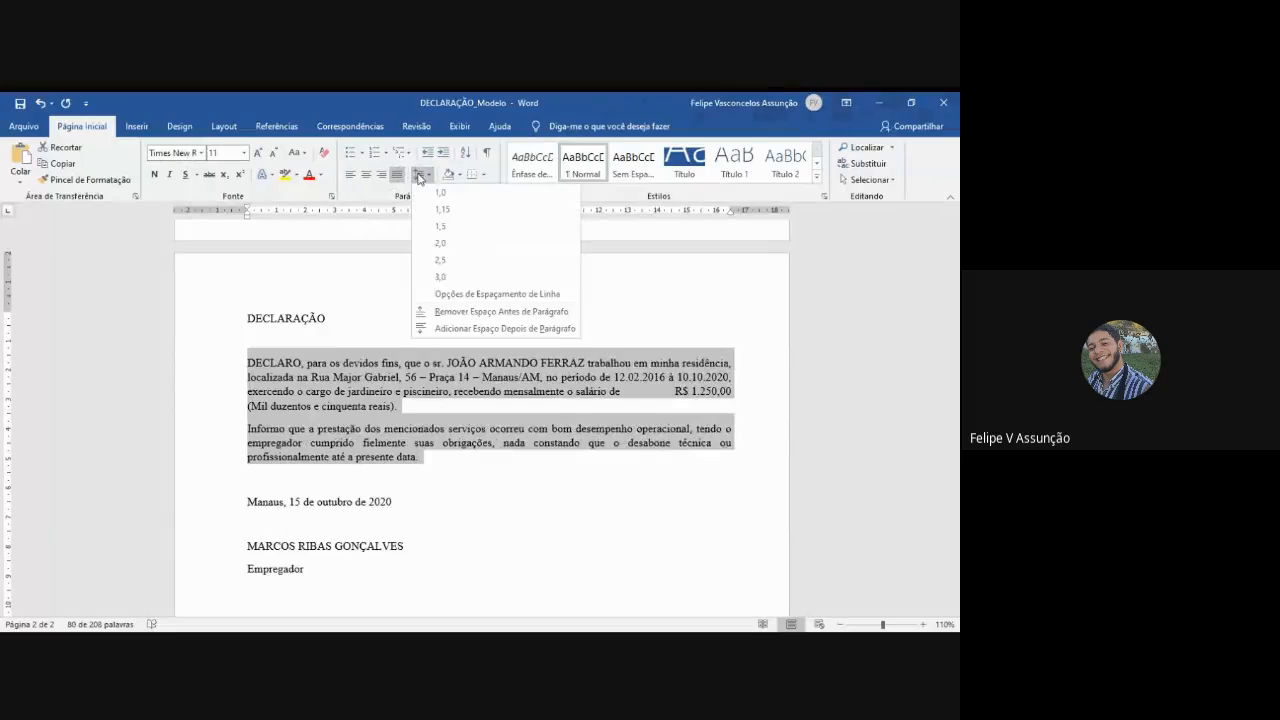
left_click(444, 316)
left_click(421, 174)
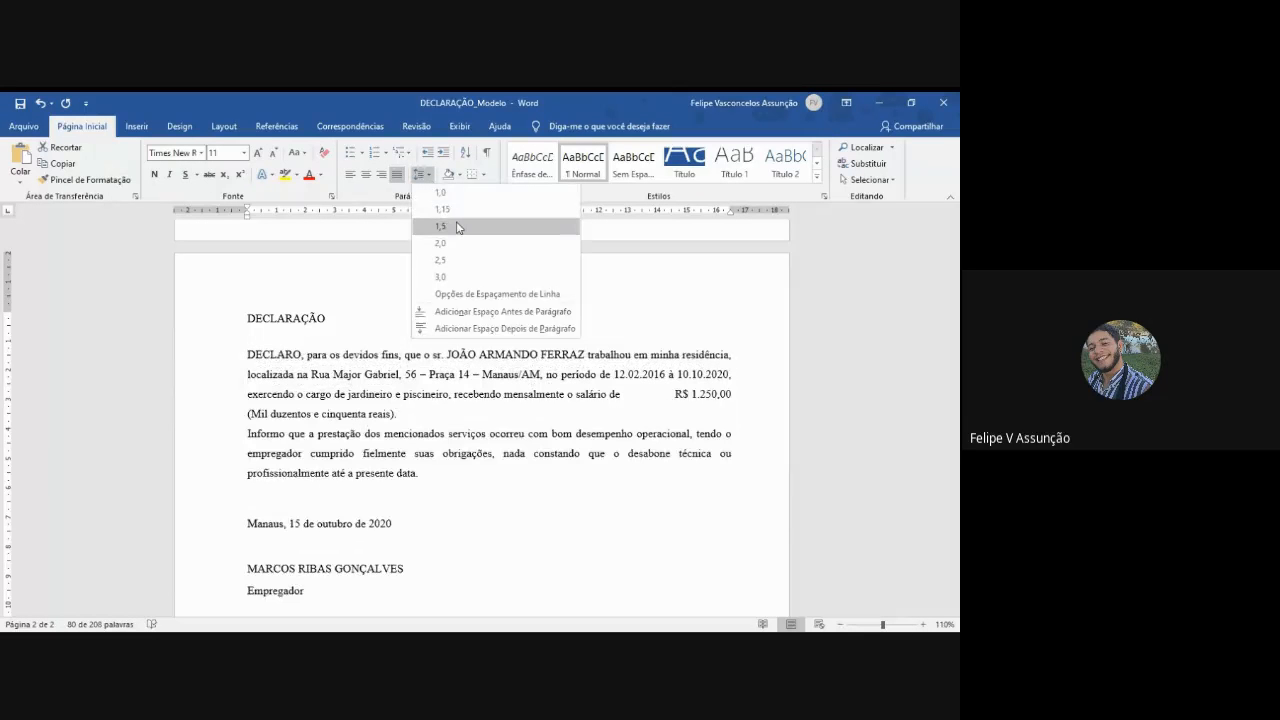
left_click(457, 227)
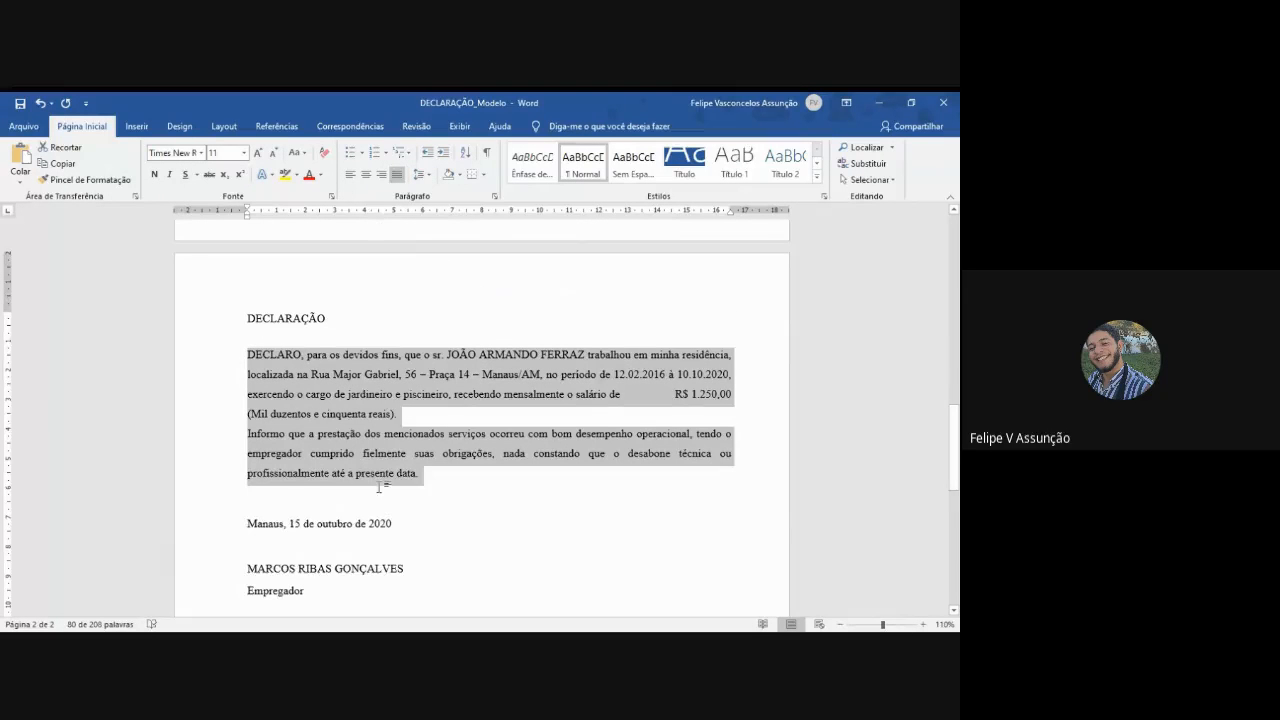
- Remove the space before paragraph from the employer's name and the "Empregador" line
scroll(383, 495, "down", 1)
left_click_drag(318, 558, 234, 533)
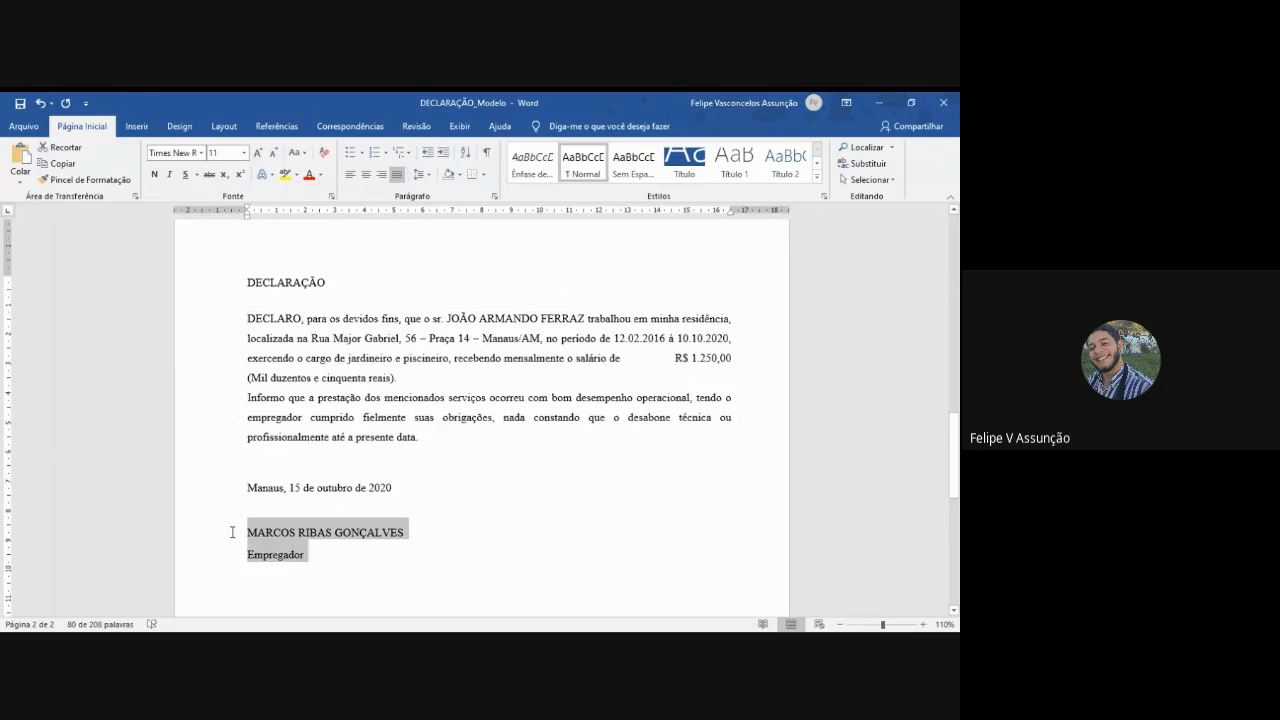
left_click(424, 174)
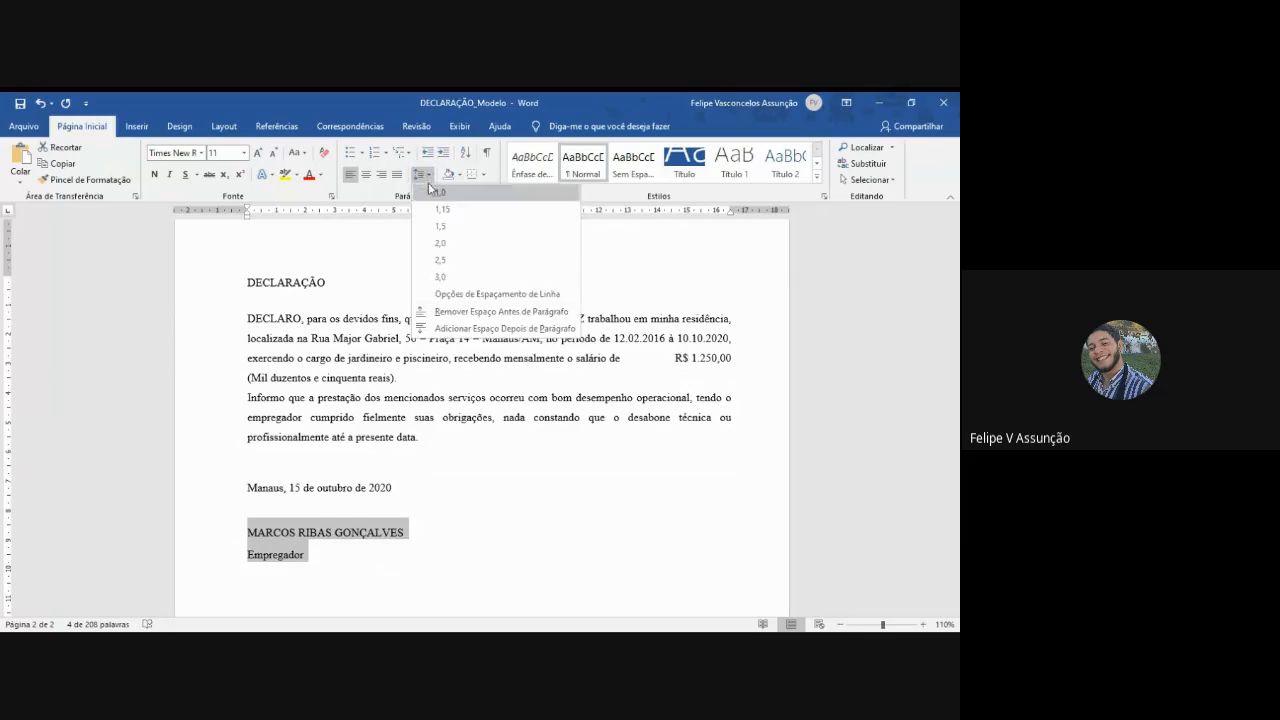
left_click(457, 322)
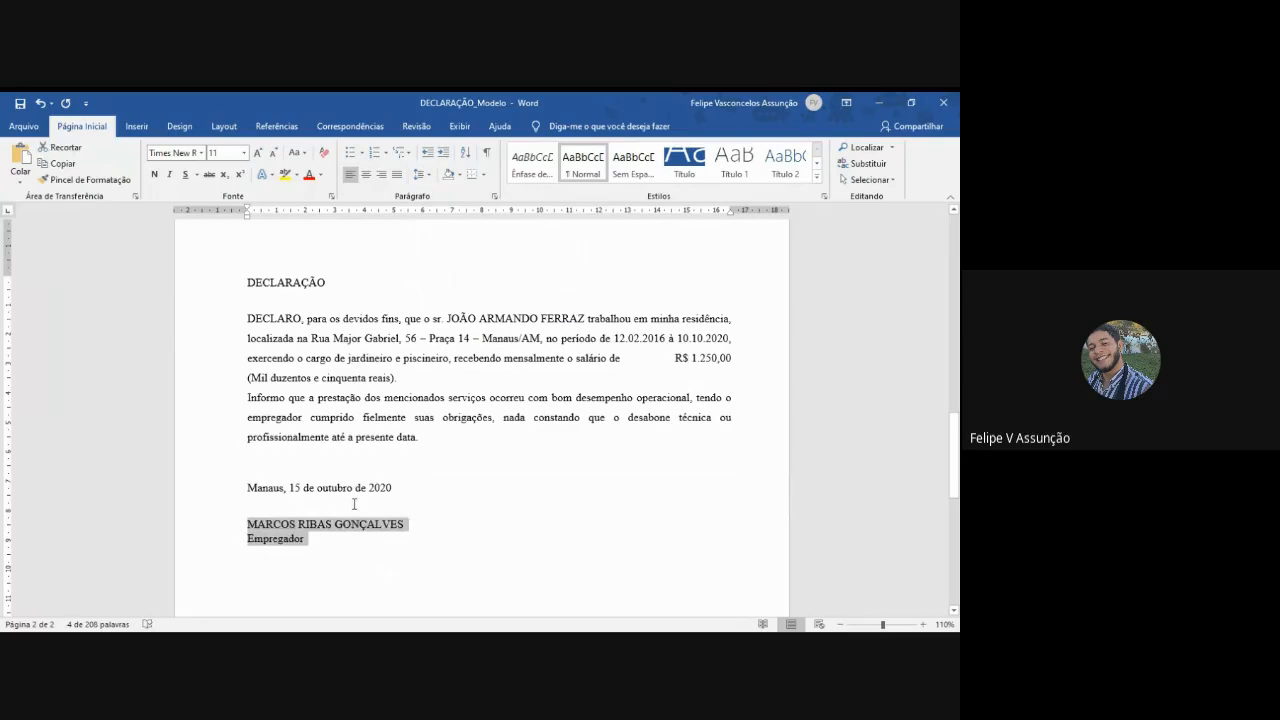
left_click(480, 436)
- Delete the extra spaces before "R$ 1.250,00" so only a single space follows "salário de"
left_click(673, 360)
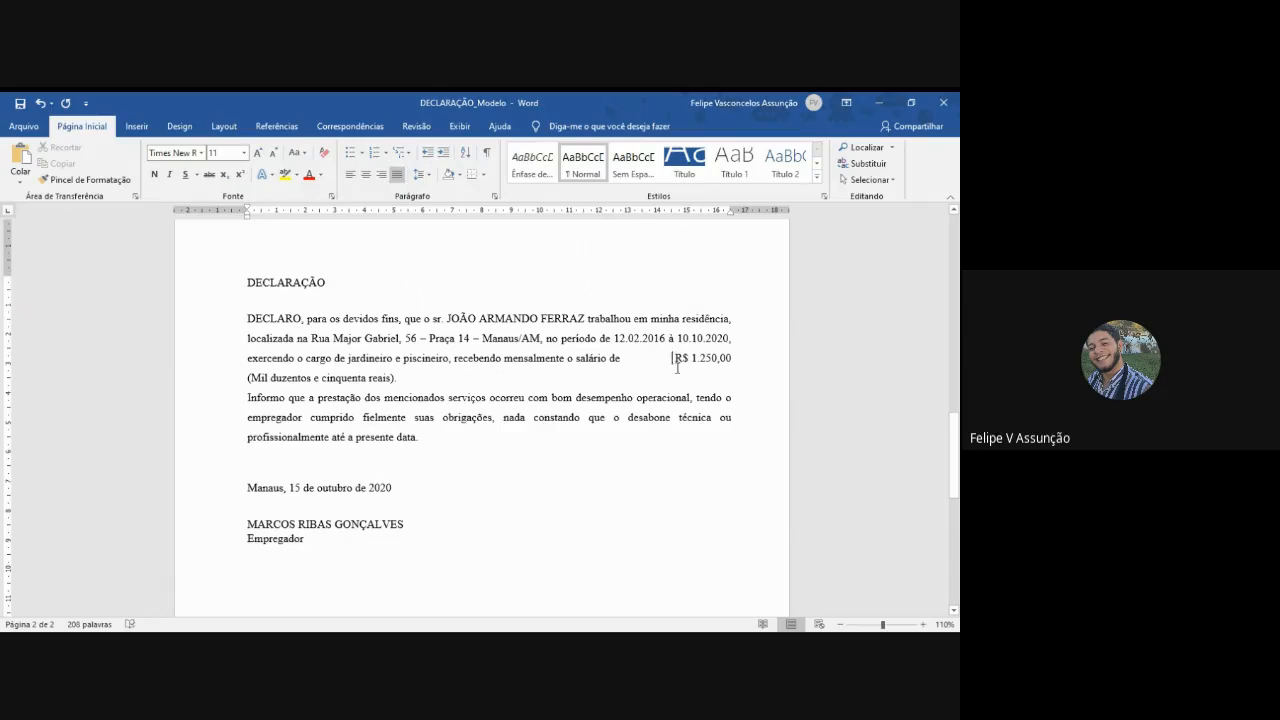
key("BackSpace")
key("BackSpace")
key("BackSpace")
key("BackSpace")
key("BackSpace")
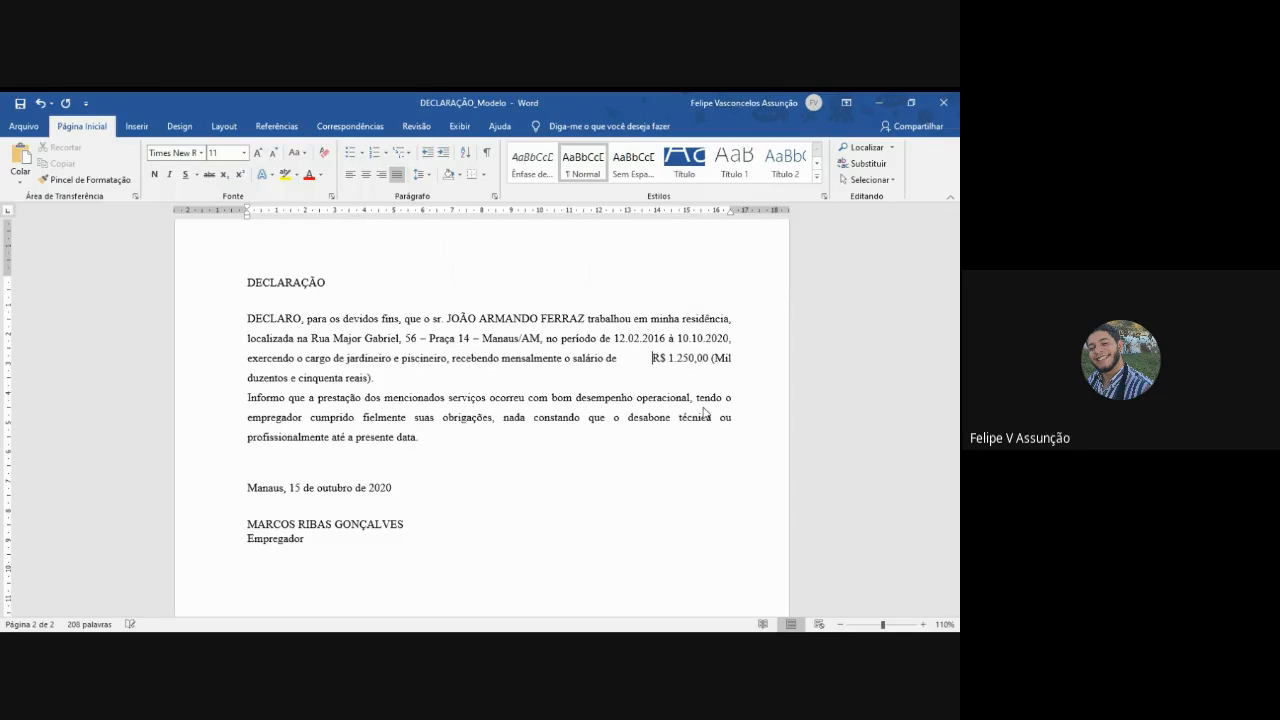
key("BackSpace")
key("BackSpace")
key("BackSpace")
key("BackSpace")
key("BackSpace")
key("BackSpace")
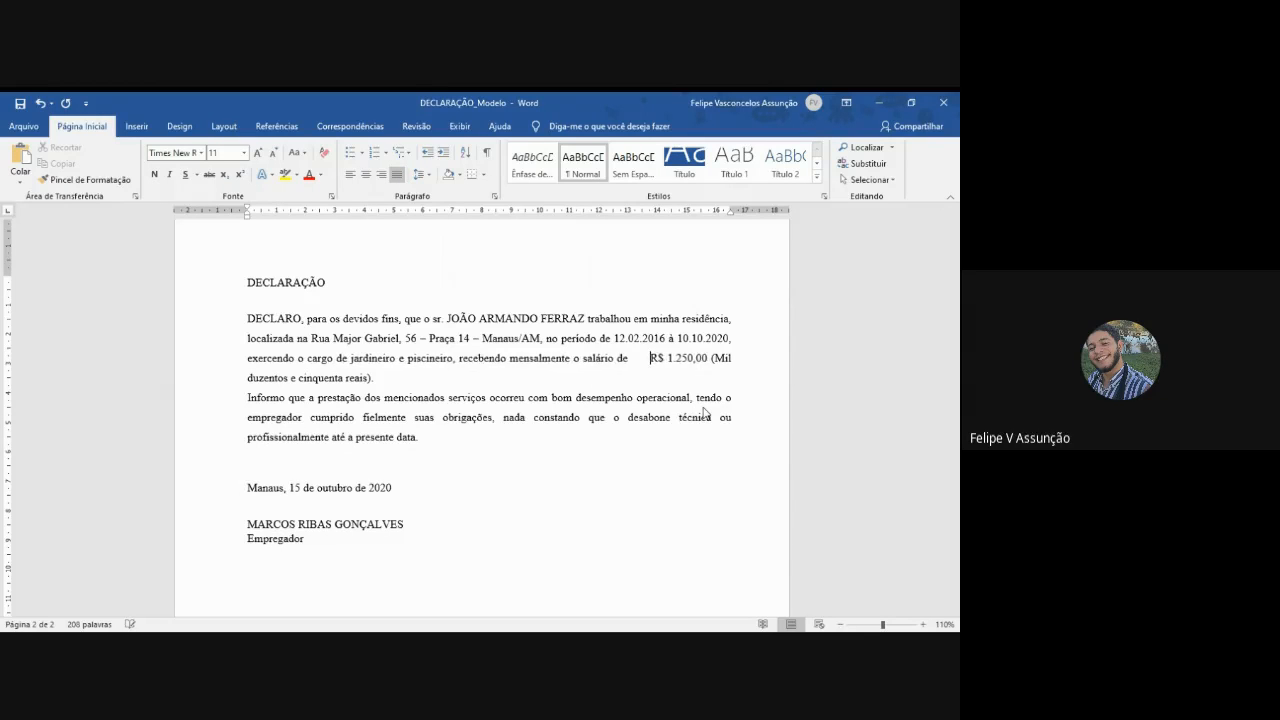
key("BackSpace")
key("BackSpace")
key("BackSpace")
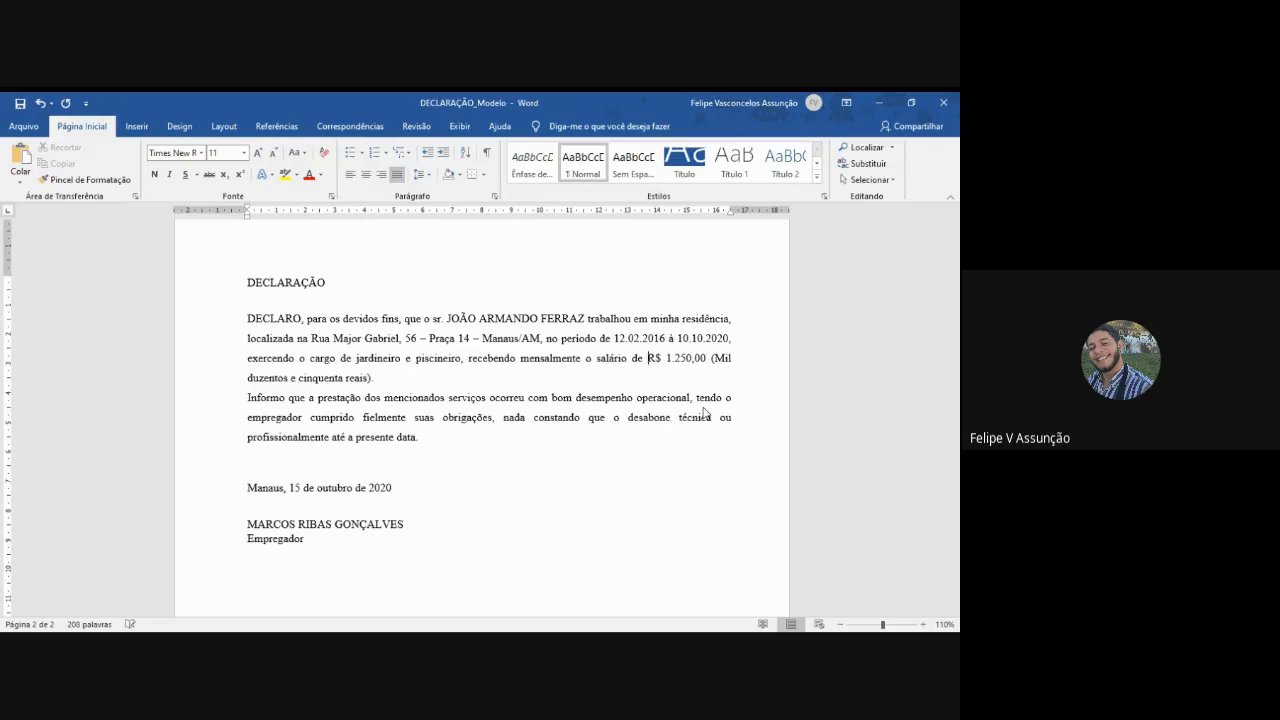
- Format the second DECLARAÇÃO title as 14 pt, bold and centred
double_click(285, 282)
left_click(226, 152)
type("14")
key("Return")
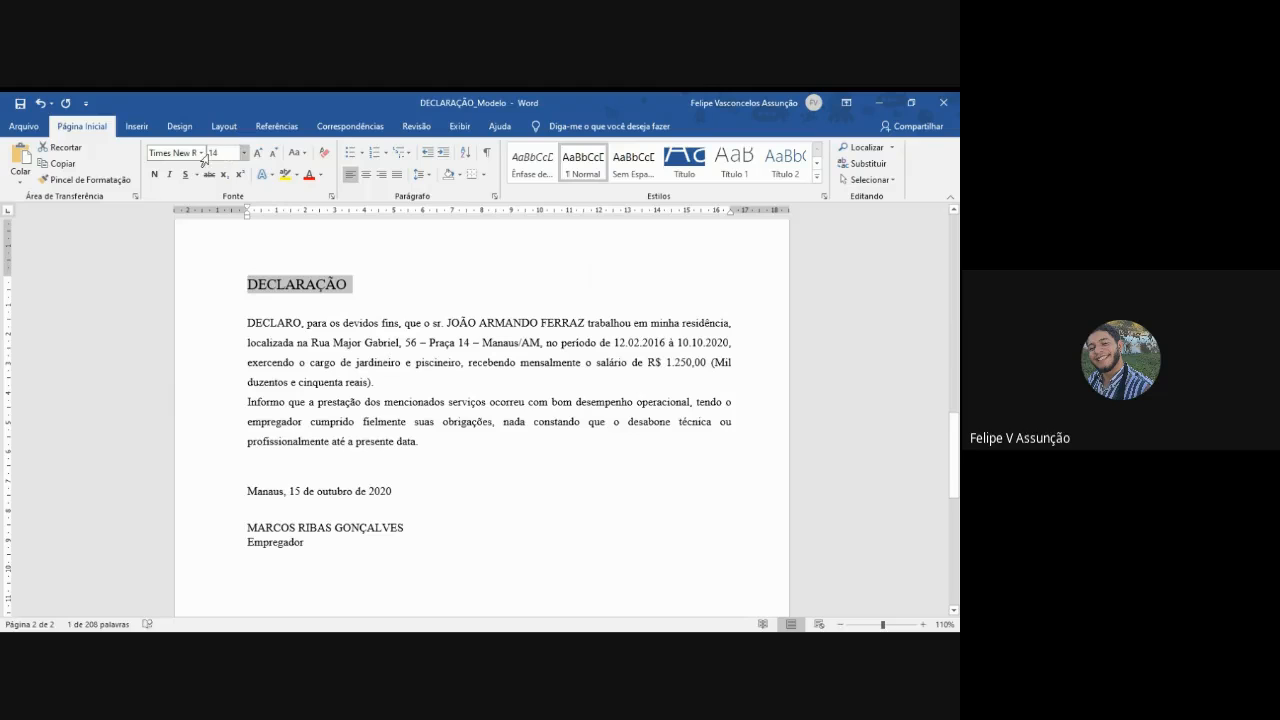
left_click(155, 175)
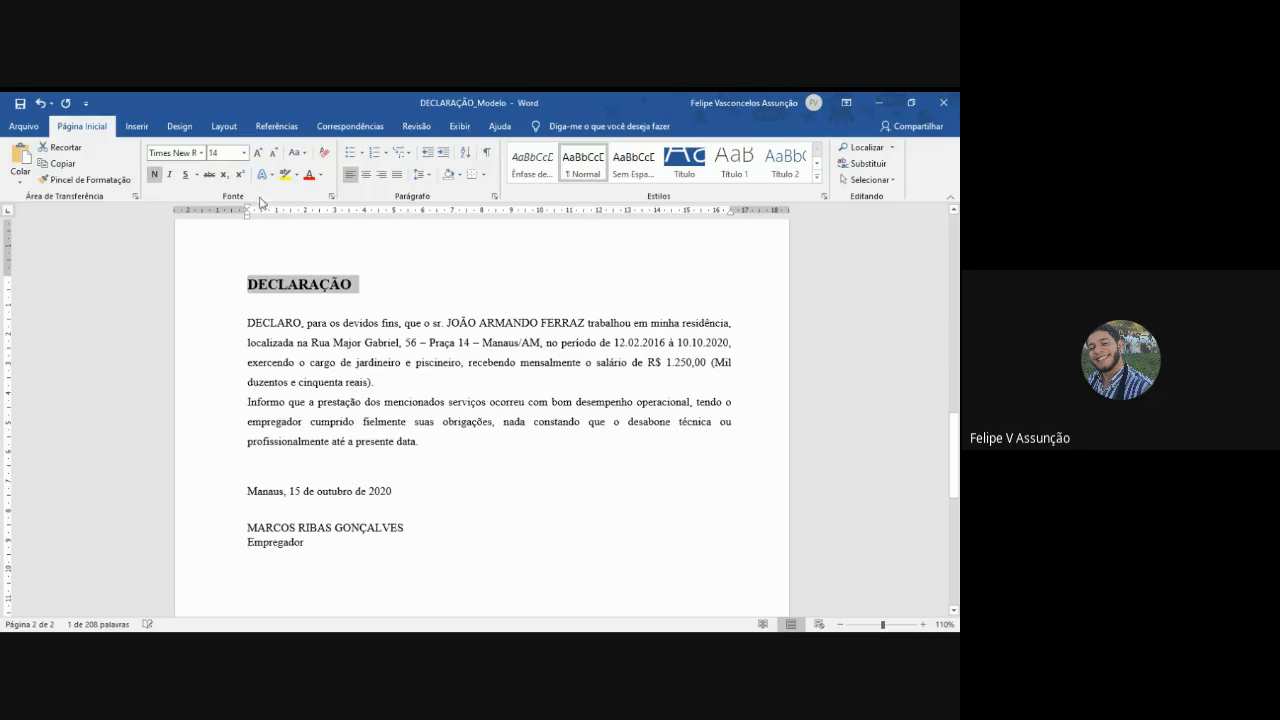
left_click(366, 174)
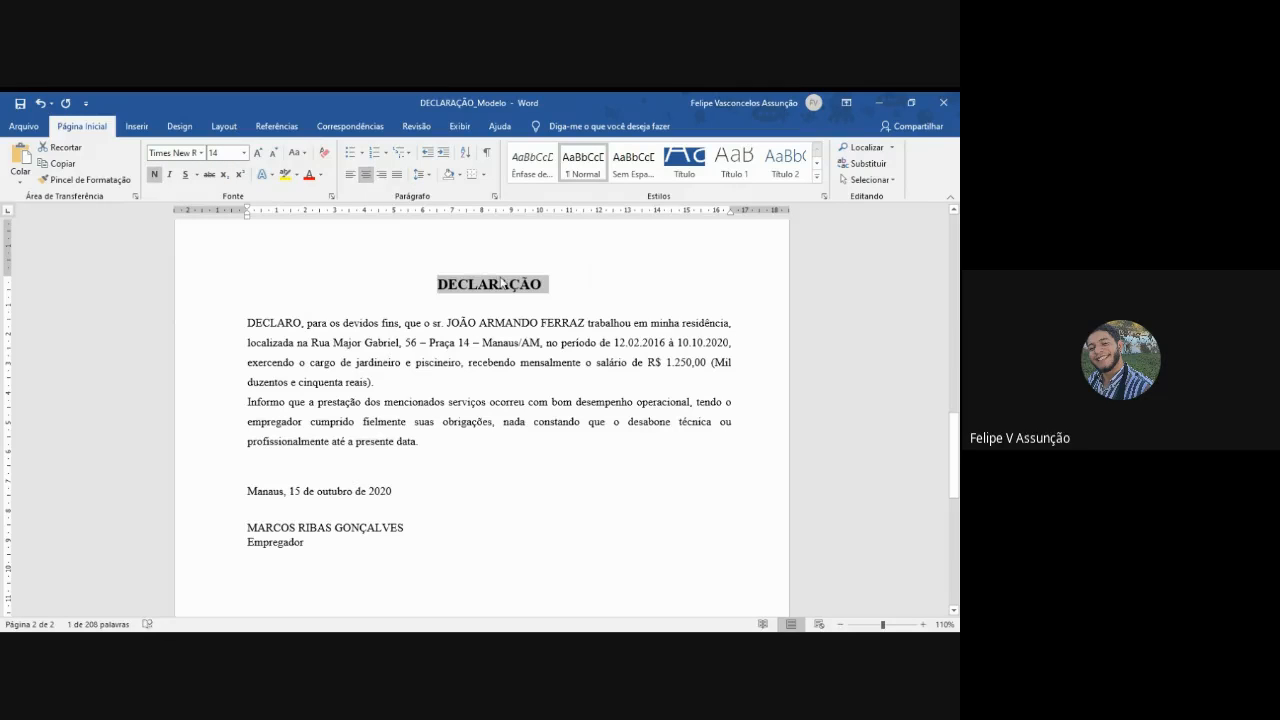
- Indent the first line of the second declaration's opening paragraph, starting with "DECLARO"
left_click(246, 323)
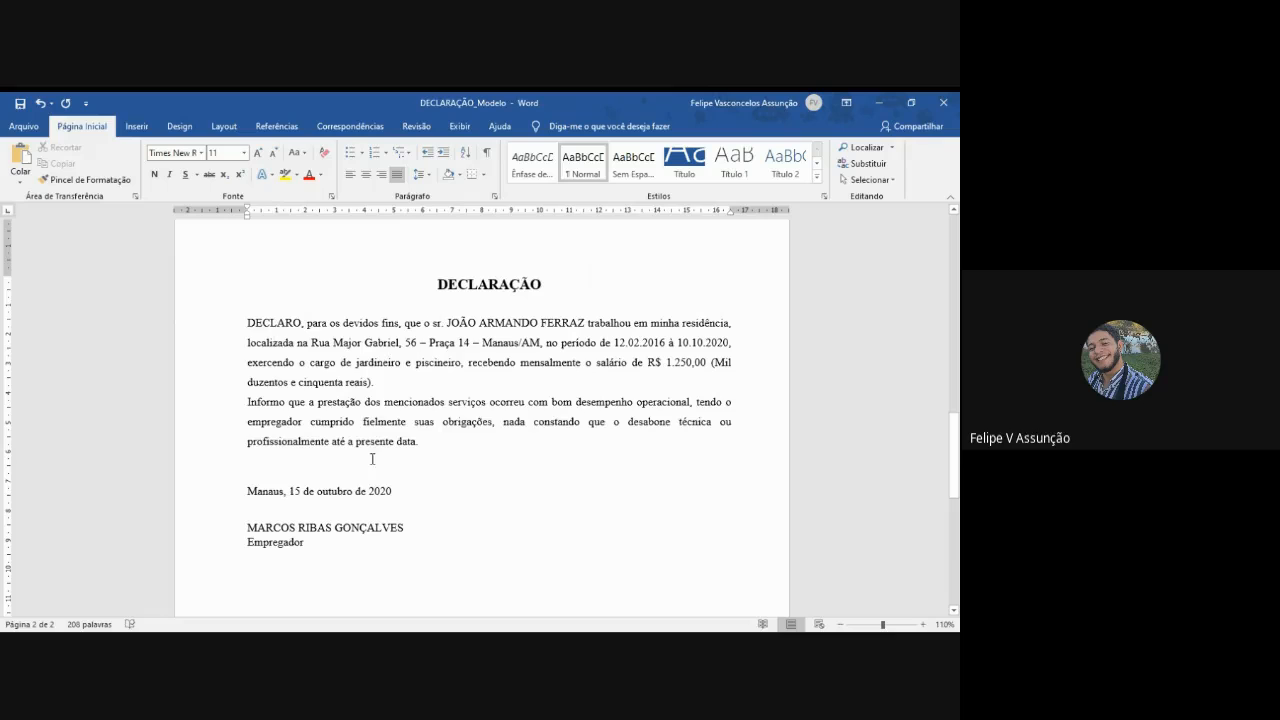
left_click_drag(423, 443, 248, 325)
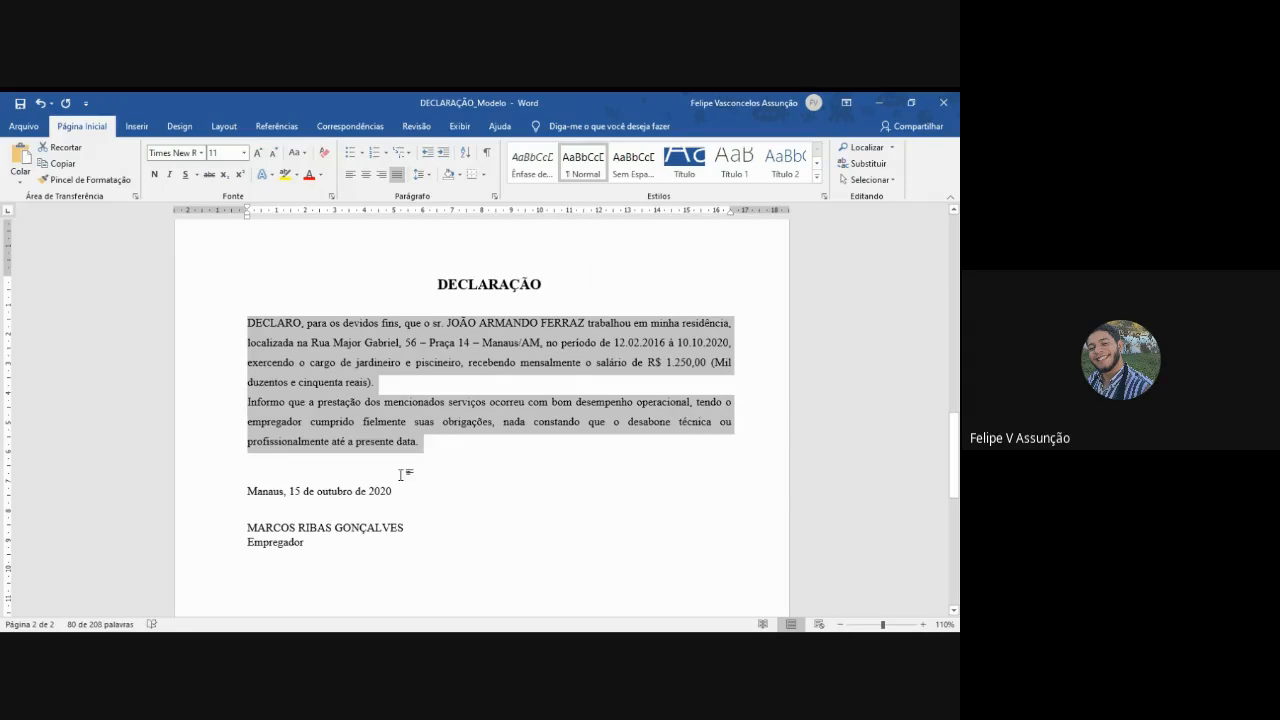
scroll(399, 479, "up", 2)
left_click(376, 455)
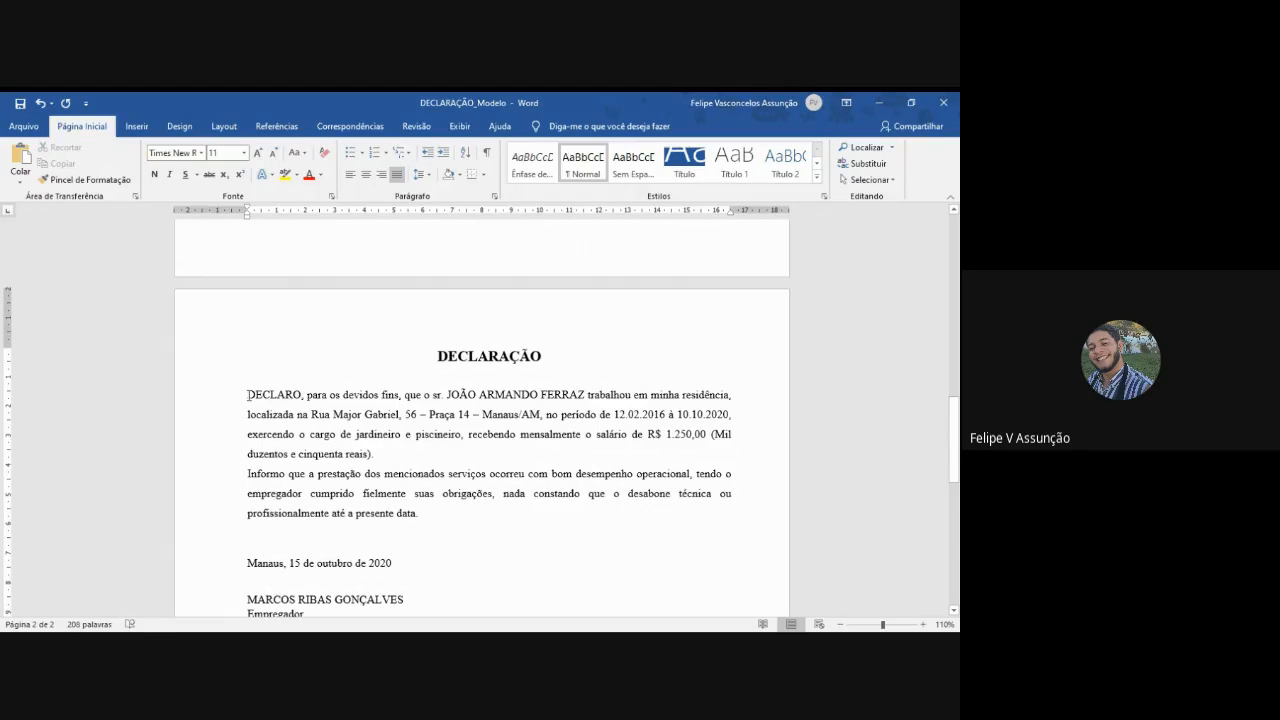
key("Tab")
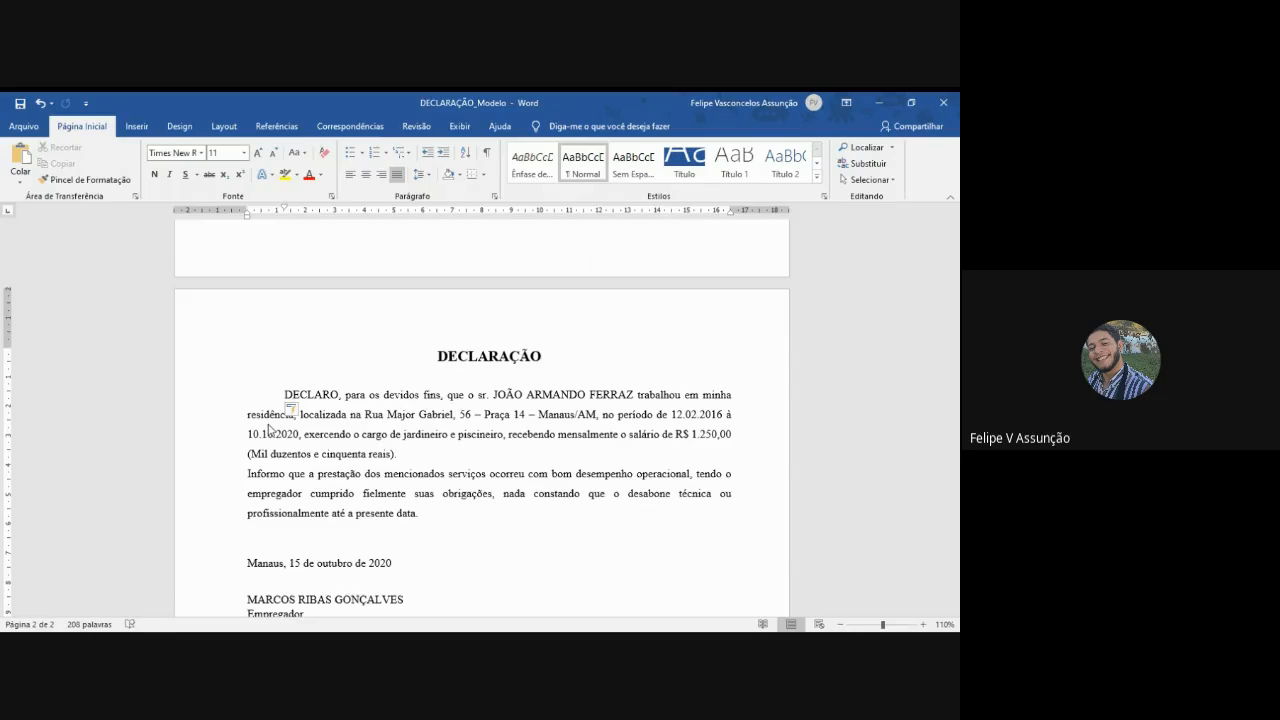
key("ctrl+z")
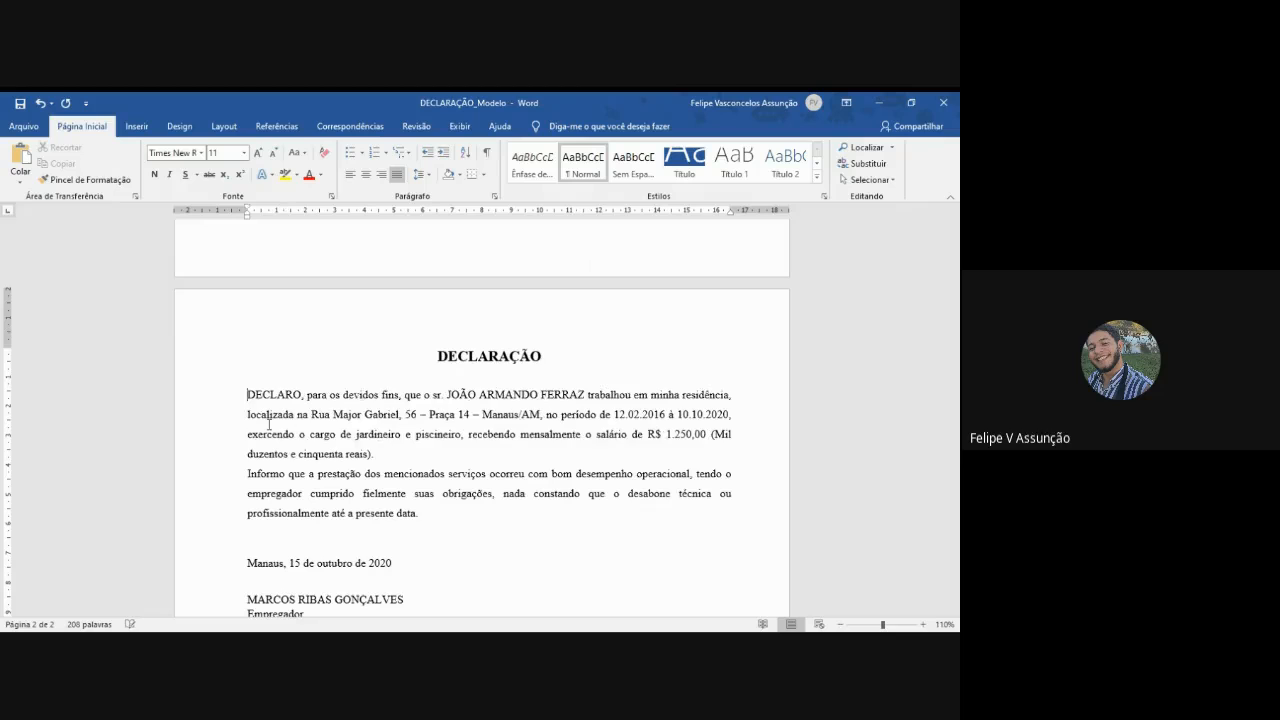
key("Tab")
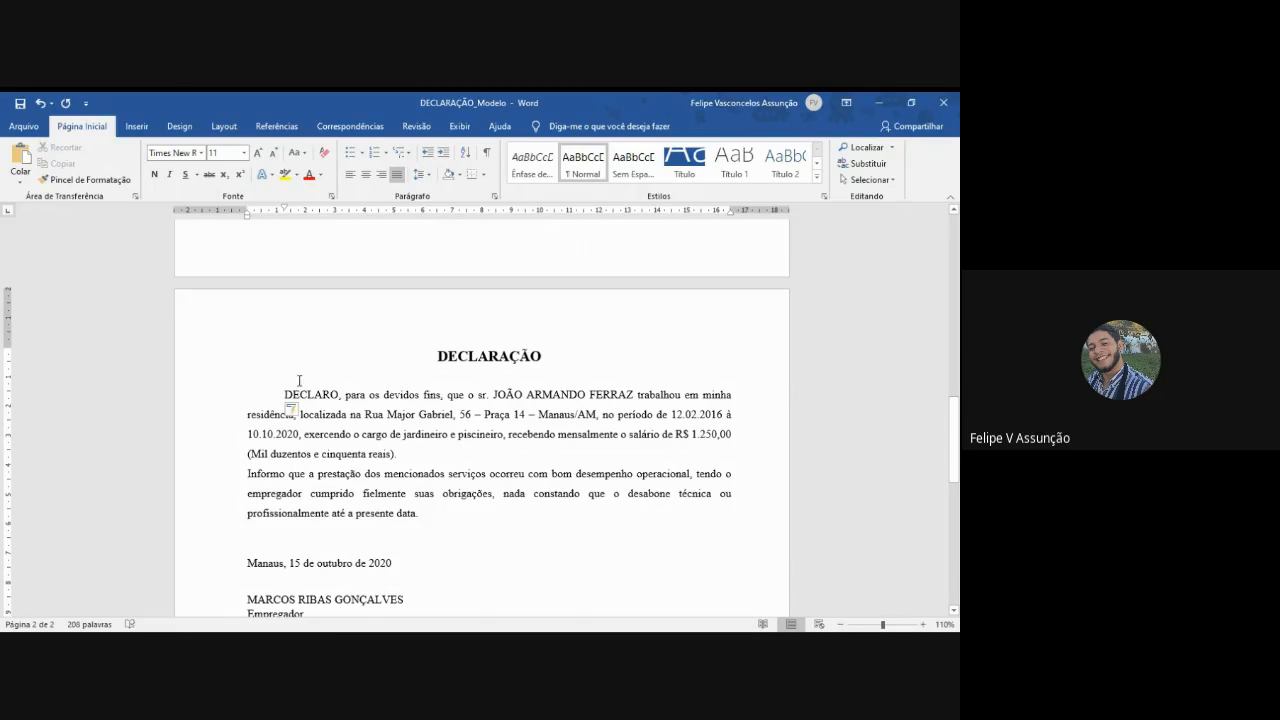
- Set the font size of the second declaration's two body paragraphs to 14
scroll(380, 410, "down", 1)
left_click(445, 452)
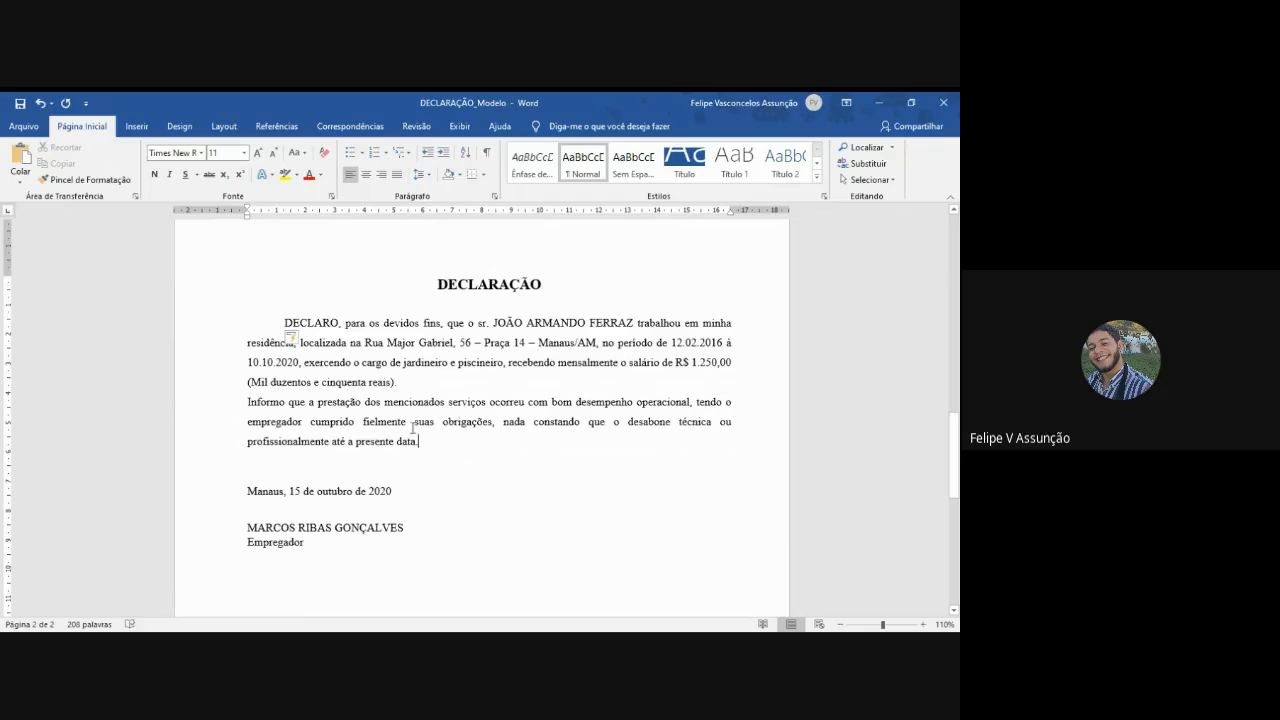
left_click_drag(425, 444, 250, 304)
left_click(229, 151)
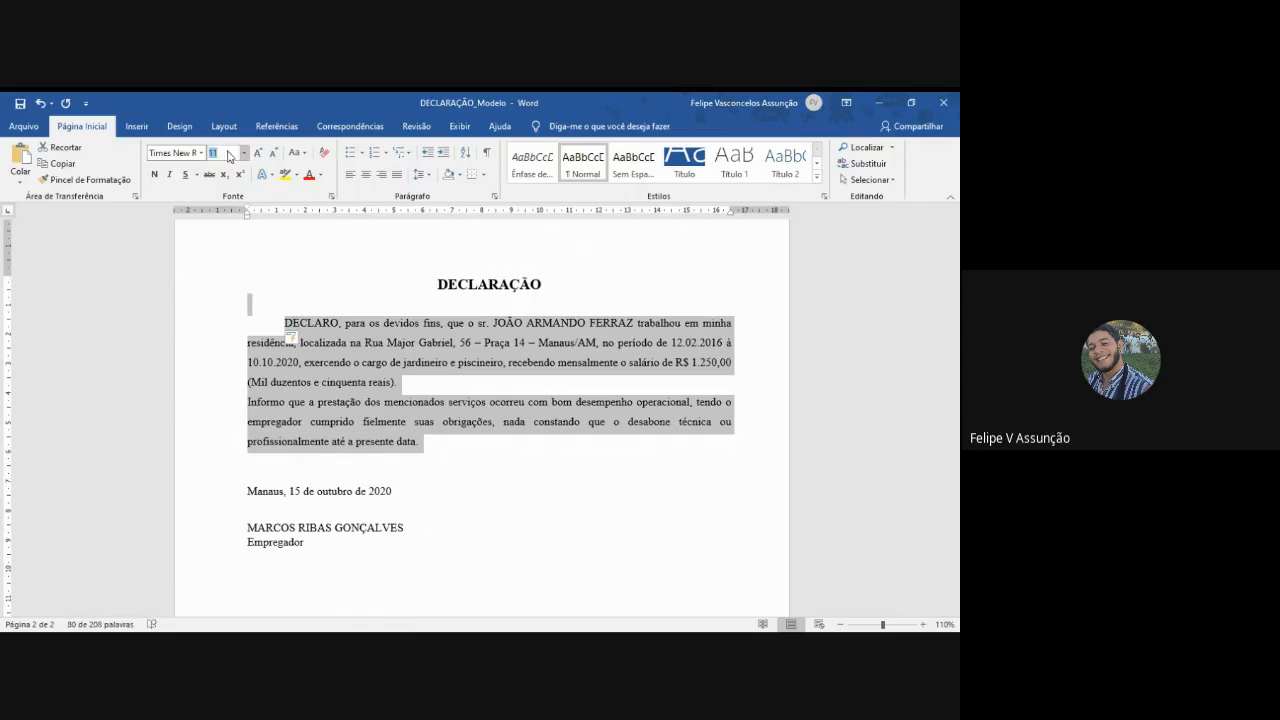
type("14")
key("Return")
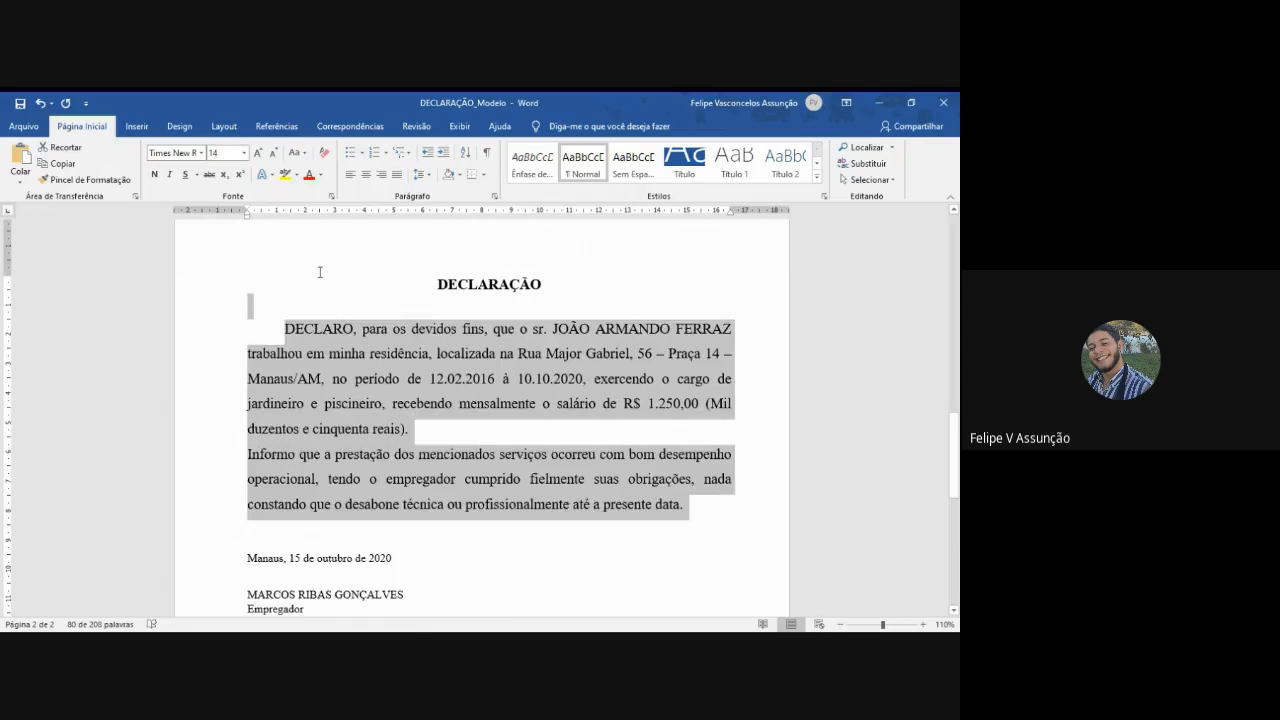
- Set the font size of the second declaration's date, employer's name and "Empregador" lines to 14
scroll(370, 350, "down", 2)
left_click_drag(308, 508, 247, 443)
left_click(228, 151)
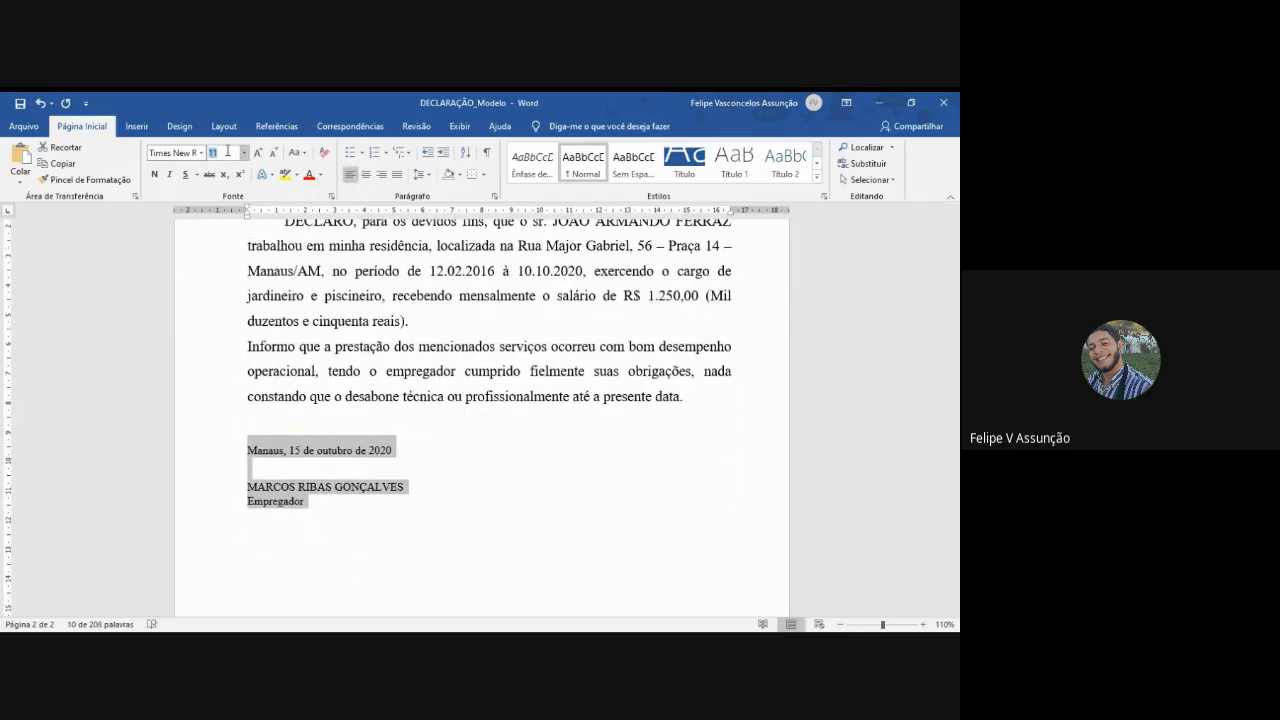
type("14")
key("Return")
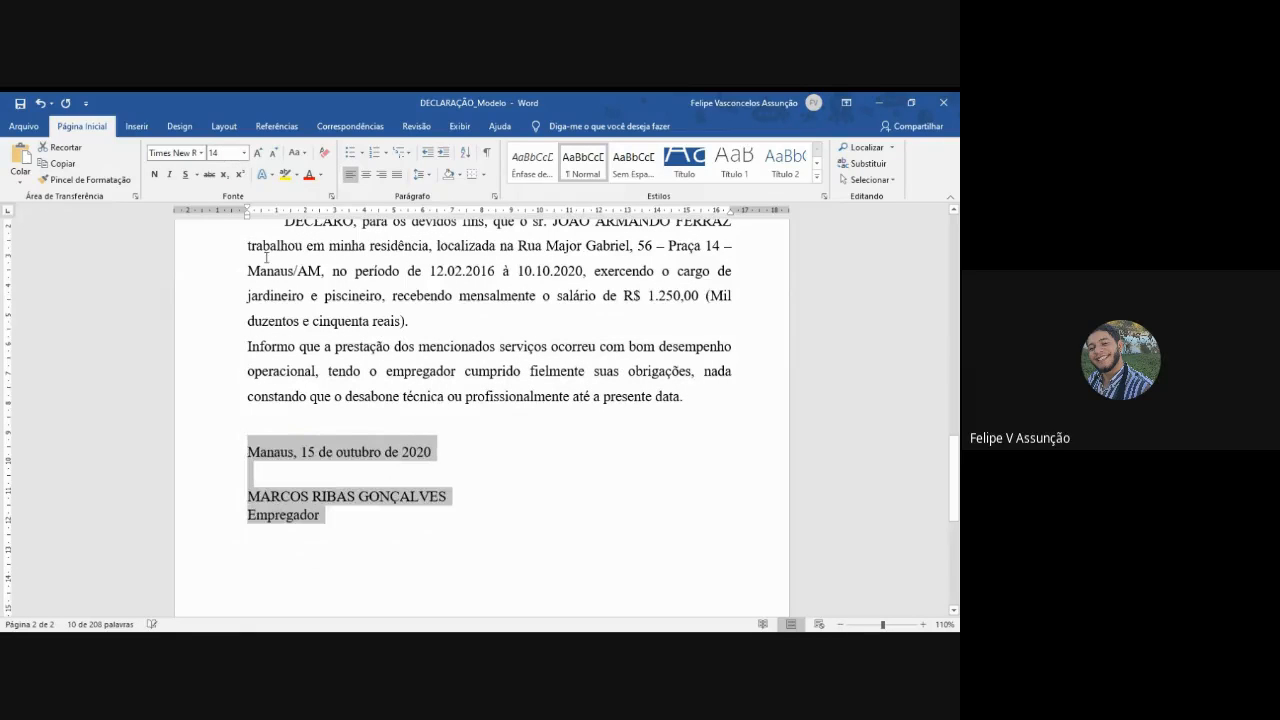
- Add a signature line of underscores on a new line directly above the employer's name
left_click(264, 476)
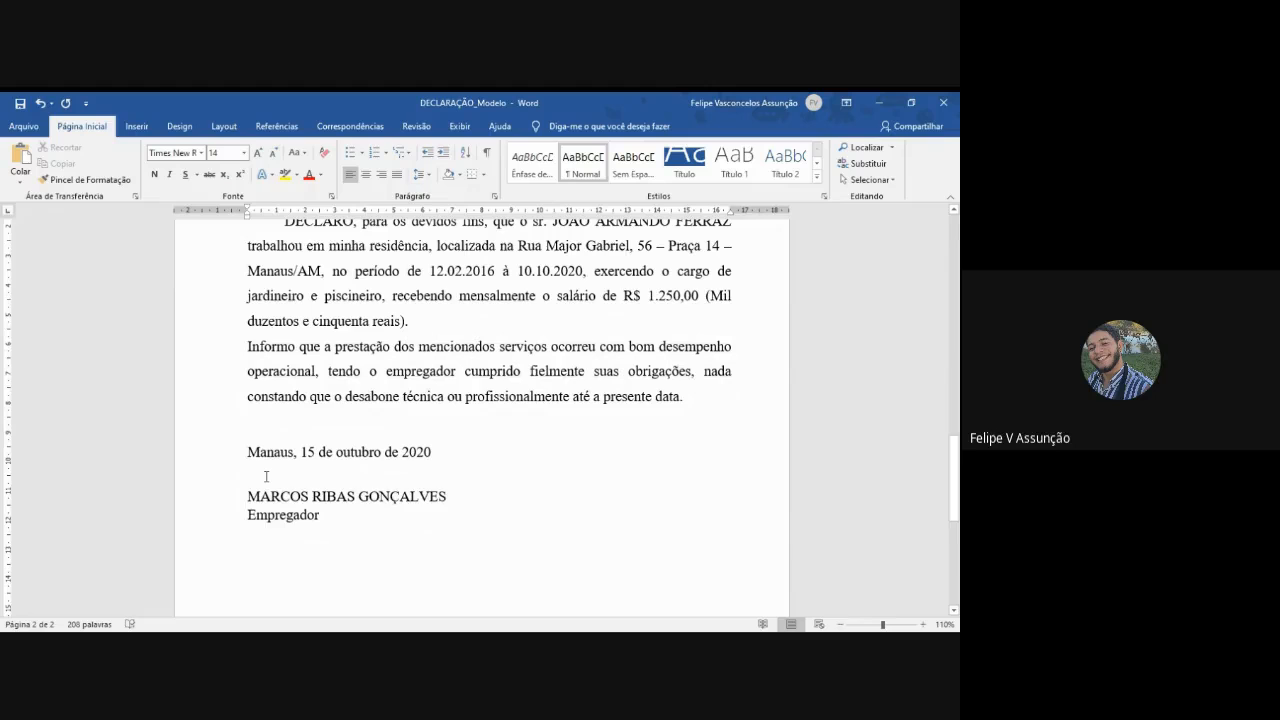
key("Return")
type("______________________________________")
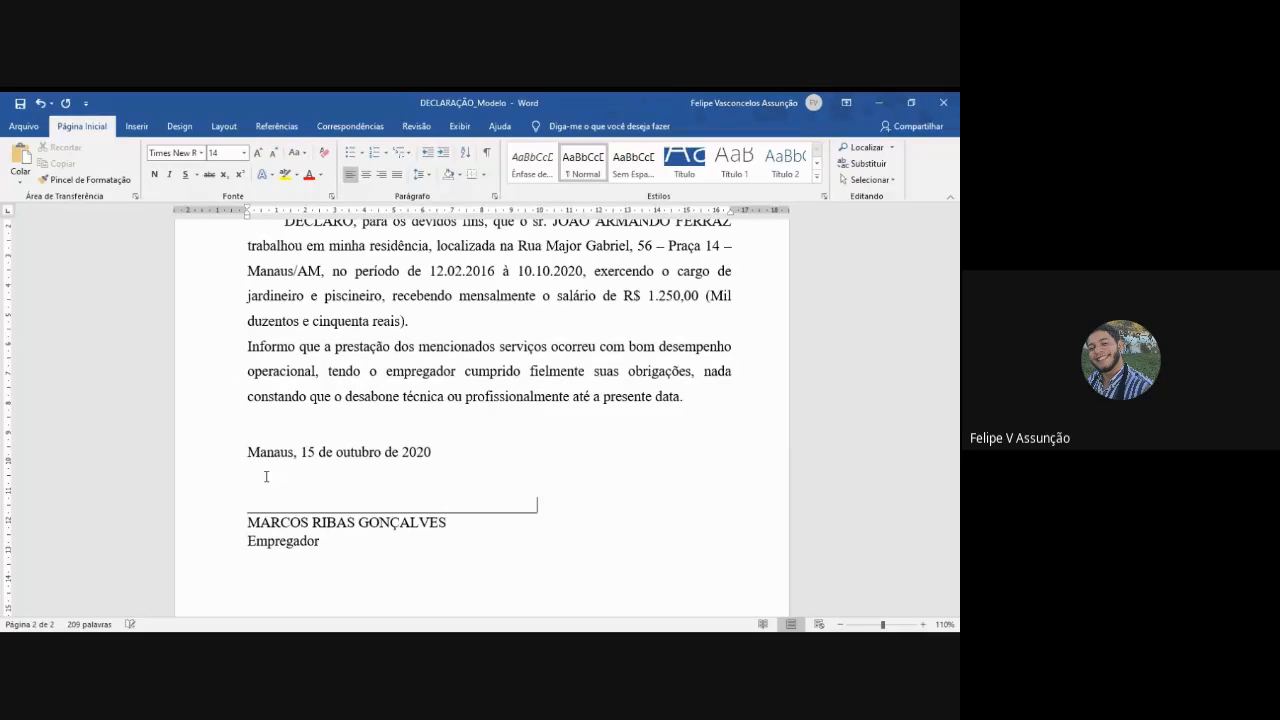
type("_")
- Centre the signature block and the "Manaus, 15 de outubro de 2020" date line
left_click_drag(323, 551, 247, 505)
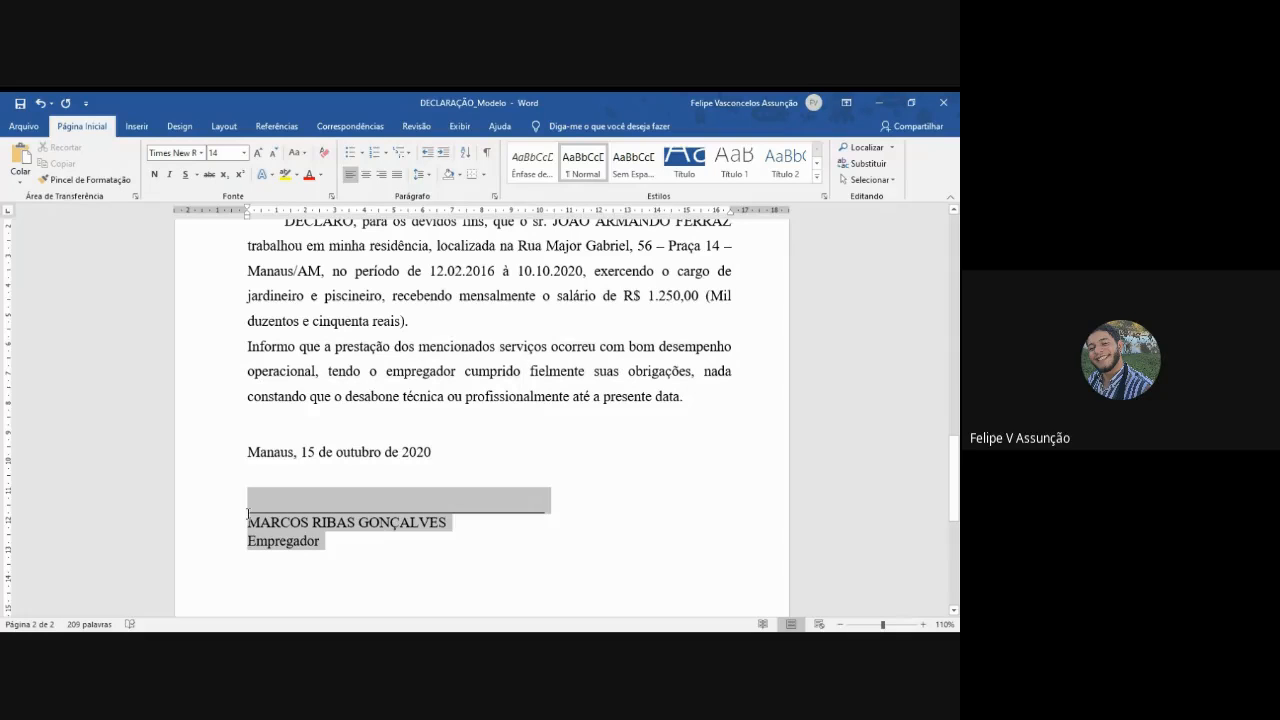
left_click(366, 174)
left_click_drag(436, 452, 247, 452)
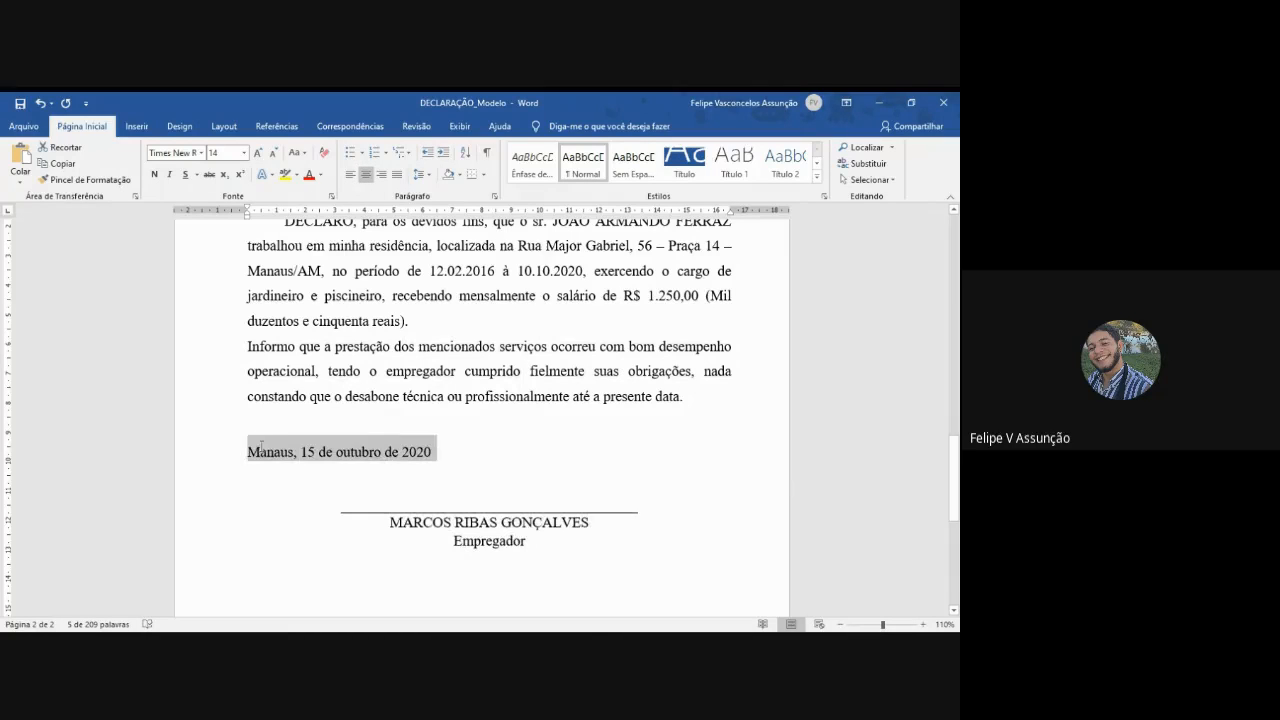
left_click(366, 174)
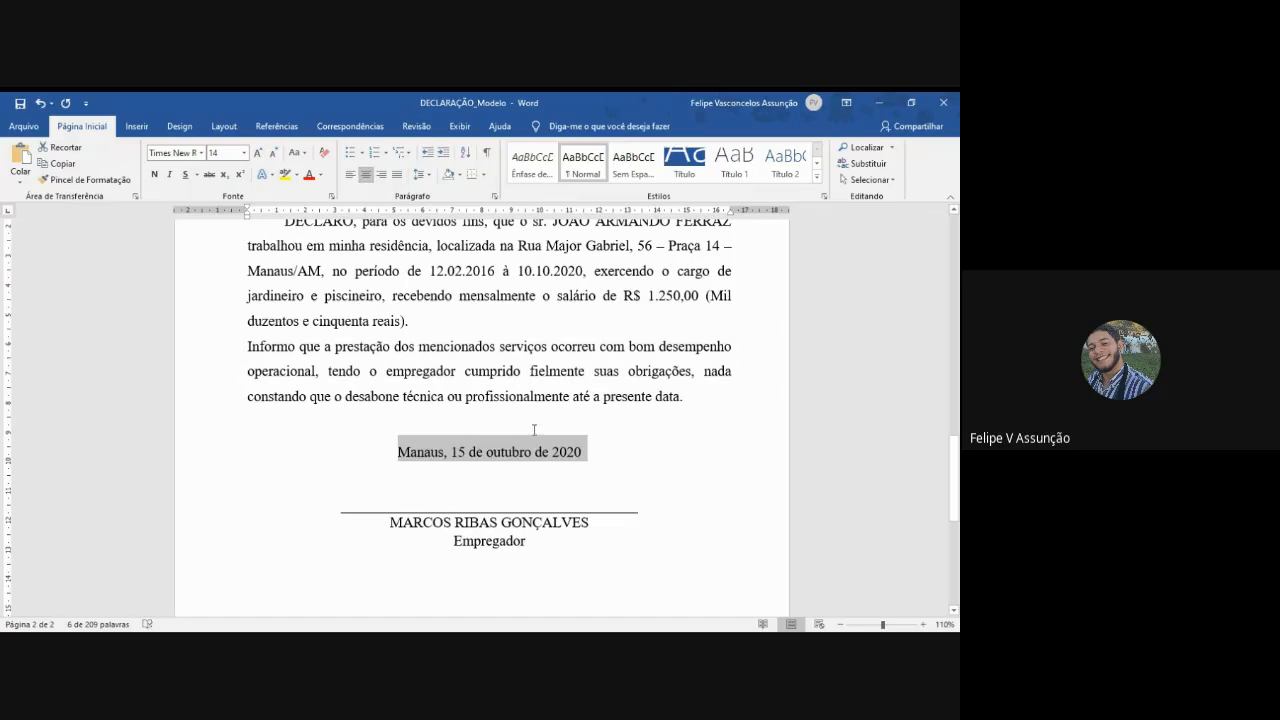
- Lengthen the signature line above the employer's name with a few more underscores
left_click(642, 519)
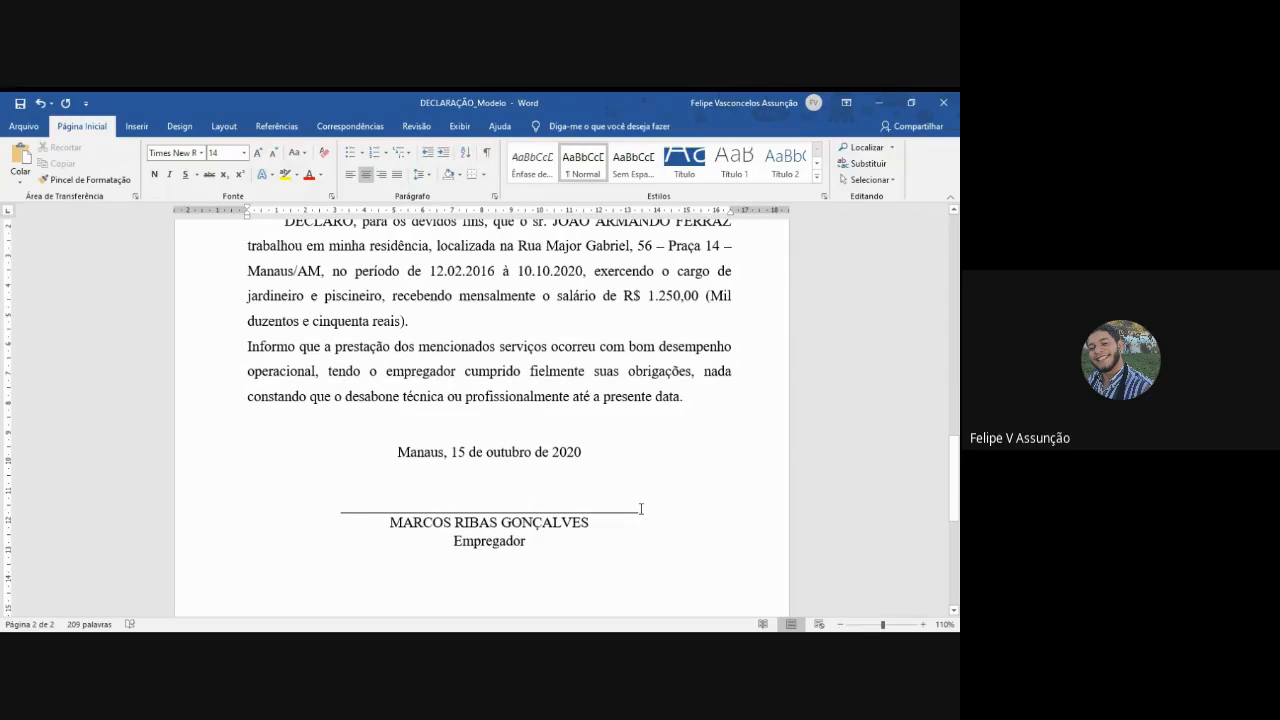
left_click(640, 507)
type("__")
double_click(575, 480)
scroll(570, 480, "down", 2)
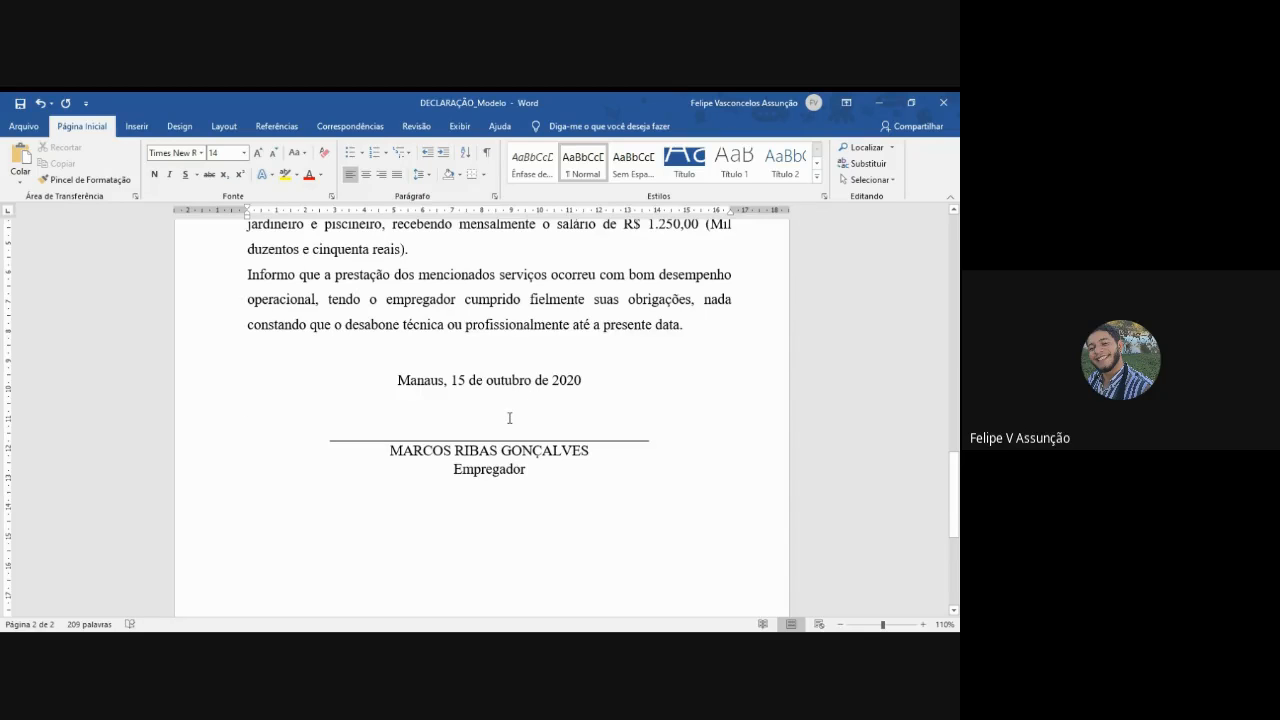
key("Return")
key("BackSpace")
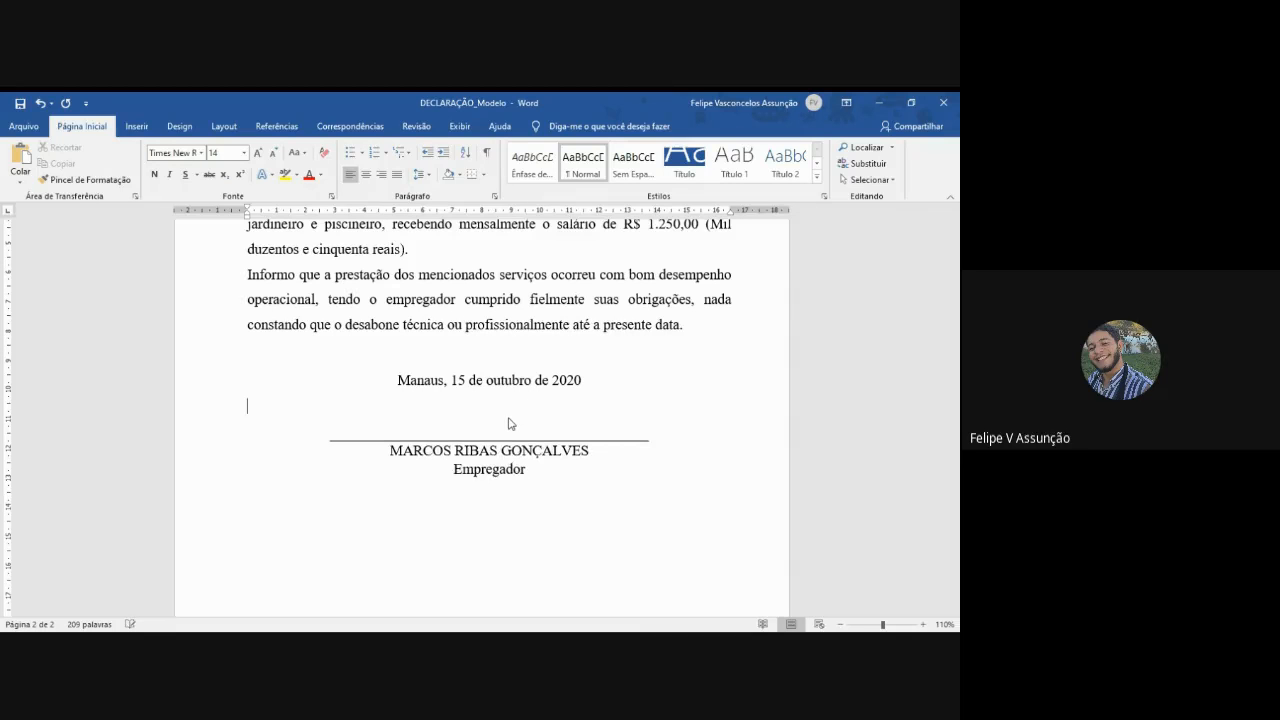
- Set the font size of the second declaration's "DECLARAÇÃO" title to 24
scroll(628, 357, "up", 4)
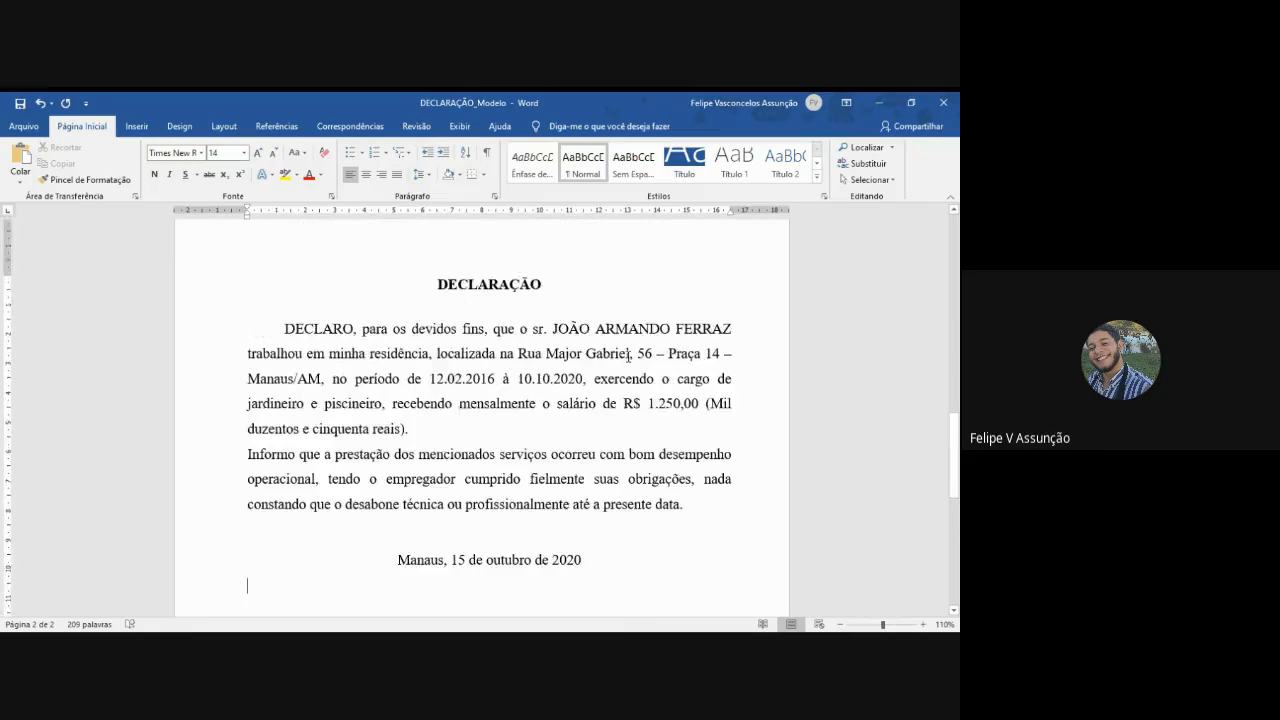
double_click(489, 356)
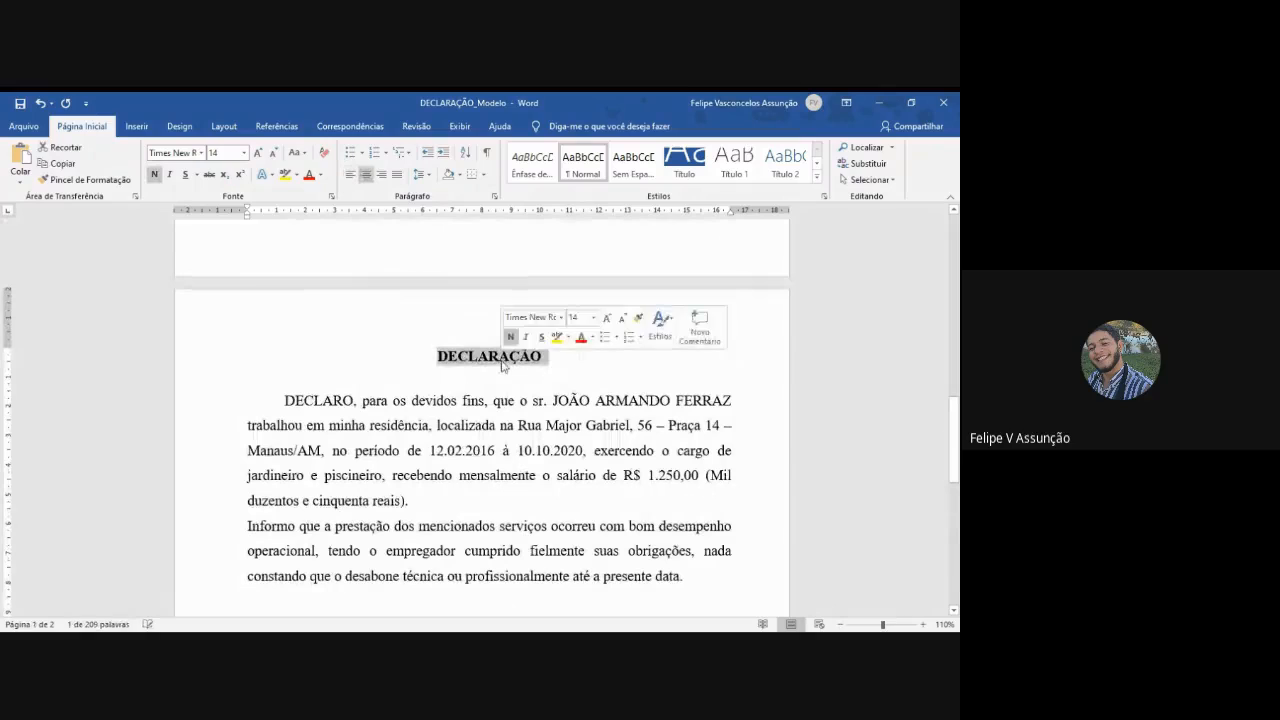
left_click(222, 153)
type("24")
key("Return")
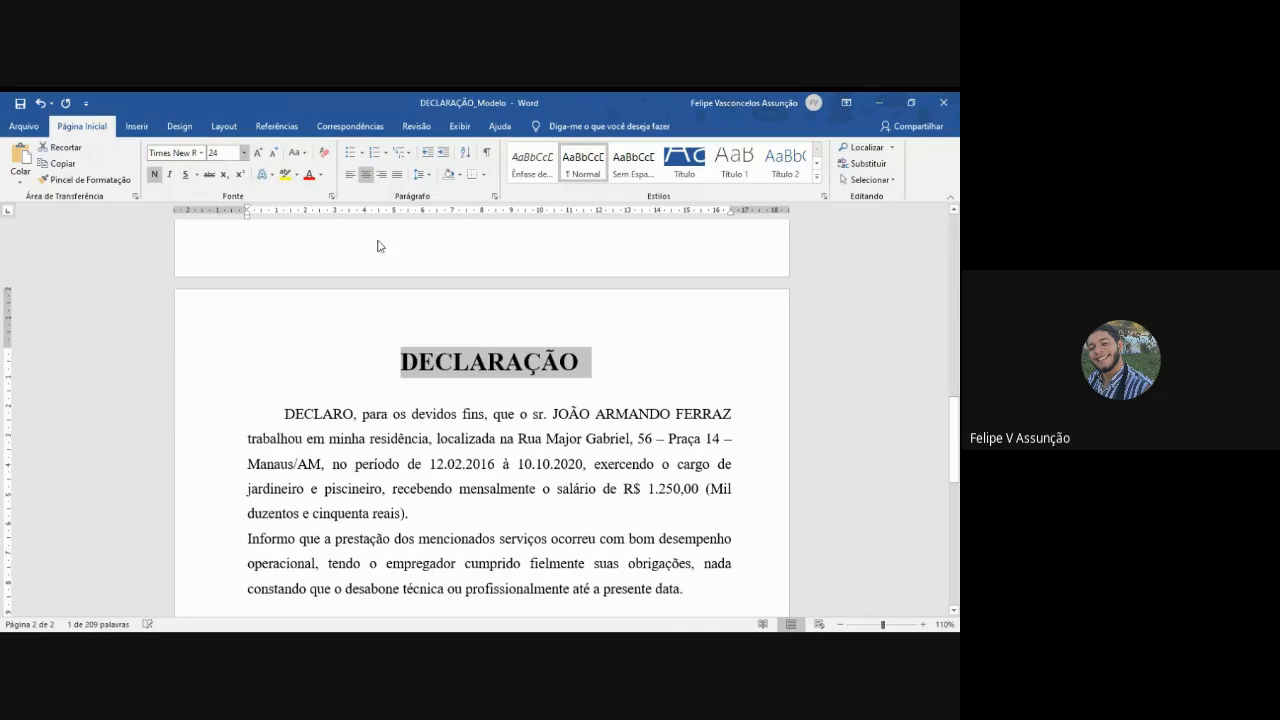
scroll(583, 437, "up", 8)
scroll(585, 406, "up", 8)
left_click(514, 313)
scroll(515, 346, "down", 5)
scroll(514, 346, "down", 12)
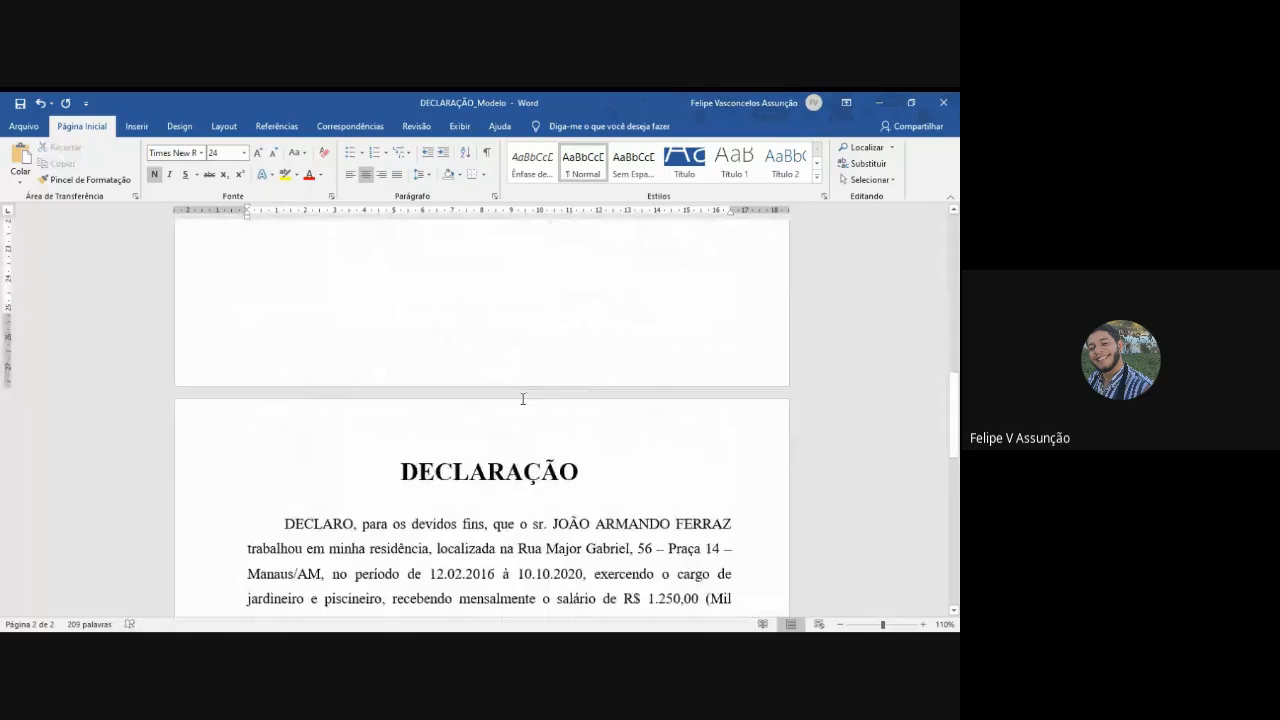
- Indent the first line of the second declaration's paragraph beginning "Informo que a prestação"
left_click(508, 322)
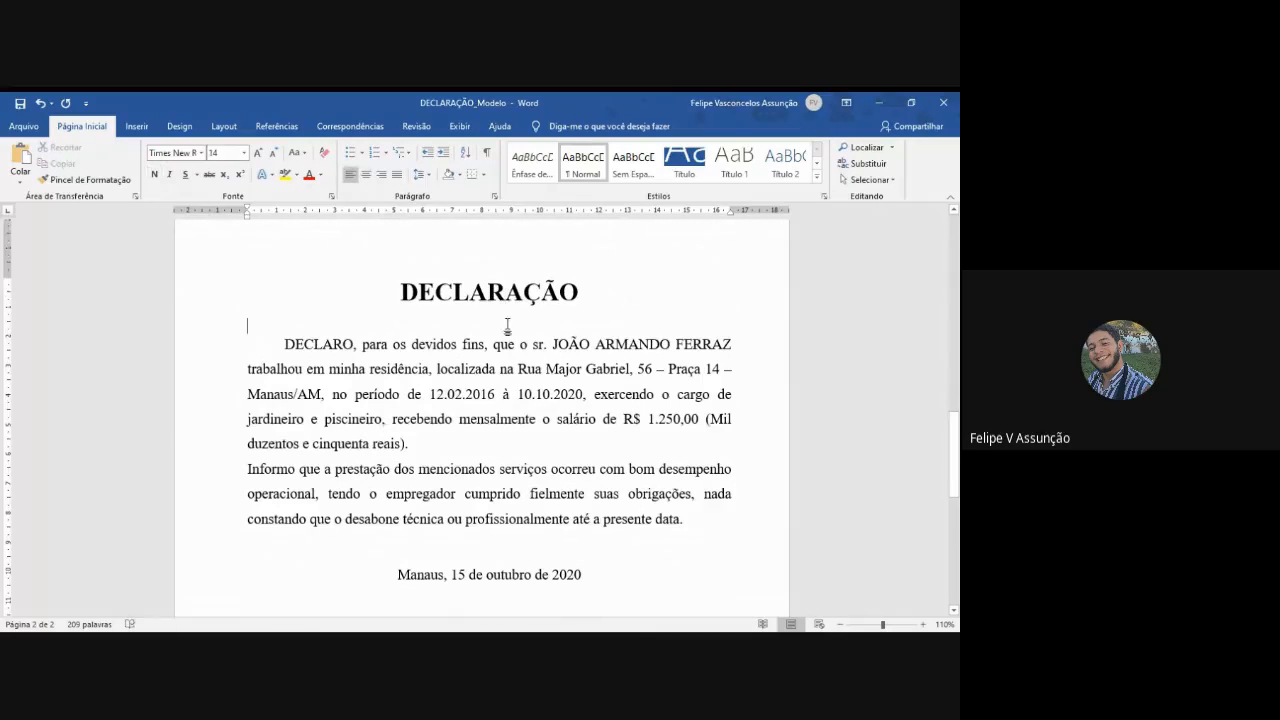
left_click(249, 468)
key("Tab")
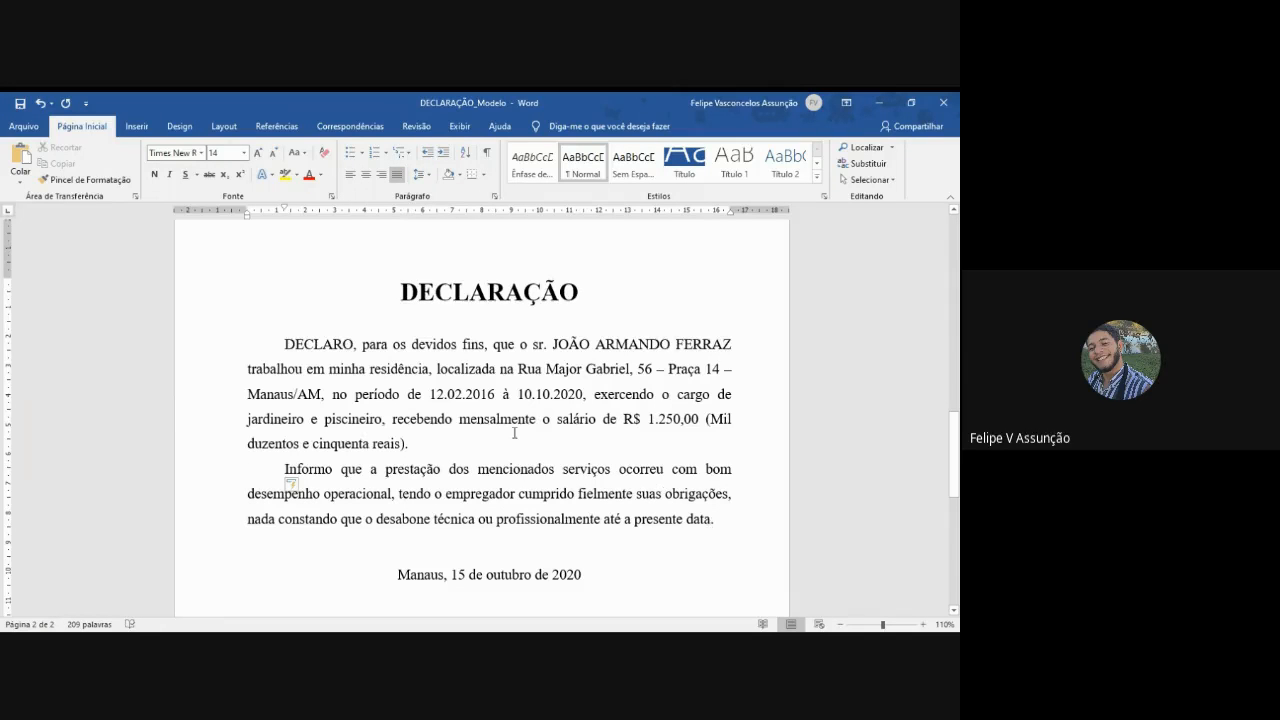
- Bold the opening word "DECLARO" and the employee's full name in the second declaration's first paragraph
double_click(318, 344)
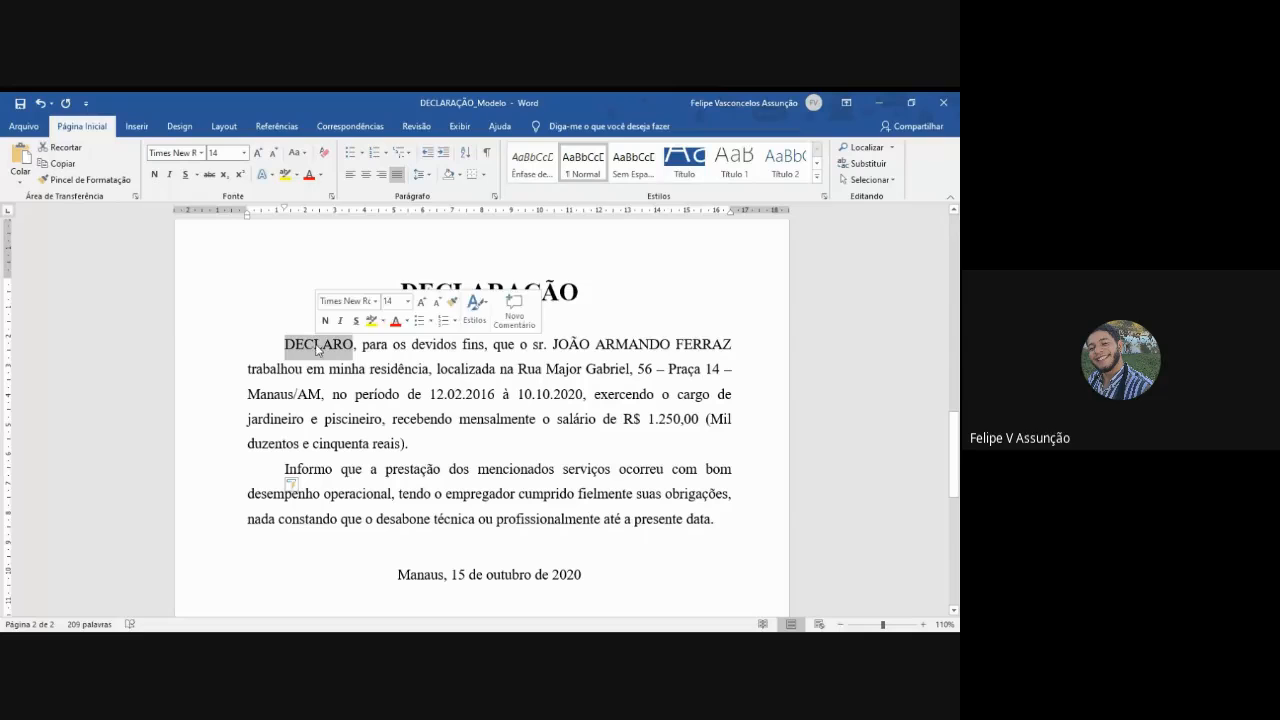
left_click(156, 175)
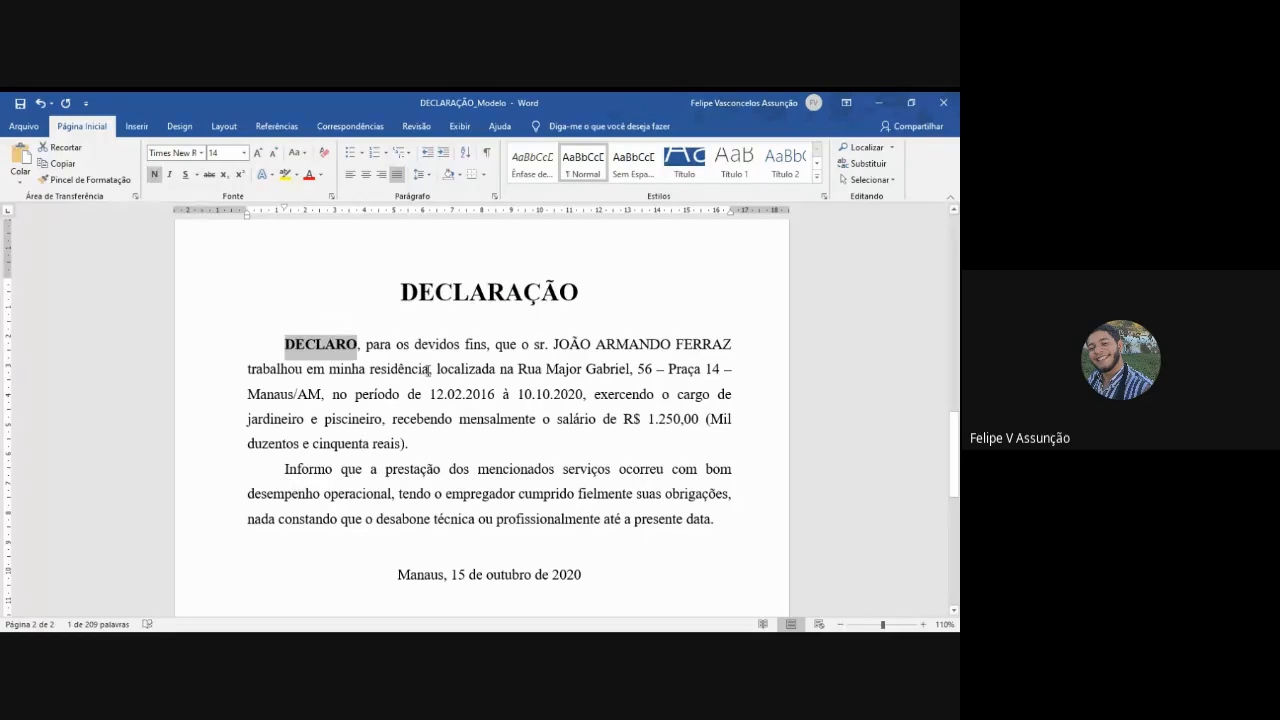
left_click_drag(555, 348, 731, 353)
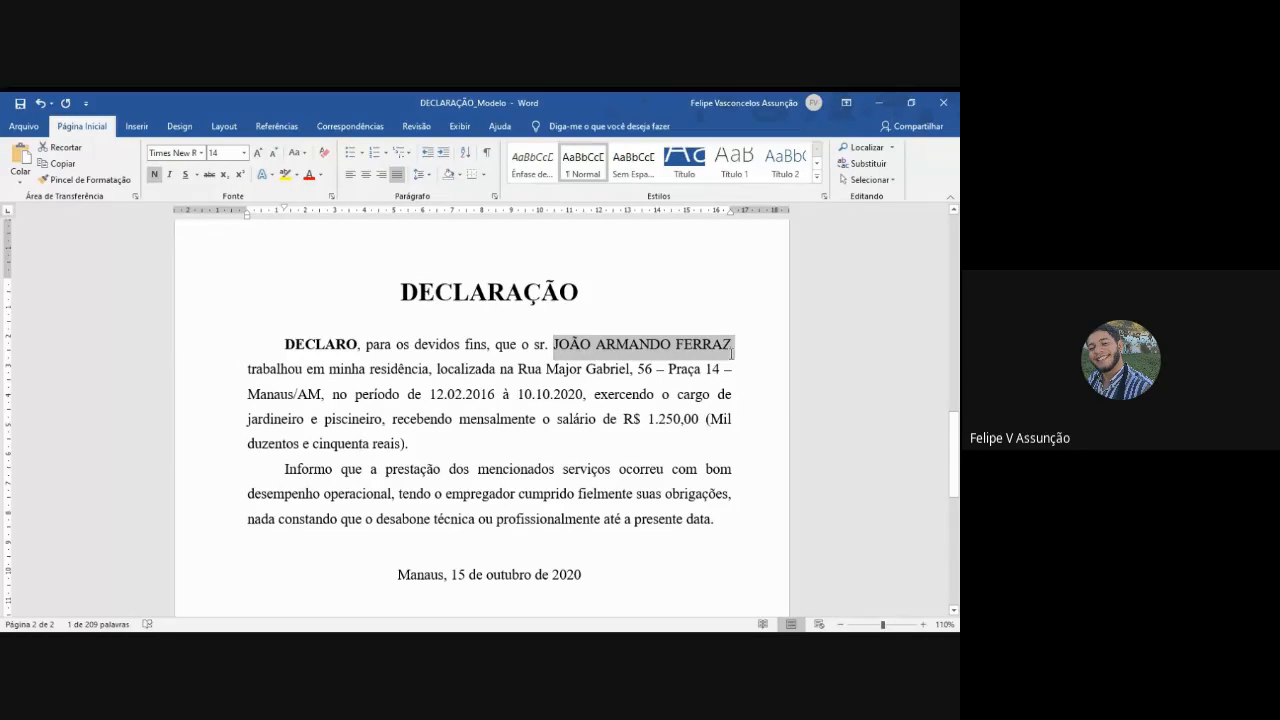
left_click(155, 175)
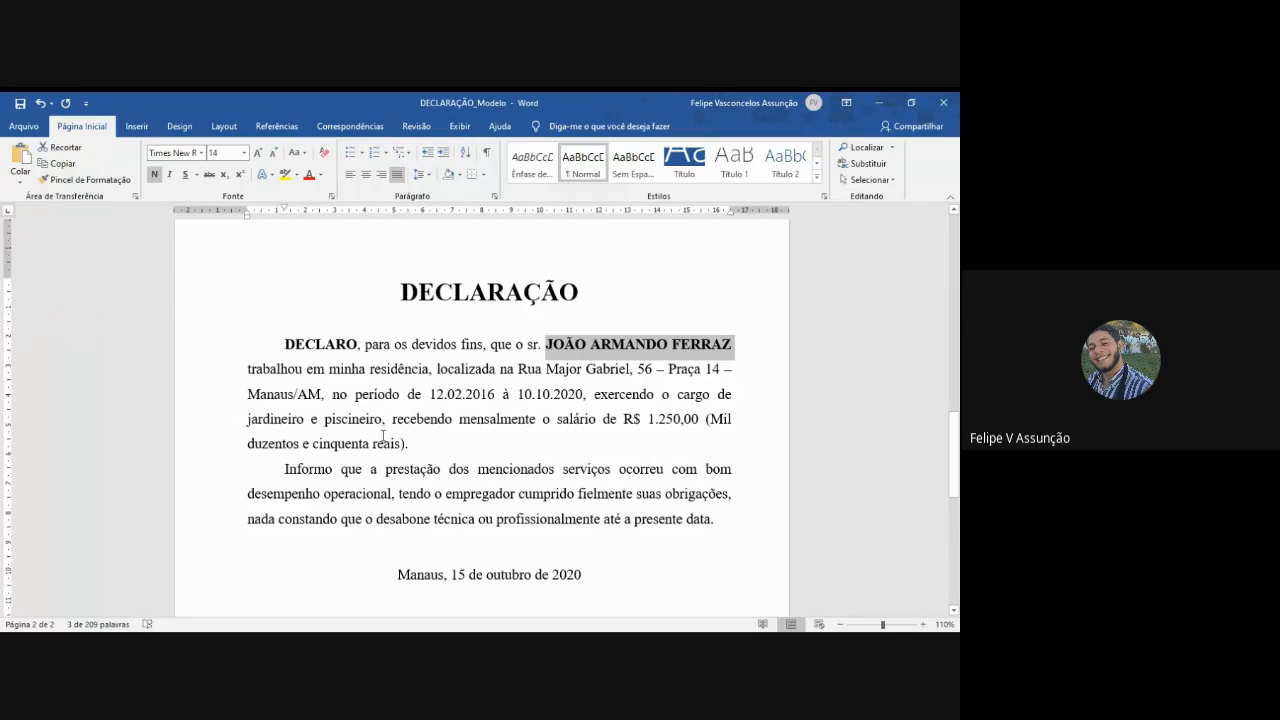
- Bold the salary "R$ 1.250,00" and the employment dates "12.02.2016" and "10.10.2020" in the first paragraph
scroll(506, 446, "down", 3)
scroll(519, 446, "up", 2)
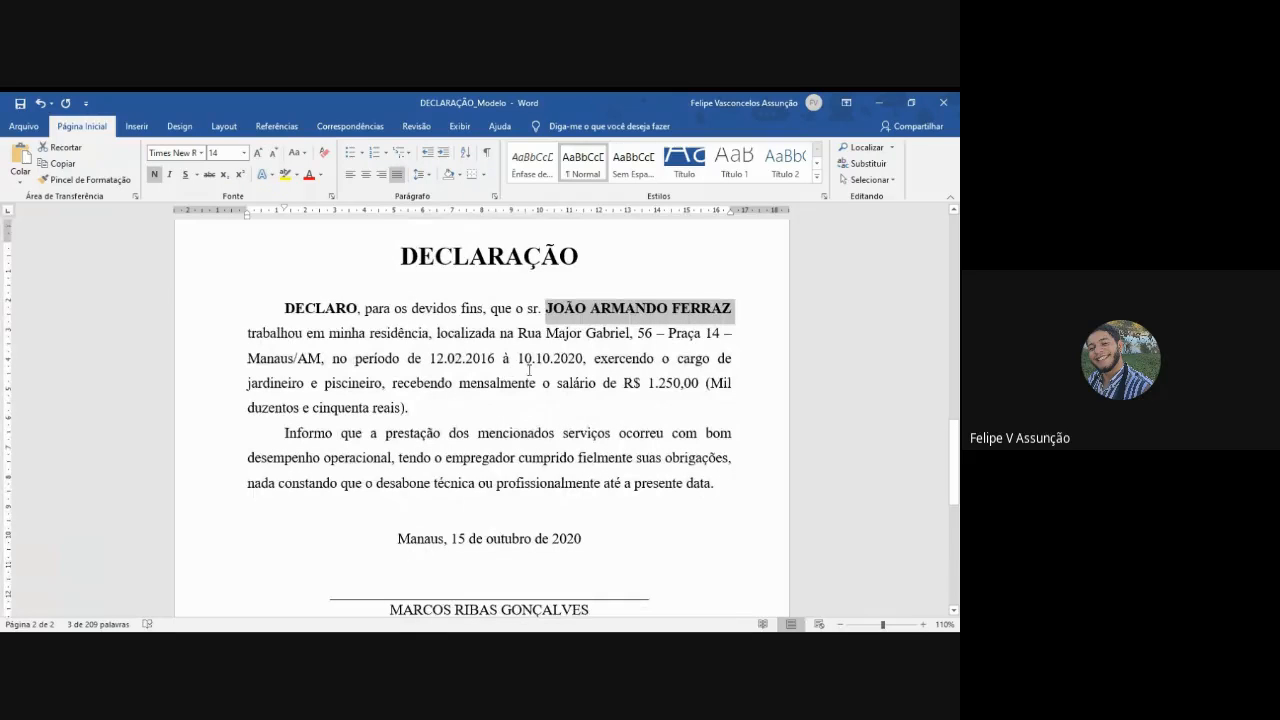
left_click_drag(623, 383, 705, 383)
left_click(154, 174)
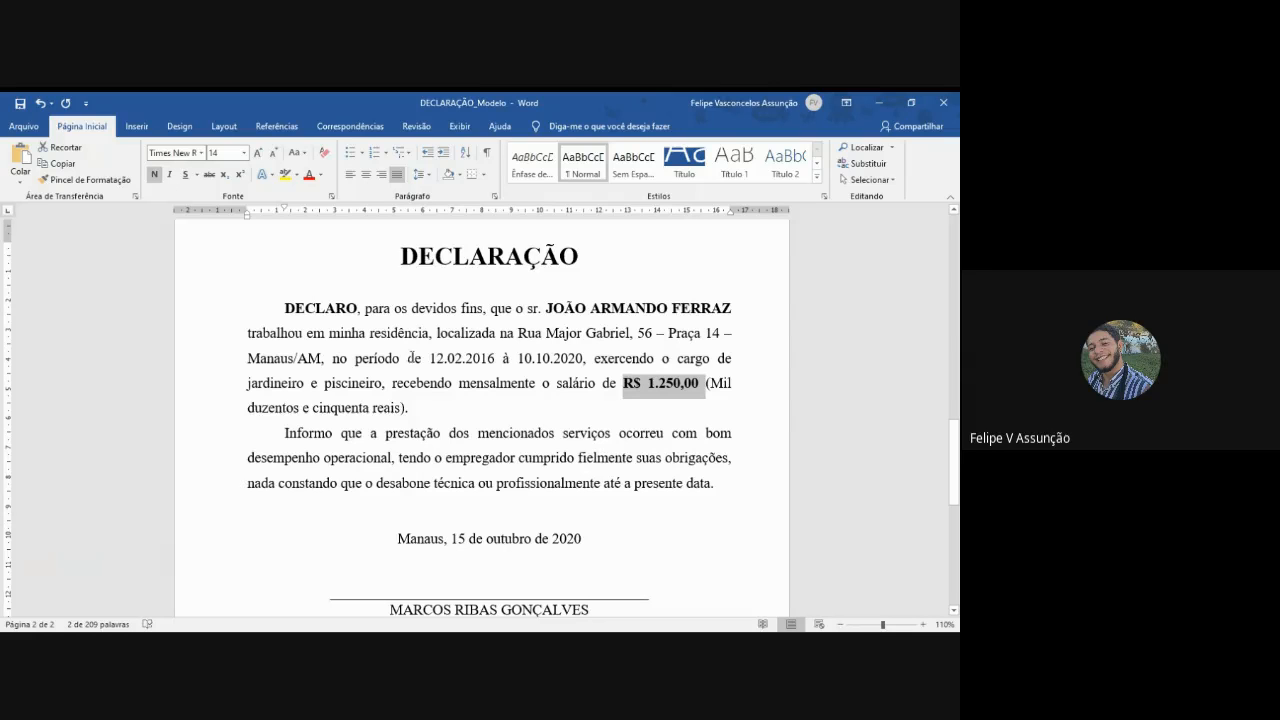
left_click_drag(430, 358, 583, 358)
left_click(154, 174)
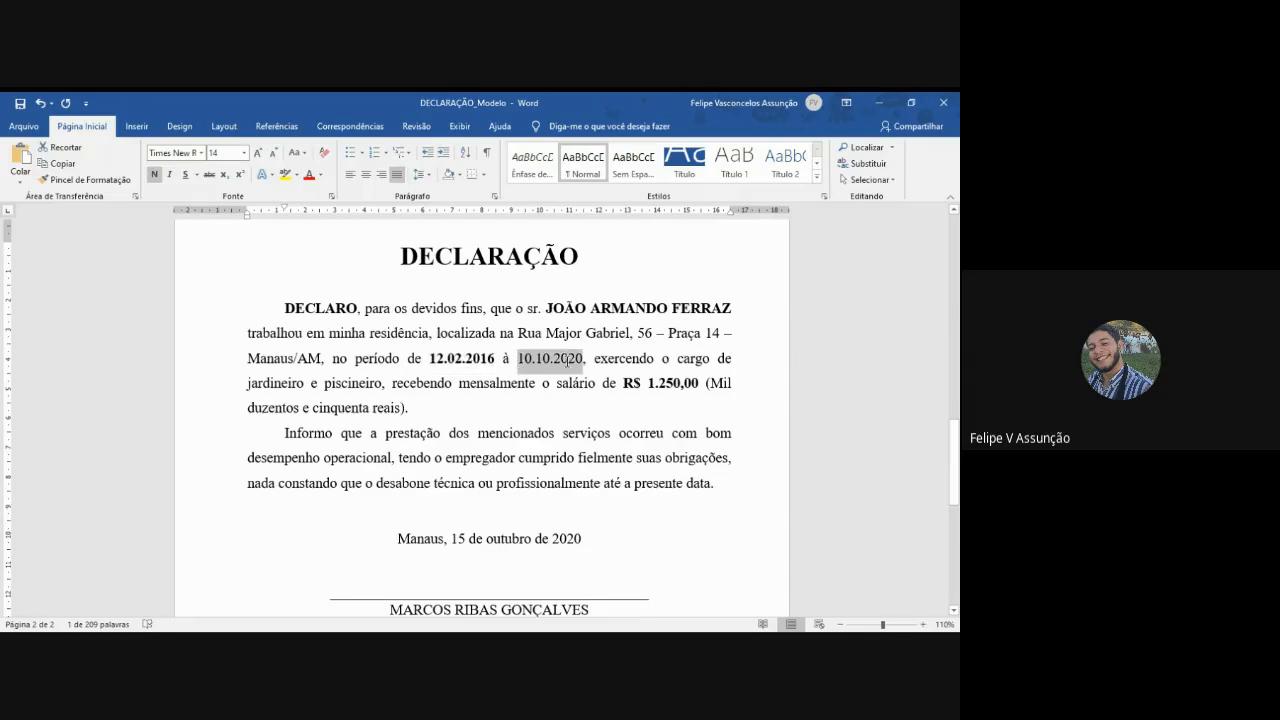
left_click(154, 174)
scroll(514, 401, "down", 1)
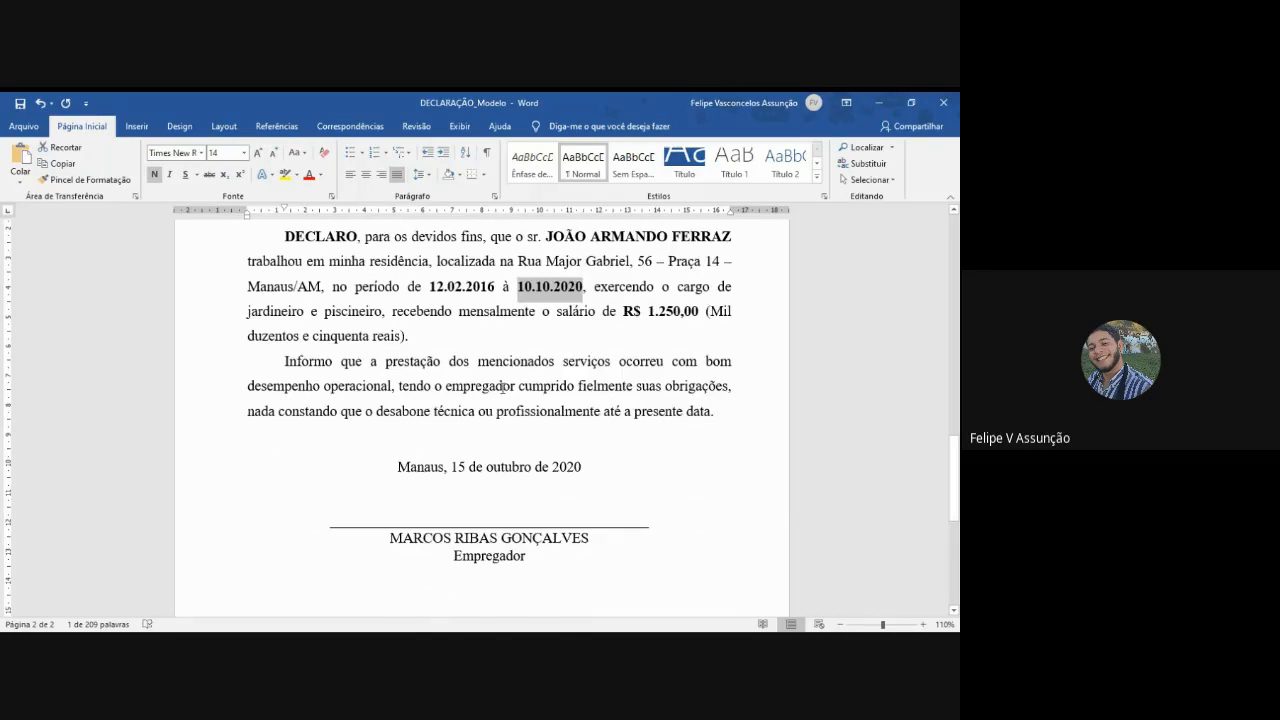
scroll(500, 392, "up", 1)
scroll(513, 384, "down", 2)
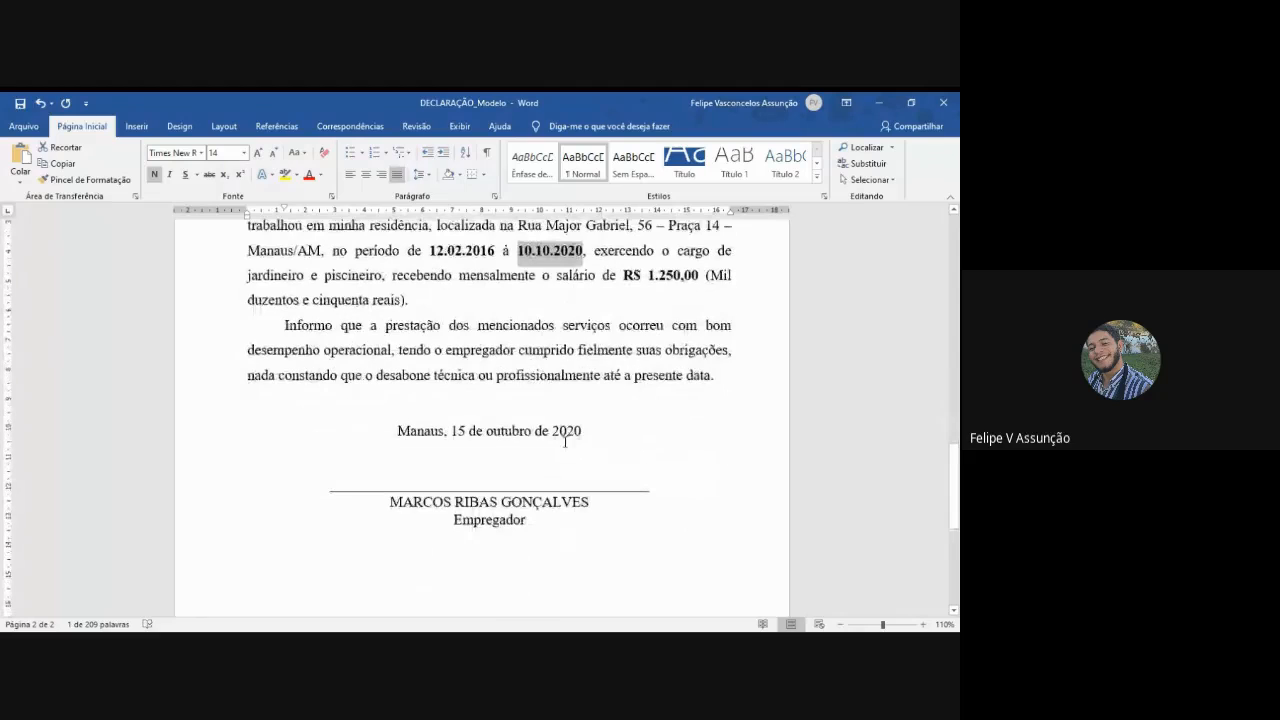
left_click(621, 425)
- Examine how the salary is written in figures and then spelled out in parentheses in the first paragraph
scroll(621, 425, "up", 3)
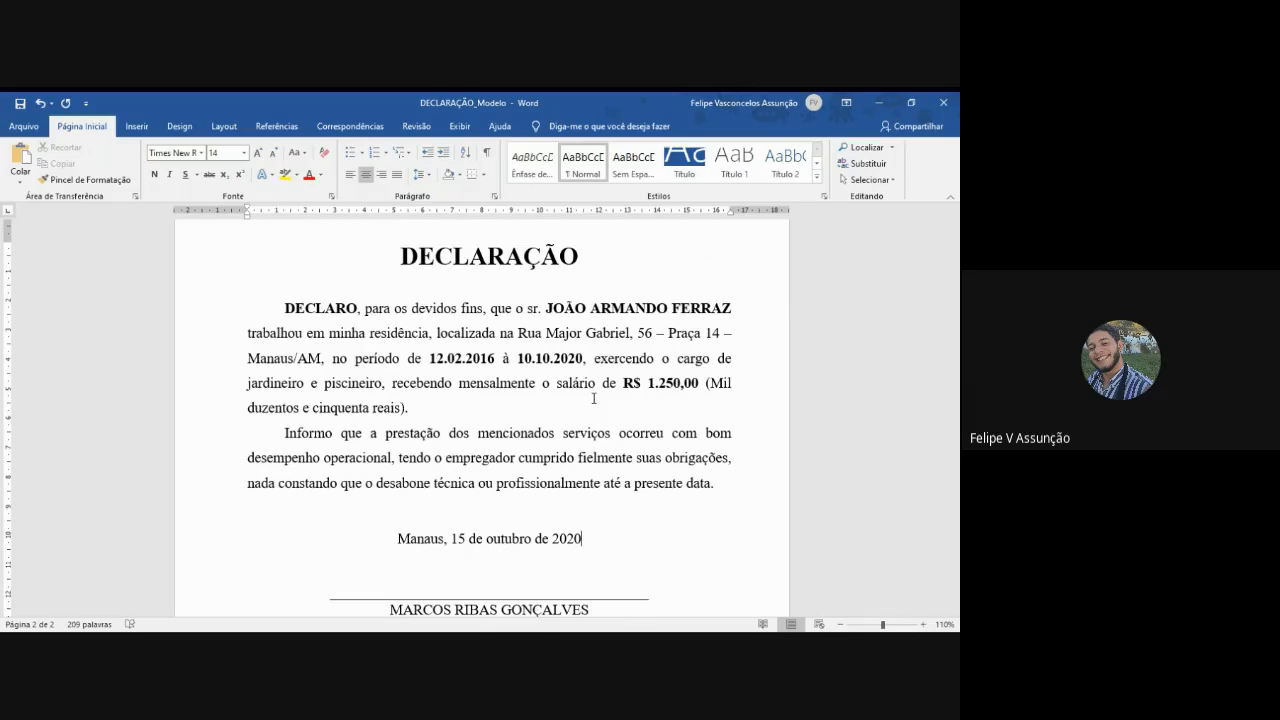
left_click_drag(711, 384, 401, 407)
left_click(417, 408)
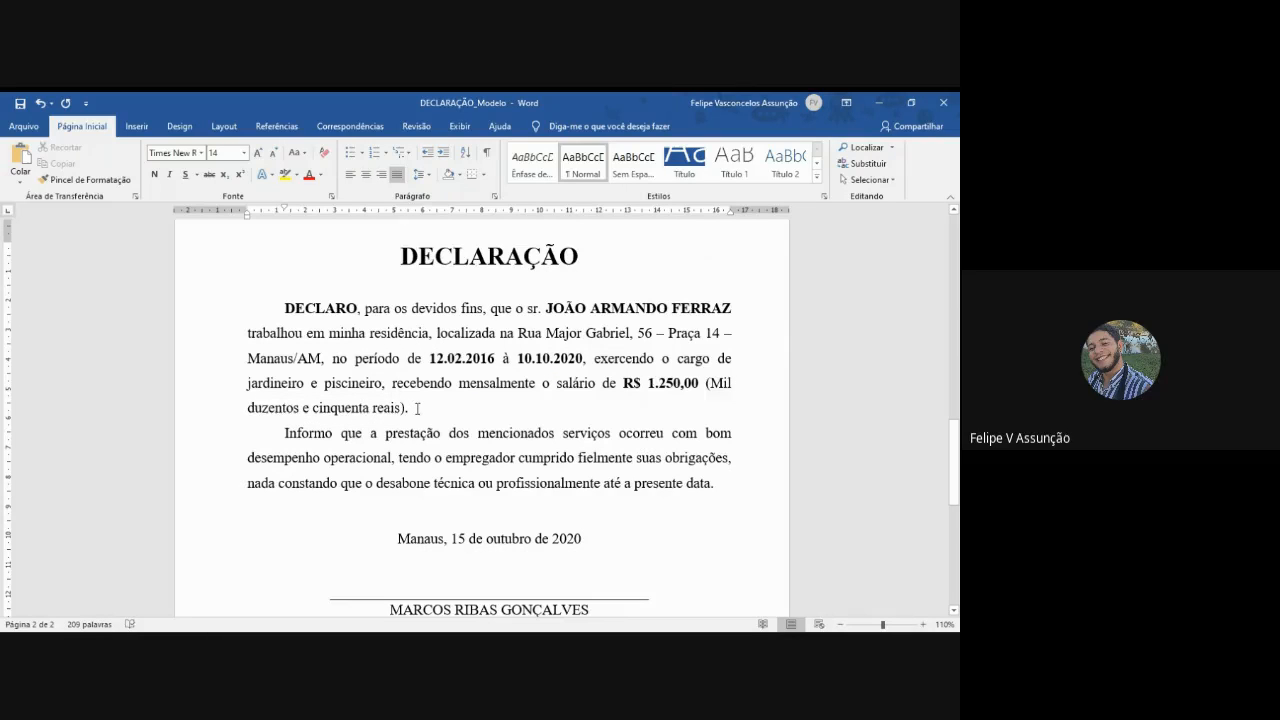
left_click_drag(712, 384, 400, 407)
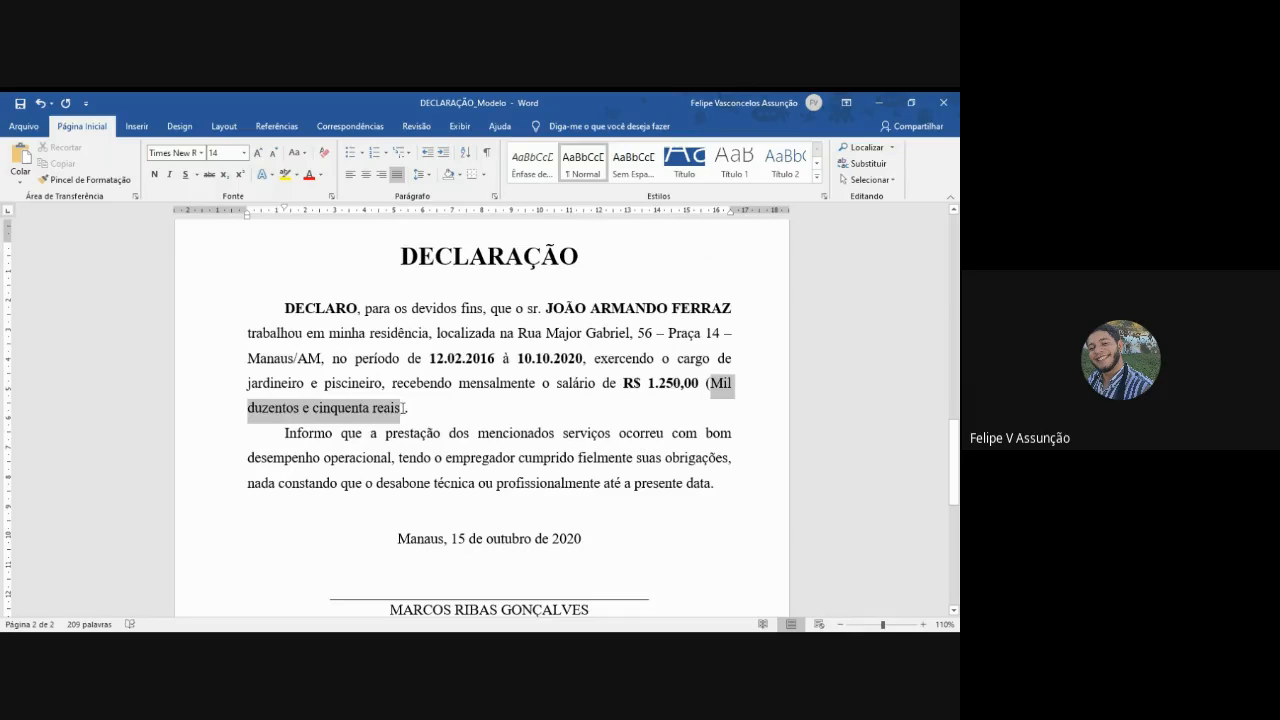
left_click(706, 384)
left_click(707, 384)
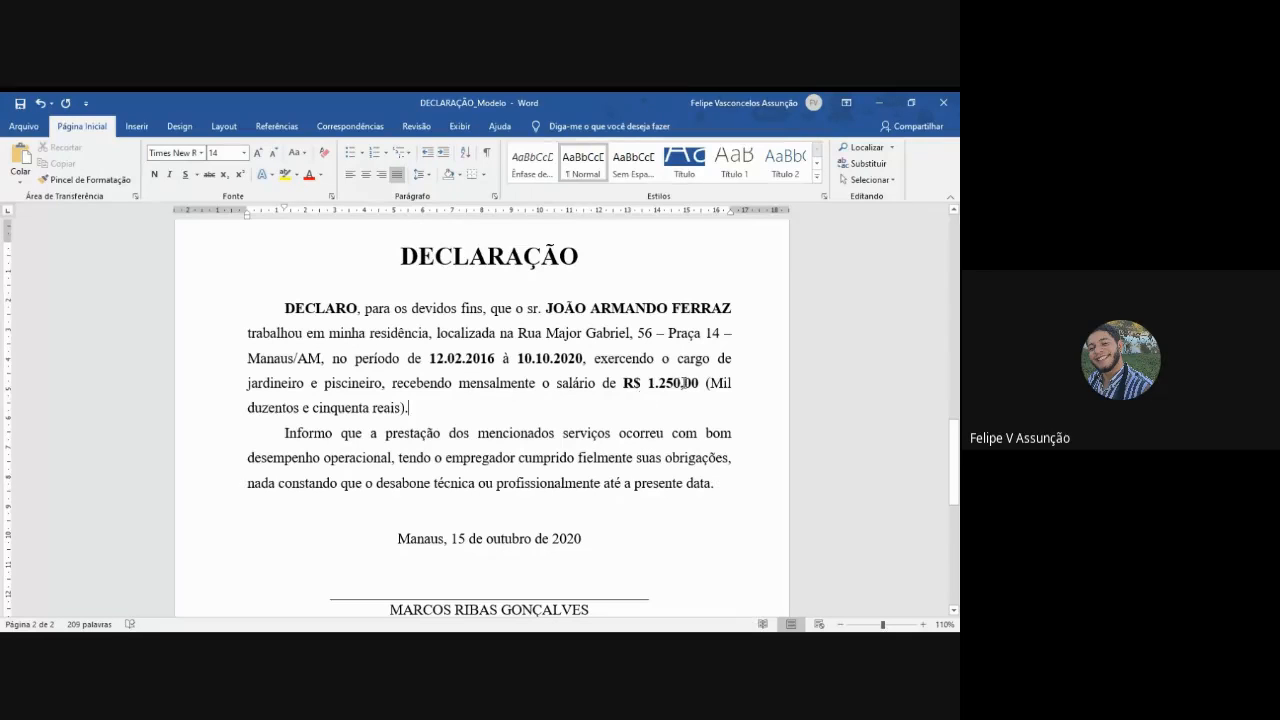
left_click_drag(623, 383, 700, 384)
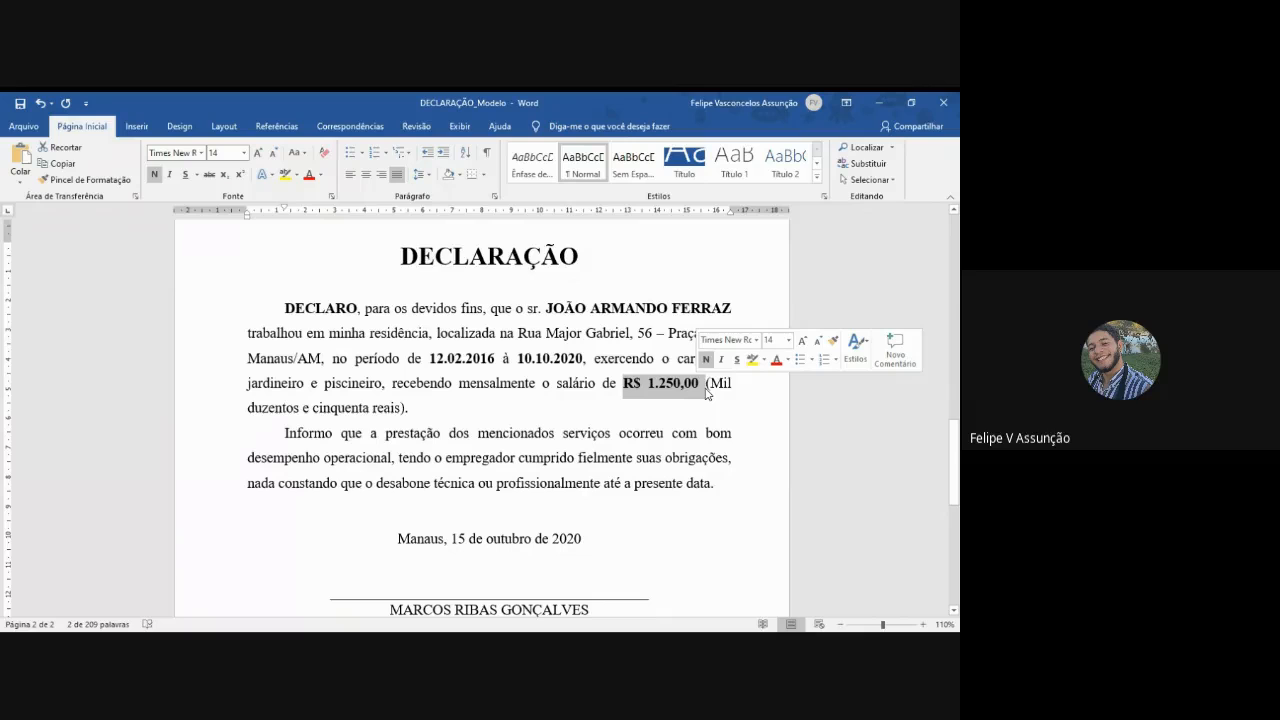
key("Down")
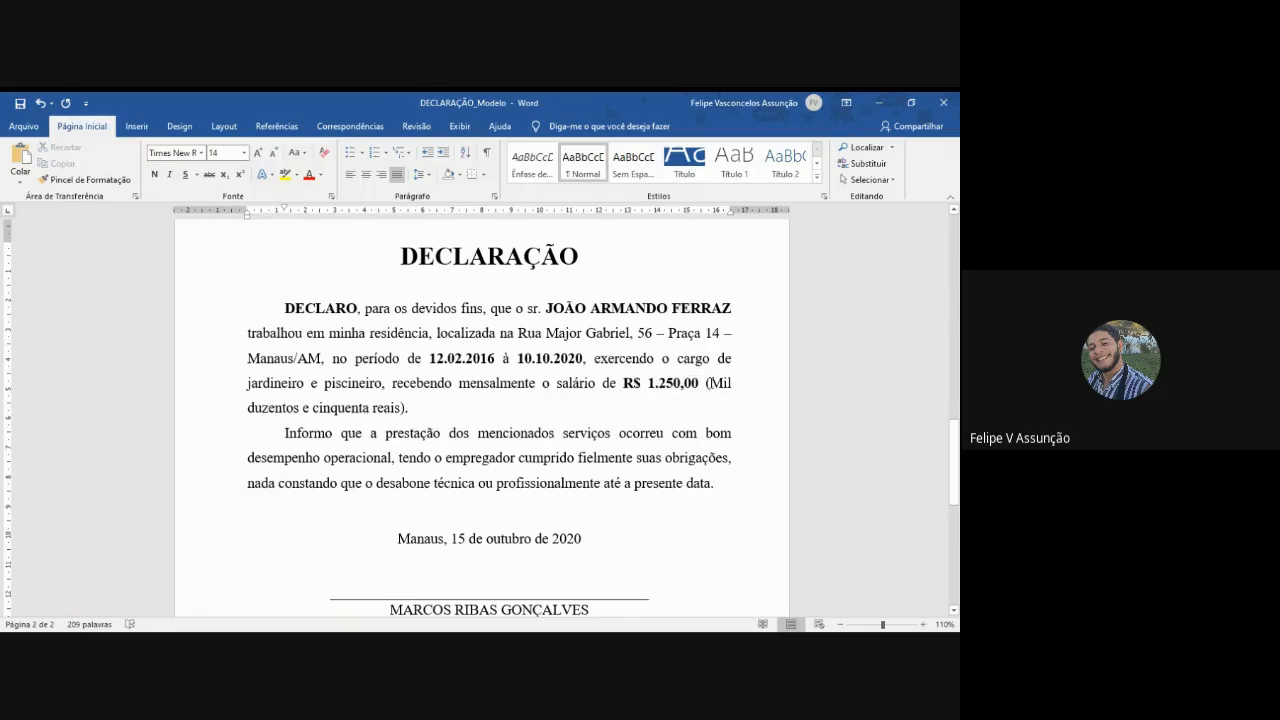
left_click_drag(708, 383, 407, 405)
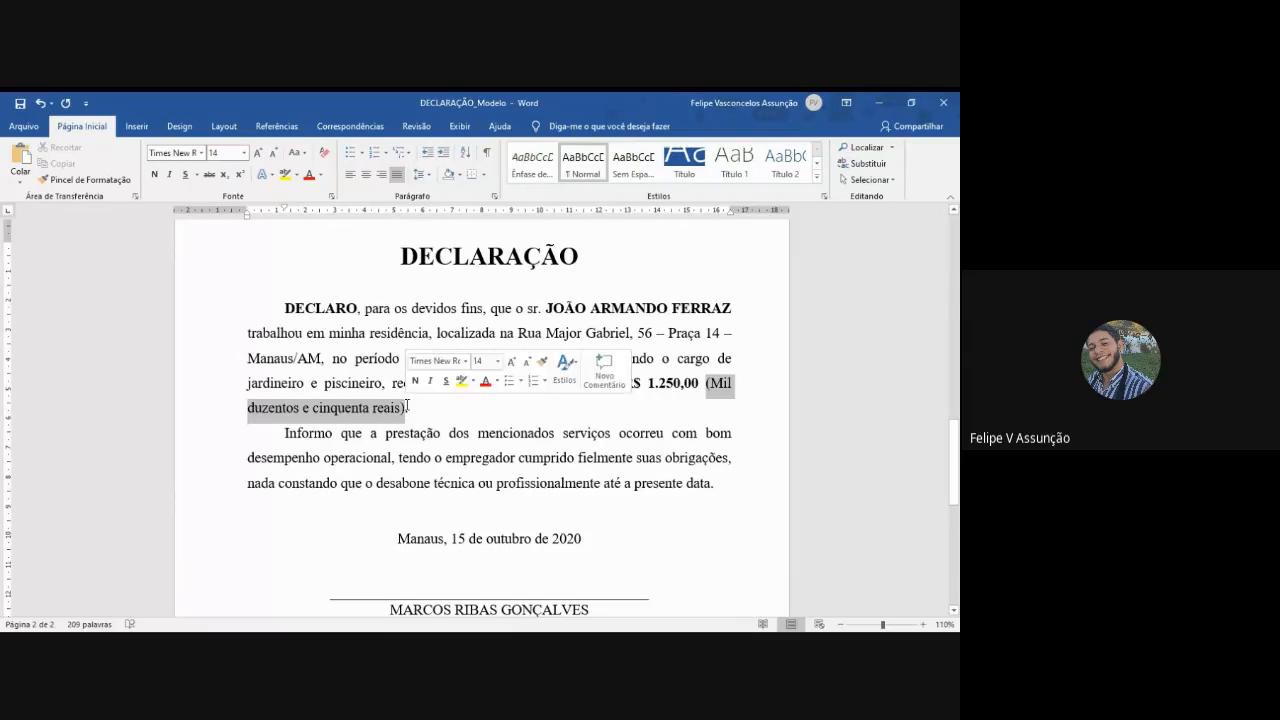
left_click(476, 418)
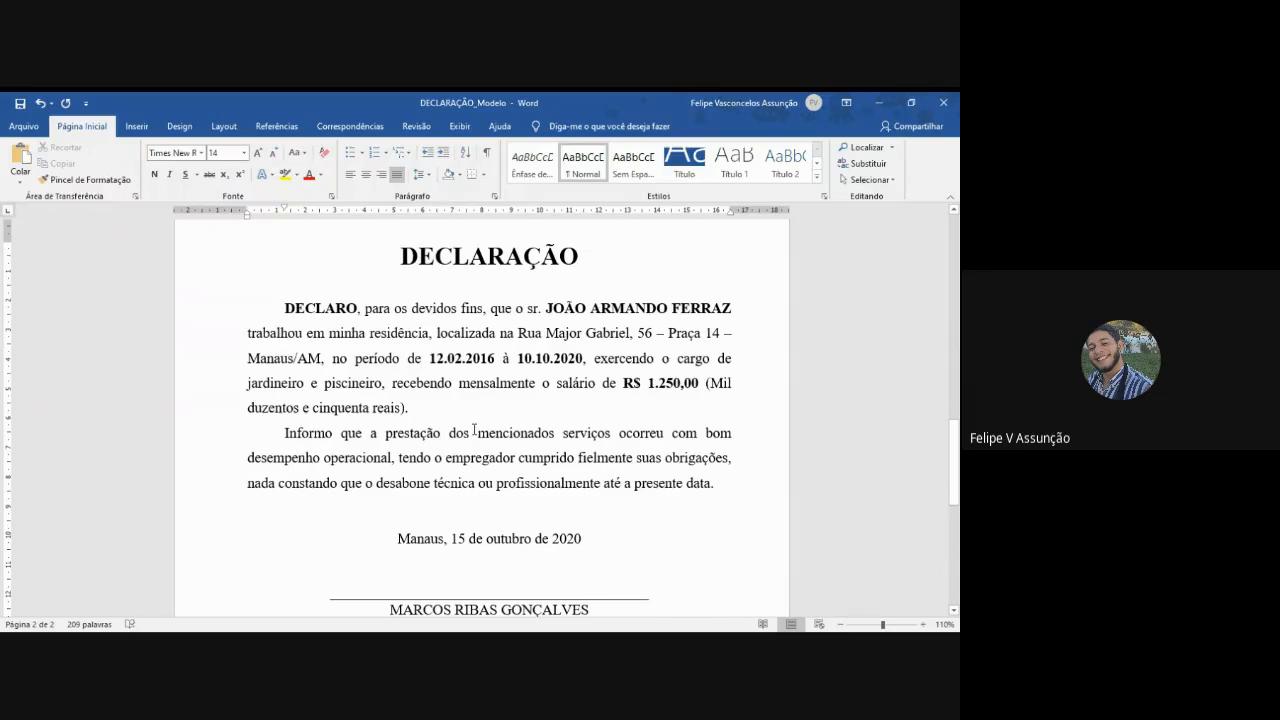
- Review the second declaration's opening "DECLARO" paragraph as a whole, along with the layout of the text below it
scroll(474, 430, "down", 1)
scroll(440, 415, "up", 1)
left_click_drag(409, 408, 286, 317)
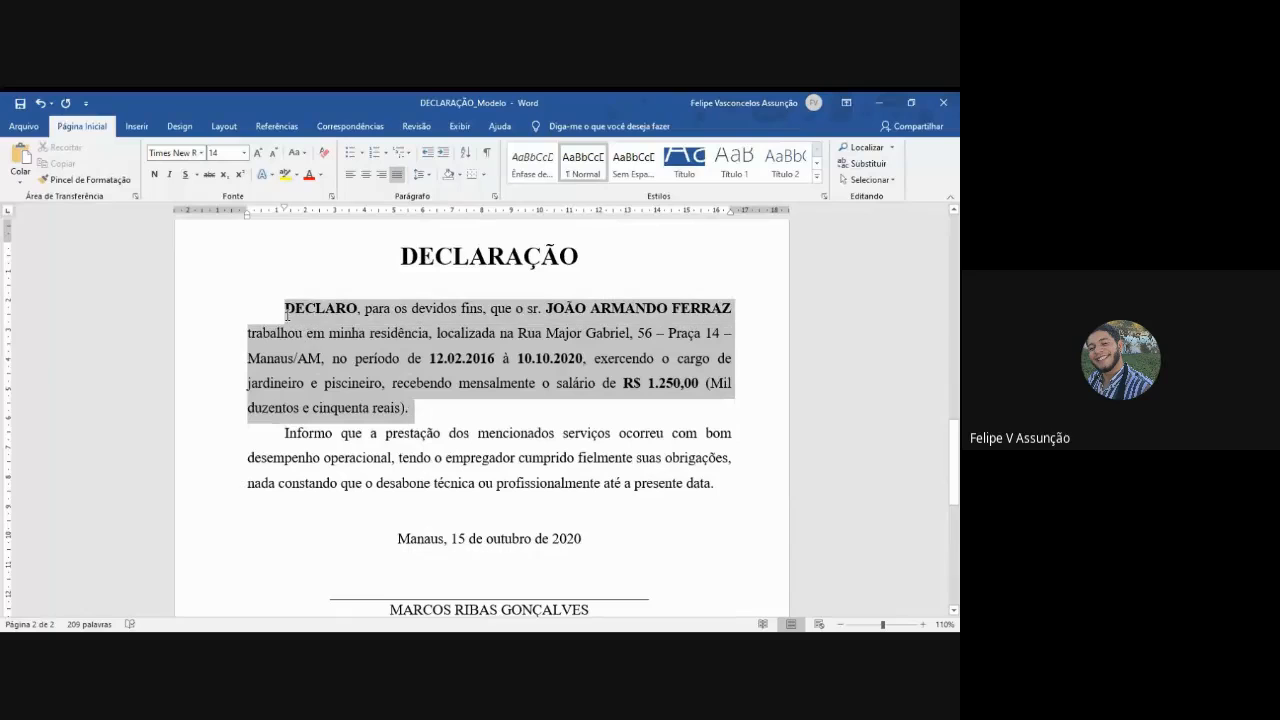
left_click(409, 408)
scroll(405, 383, "down", 1)
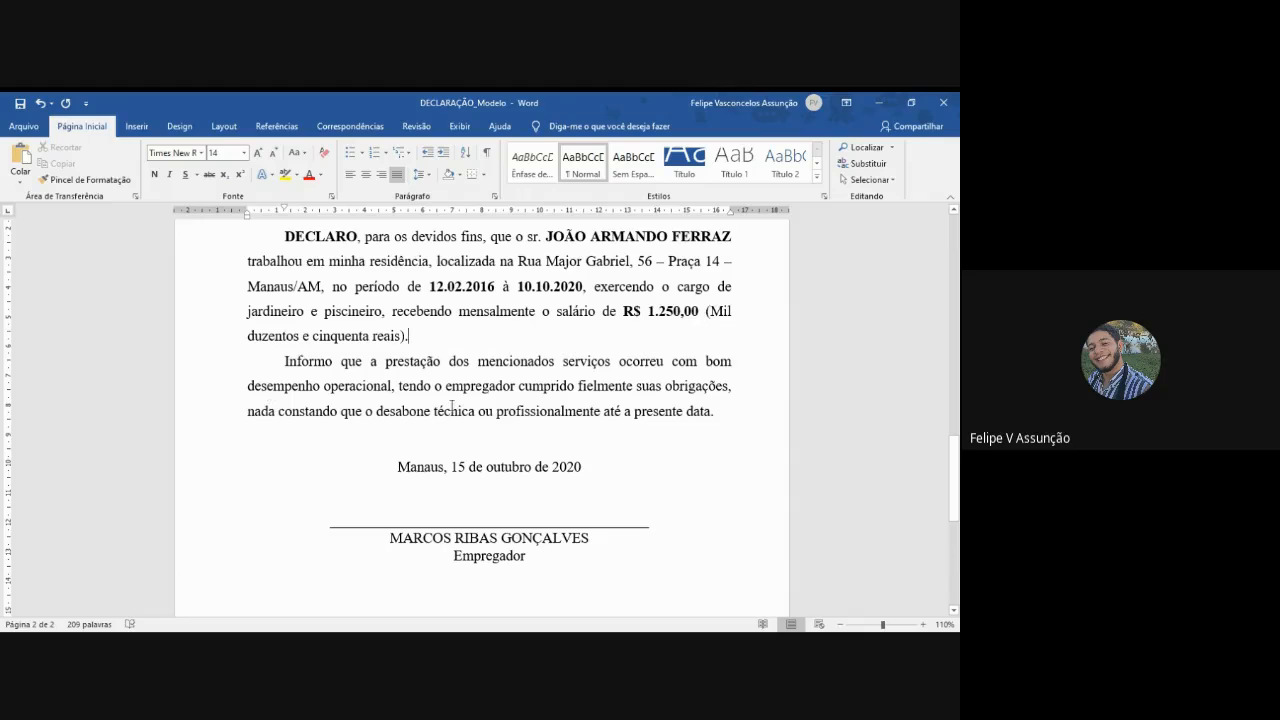
left_click(717, 414)
scroll(717, 416, "up", 1)
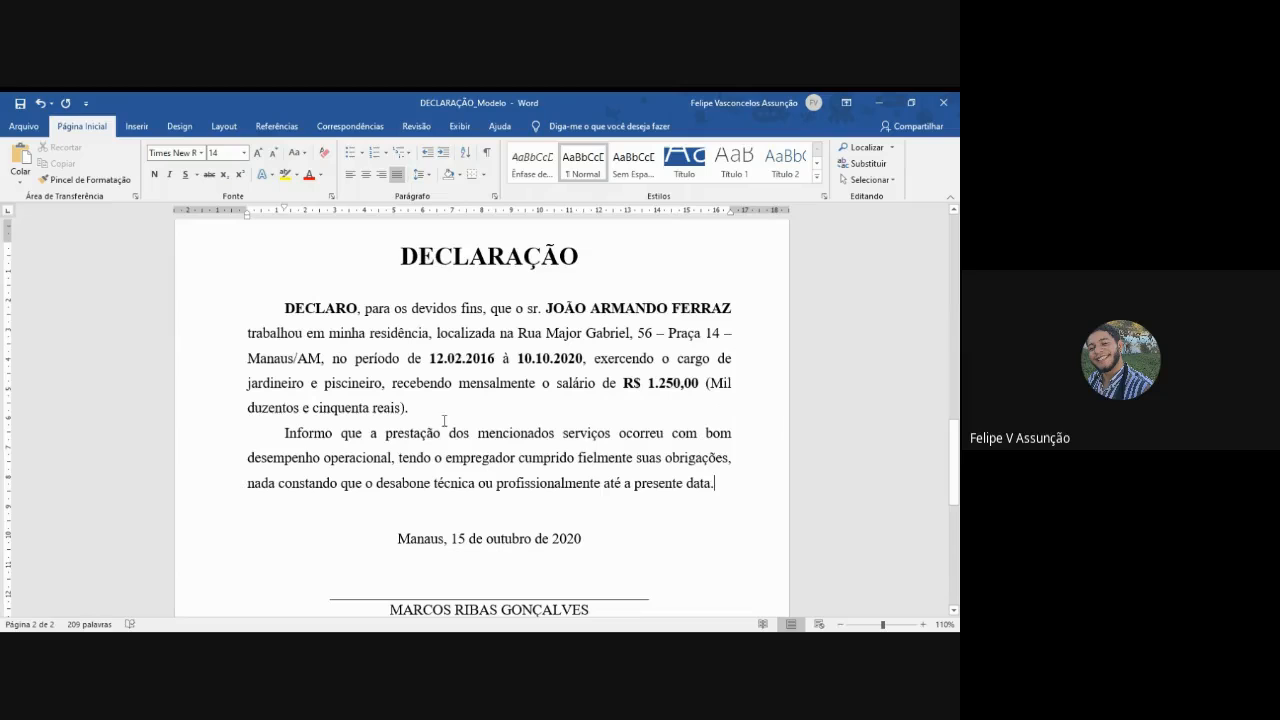
left_click_drag(409, 408, 279, 313)
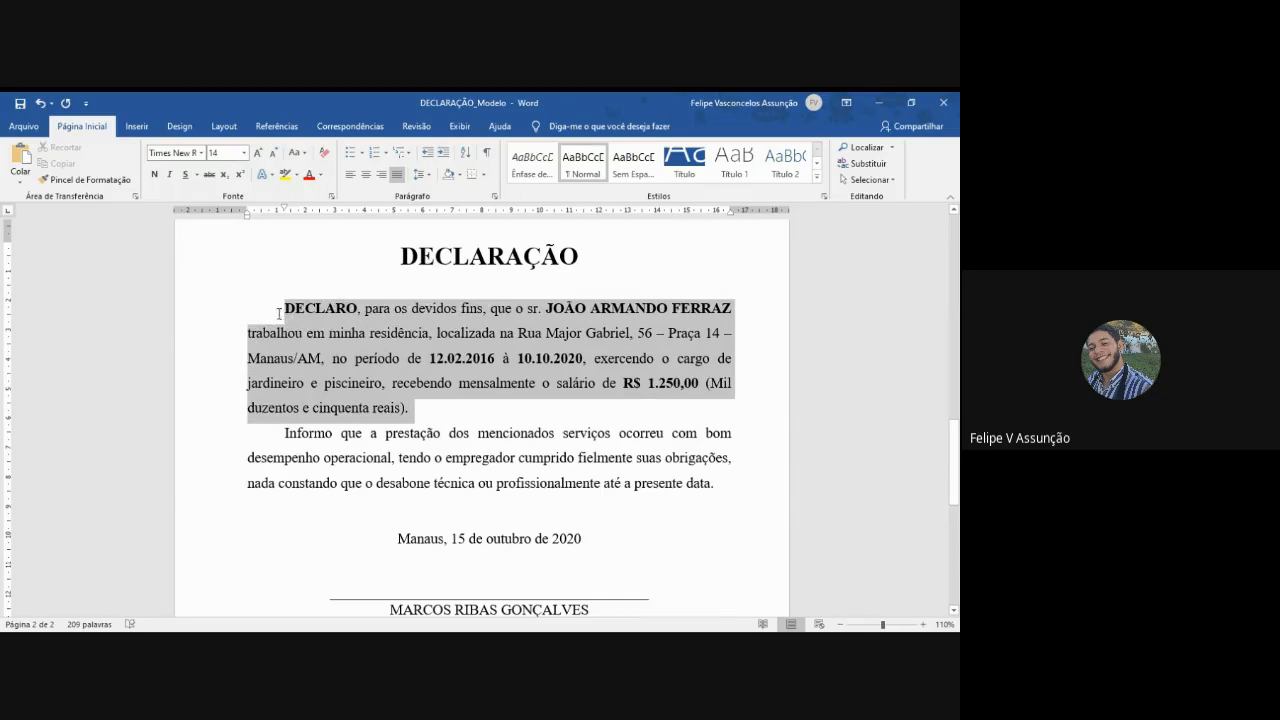
- Review the "Informo" paragraph, its word "desabone", and the date and signature block beneath it
left_click_drag(283, 431, 726, 490)
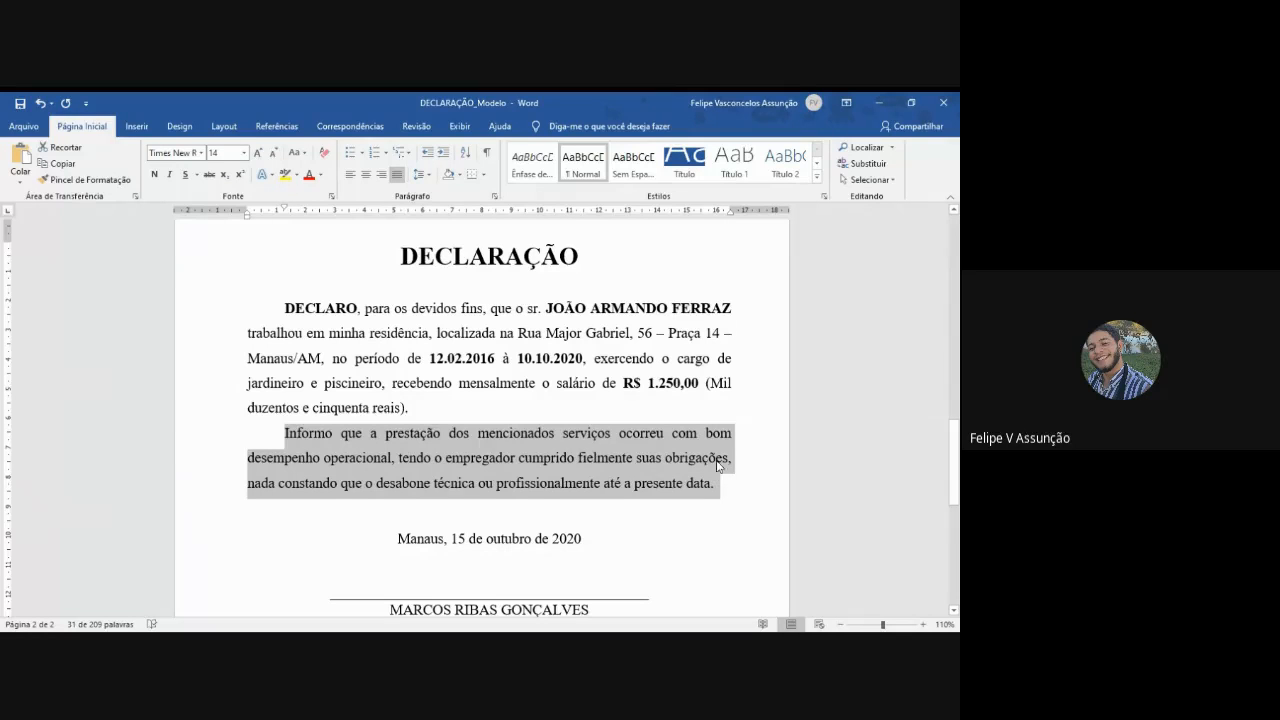
left_click(716, 492)
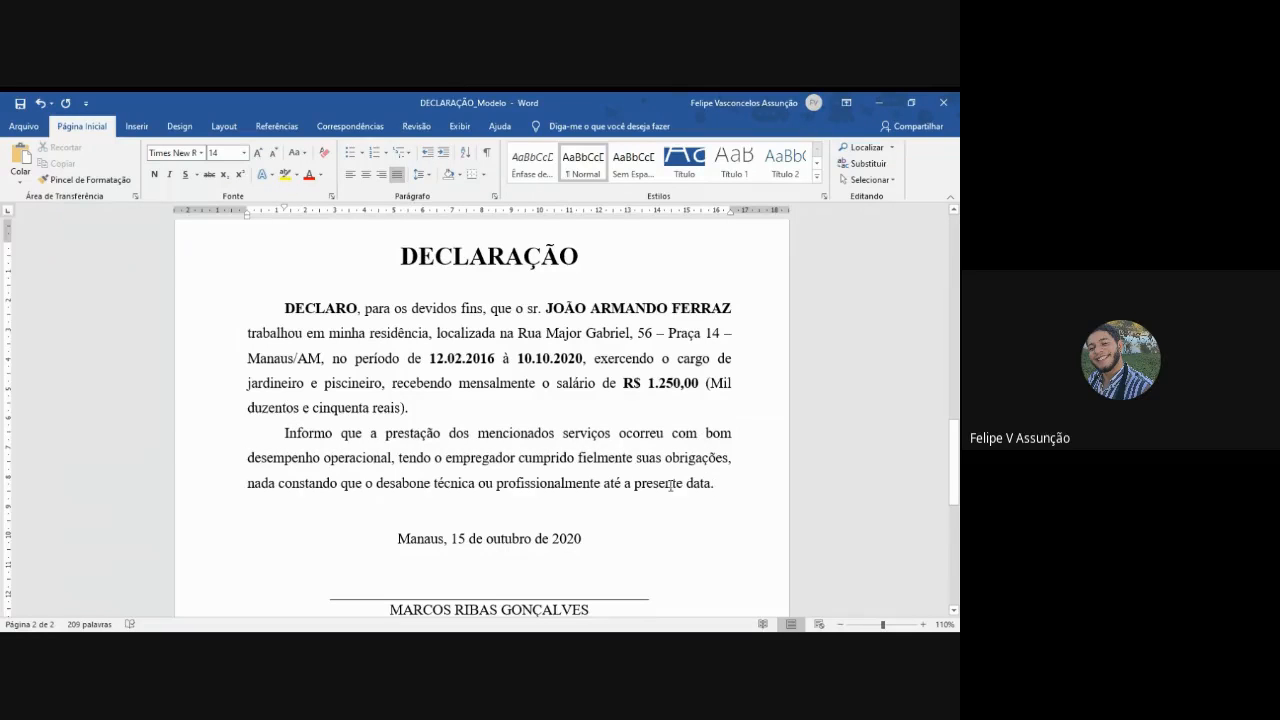
left_click_drag(366, 484, 432, 486)
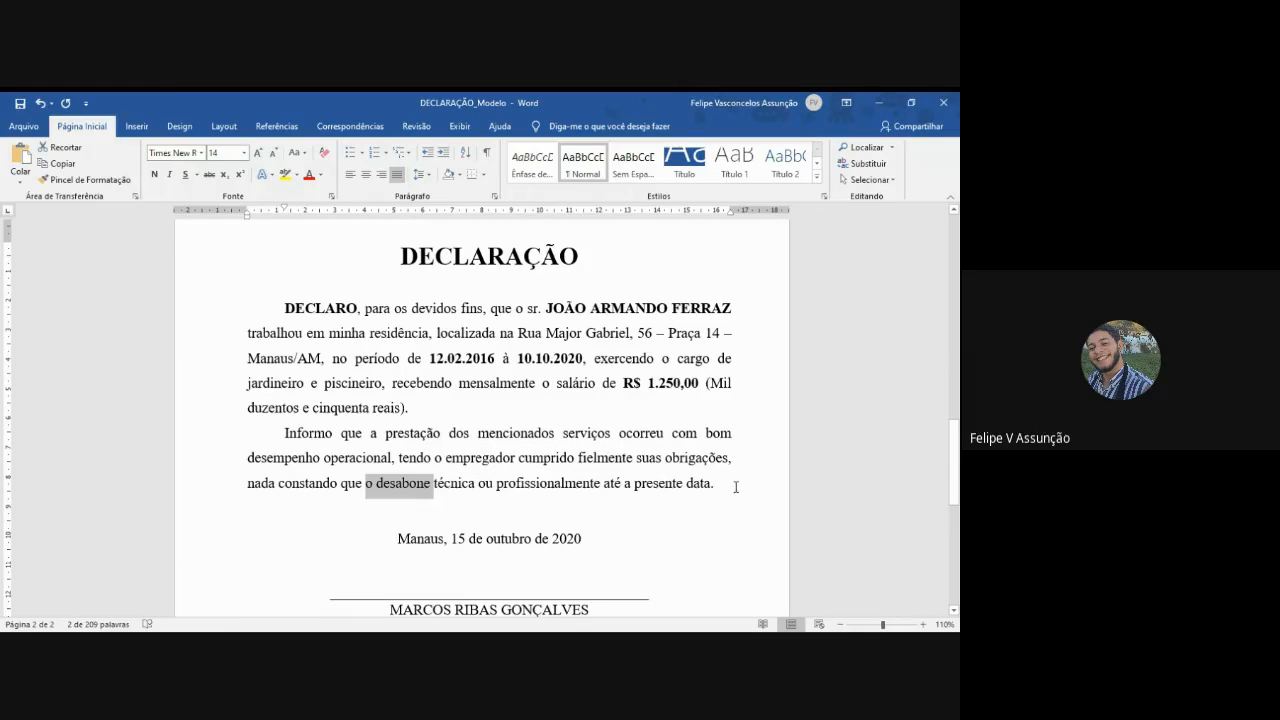
double_click(396, 490)
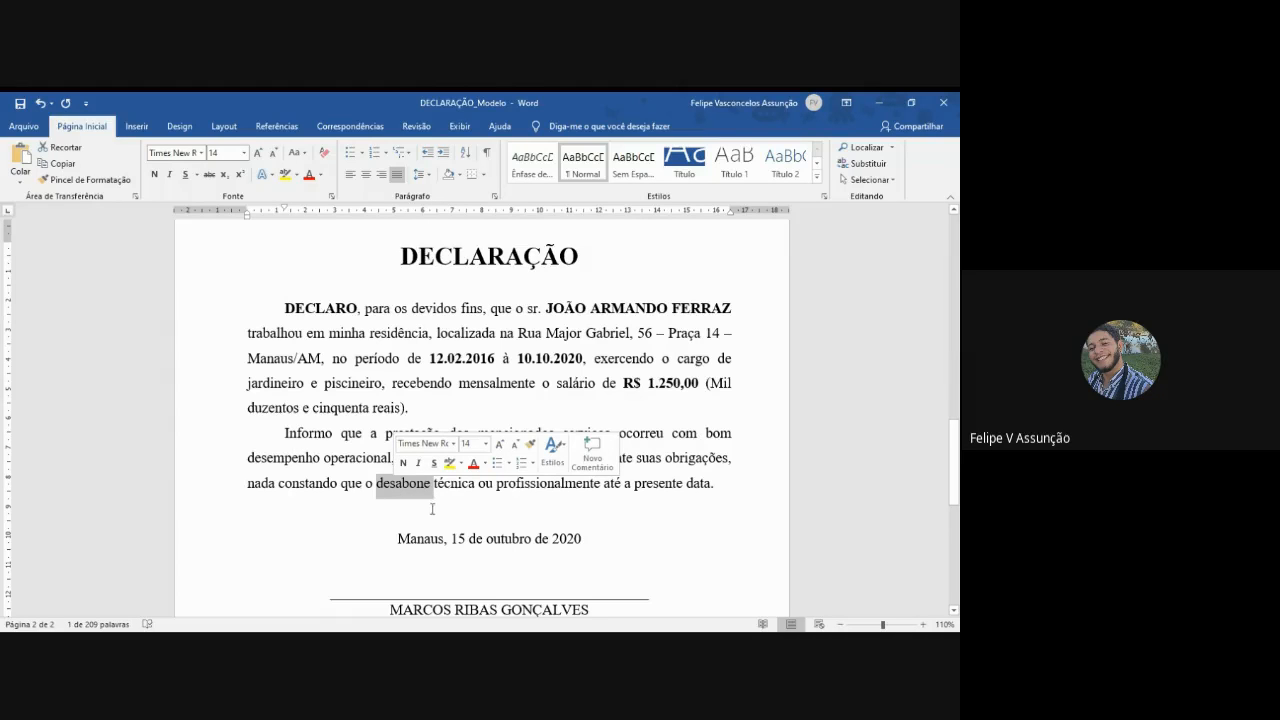
left_click(728, 487)
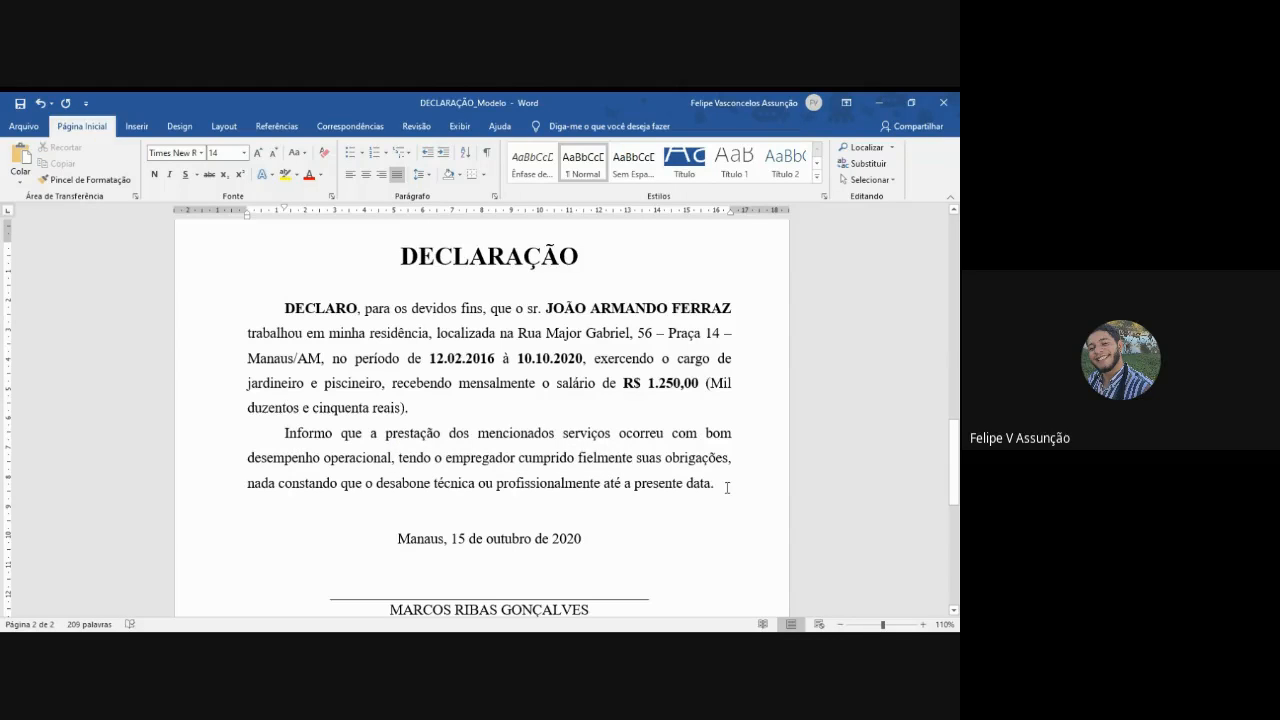
left_click_drag(722, 486, 265, 437)
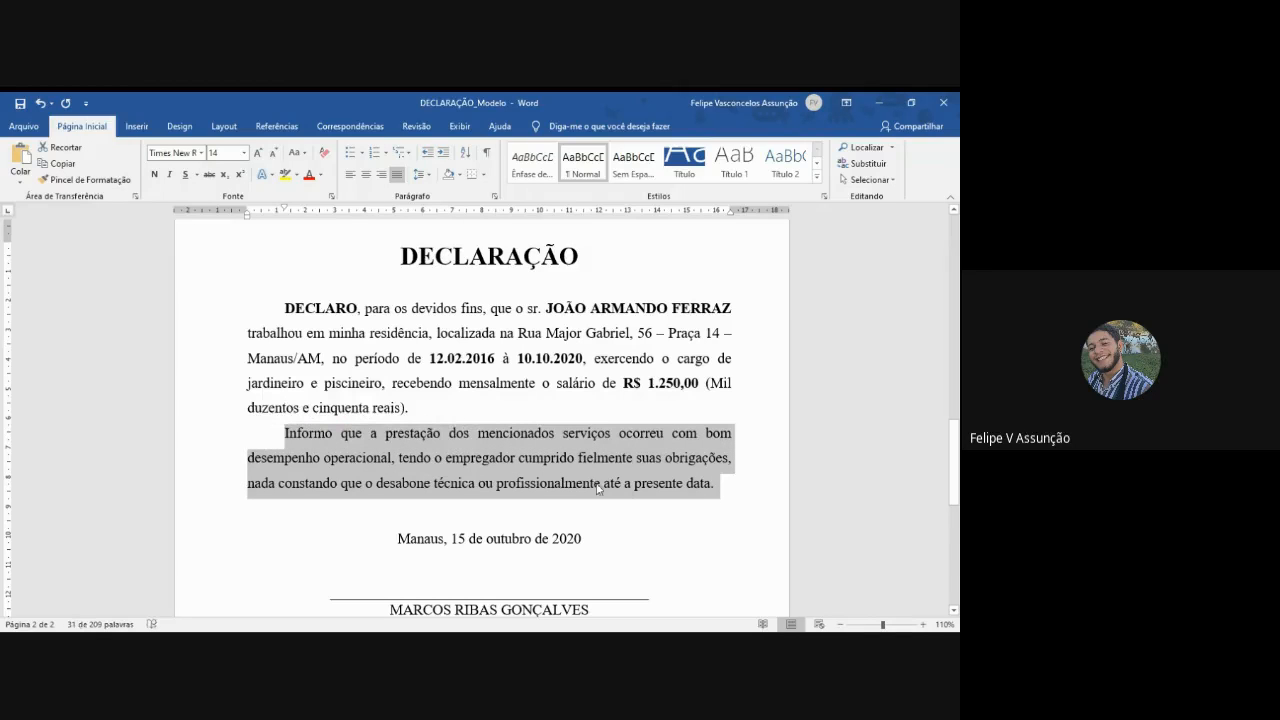
left_click(732, 489)
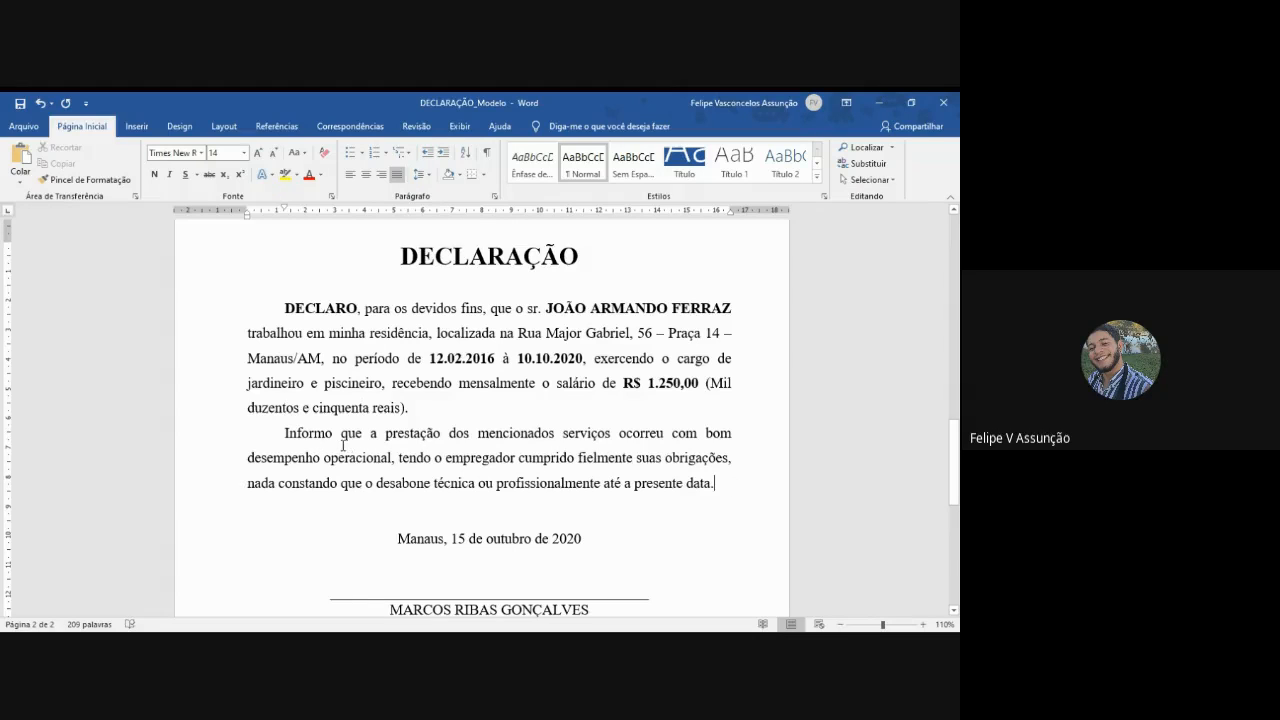
scroll(343, 446, "down", 8)
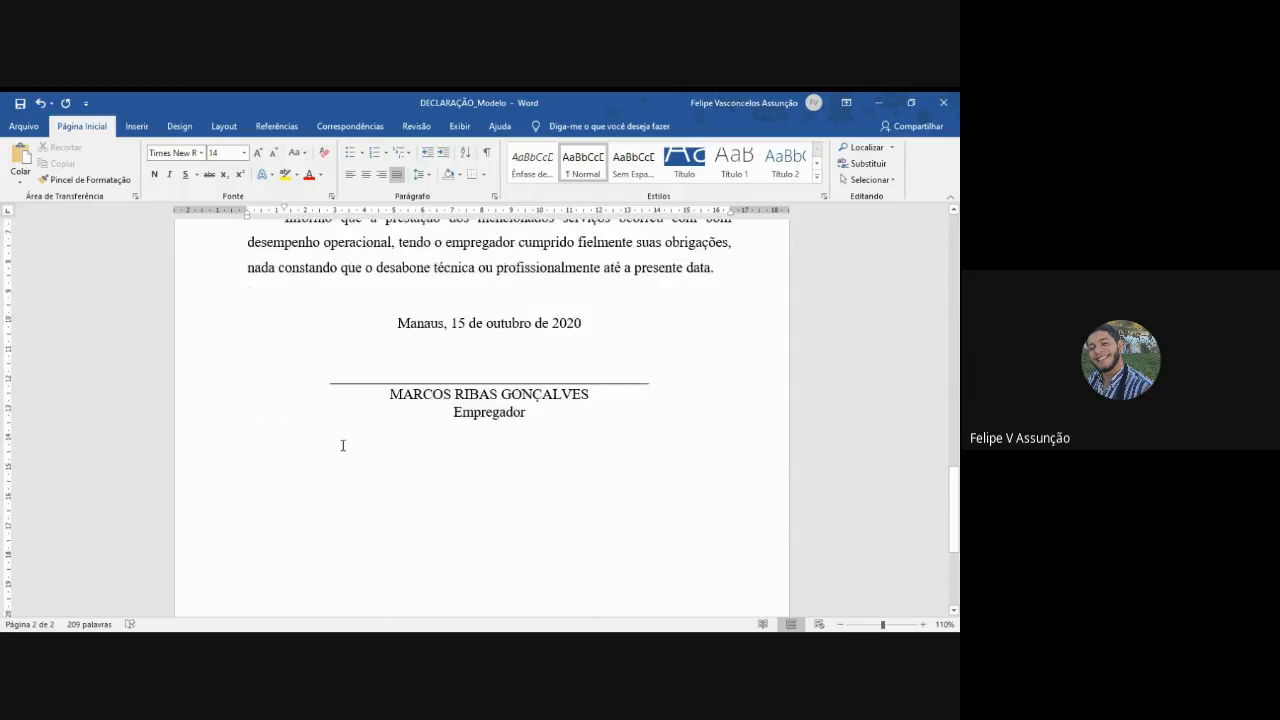
- Insert a "TIMBRE" letterhead placeholder above the first declaration's title, with blank lines separating the two
scroll(340, 448, "up", 15)
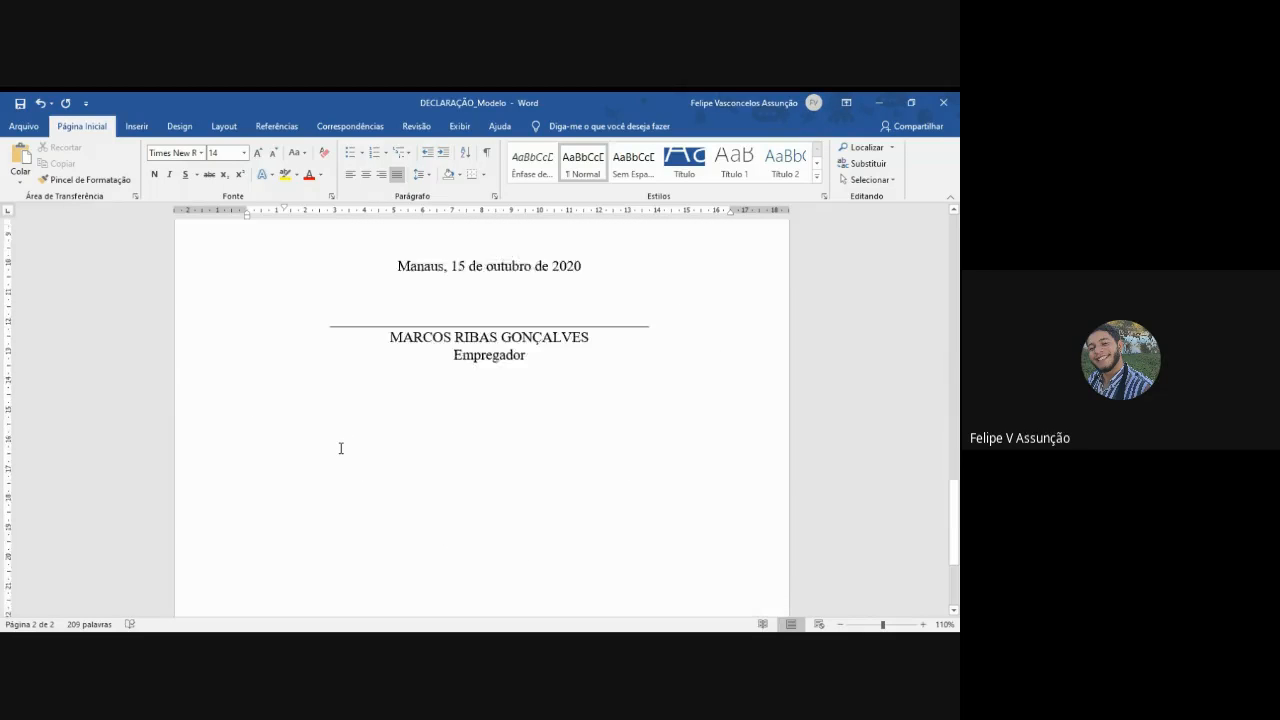
scroll(340, 450, "up", 3)
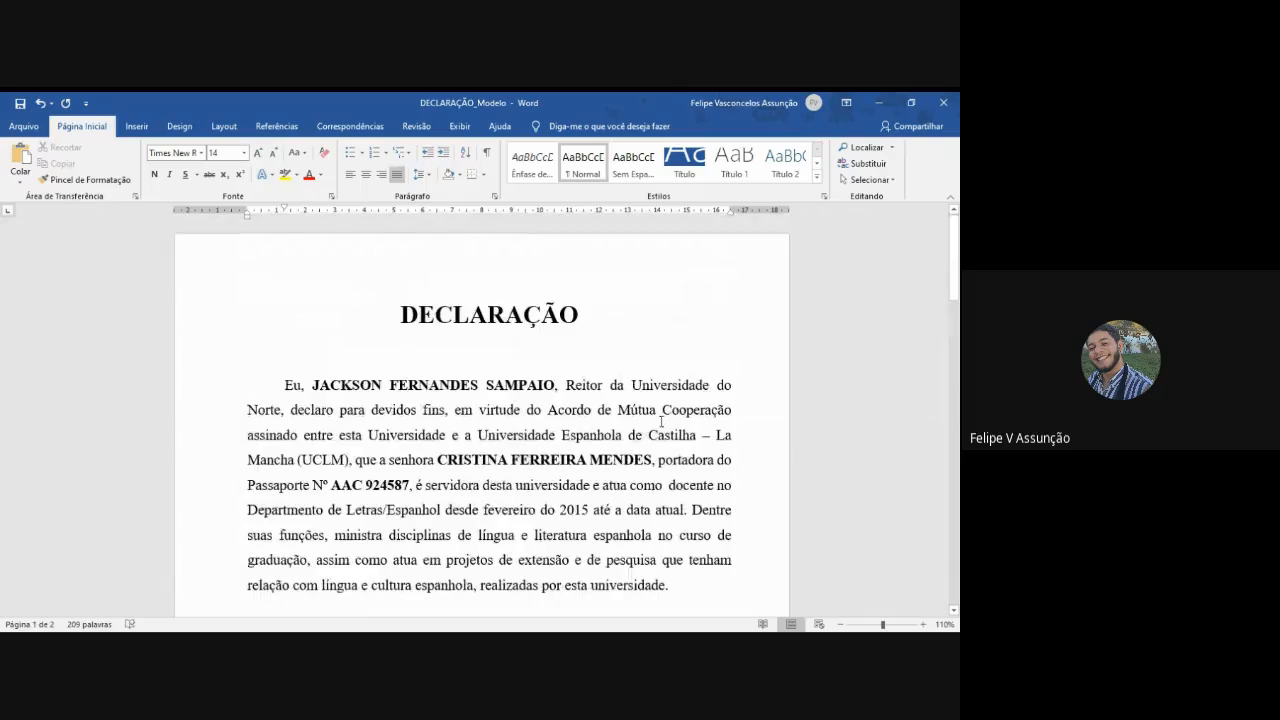
scroll(660, 421, "down", 4)
scroll(660, 422, "up", 3)
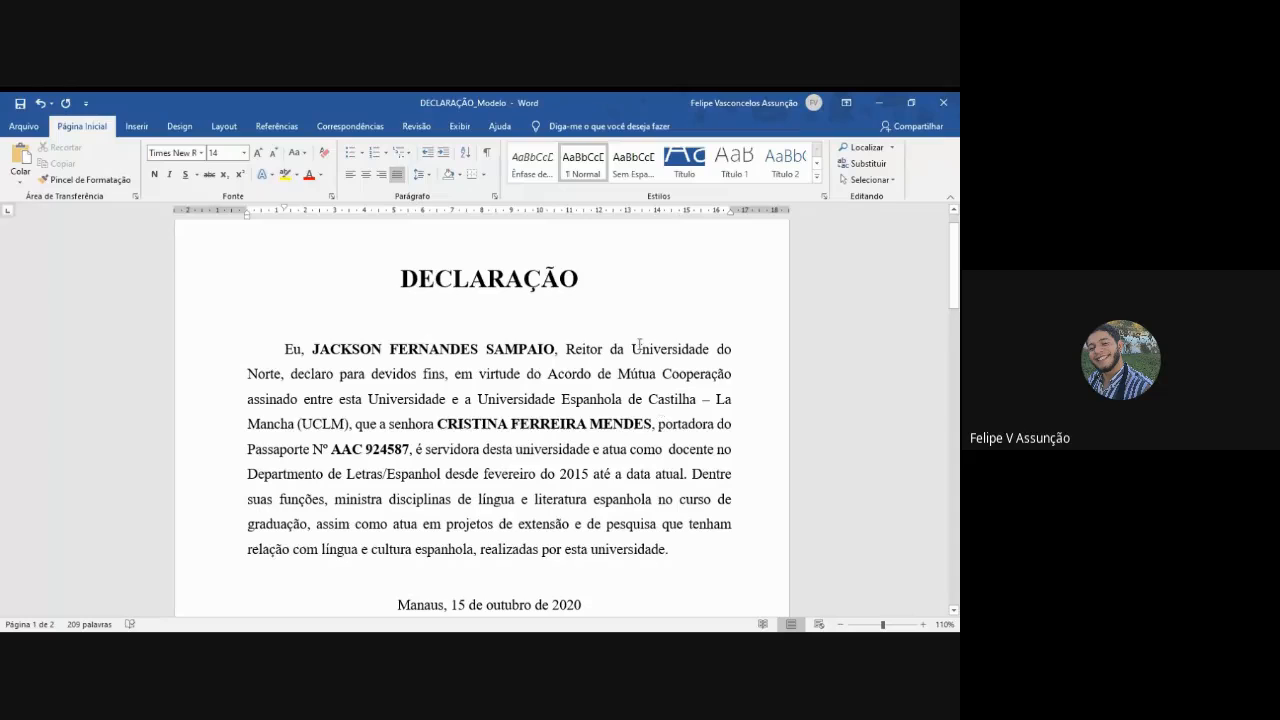
scroll(636, 328, "up", 1)
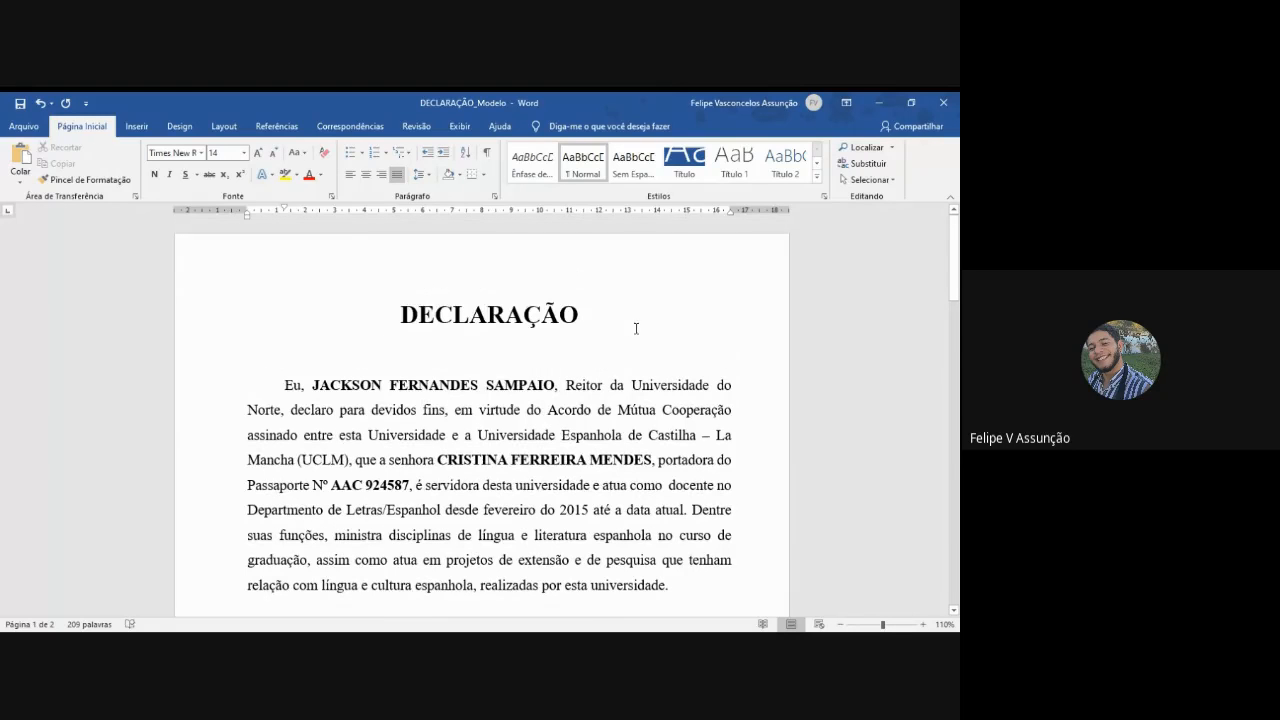
left_click(398, 297)
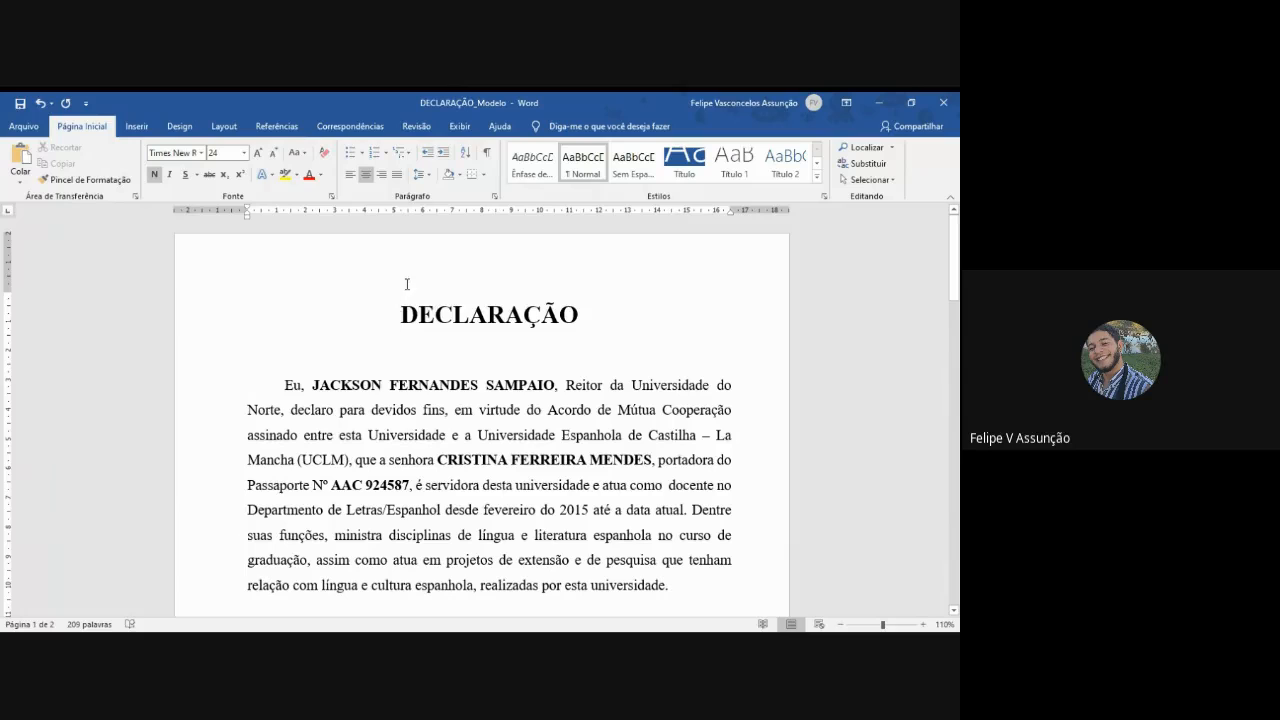
key("Return")
key("Return")
key("Return")
key("Up")
key("Up")
key("Up")
type("TIMBRE")
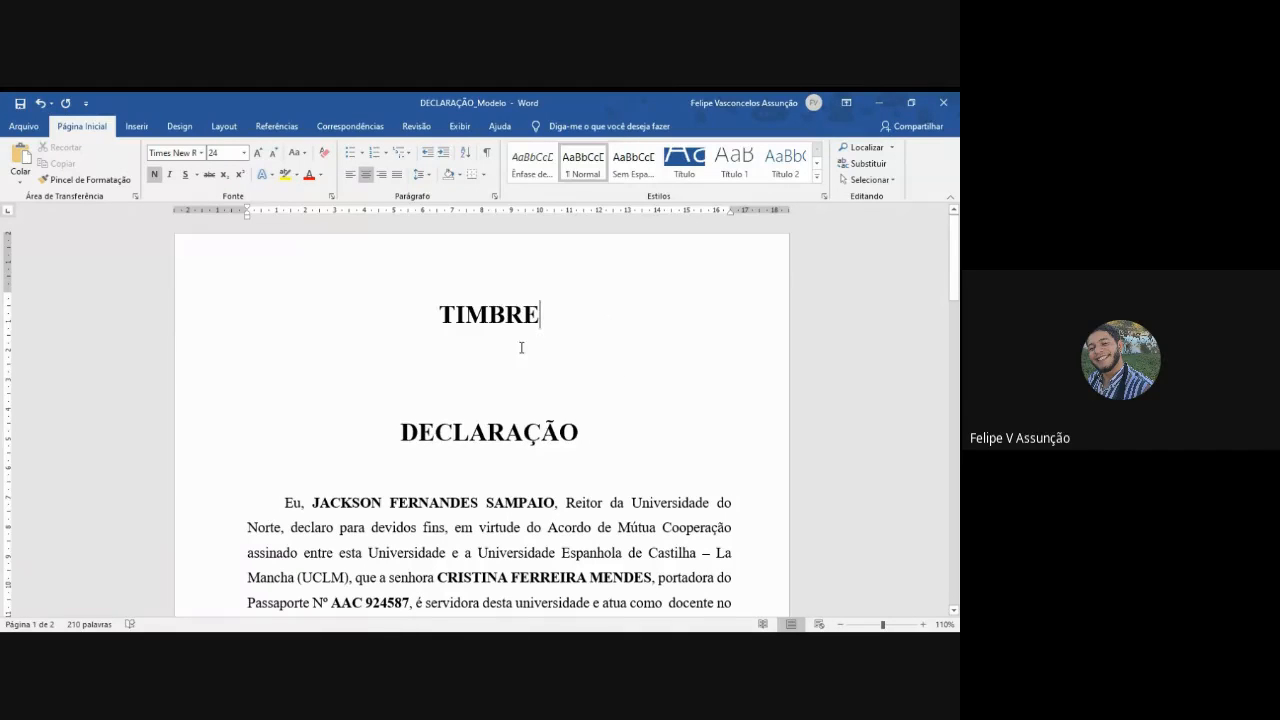
- Delete the "TIMBRE" placeholder and the blank lines beneath it above the first declaration's title
left_click_drag(491, 400, 418, 301)
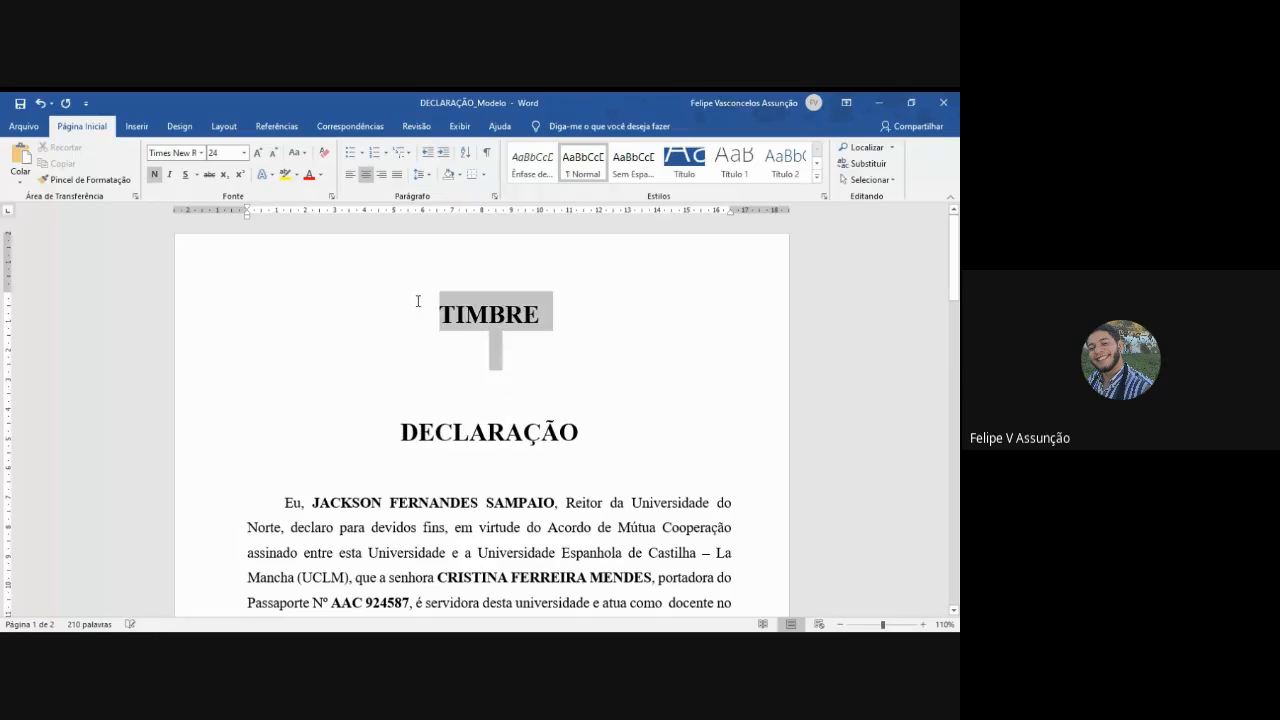
key("Delete")
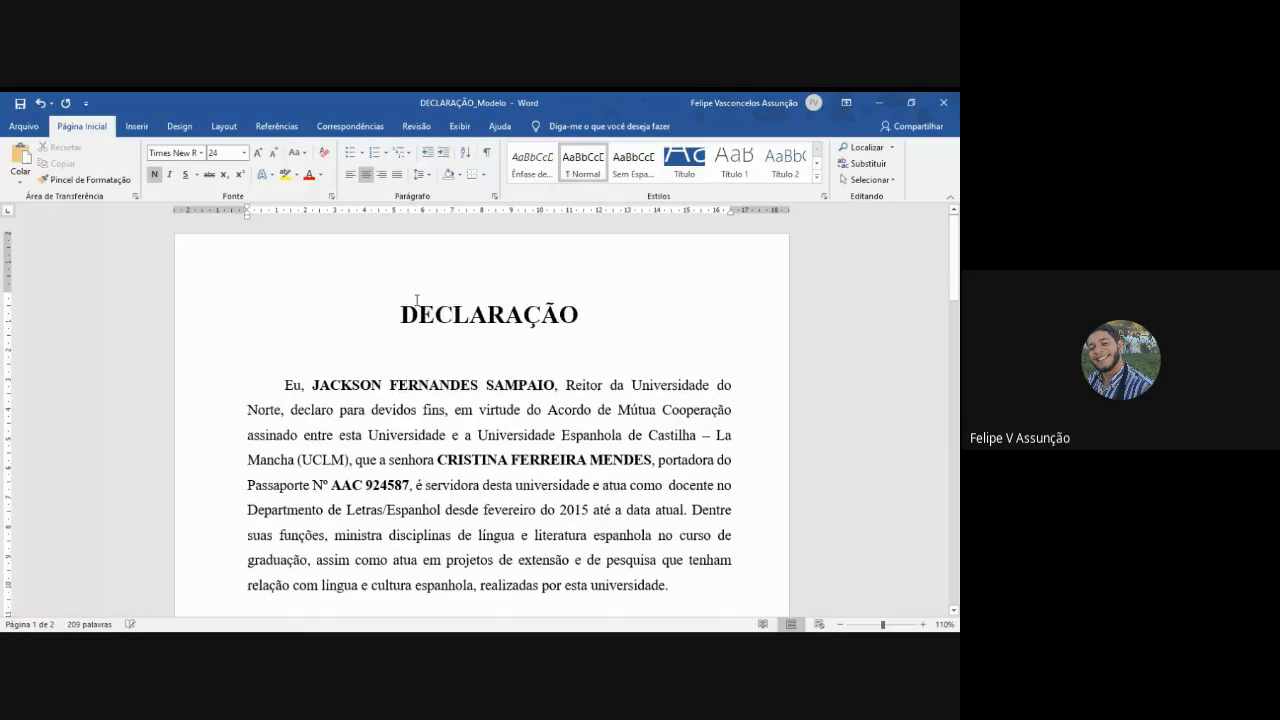
- Check the second declaration's title and the first declaration's signature block, and restore the document window to a smaller size
scroll(420, 302, "down", 15)
left_click(547, 381)
left_click(600, 364)
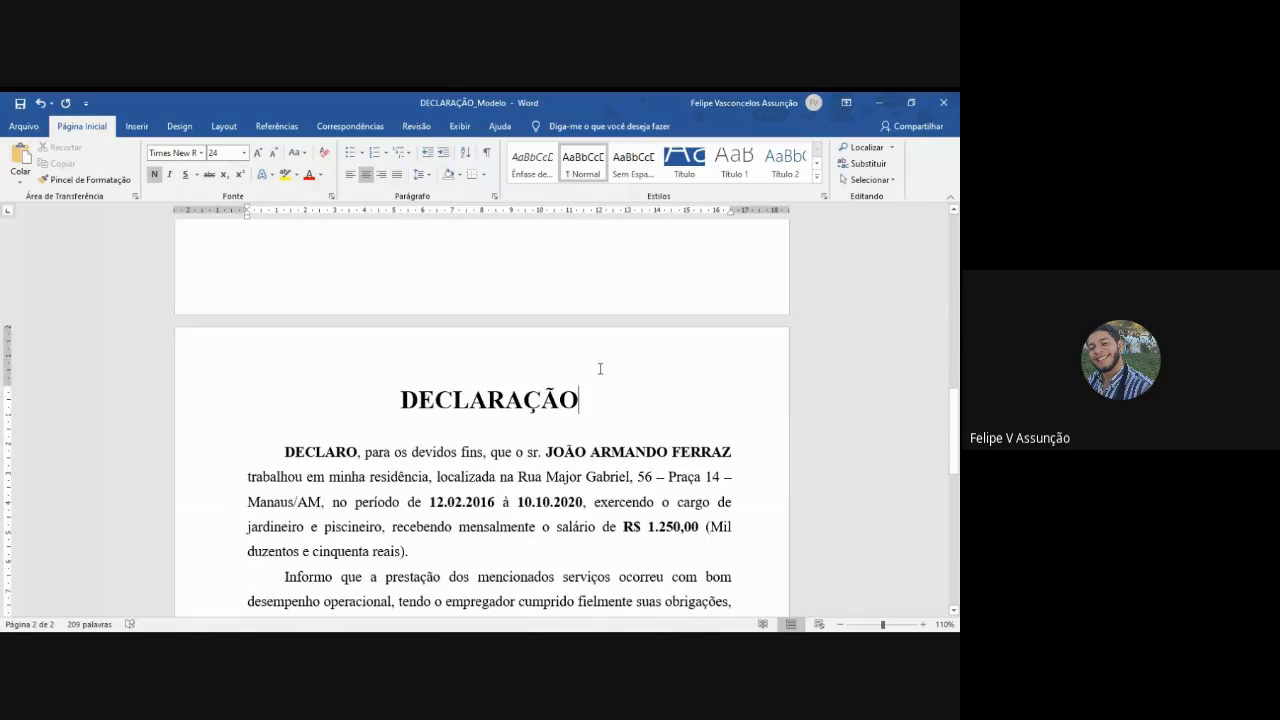
scroll(600, 380, "down", 8)
scroll(602, 399, "up", 10)
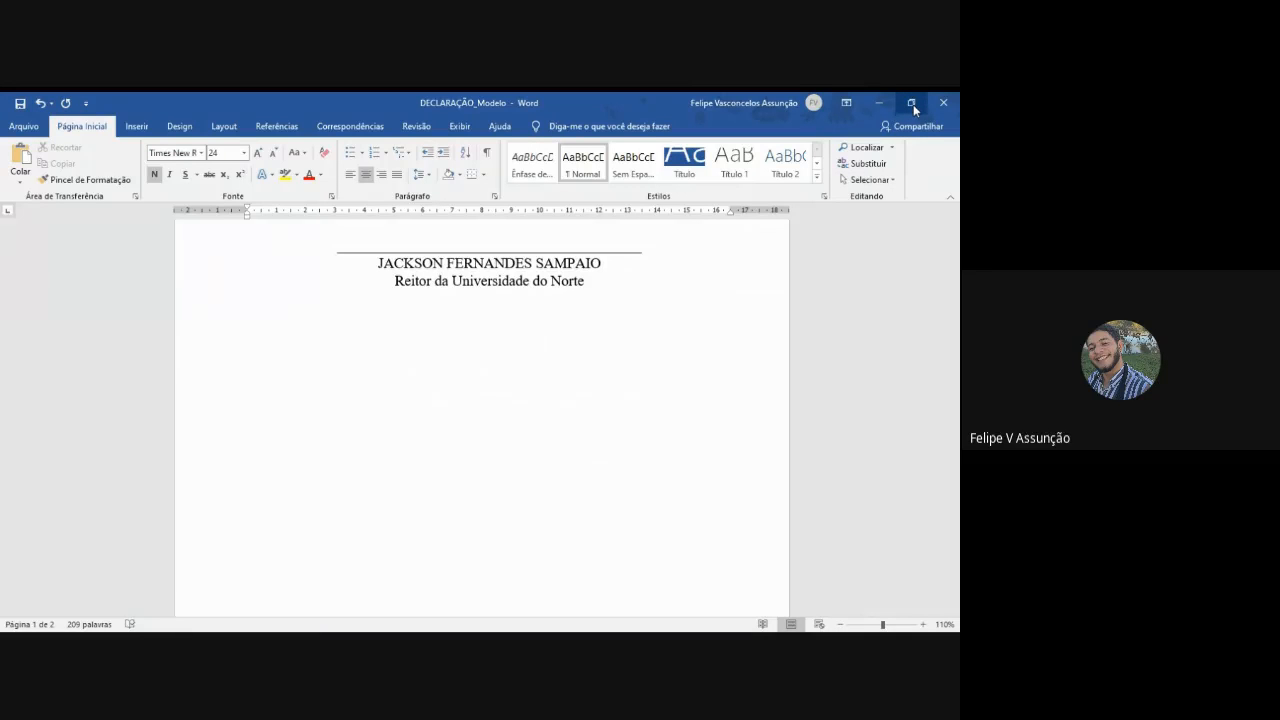
left_click(913, 104)
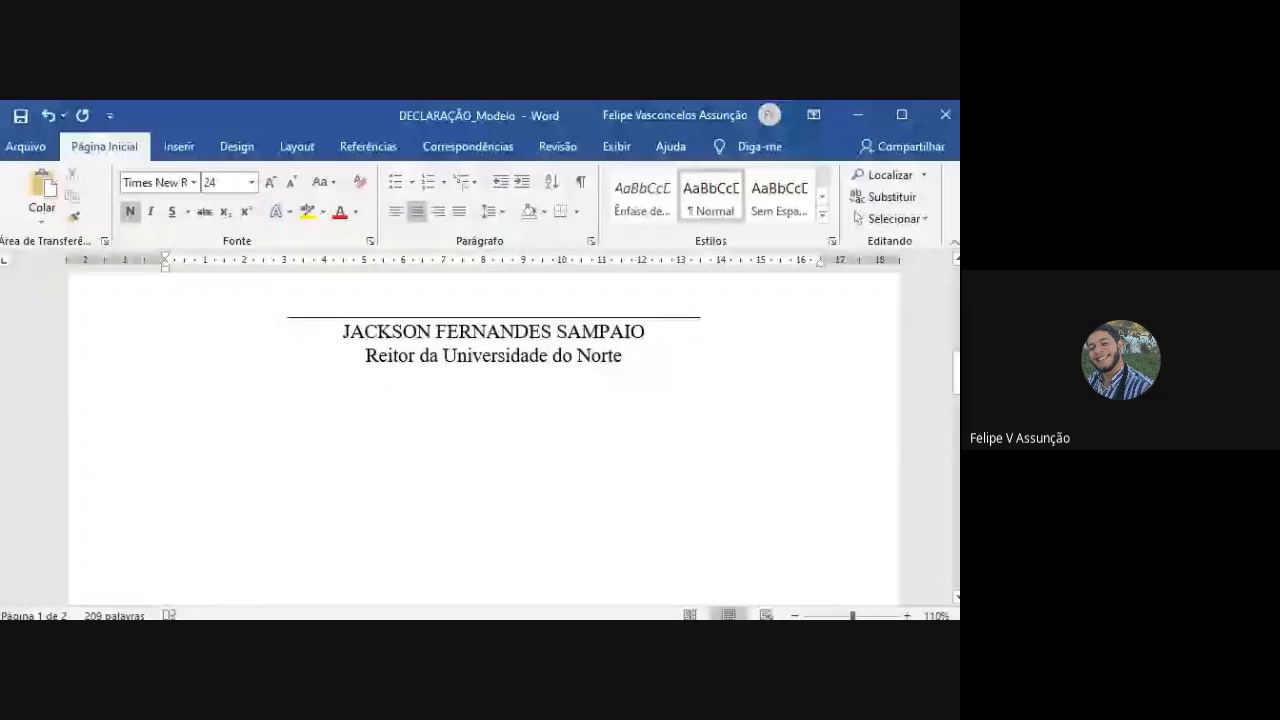
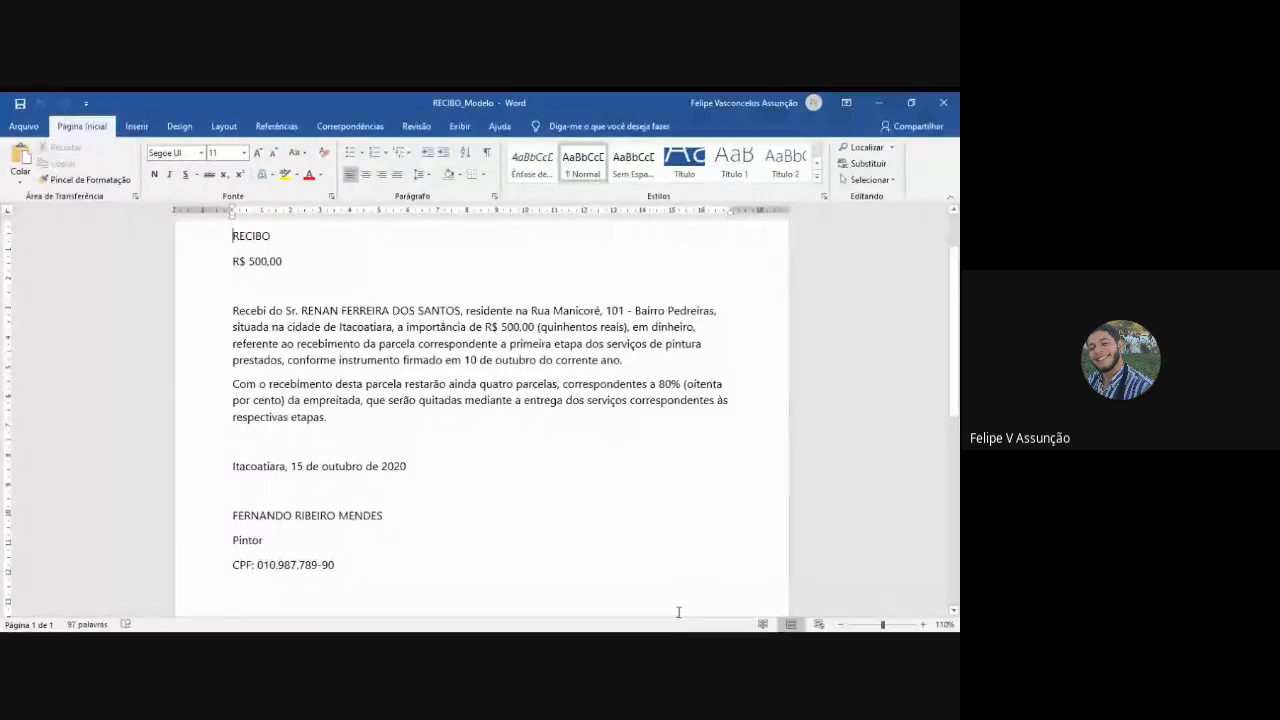
- Right-align the amount "R$ 500,00" beneath the title of the RECIBO_Modelo receipt
scroll(510, 400, "up", 2)
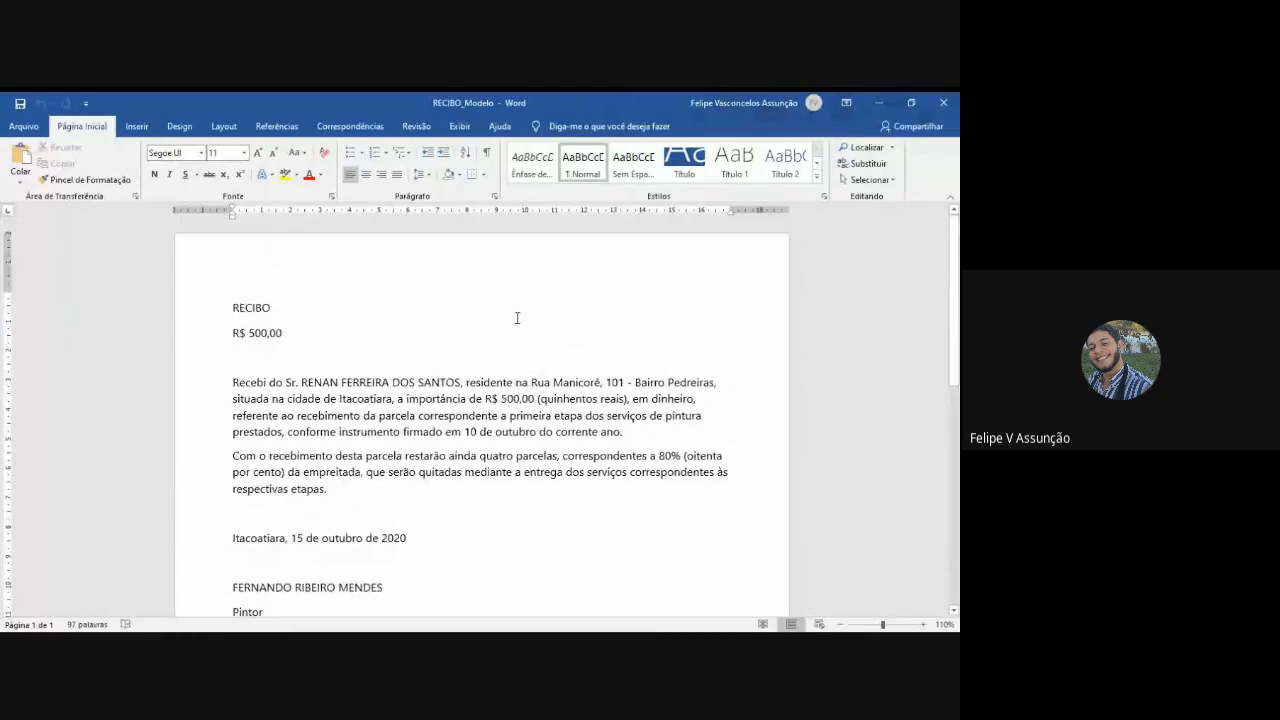
scroll(502, 365, "down", 3)
scroll(501, 366, "down", 3)
scroll(500, 366, "up", 2)
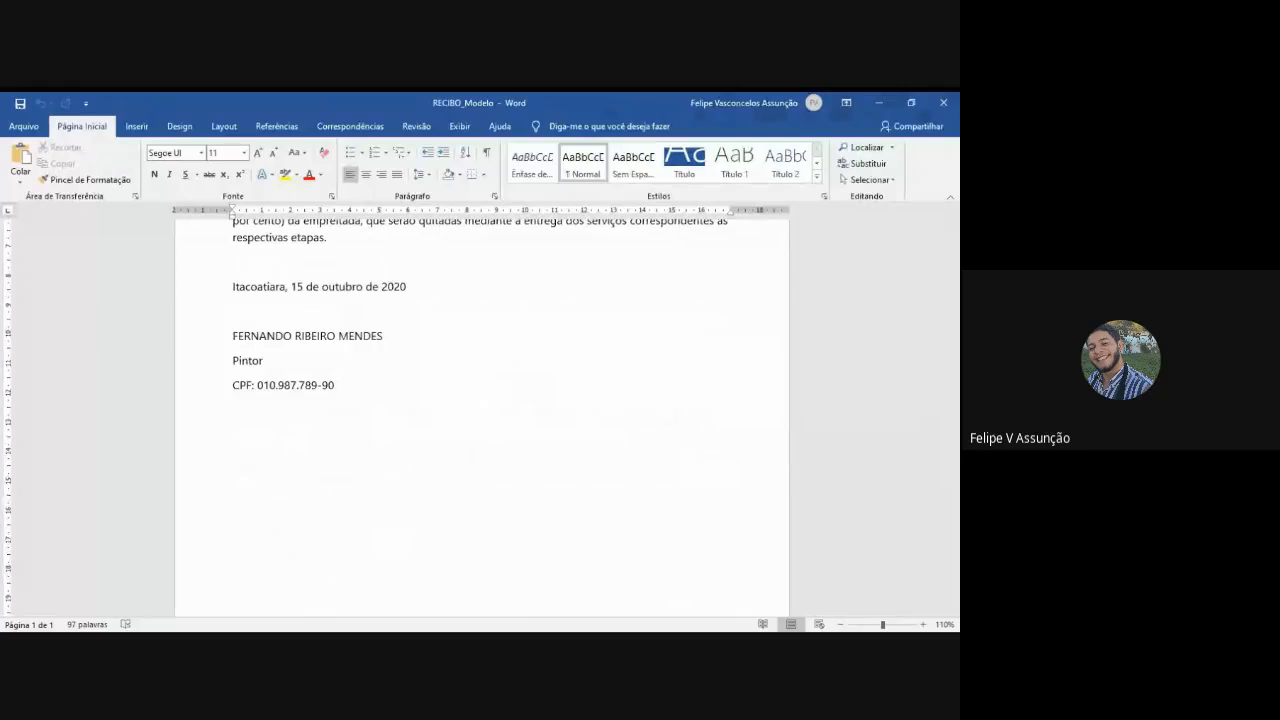
key("alt+Tab")
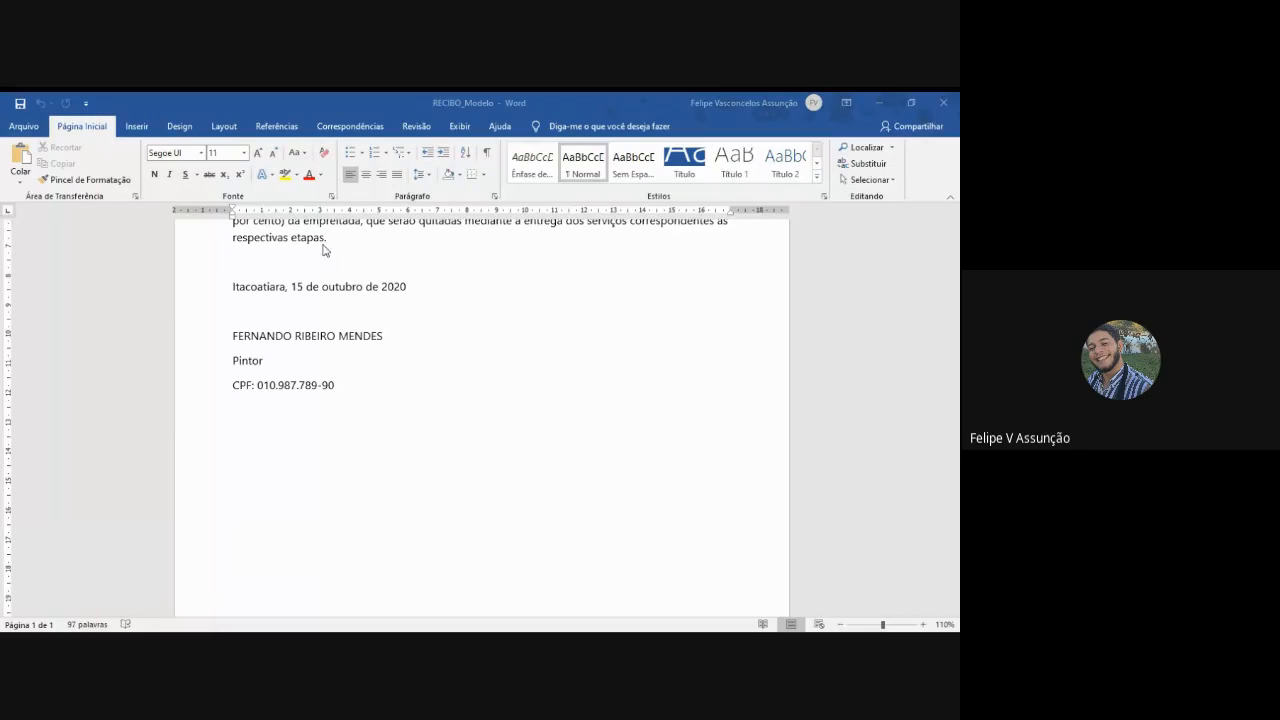
scroll(310, 292, "up", 5)
left_click(245, 314)
double_click(246, 310)
left_click_drag(283, 334, 232, 335)
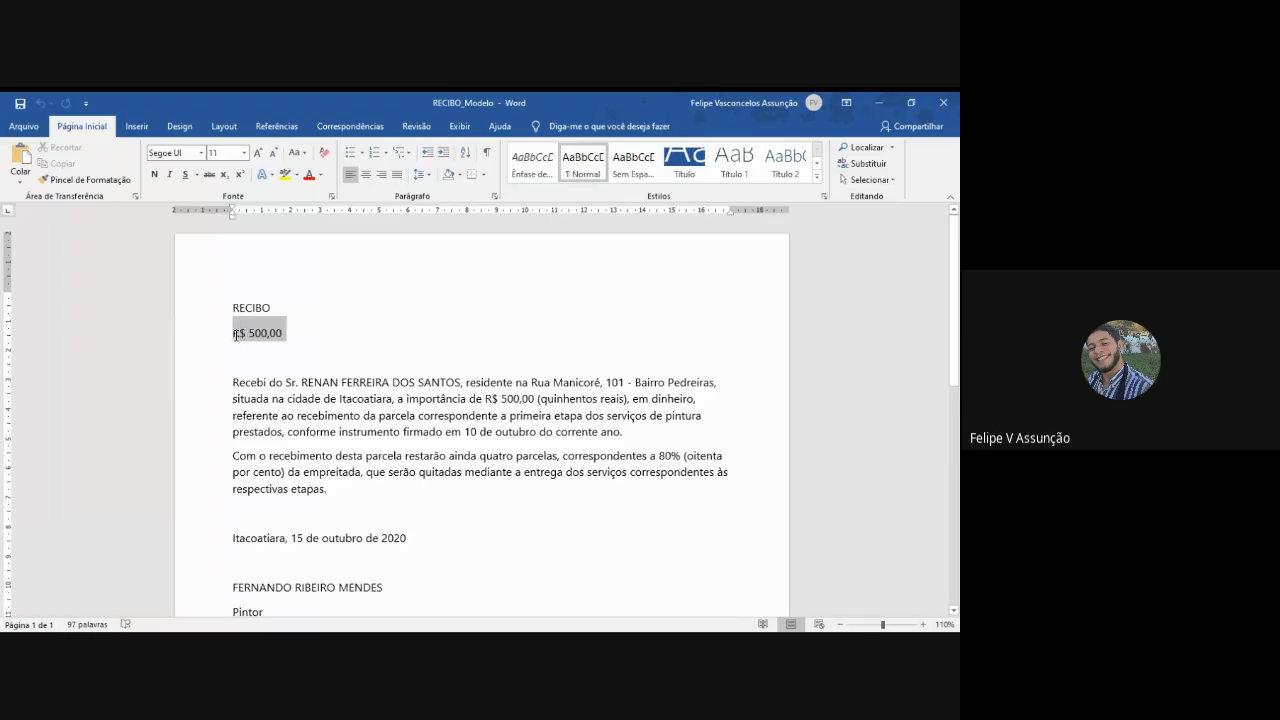
left_click(381, 175)
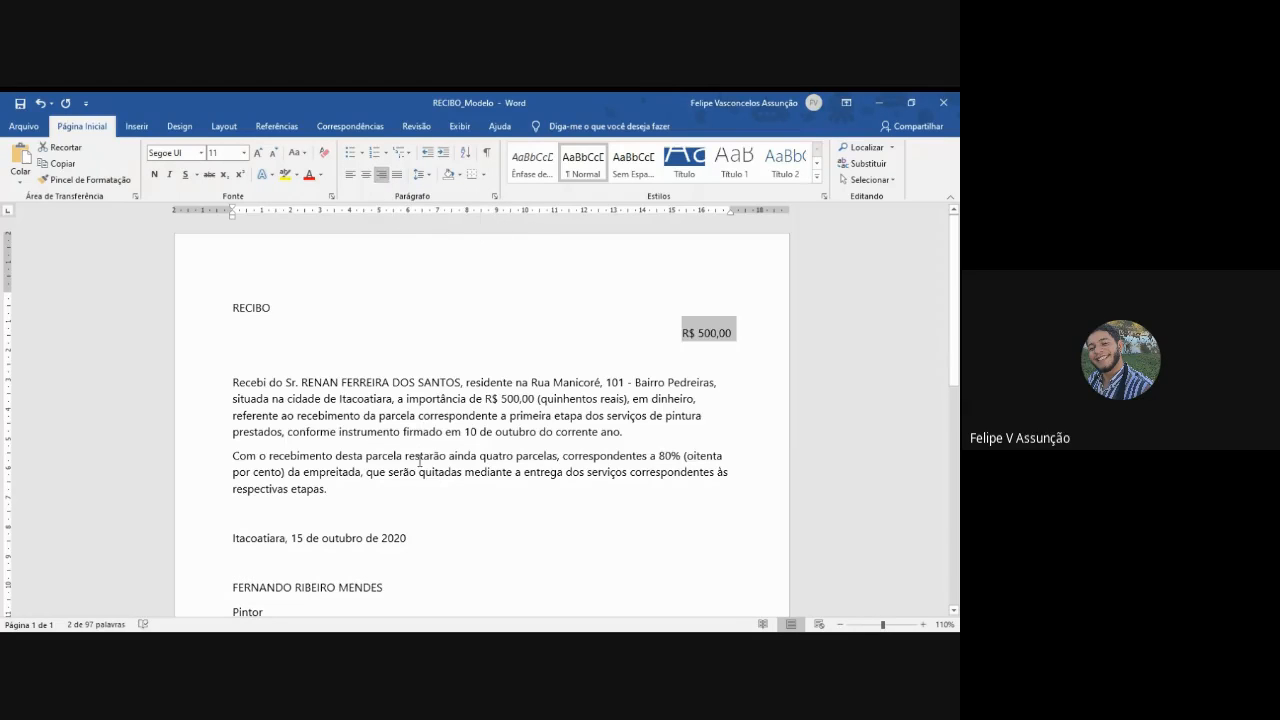
- Centre the title "RECIBO", make it bold, and set its font size to 24
left_click(395, 487)
double_click(254, 307)
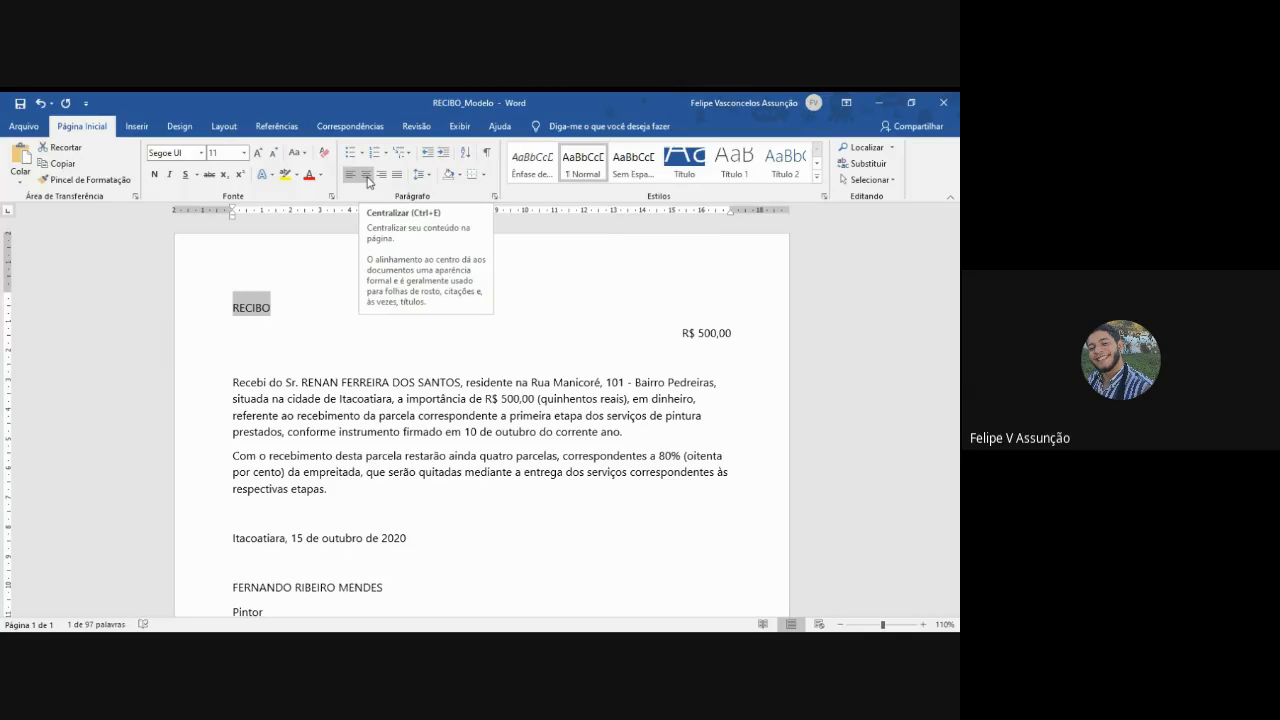
left_click(367, 177)
left_click(154, 174)
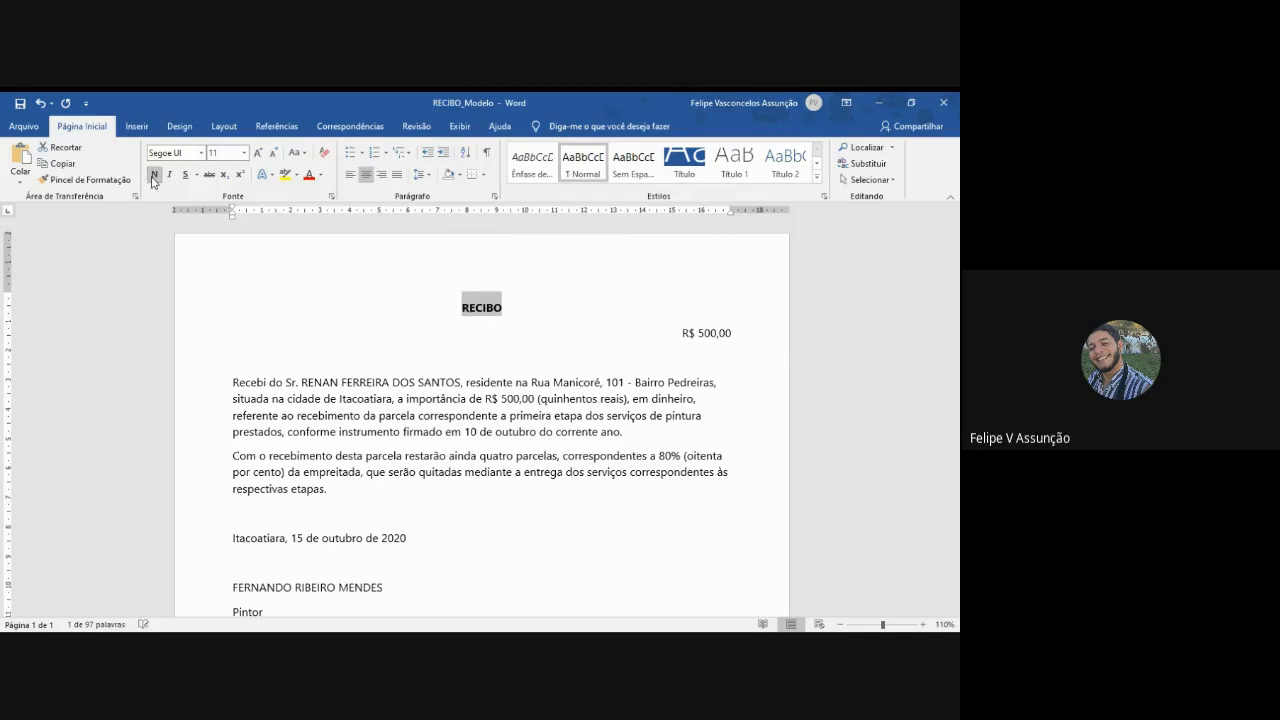
left_click(227, 153)
type("24")
key("Return")
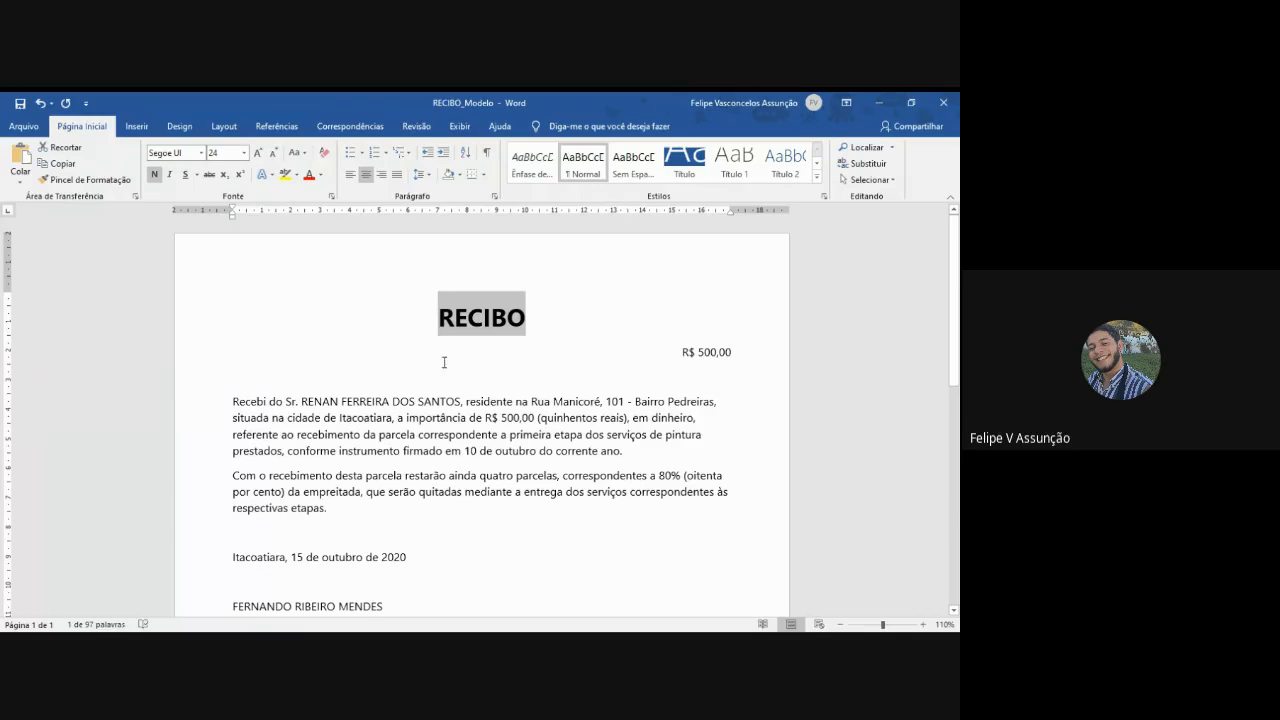
- Justify the receipt's two body paragraphs and set their font size to 14
scroll(568, 410, "down", 1)
scroll(571, 417, "down", 1)
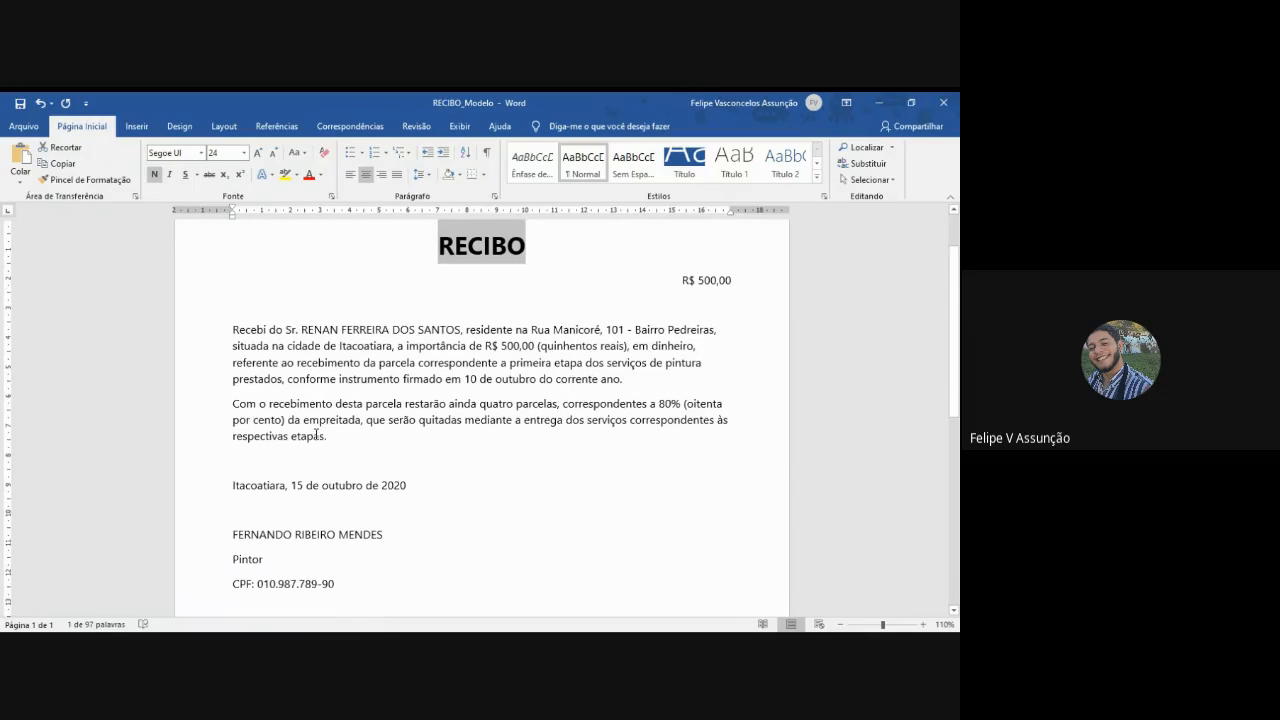
left_click_drag(326, 437, 234, 329)
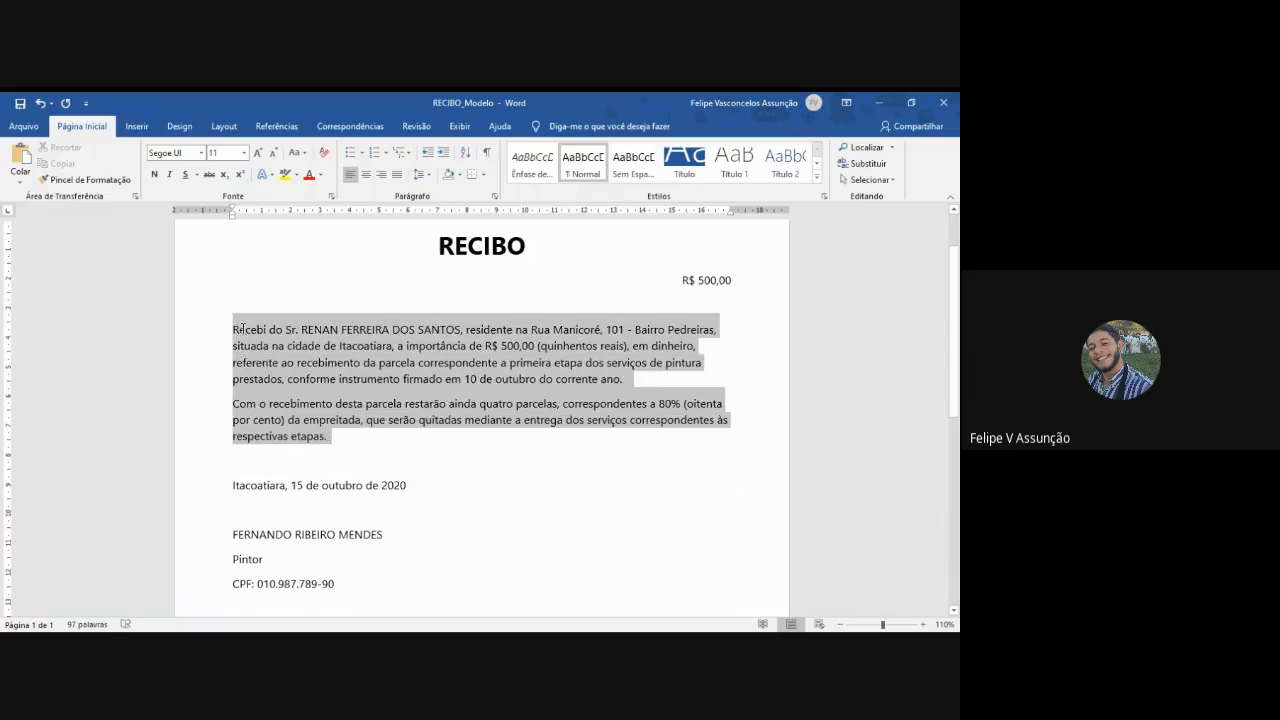
left_click(397, 174)
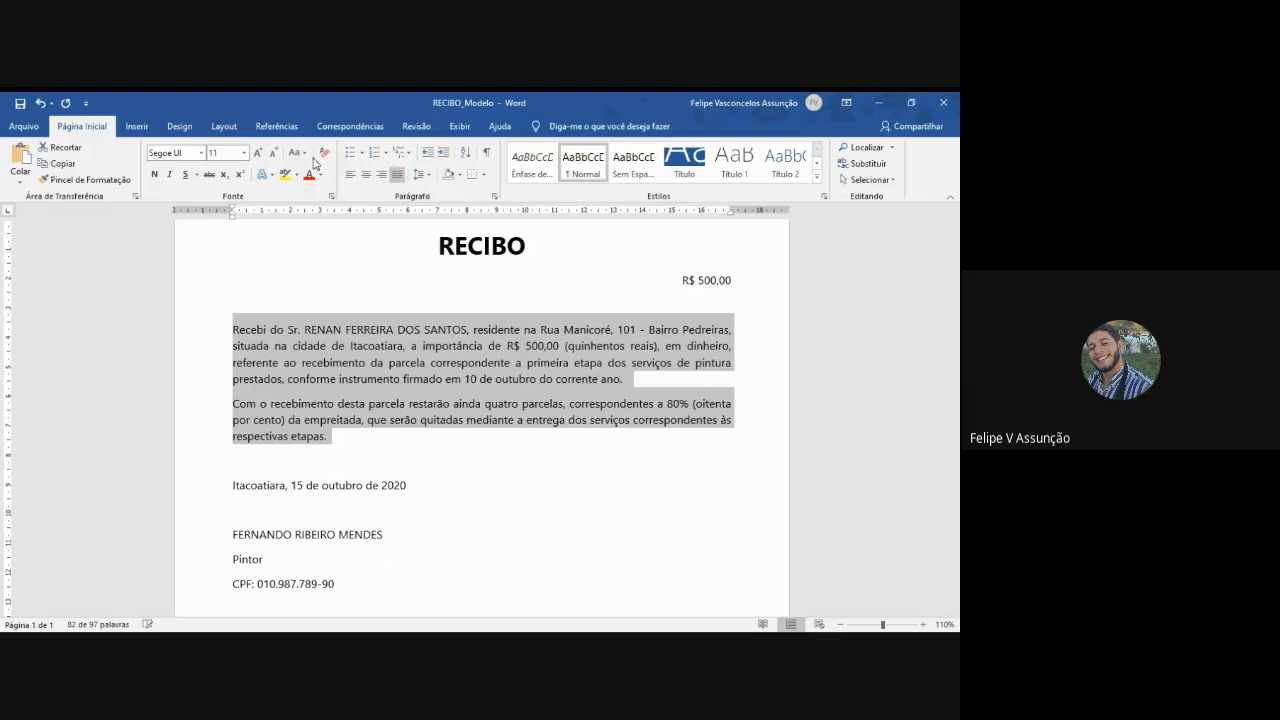
left_click(223, 153)
type("14")
key("Return")
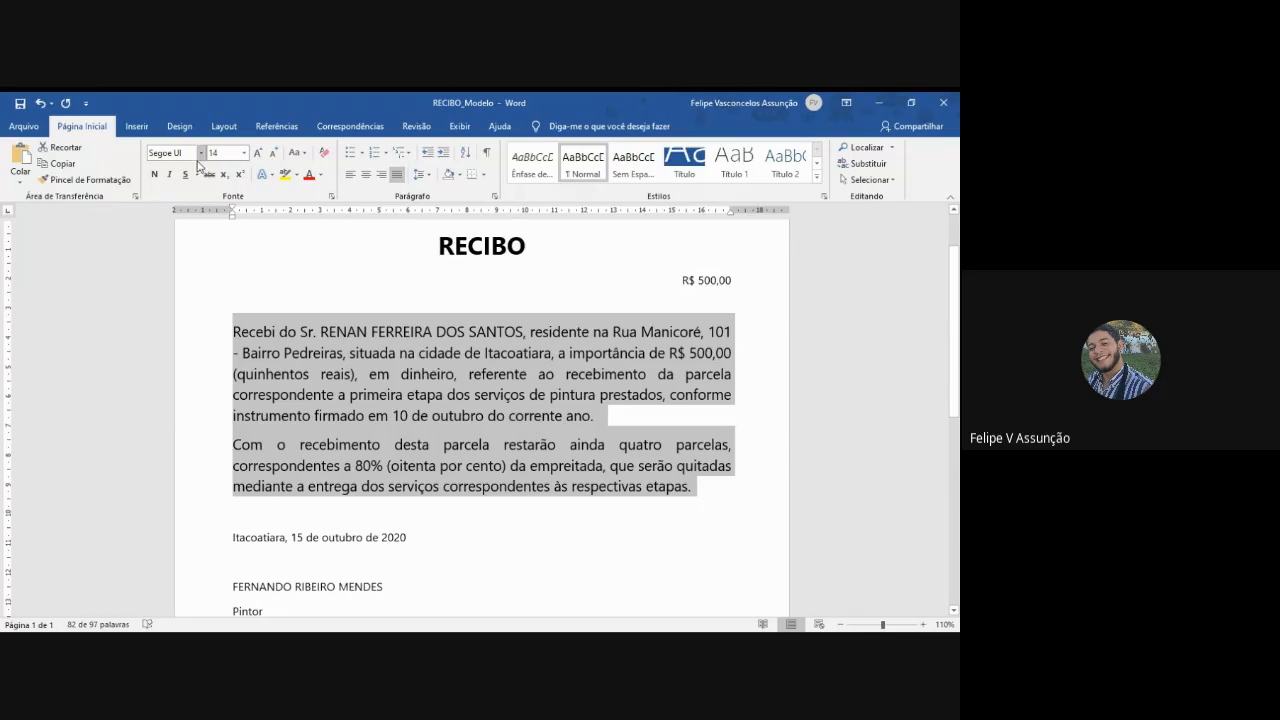
left_click(185, 153)
- Indent the first line of both body paragraphs, "Recebi do Sr." and "Com o recebimento", by one tab
left_click(247, 334)
left_click(230, 331)
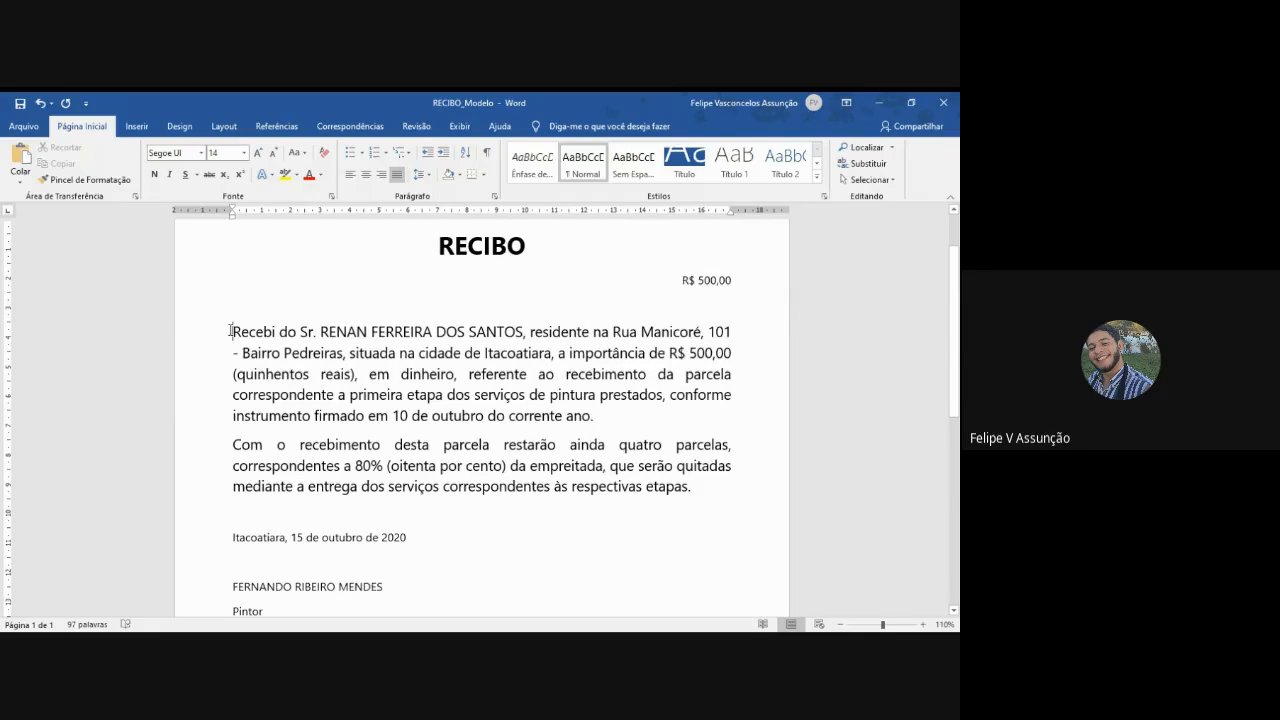
key("Tab")
left_click(234, 449)
key("Tab")
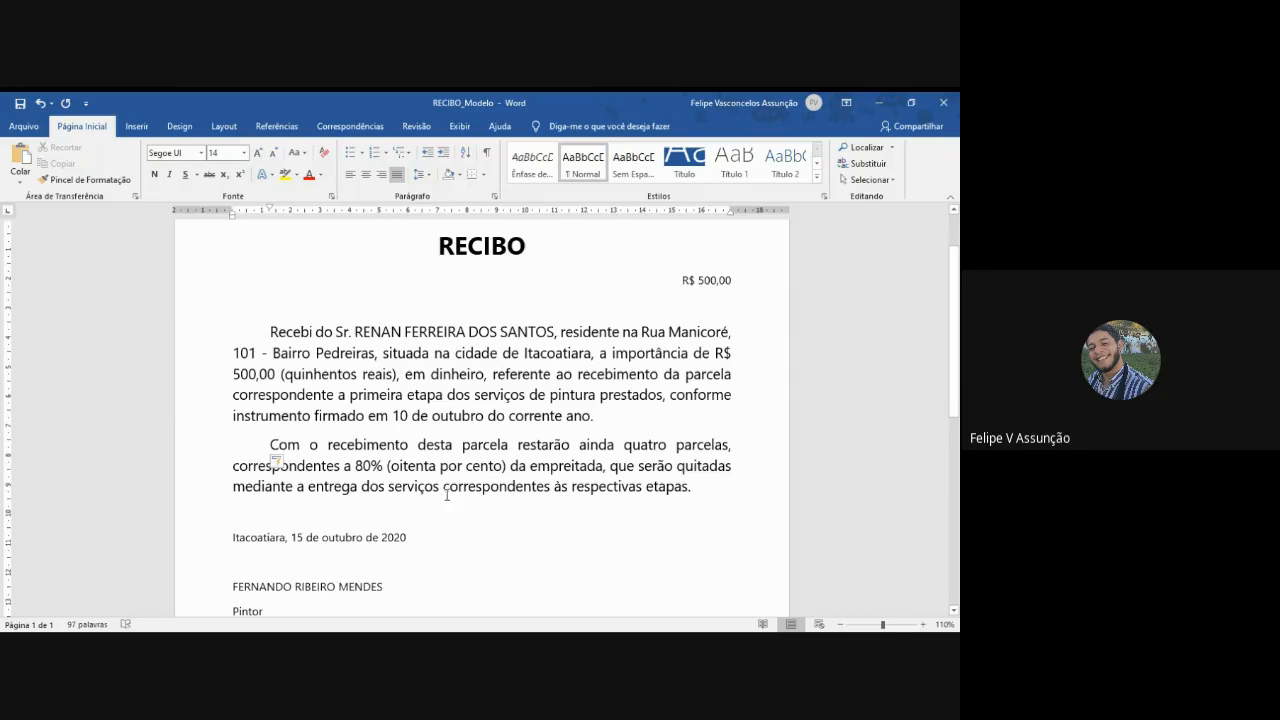
- Centre the date line "Itacoatiara, 15 de outubro de 2020" and set its font size to 14
scroll(503, 506, "down", 1)
scroll(503, 506, "down", 4)
left_click_drag(408, 393, 250, 387)
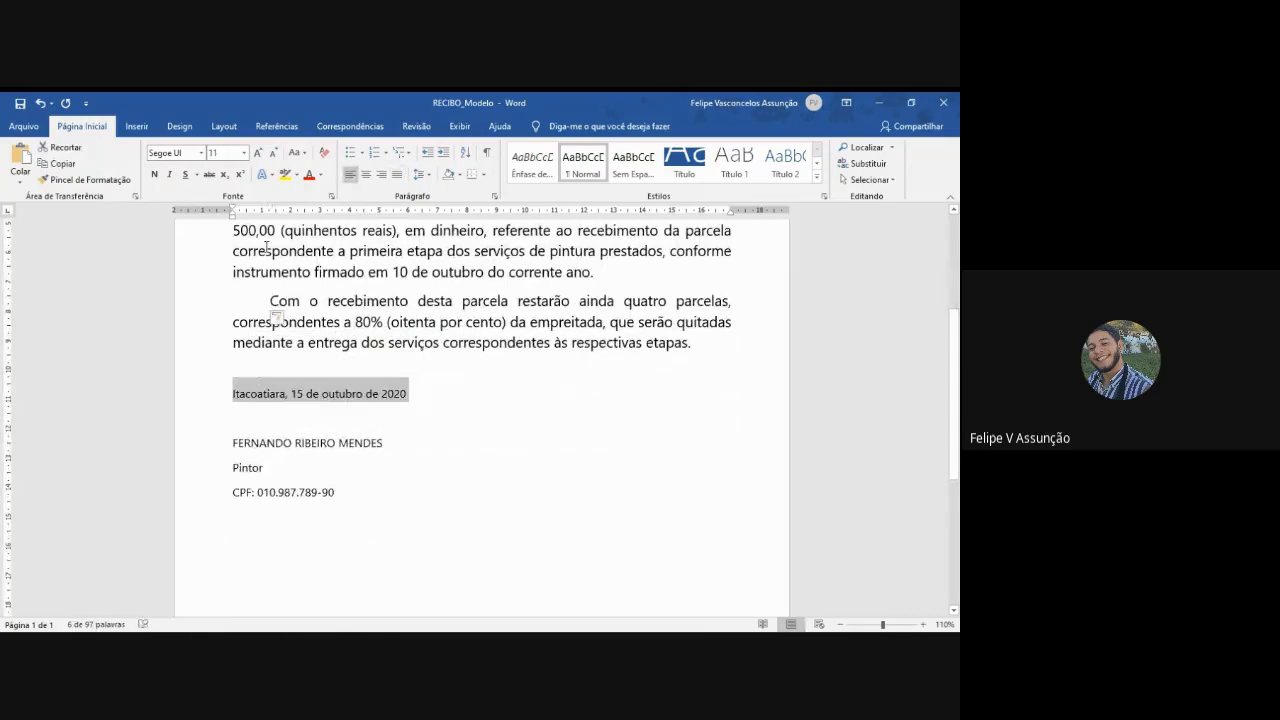
left_click(366, 174)
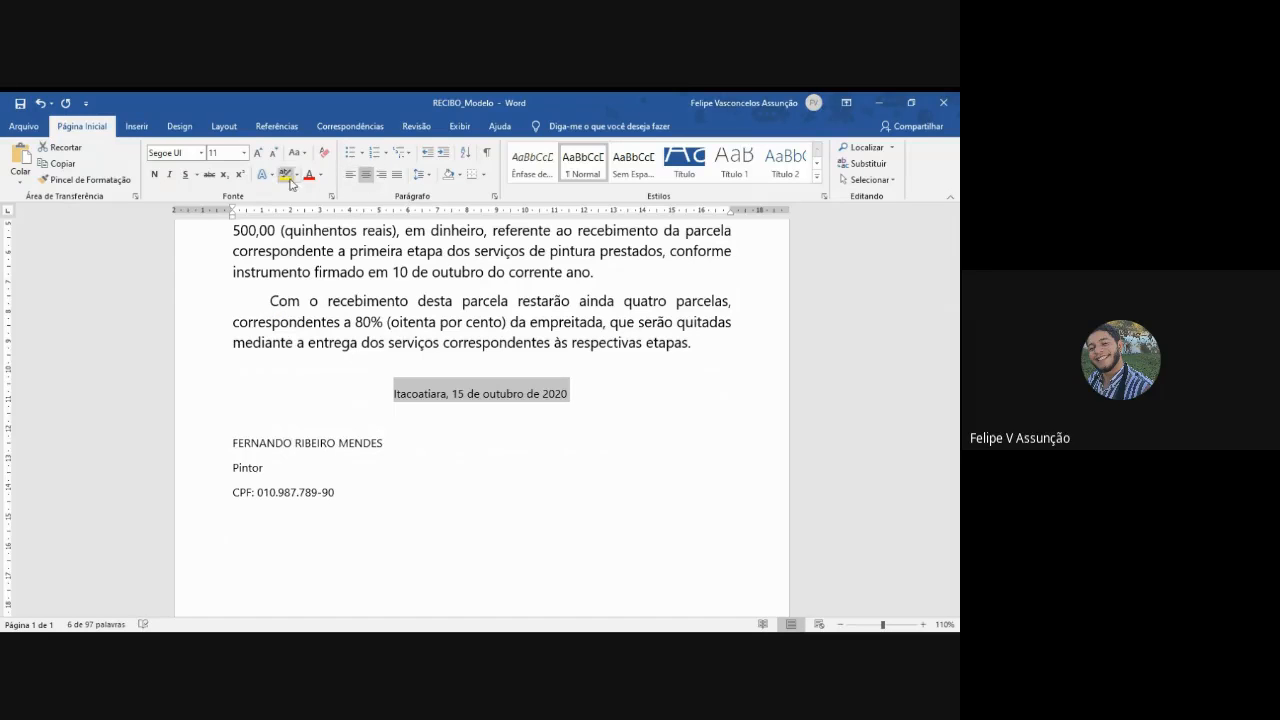
left_click(218, 153)
type("14")
key("Return")
- Centre the signatory's name, "Pintor" and CPF lines and set their font size to 14
mouse_move(340, 497)
left_mouse_down()
mouse_move(233, 472)
mouse_move(231, 447)
left_mouse_up()
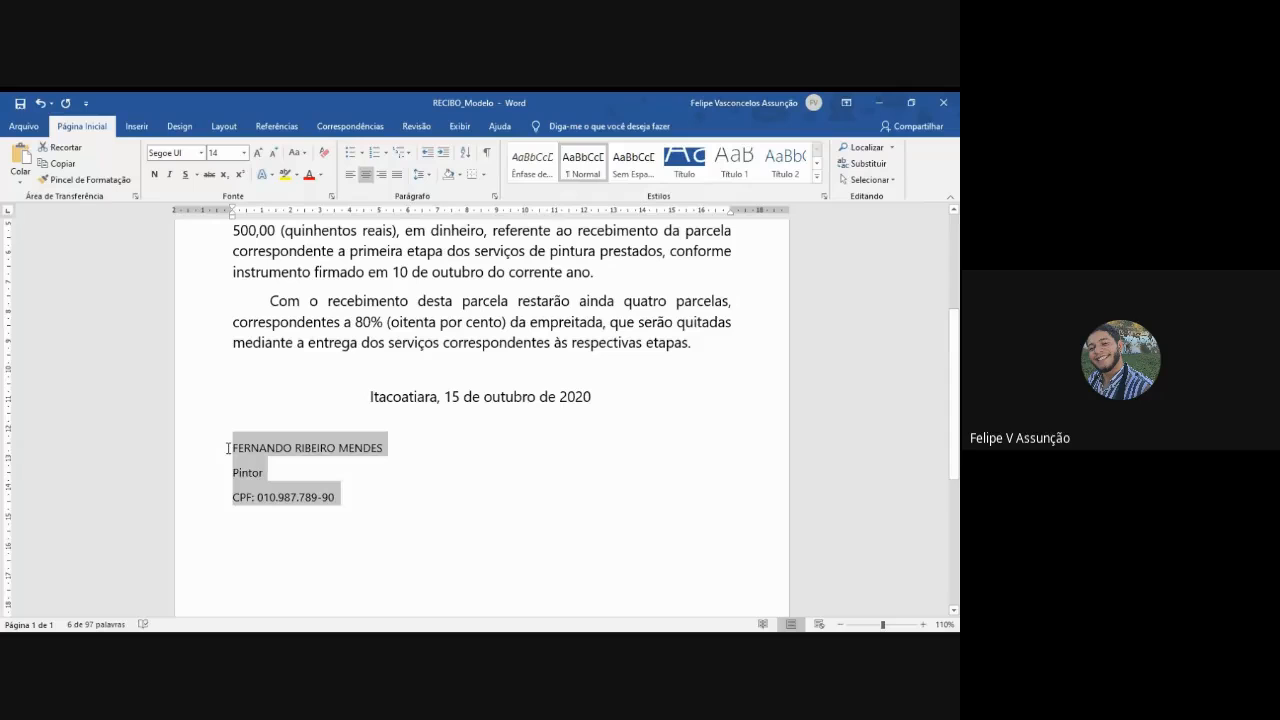
left_click(366, 175)
left_click(217, 154)
type("14")
key("Return")
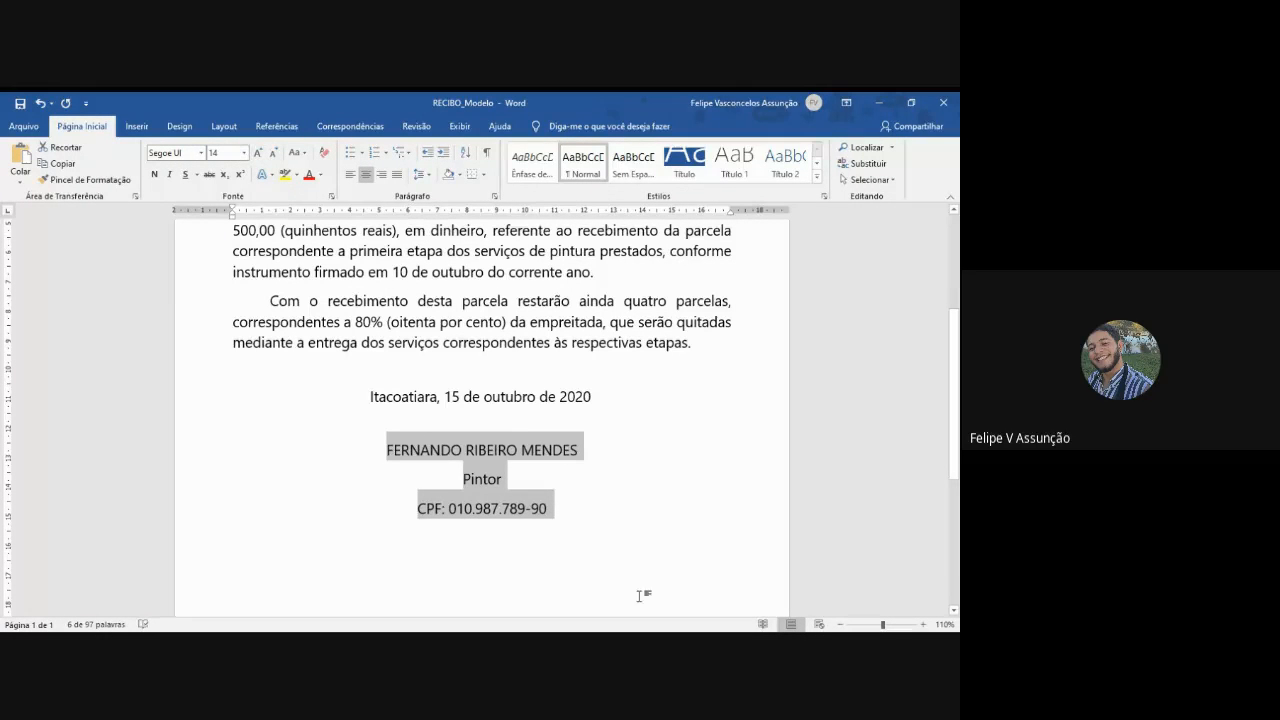
- Add two lines below the date and insert a centred underscore signature line directly above the signatory's name
left_click(503, 425)
key("Return")
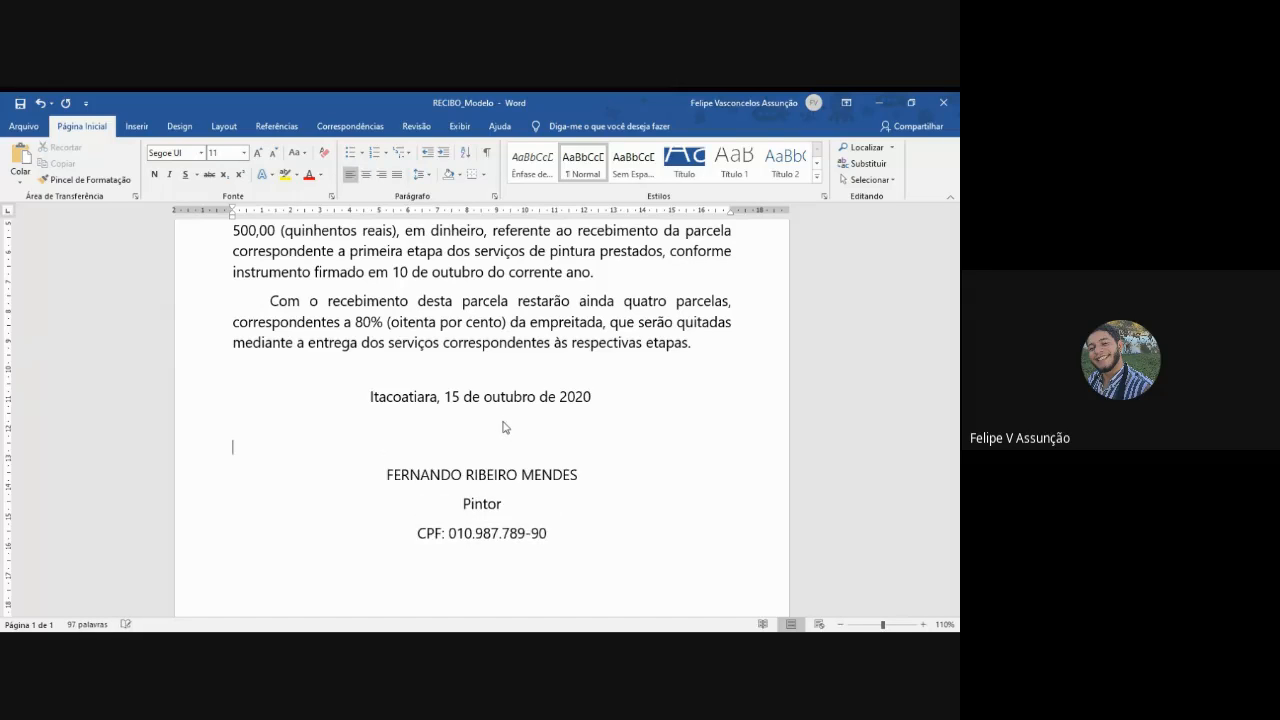
key("Return")
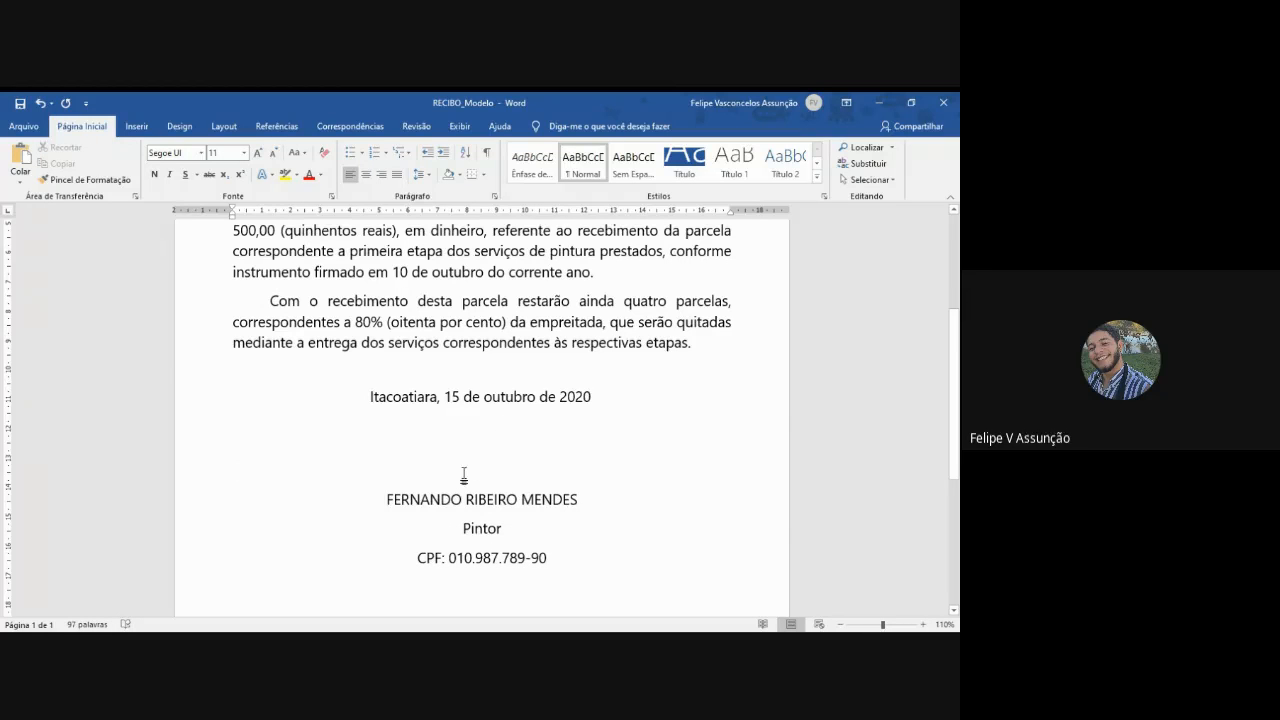
double_click(463, 474)
type("_________________________________________________")
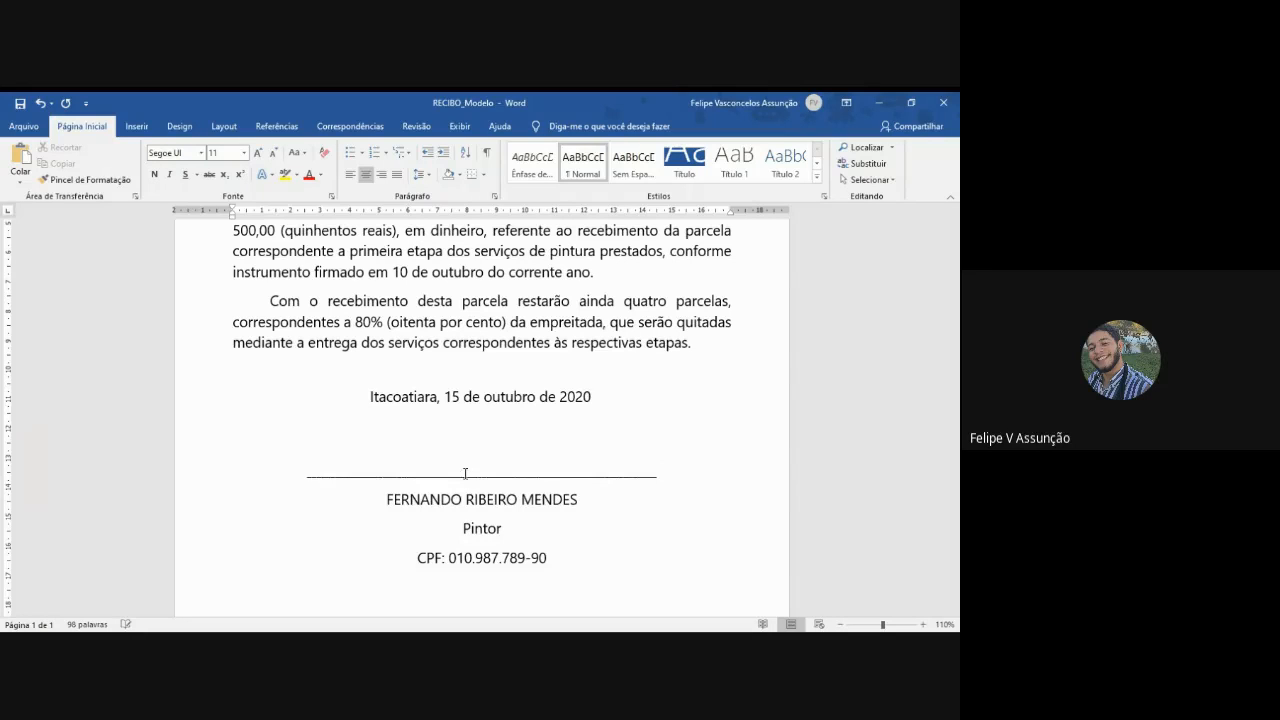
- Remove the space before paragraphs from the signature line through the CPF line
mouse_move(553, 557)
left_mouse_down()
mouse_move(516, 556)
mouse_move(400, 476)
mouse_move(406, 447)
left_mouse_up()
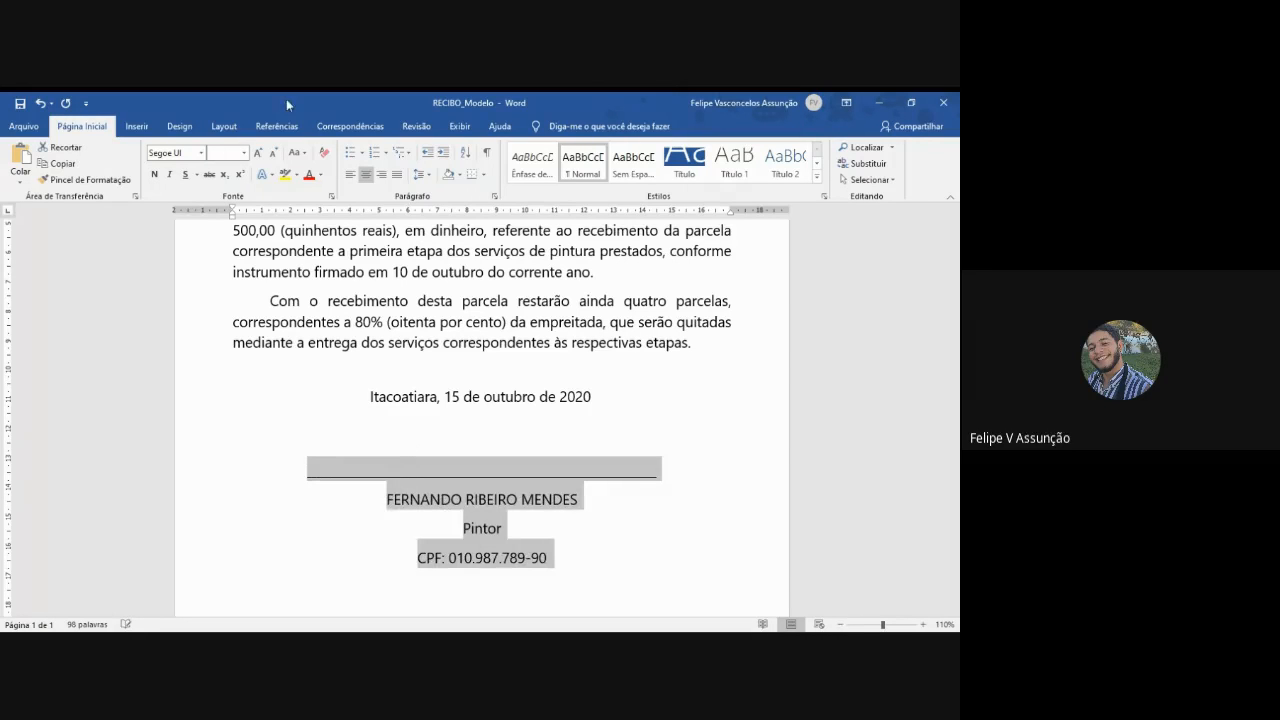
left_click(419, 174)
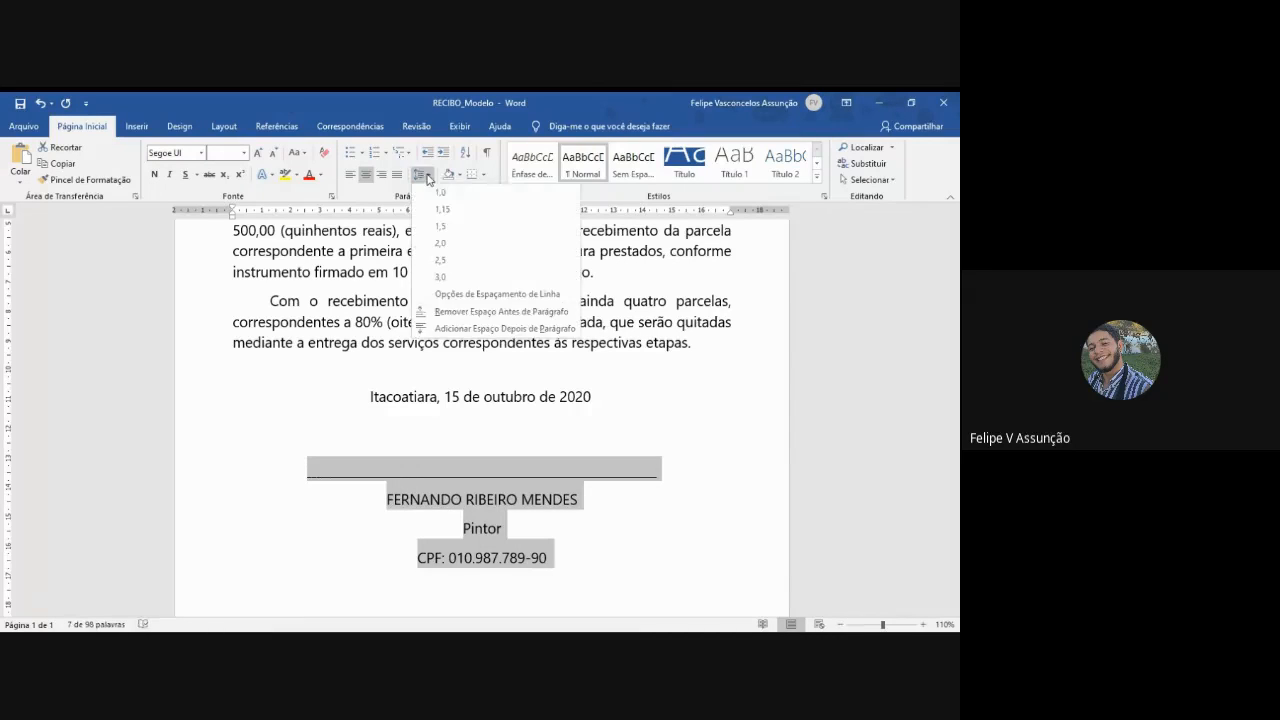
left_click(471, 313)
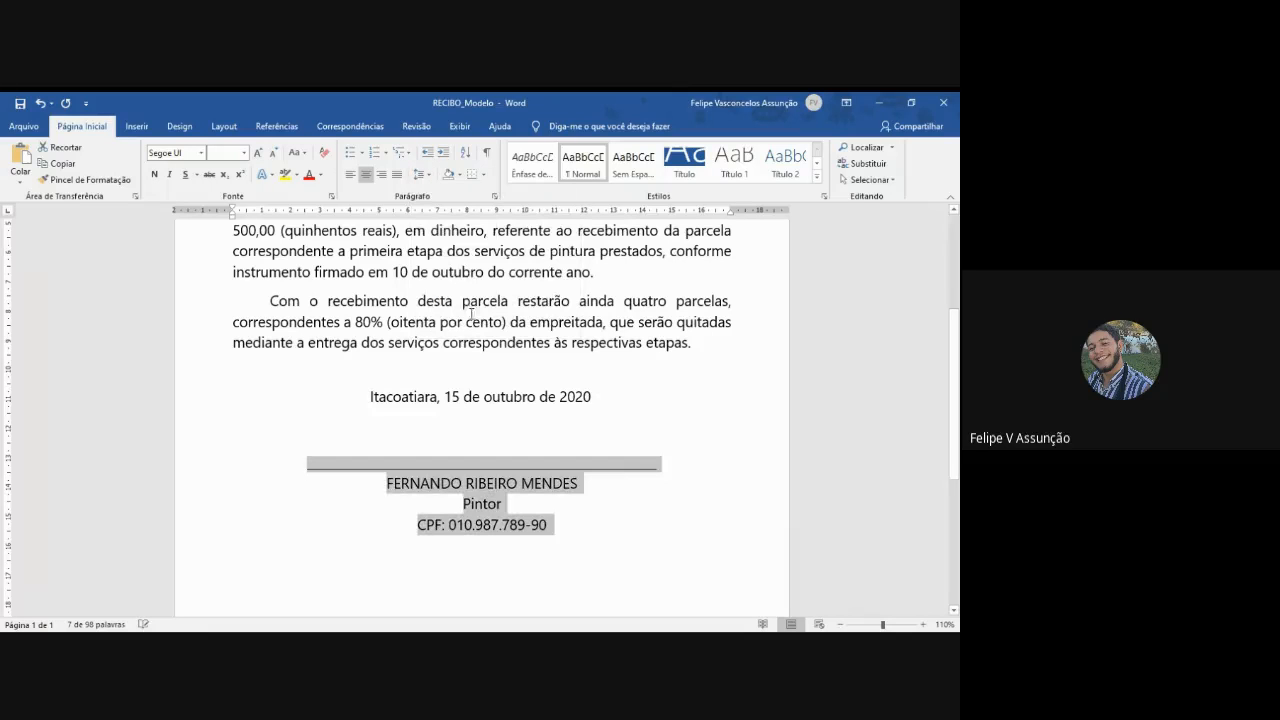
left_click(612, 526)
- Set the receipt's left and right page margins to 2,5 cm for the whole document
scroll(609, 526, "up", 5)
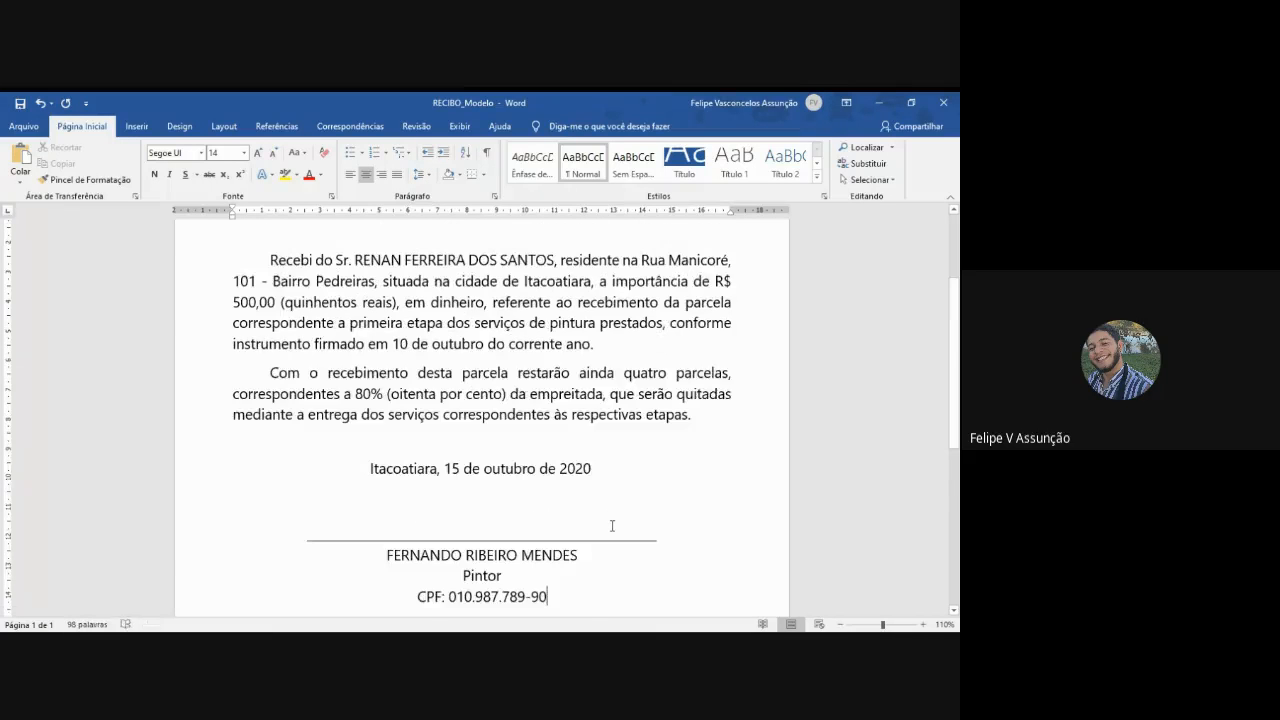
scroll(654, 420, "down", 5)
scroll(654, 420, "up", 5)
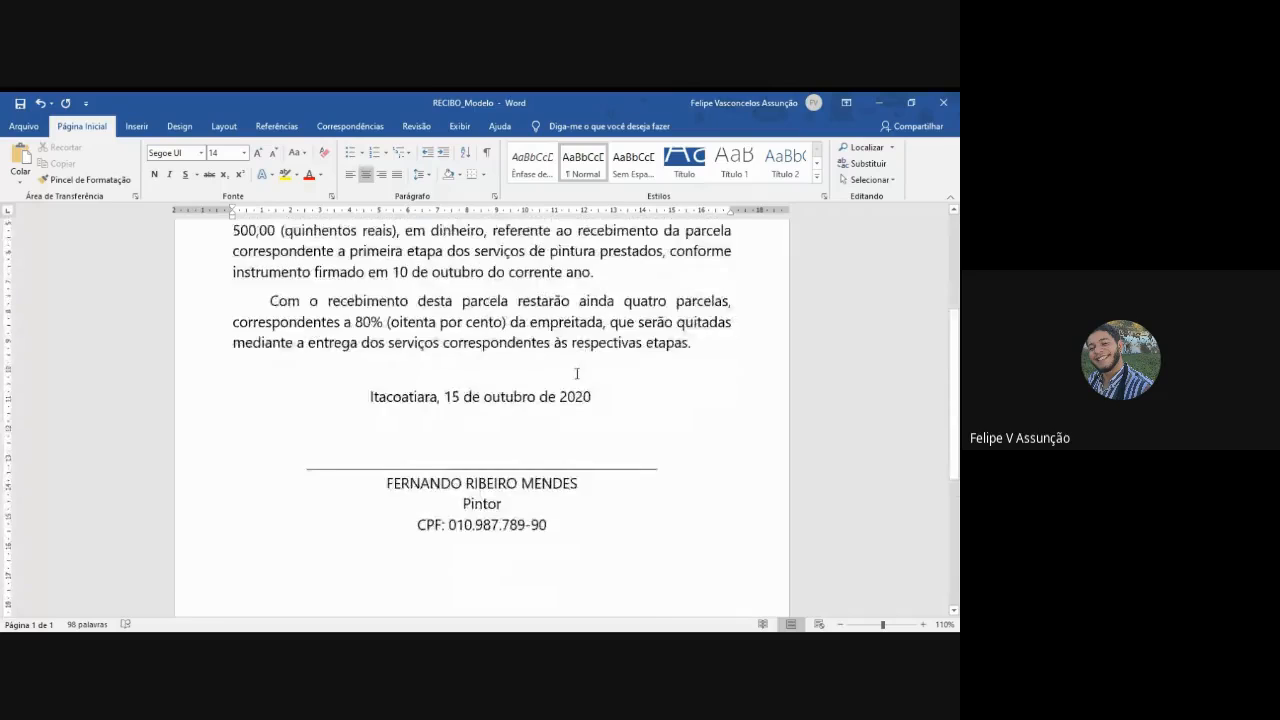
left_click(224, 126)
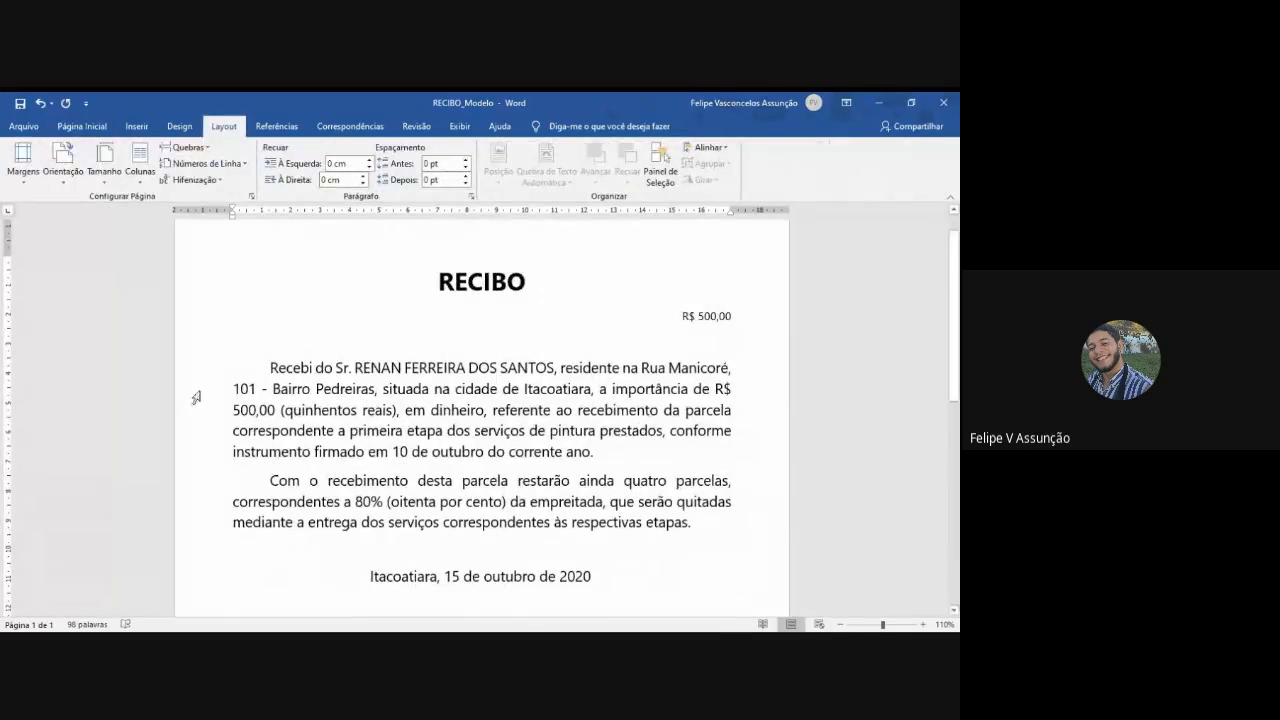
left_click(22, 165)
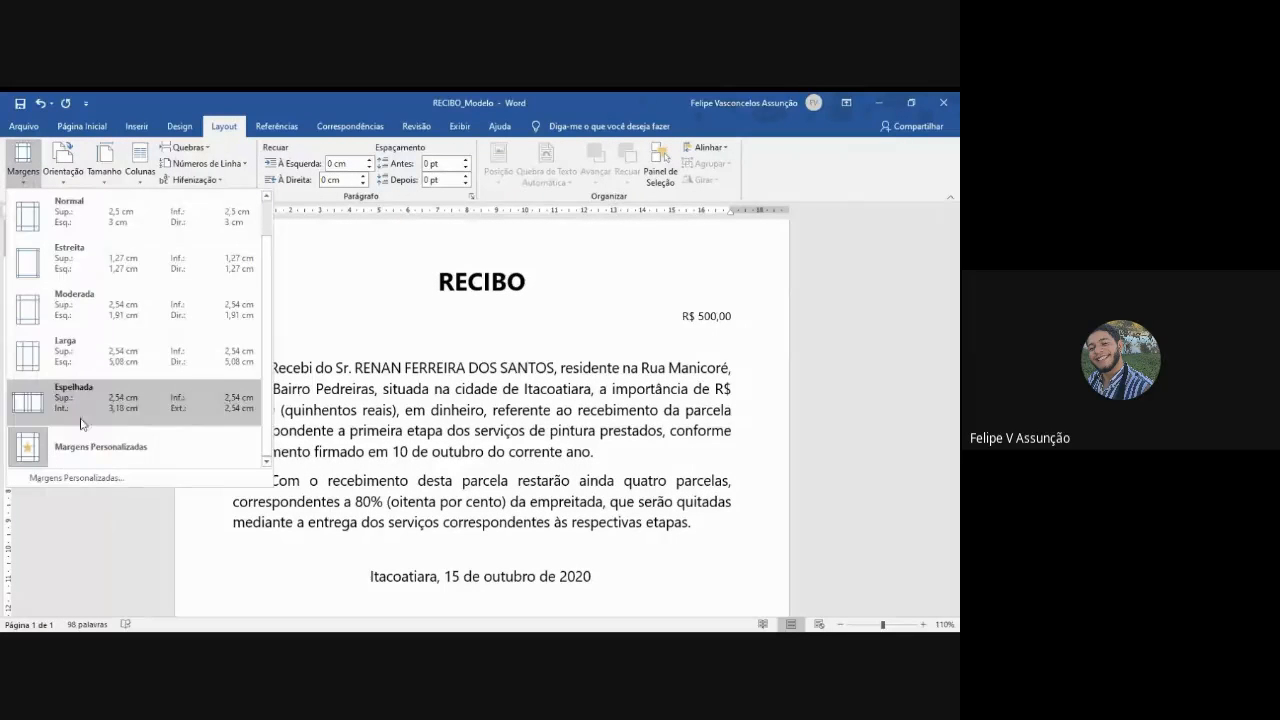
left_click(80, 477)
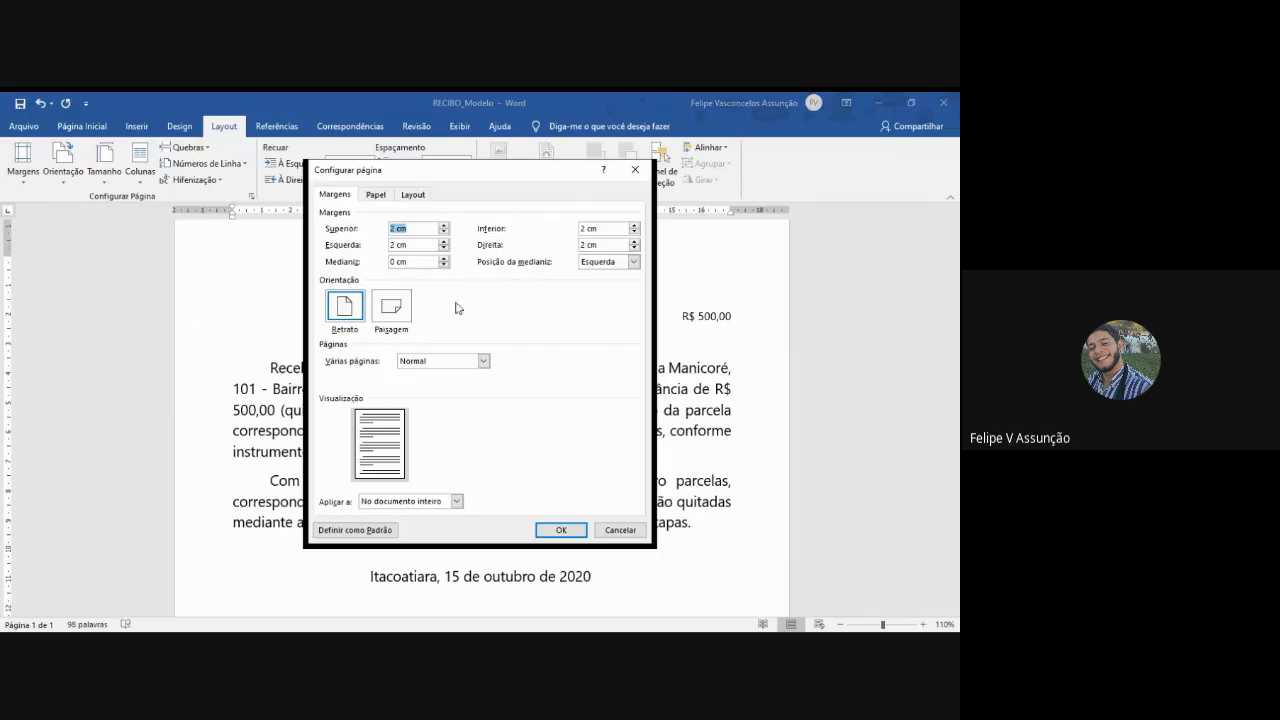
left_click(394, 245)
type(",5")
left_click(584, 245)
type(",5")
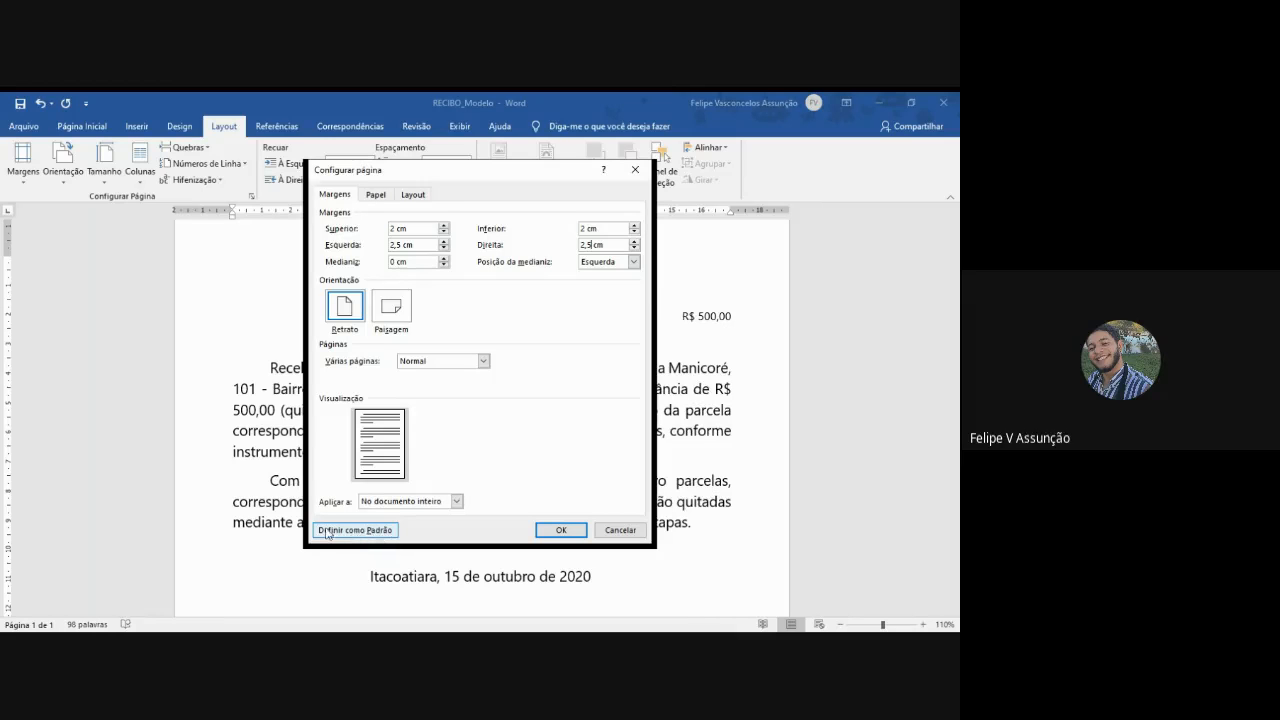
left_click(561, 531)
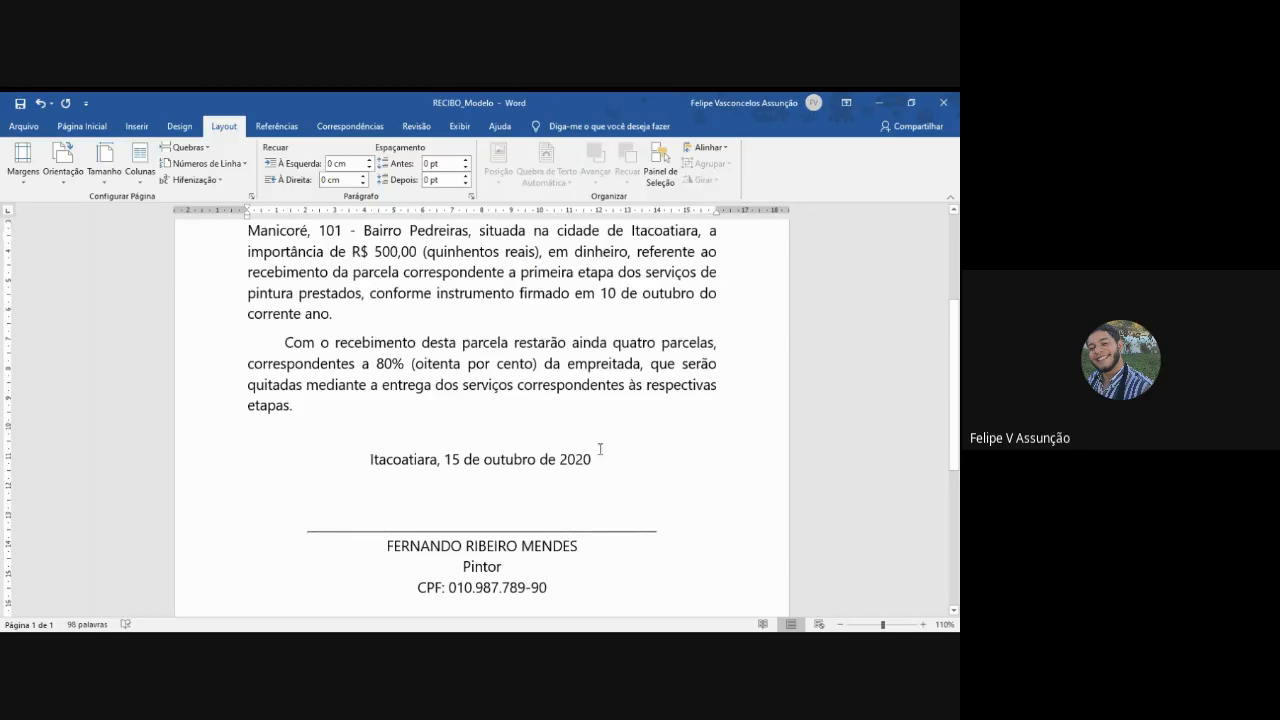
- Change the font of the whole receipt, from the title through the CPF line, to Times New Roman
scroll(600, 447, "up", 4)
scroll(600, 447, "down", 7)
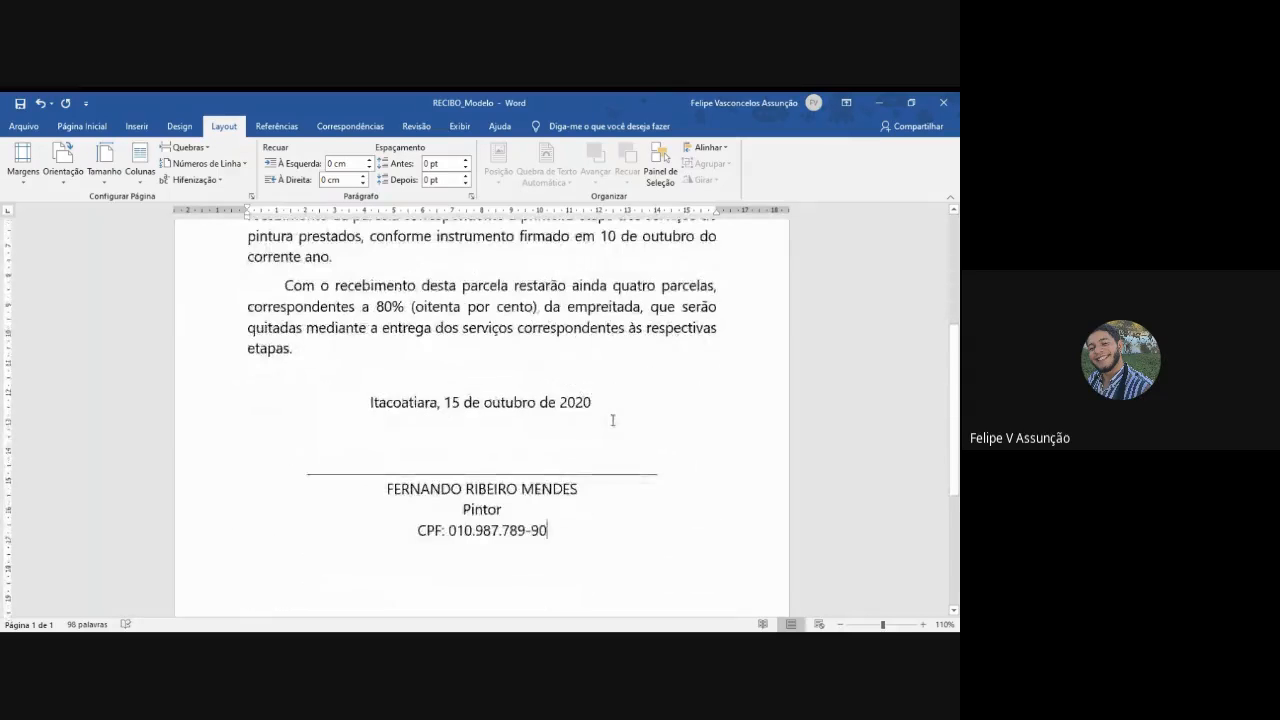
scroll(580, 429, "up", 7)
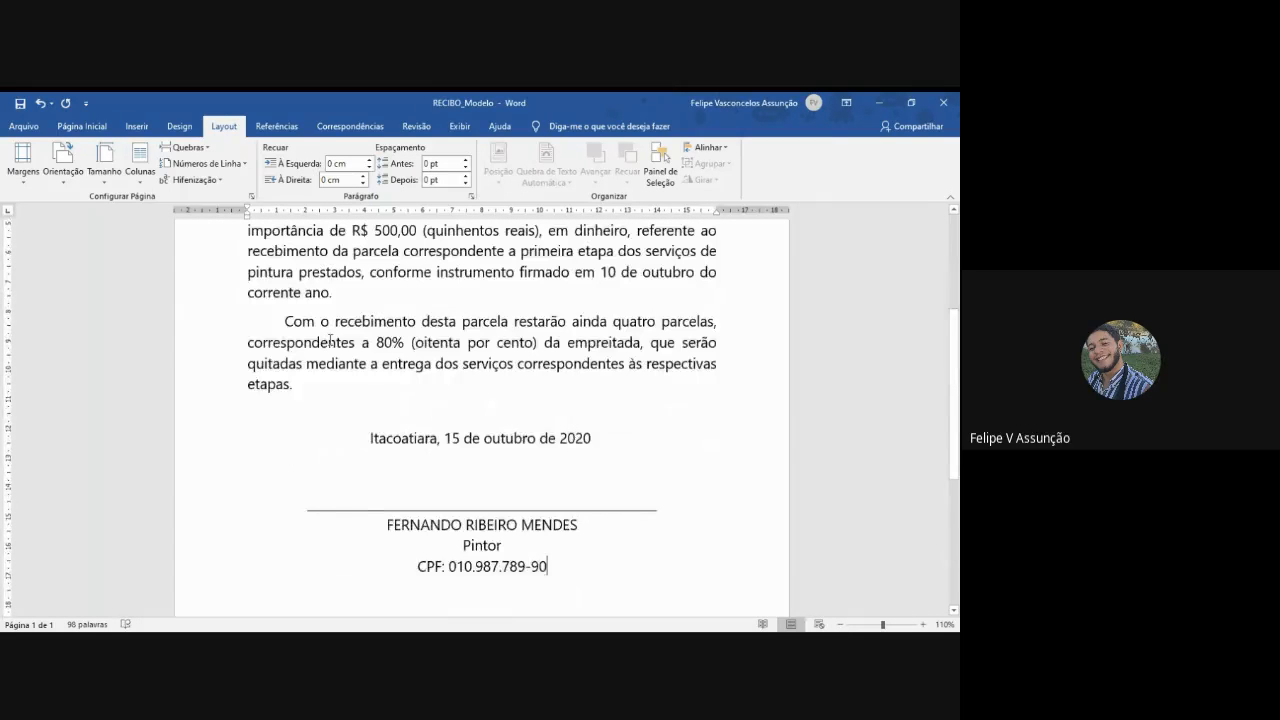
left_click(63, 127)
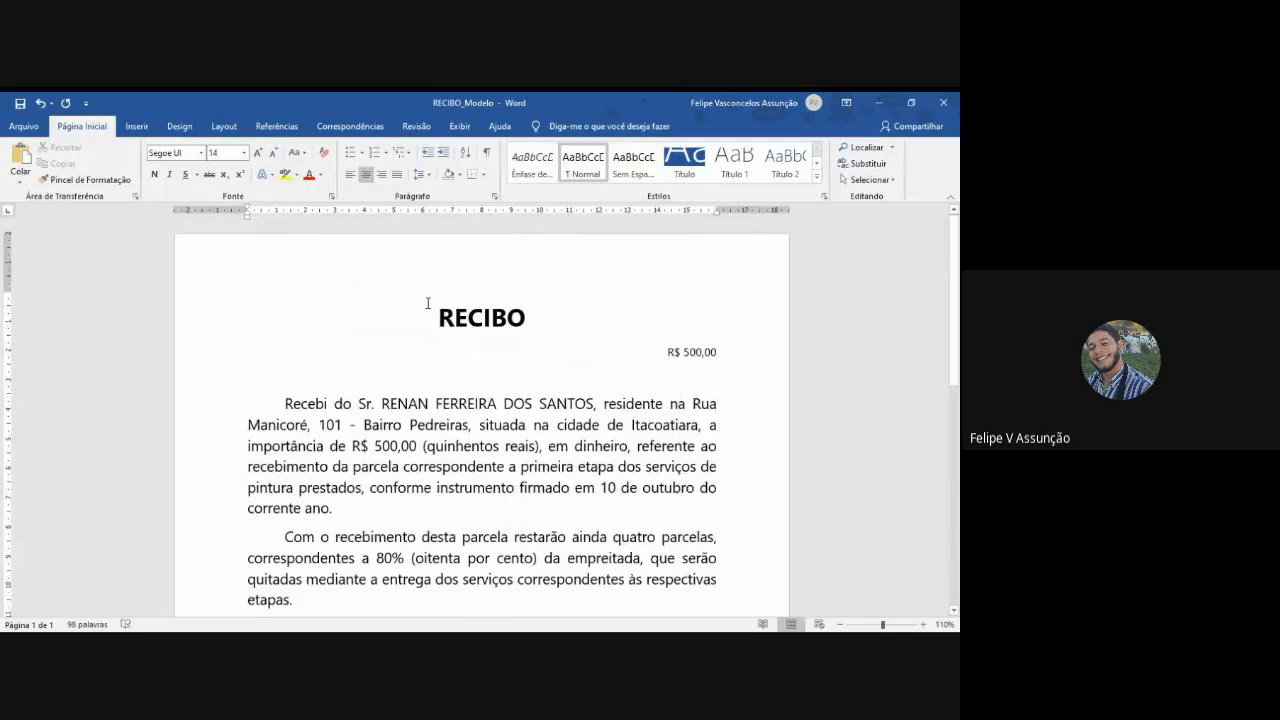
scroll(429, 303, "down", 3)
scroll(426, 305, "up", 3)
mouse_move(430, 249)
left_mouse_down()
mouse_move(530, 255)
mouse_move(571, 615)
mouse_move(575, 553)
left_mouse_up()
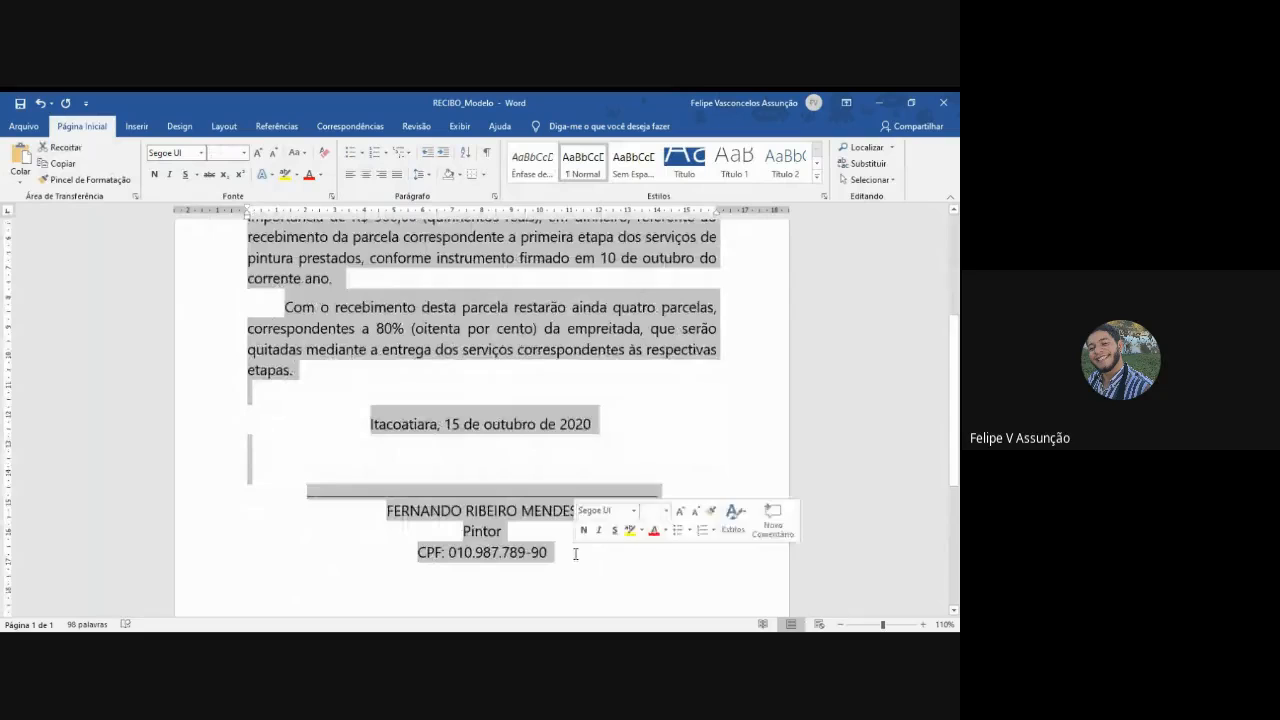
left_click(185, 153)
type("Times")
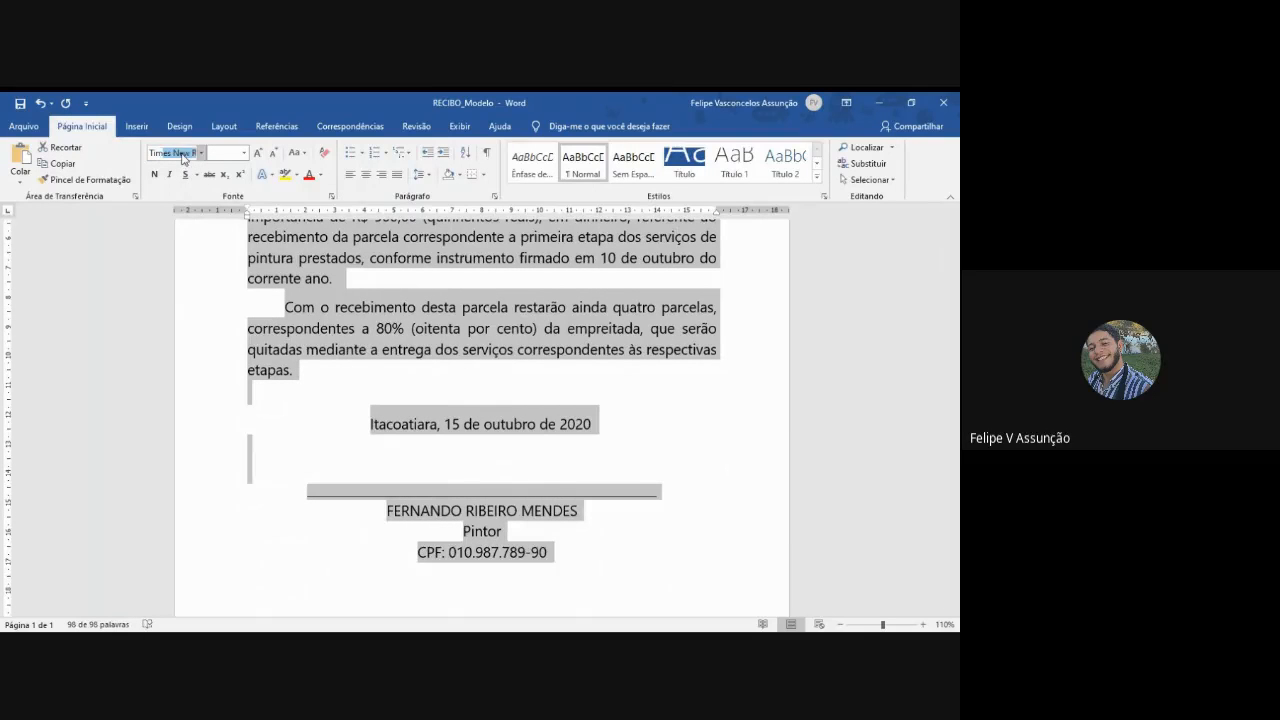
key("Return")
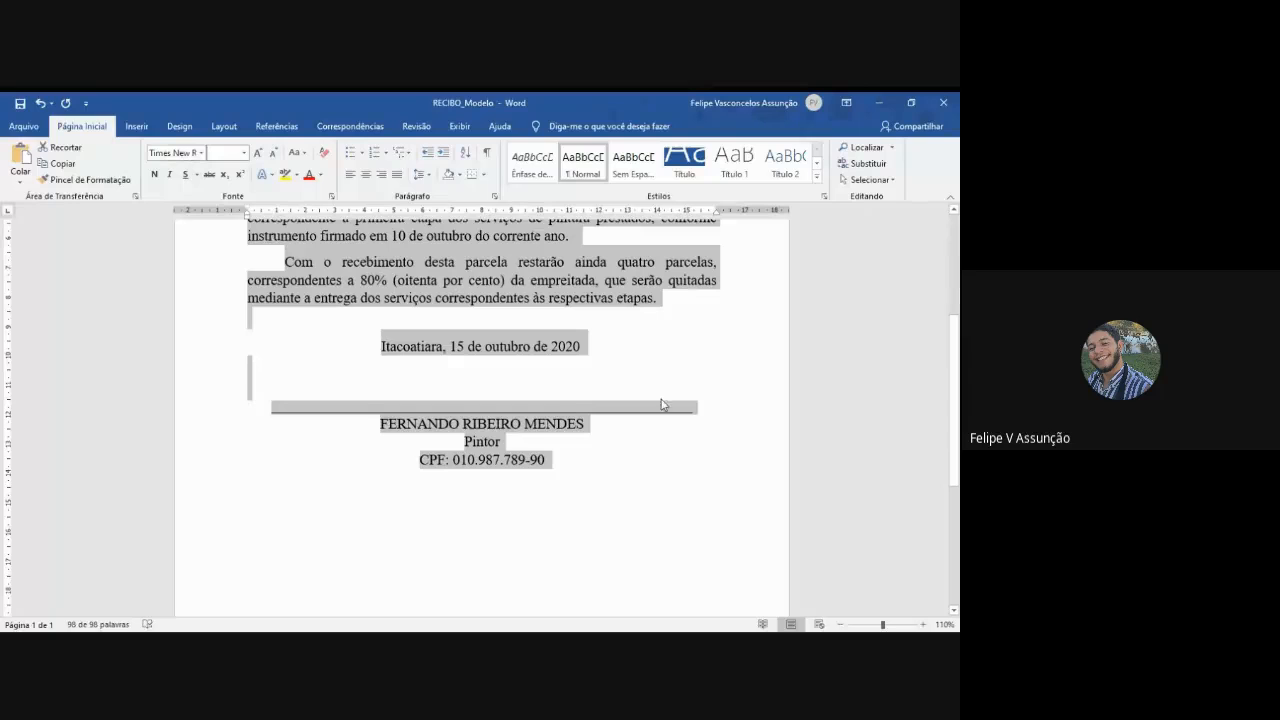
left_click(680, 345)
scroll(660, 390, "down", 4)
scroll(644, 424, "up", 6)
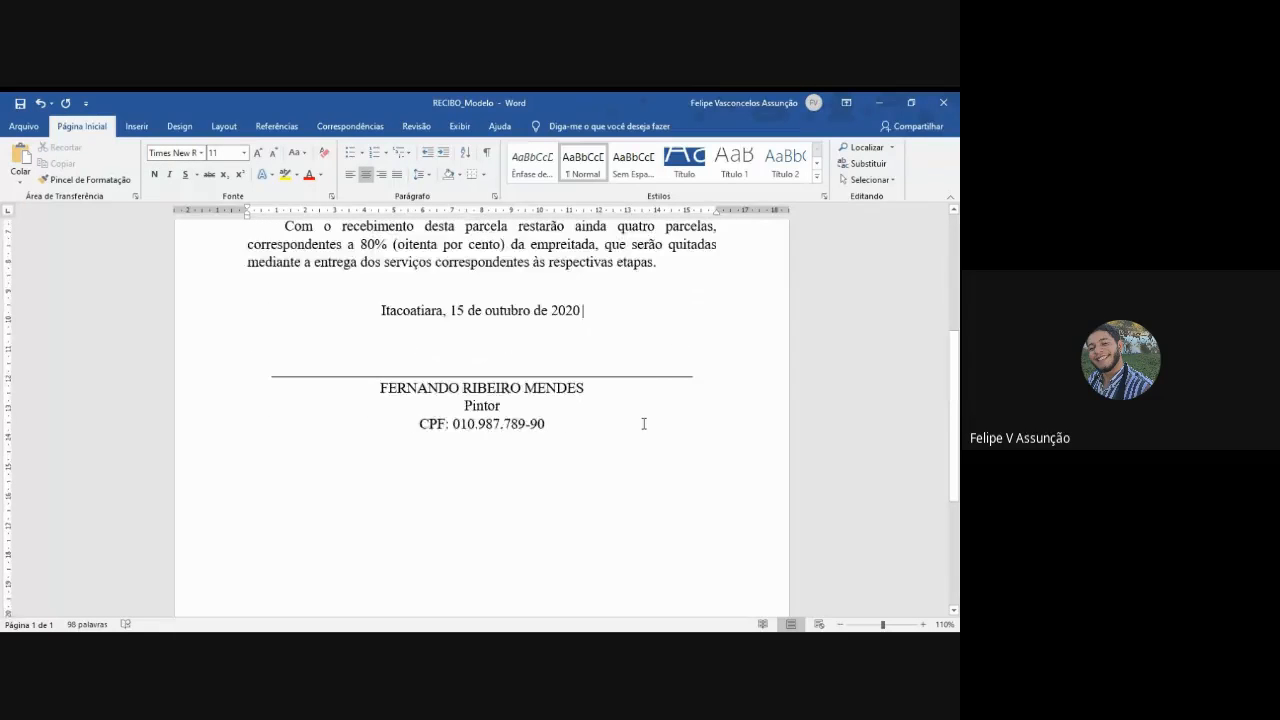
- Set the "R$ 500,00" amount beneath the RECIBO title to font size 14 and make it bold
double_click(700, 343)
left_click(717, 344)
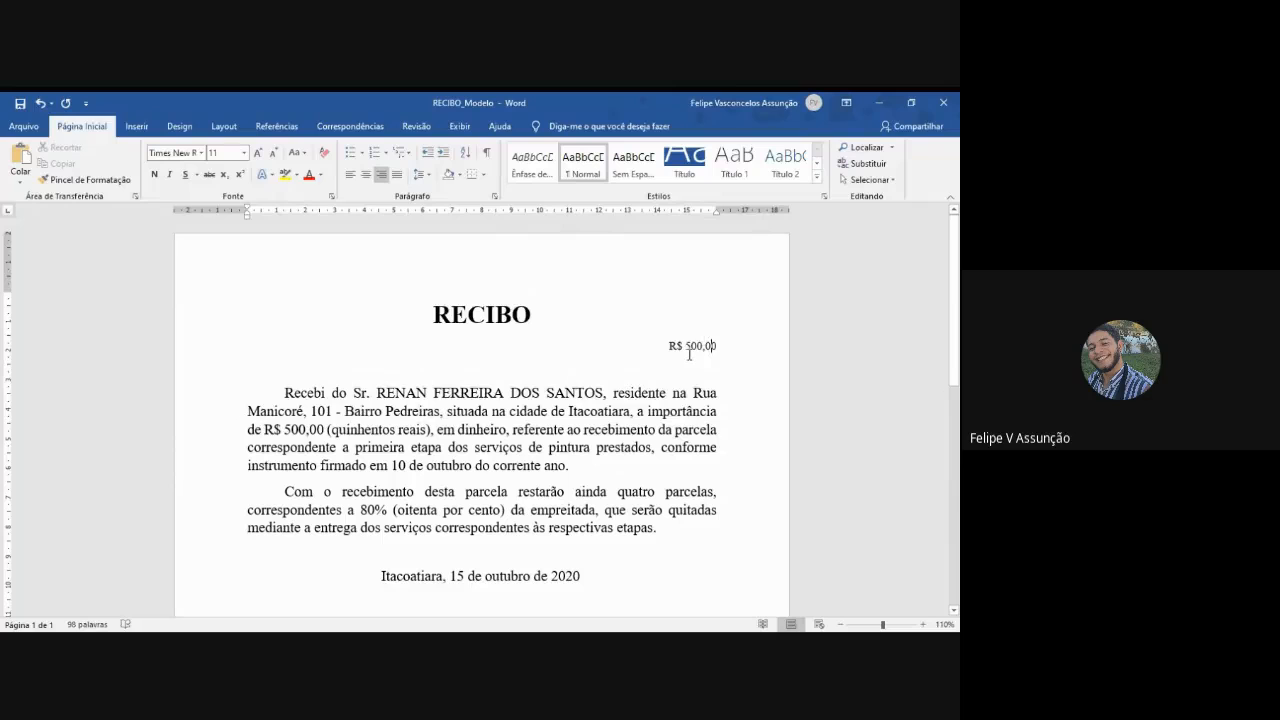
left_click_drag(721, 344, 671, 340)
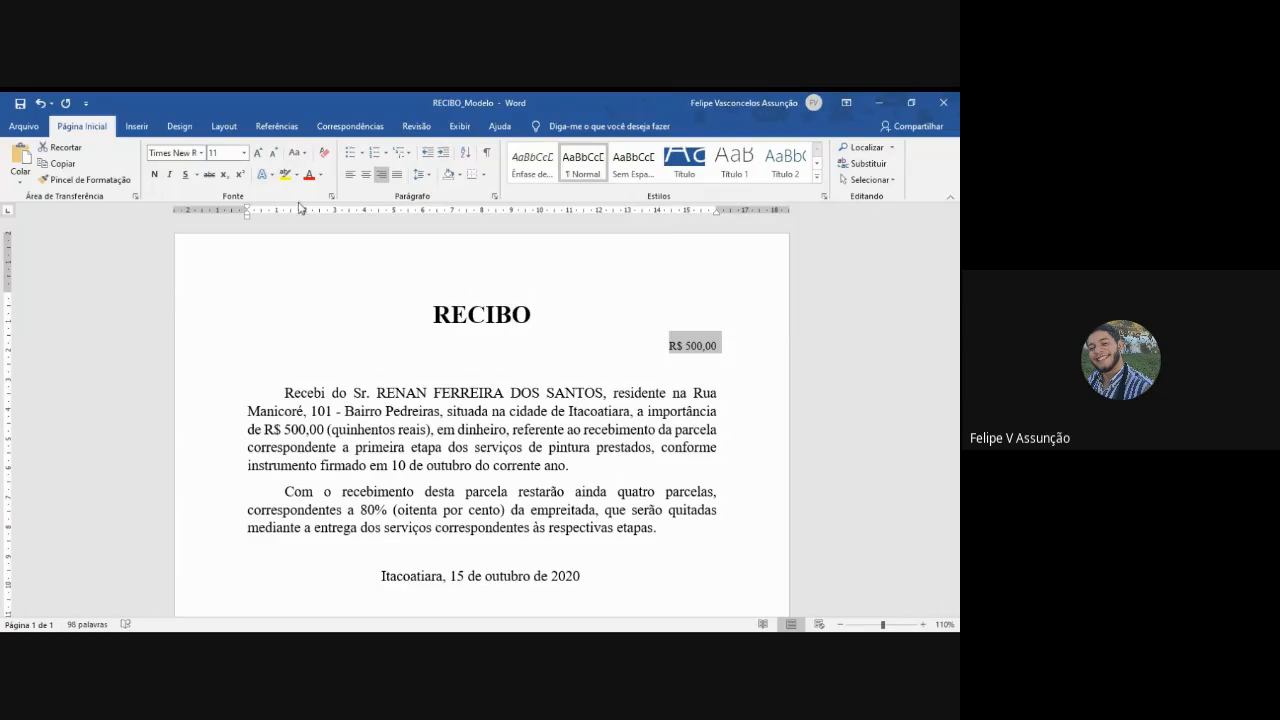
left_click(225, 154)
type("14")
key("Return")
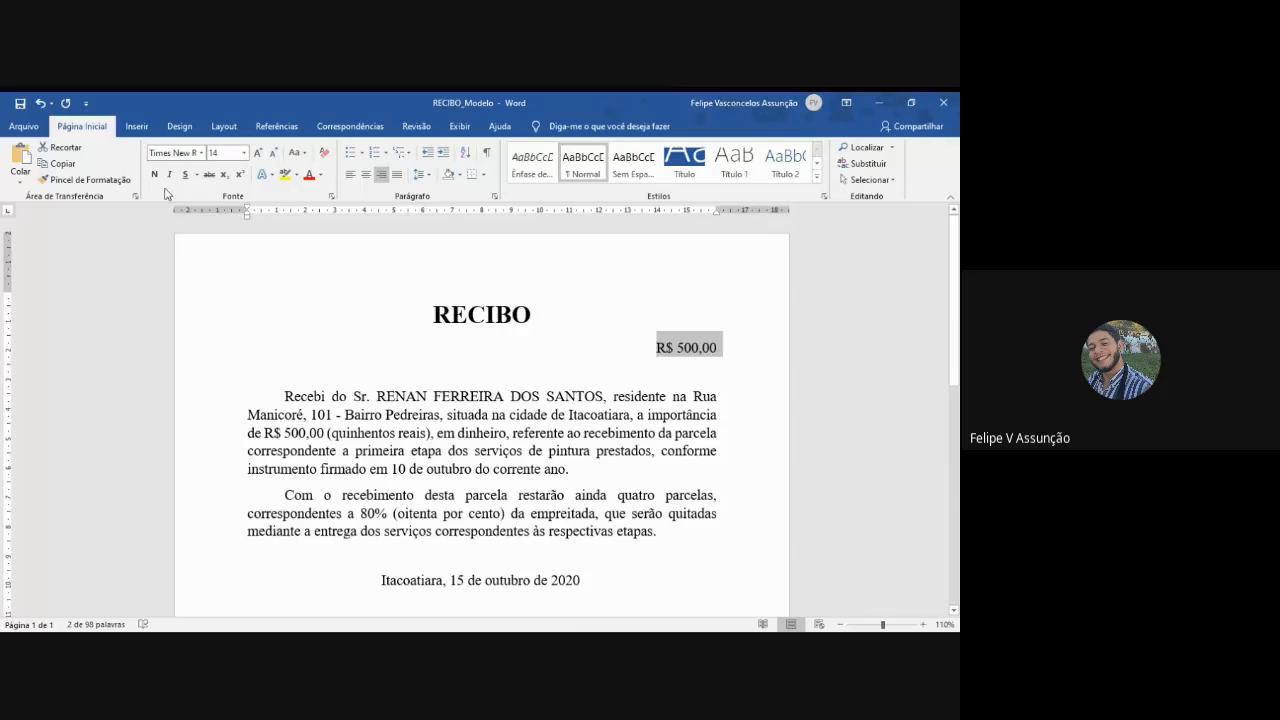
left_click(154, 174)
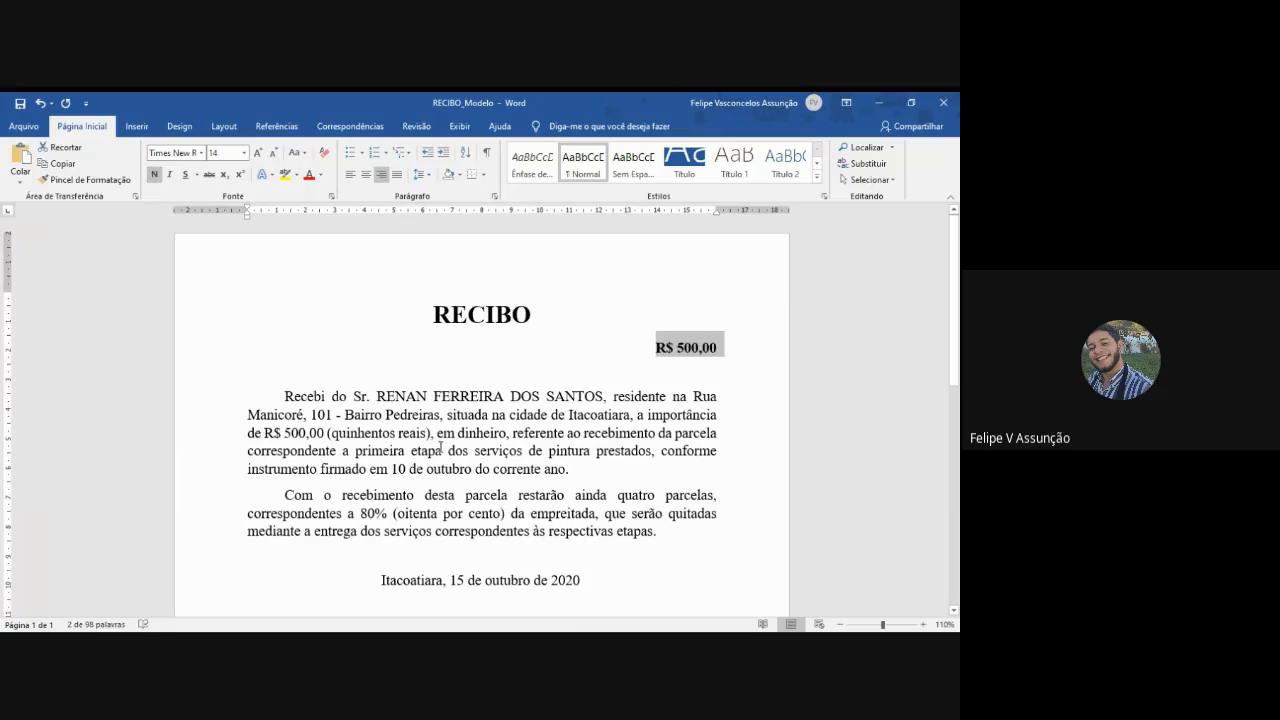
- Bold the payer's full name and the amount "R$ 500,00" in the first body paragraph
left_click_drag(375, 396, 603, 397)
left_click(158, 177)
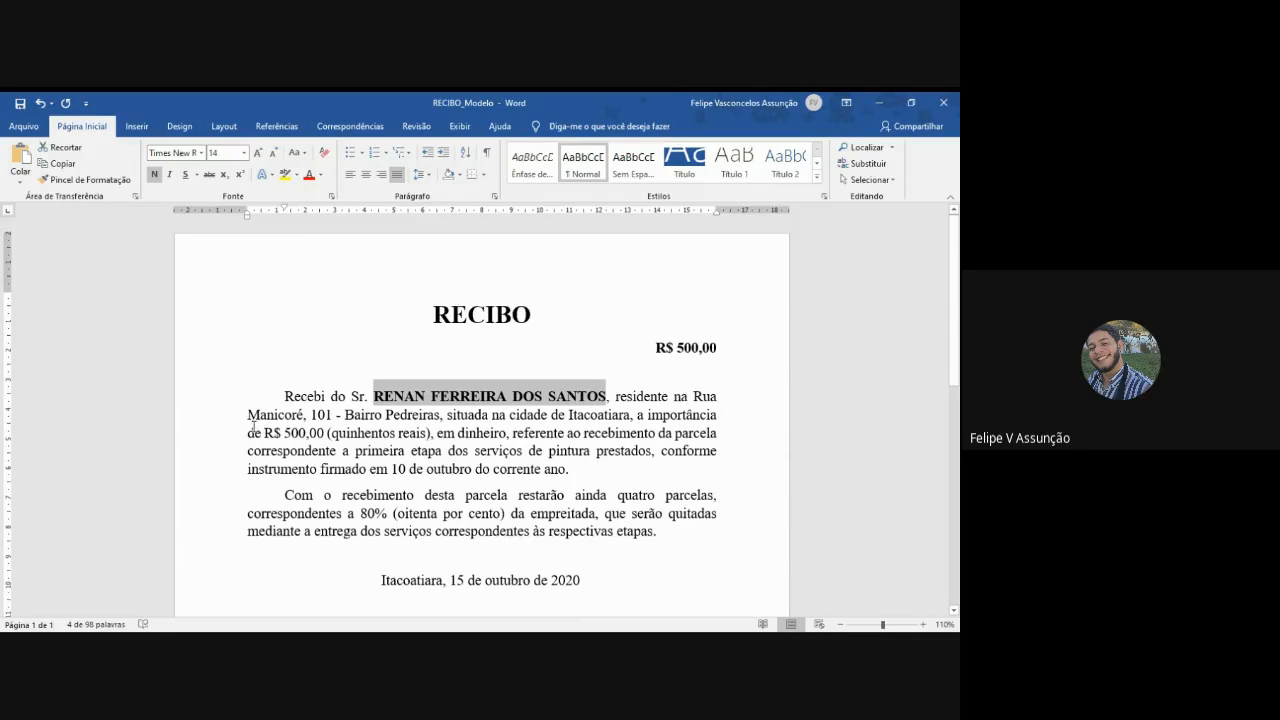
left_click_drag(264, 433, 318, 436)
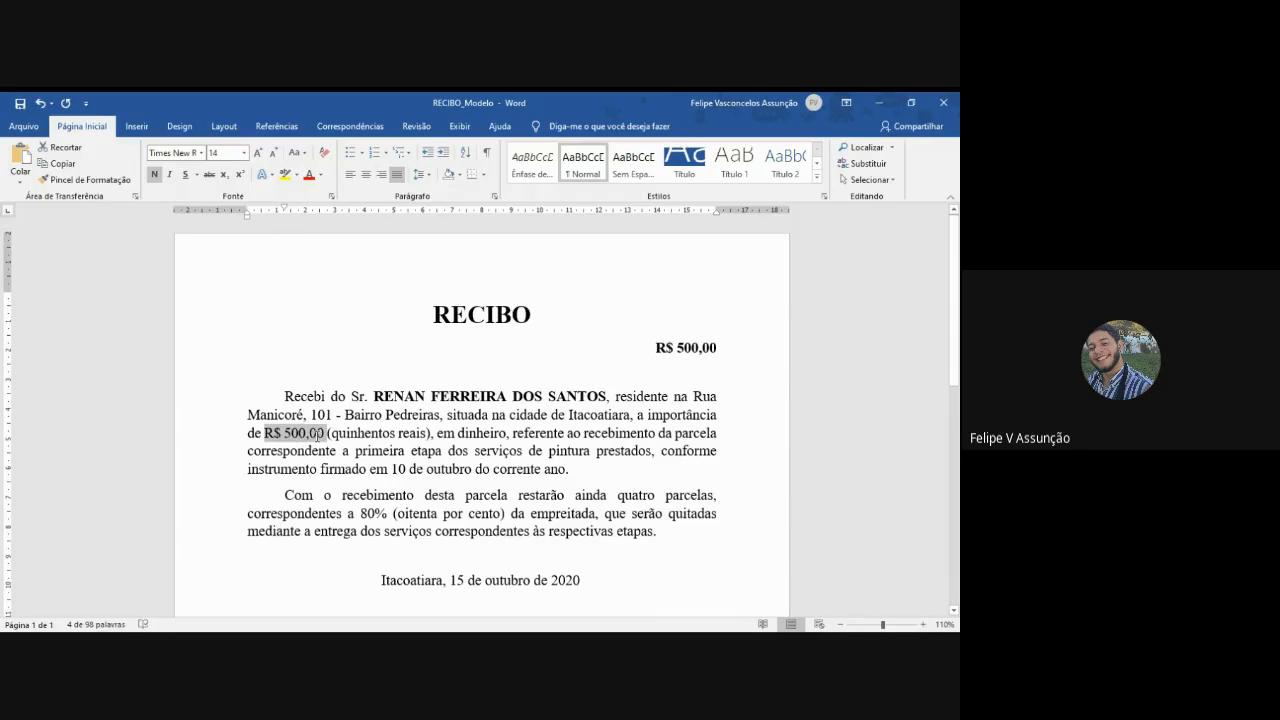
left_click(333, 433)
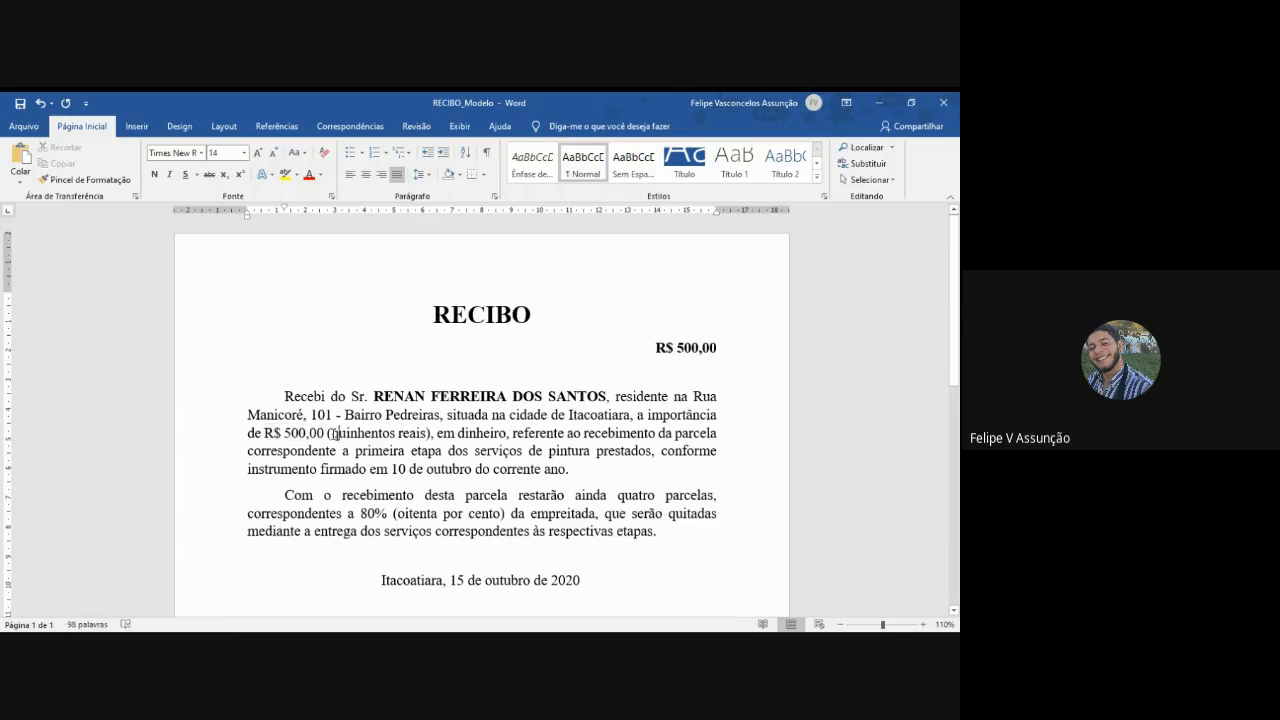
left_click_drag(333, 433, 415, 438)
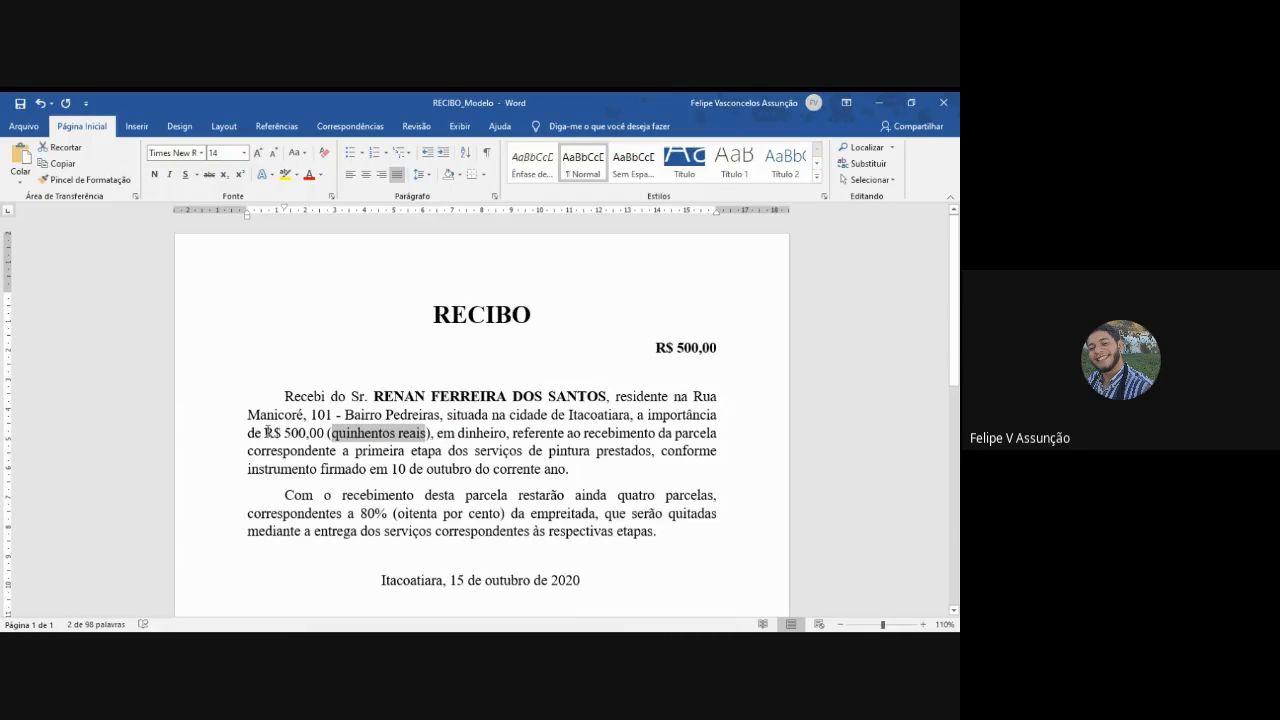
left_click(267, 433)
left_click_drag(267, 433, 325, 434)
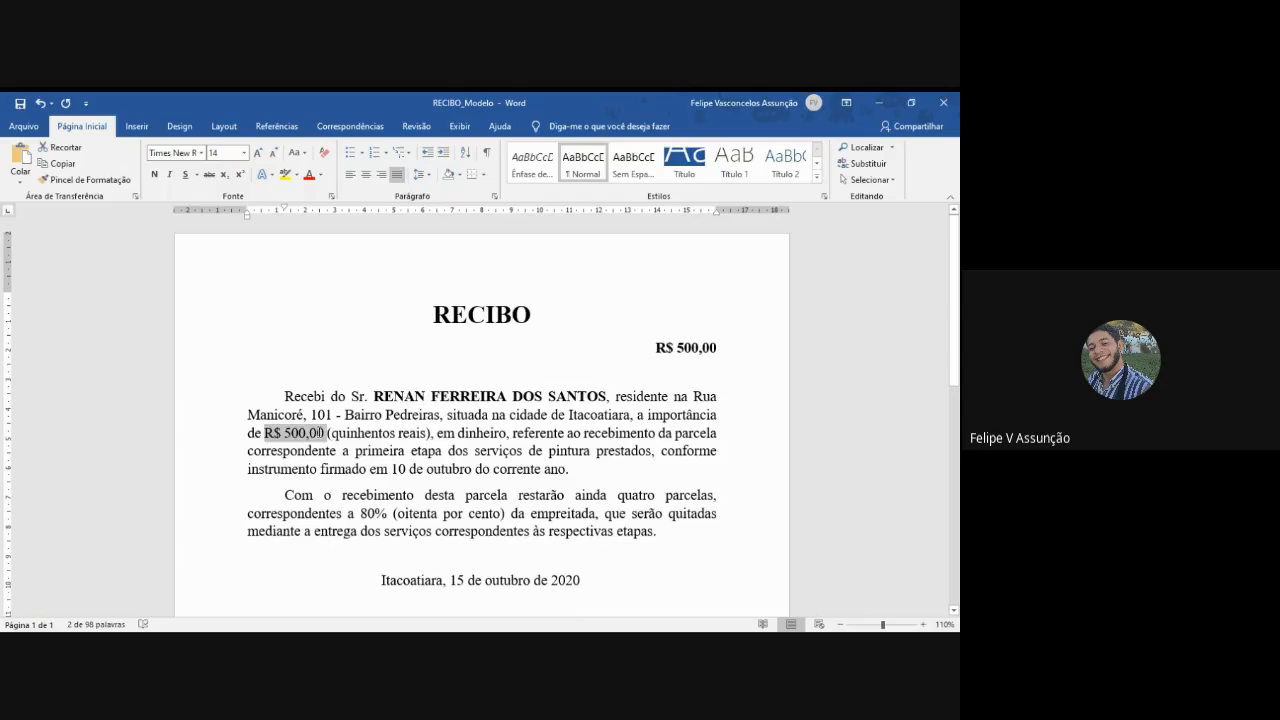
left_click(157, 175)
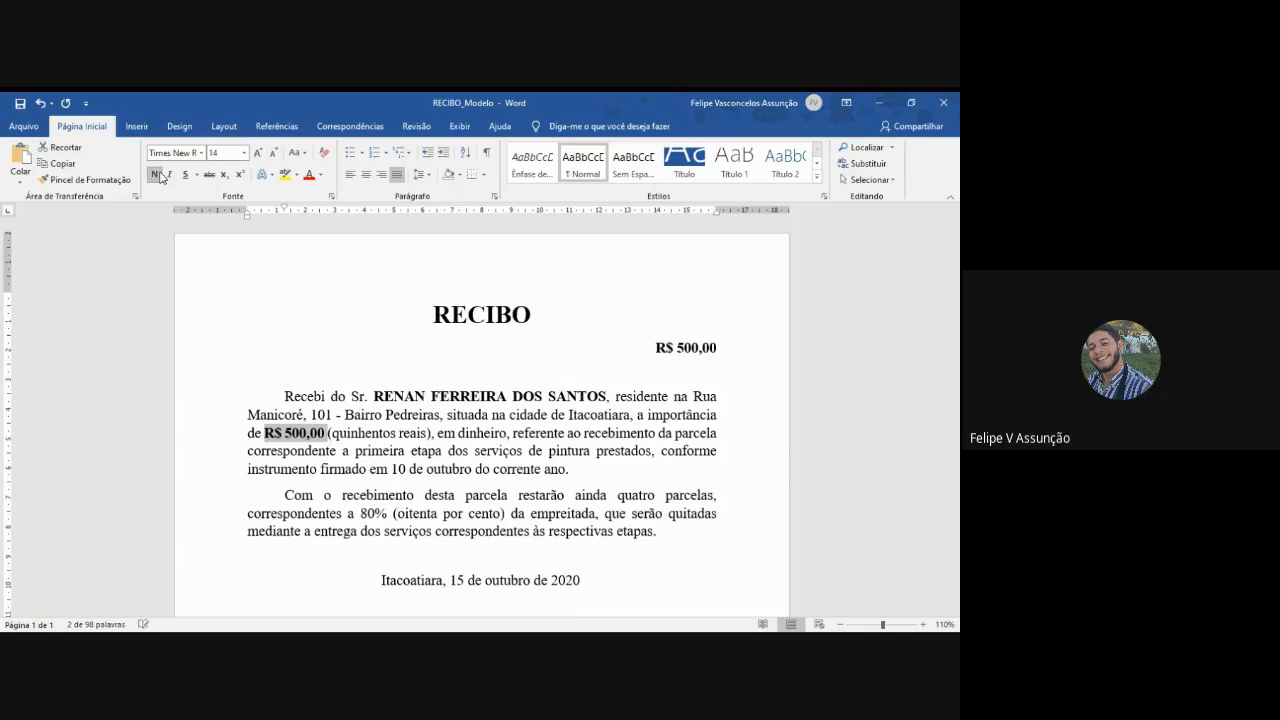
left_click(599, 466)
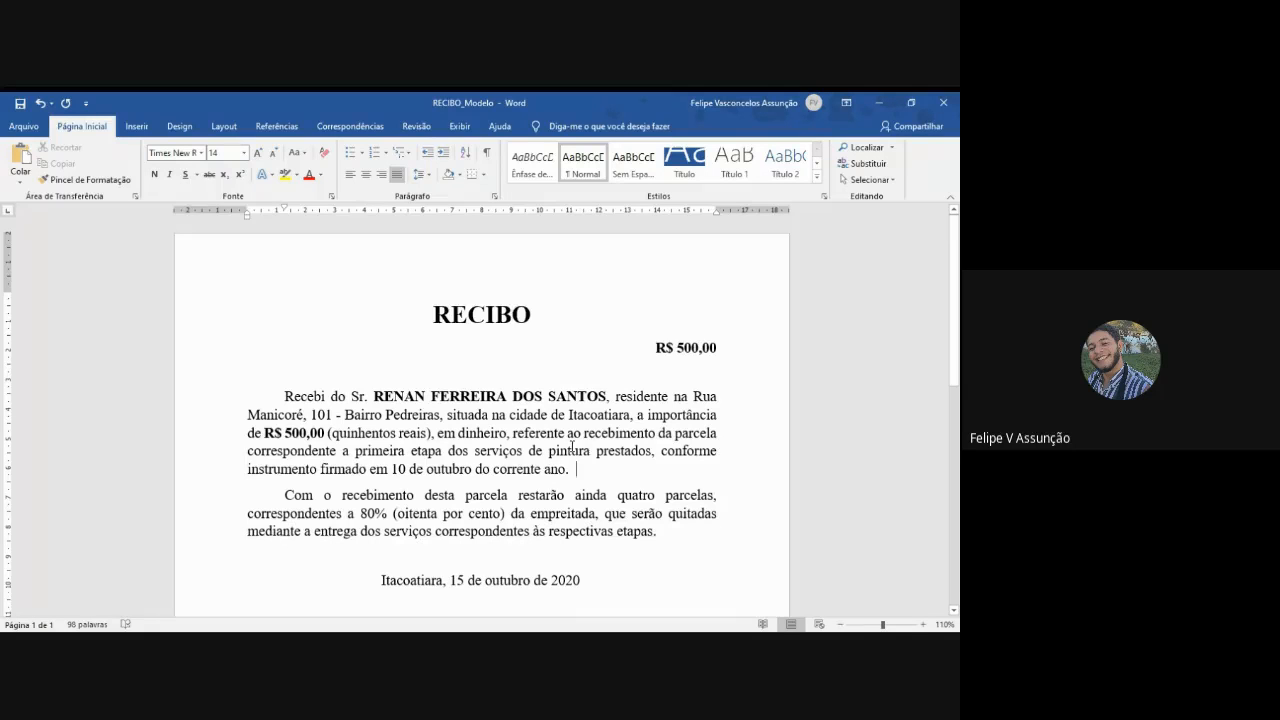
- Set the receipt's right page margin to 2 cm and bottom margin to 2,5 cm for the whole document
key("alt+Tab")
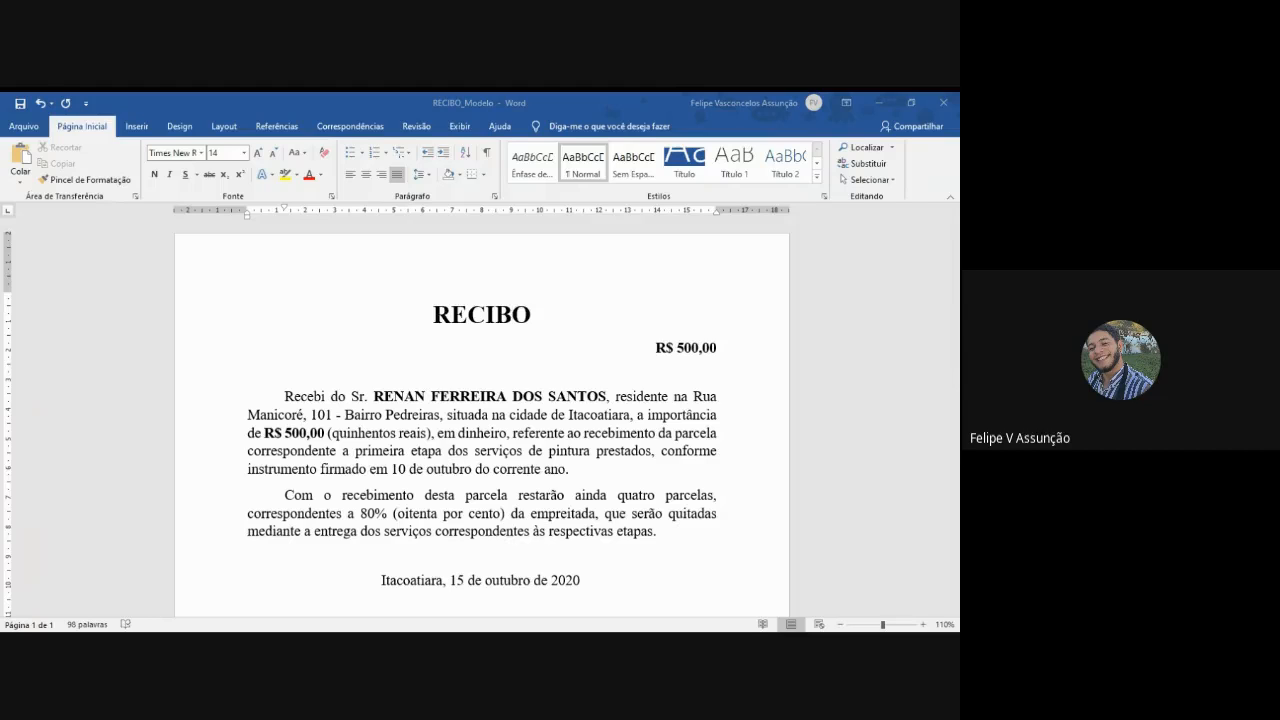
left_click(226, 127)
left_click(22, 160)
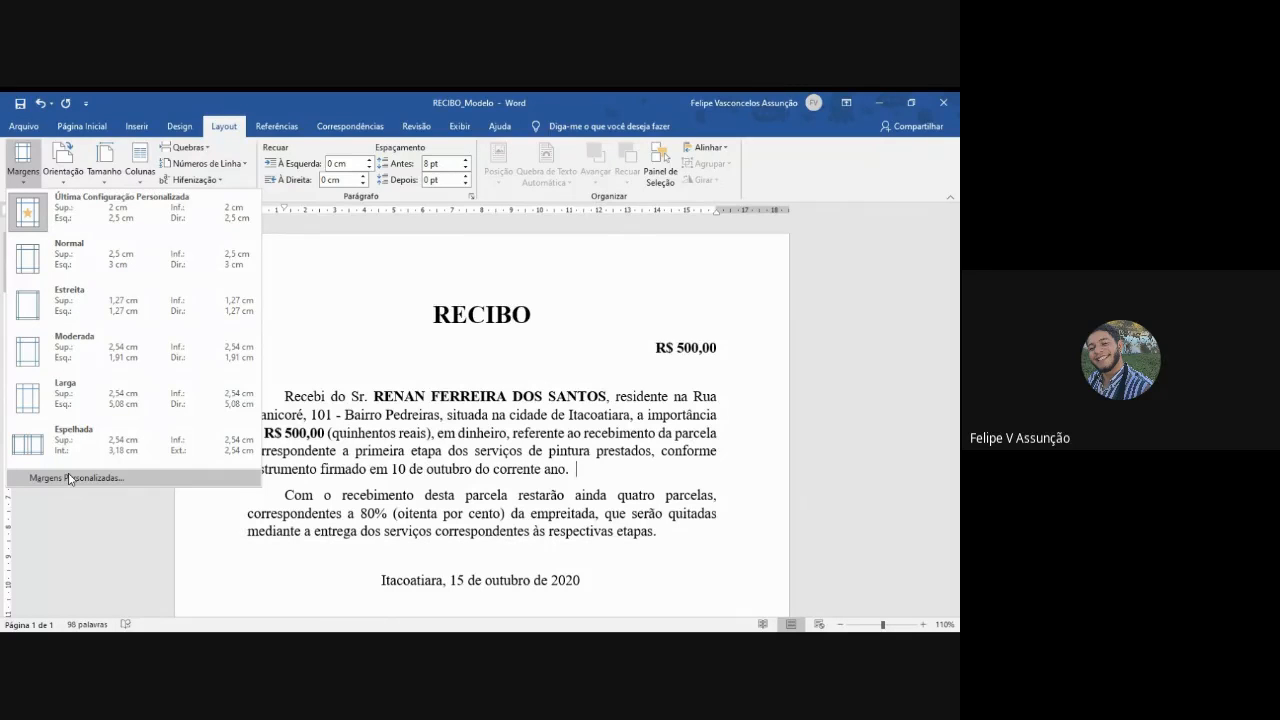
left_click(68, 478)
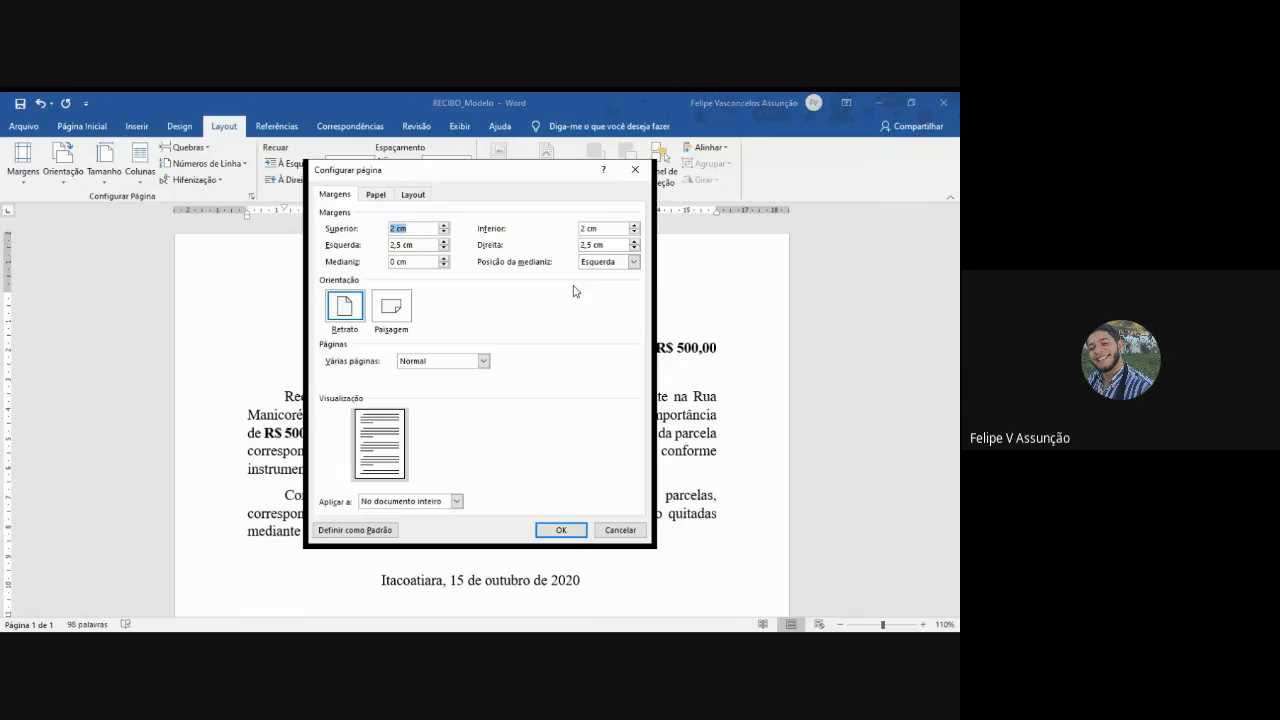
left_click(597, 245)
left_click(586, 228)
type(",5")
left_click(561, 530)
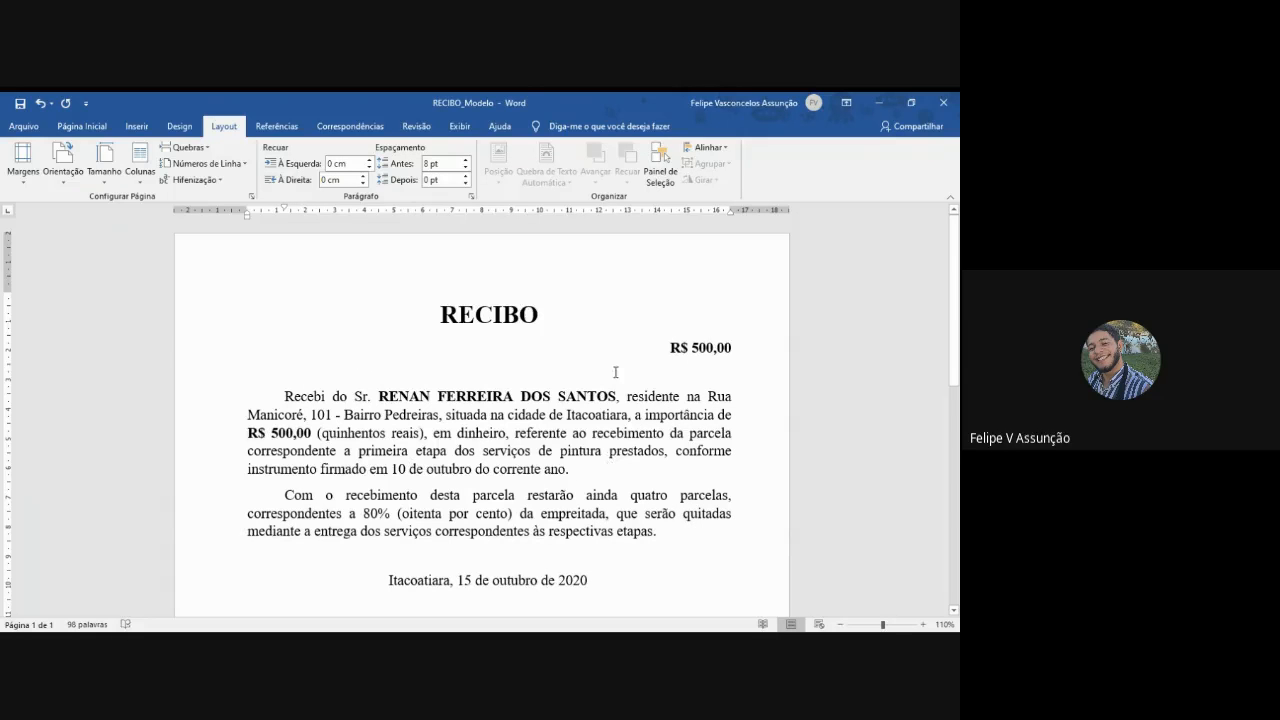
- Review the receipt's layout from the title and amount through the body paragraphs, date and signature block
scroll(625, 432, "down", 3)
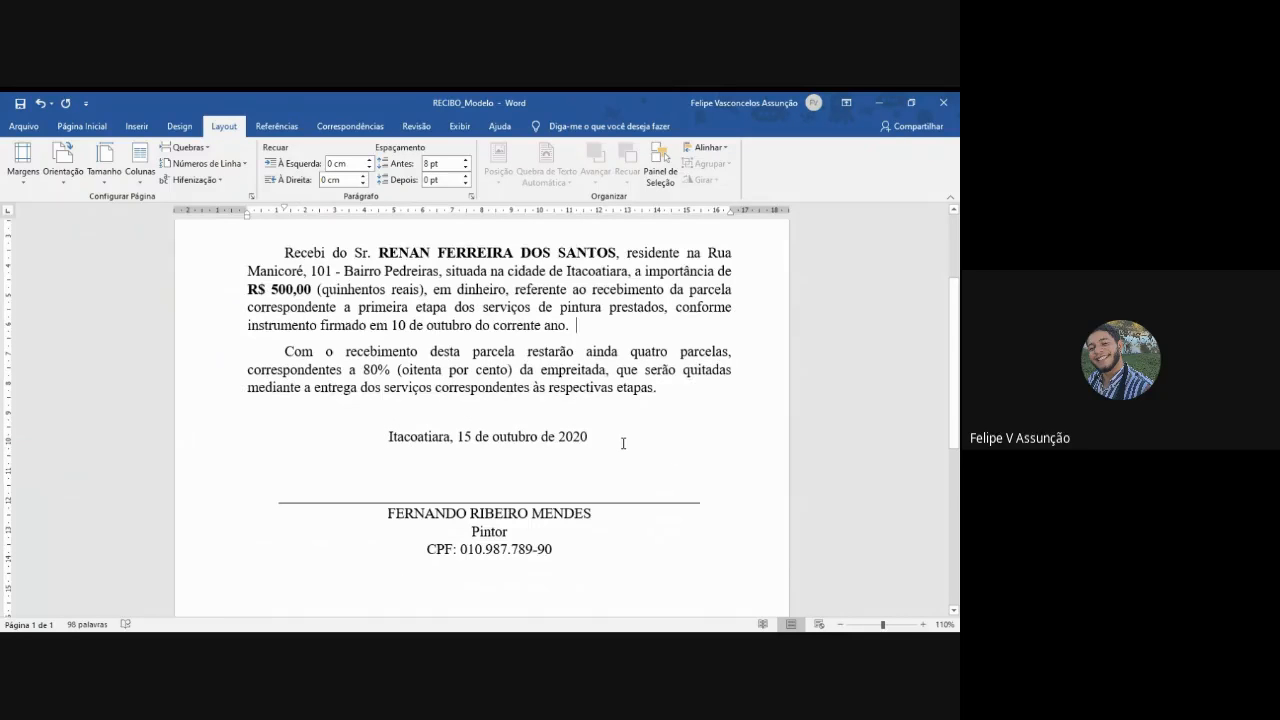
scroll(623, 443, "down", 8)
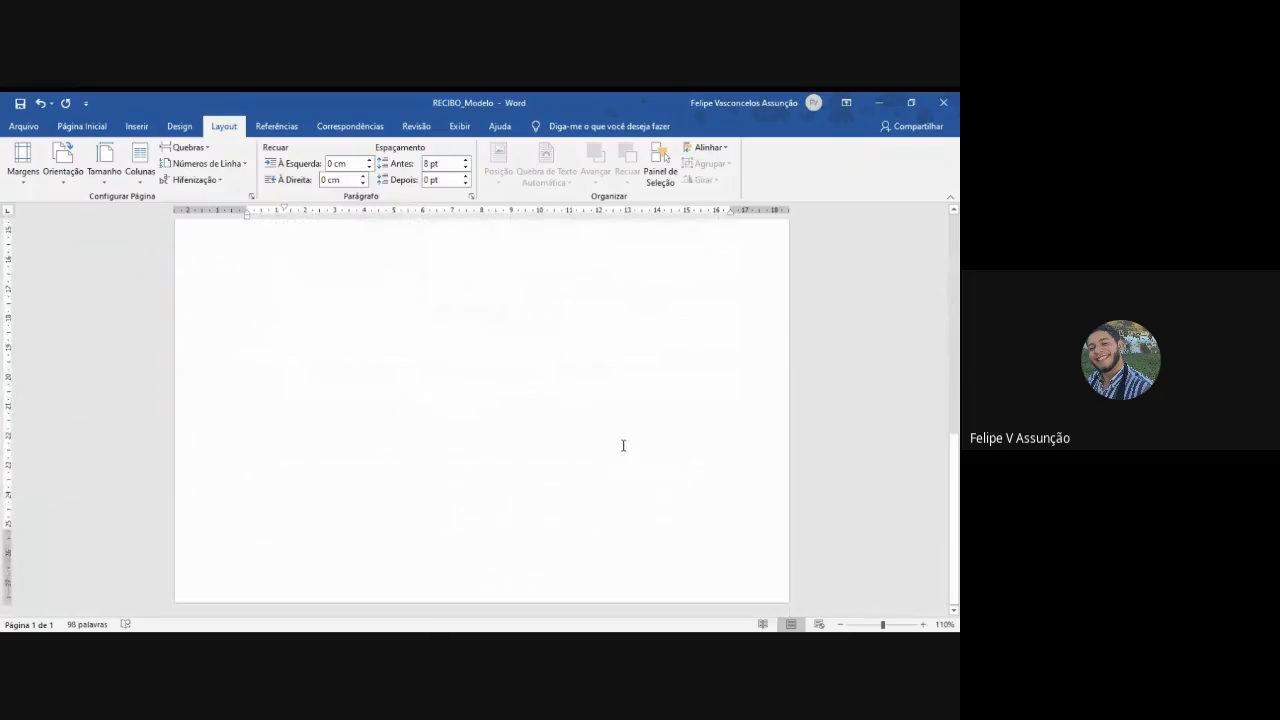
scroll(631, 394, "up", 4)
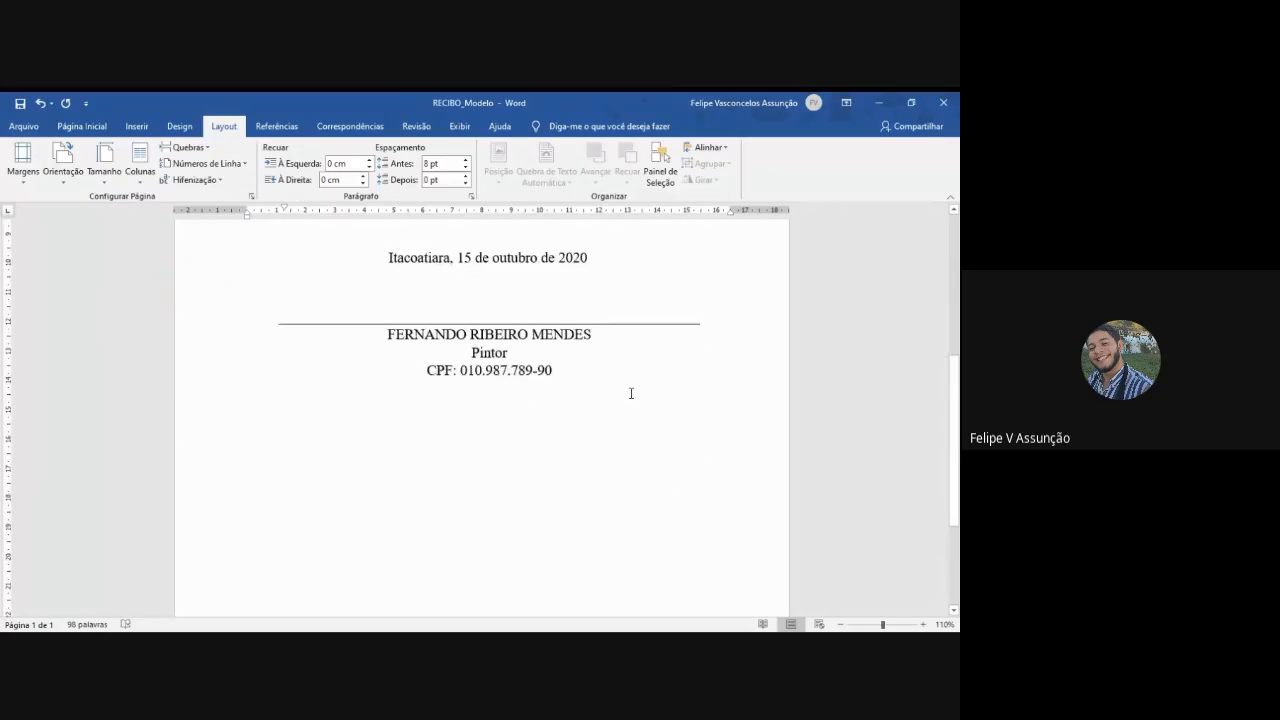
scroll(631, 393, "up", 6)
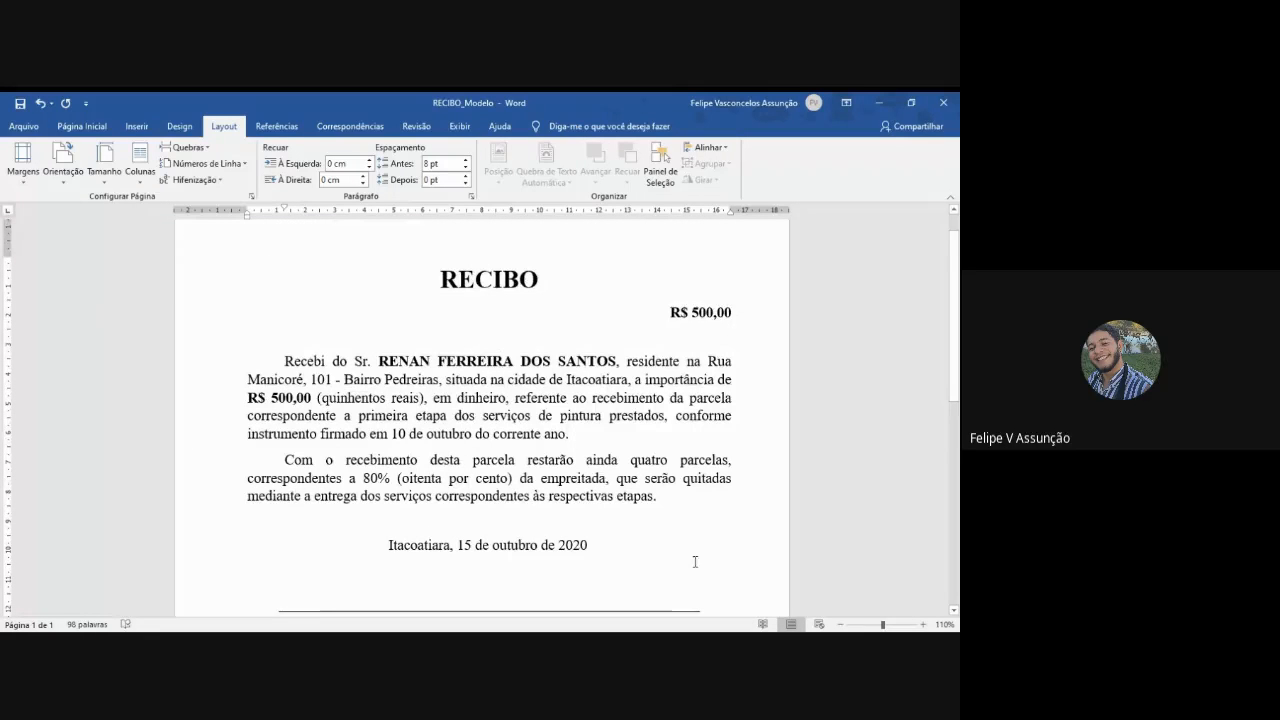
scroll(663, 549, "down", 1)
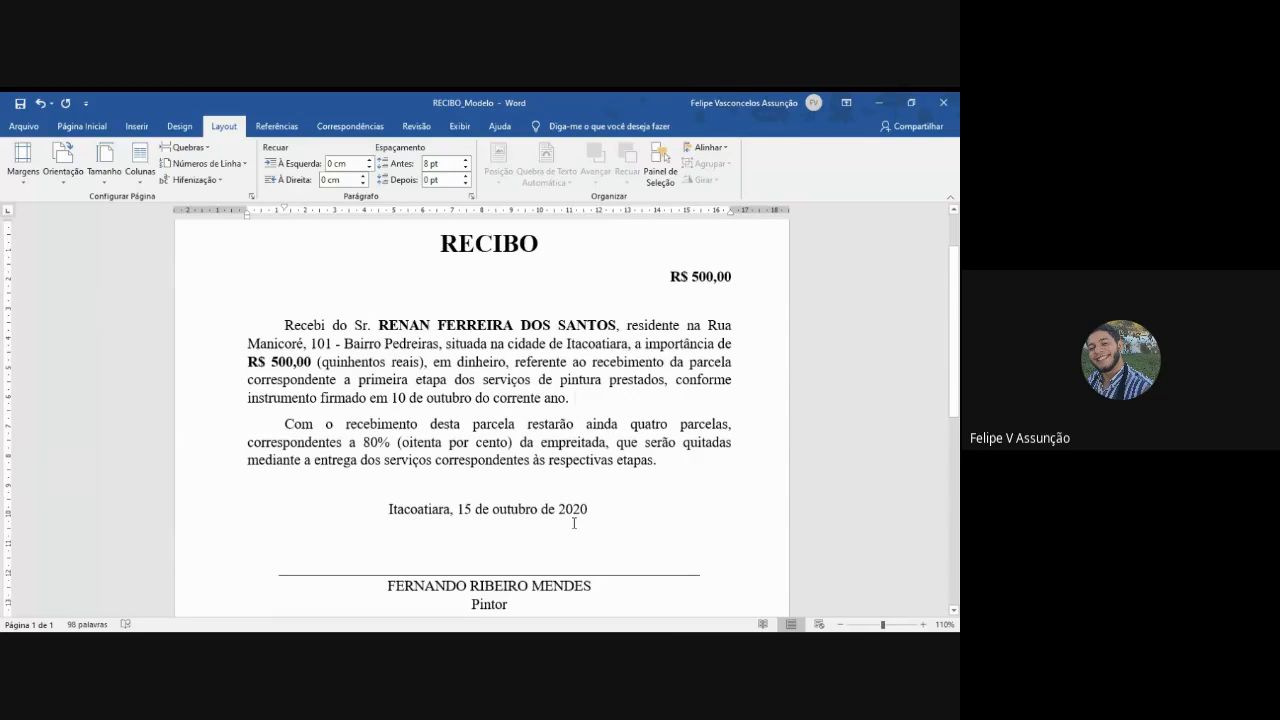
scroll(574, 523, "down", 5)
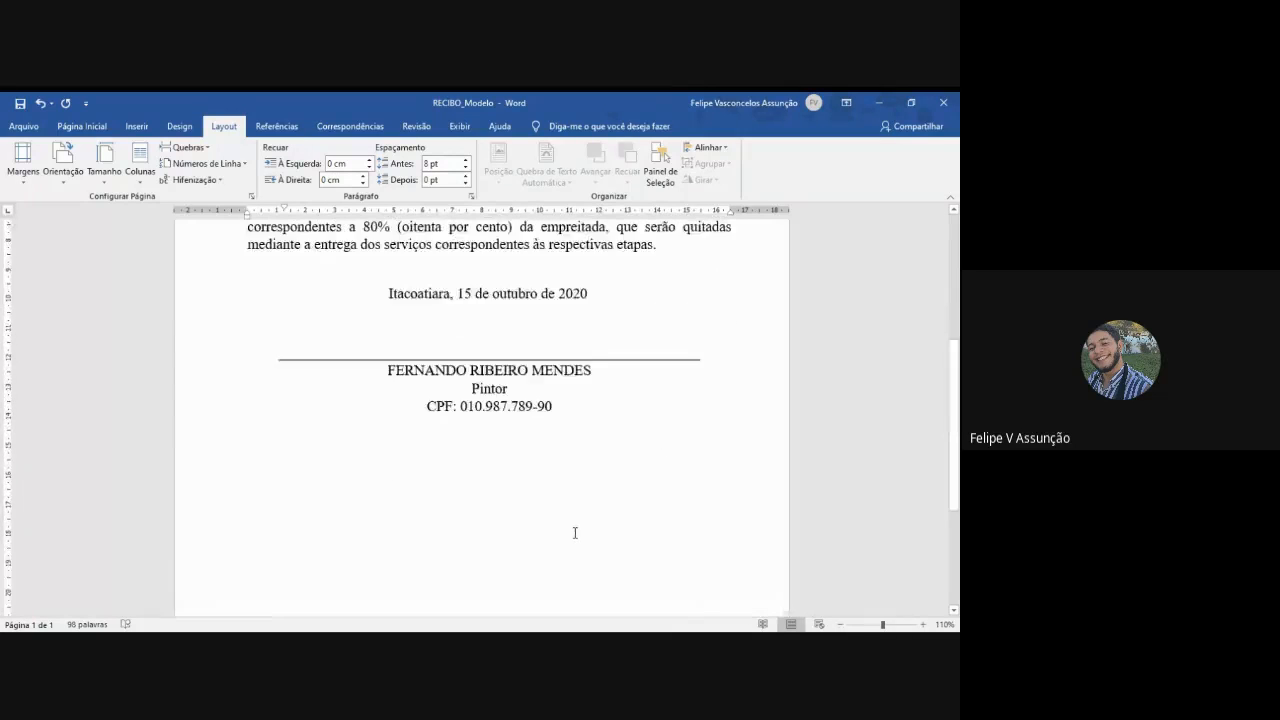
scroll(575, 532, "up", 7)
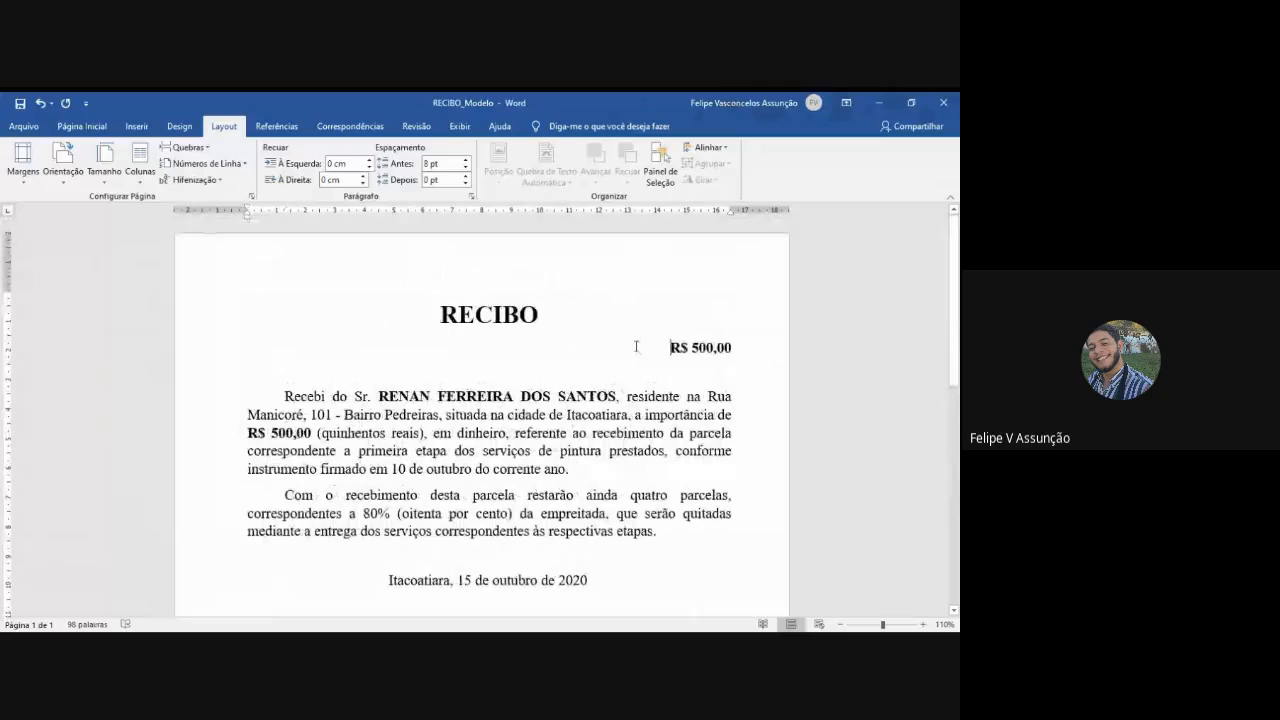
scroll(619, 366, "down", 4)
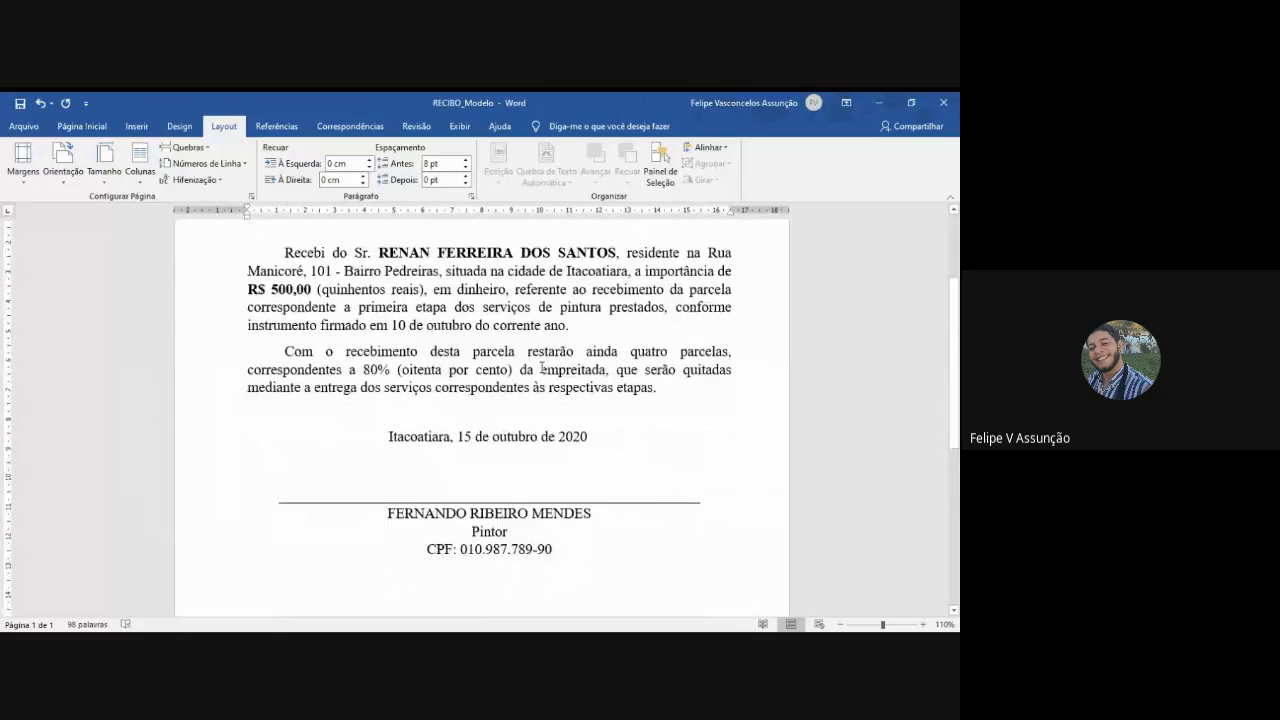
scroll(590, 335, "up", 4)
left_click_drag(428, 322, 554, 538)
scroll(579, 560, "down", 4)
scroll(579, 561, "up", 2)
scroll(579, 560, "up", 5)
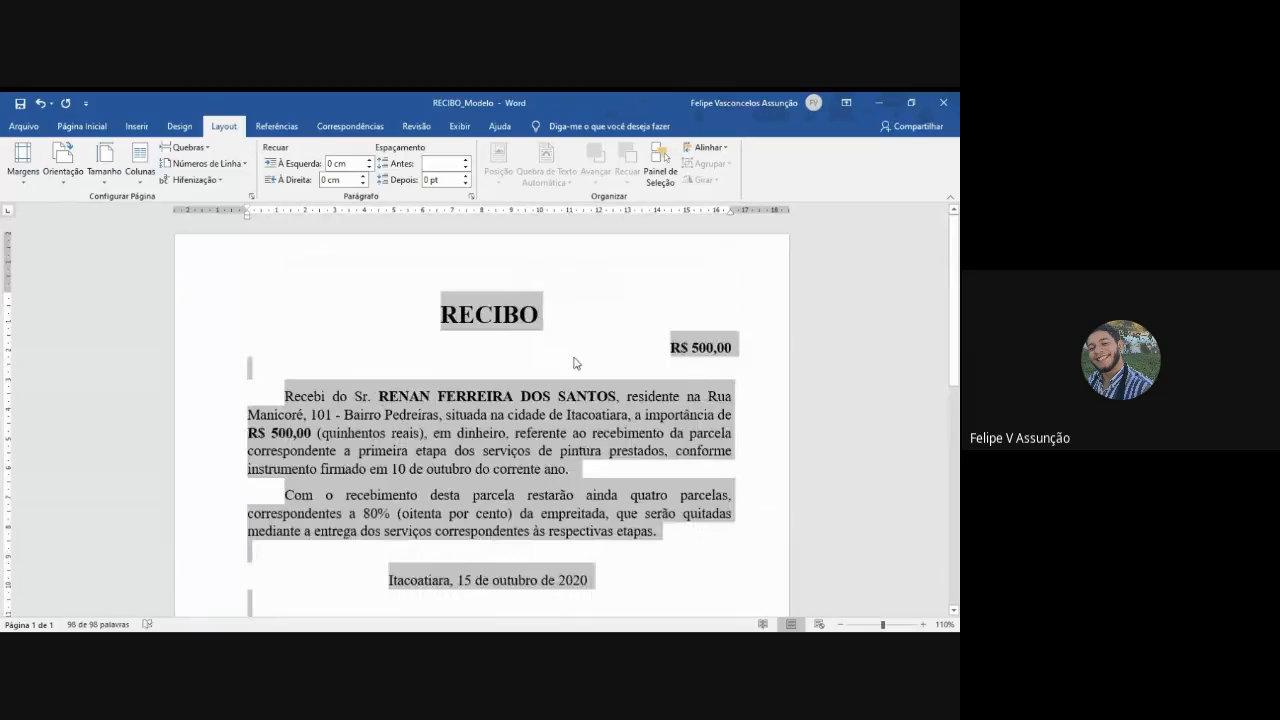
left_click(660, 366)
left_click(674, 330)
left_click(645, 341)
left_click(706, 374)
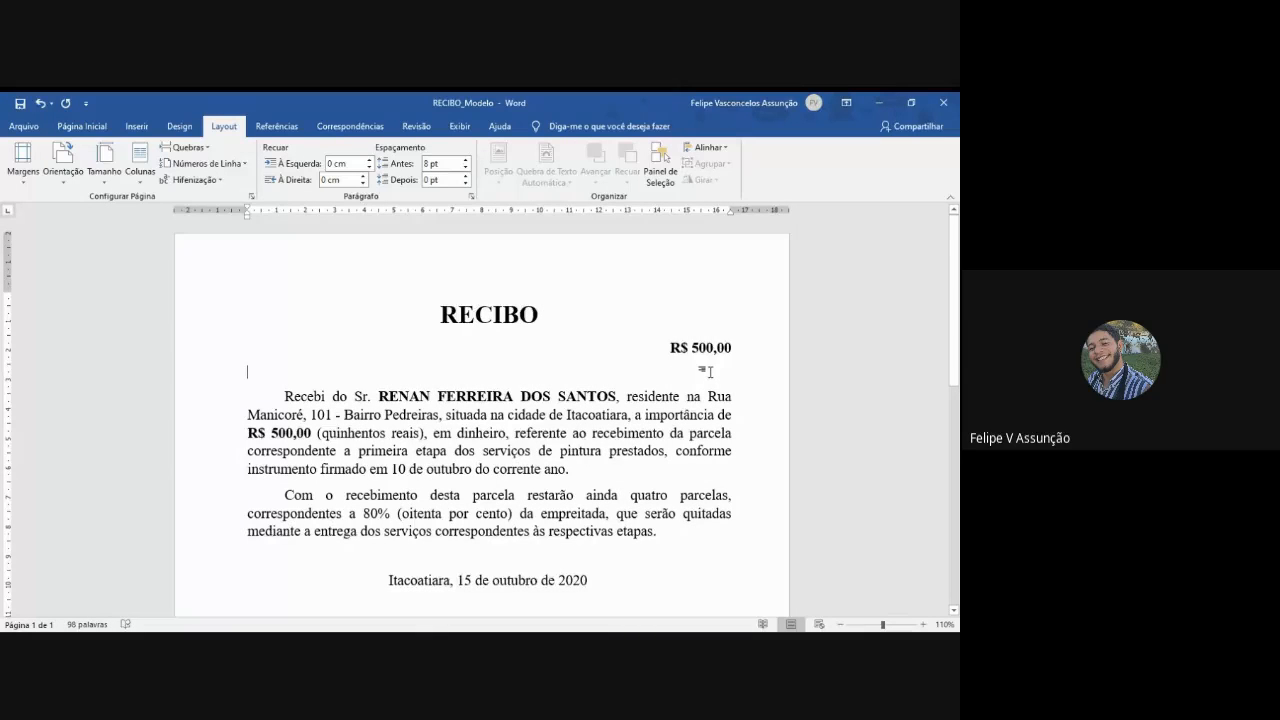
scroll(712, 374, "down", 1)
scroll(712, 375, "down", 5)
left_click(525, 308)
scroll(574, 314, "down", 3)
scroll(572, 320, "up", 8)
left_click(657, 533)
scroll(620, 500, "down", 6)
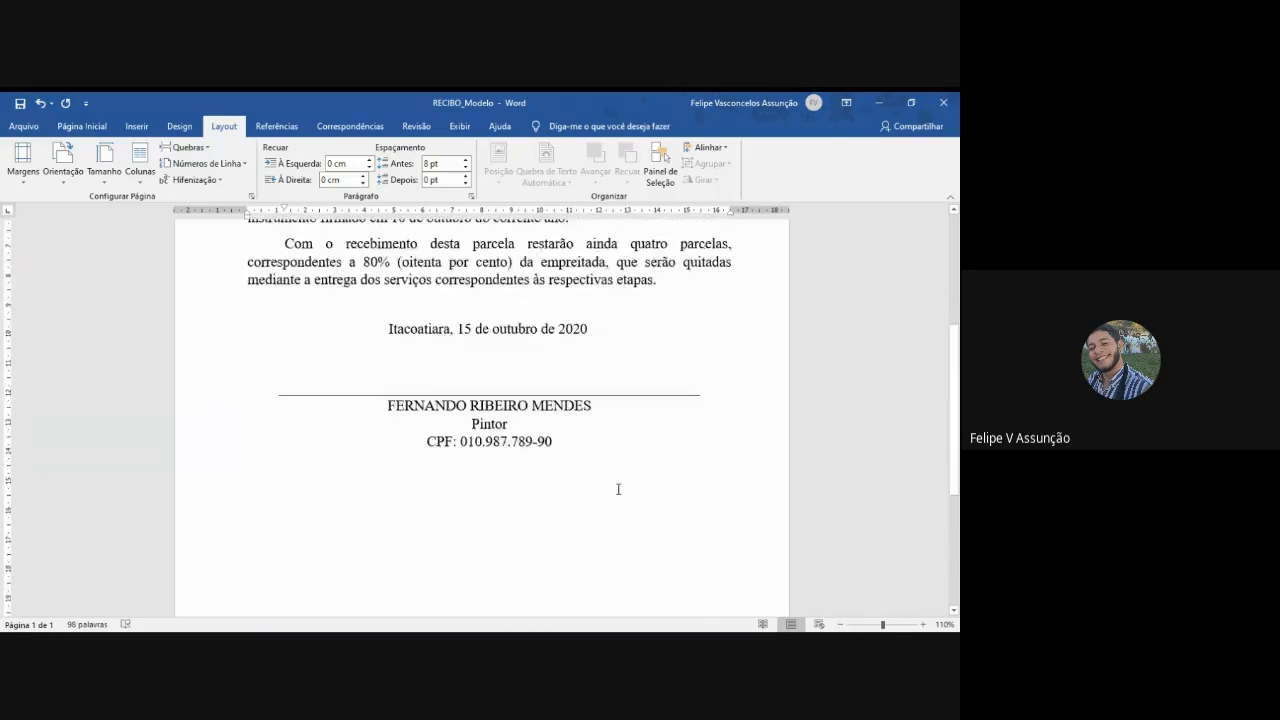
scroll(615, 489, "up", 5)
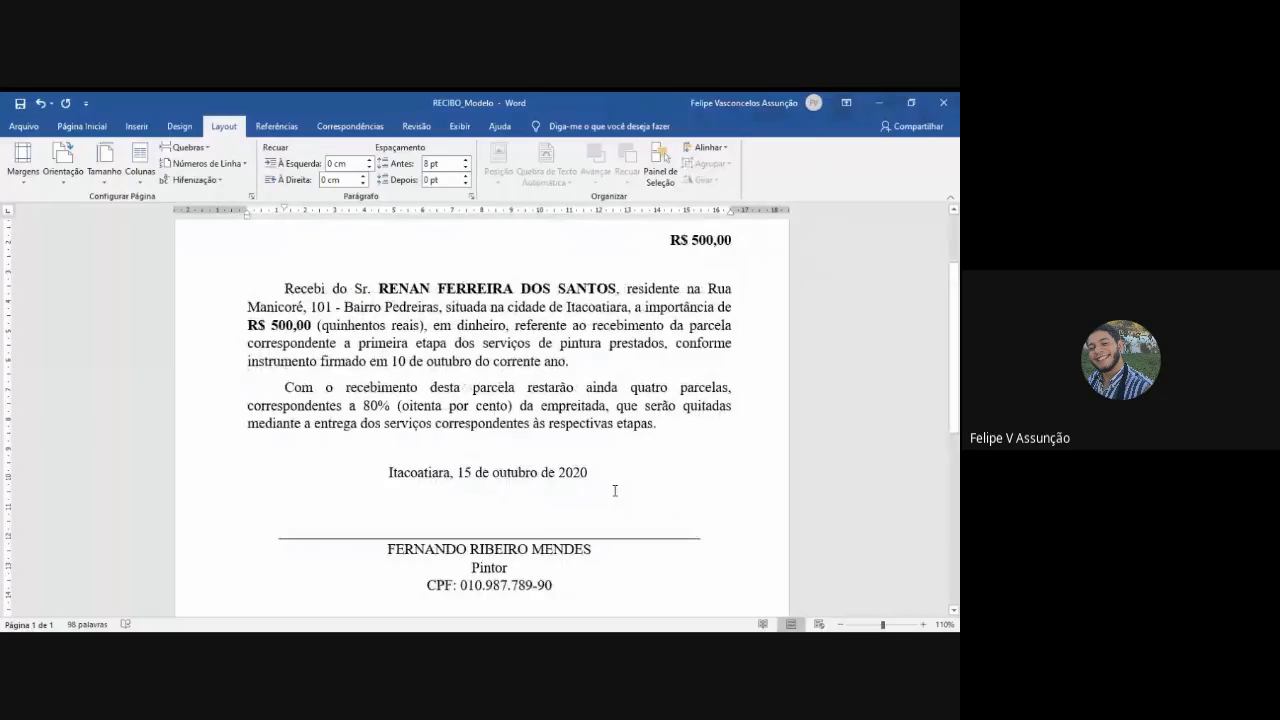
mouse_move(571, 591)
left_mouse_down()
mouse_move(420, 505)
mouse_move(362, 268)
mouse_move(370, 218)
left_mouse_up()
left_click(436, 362)
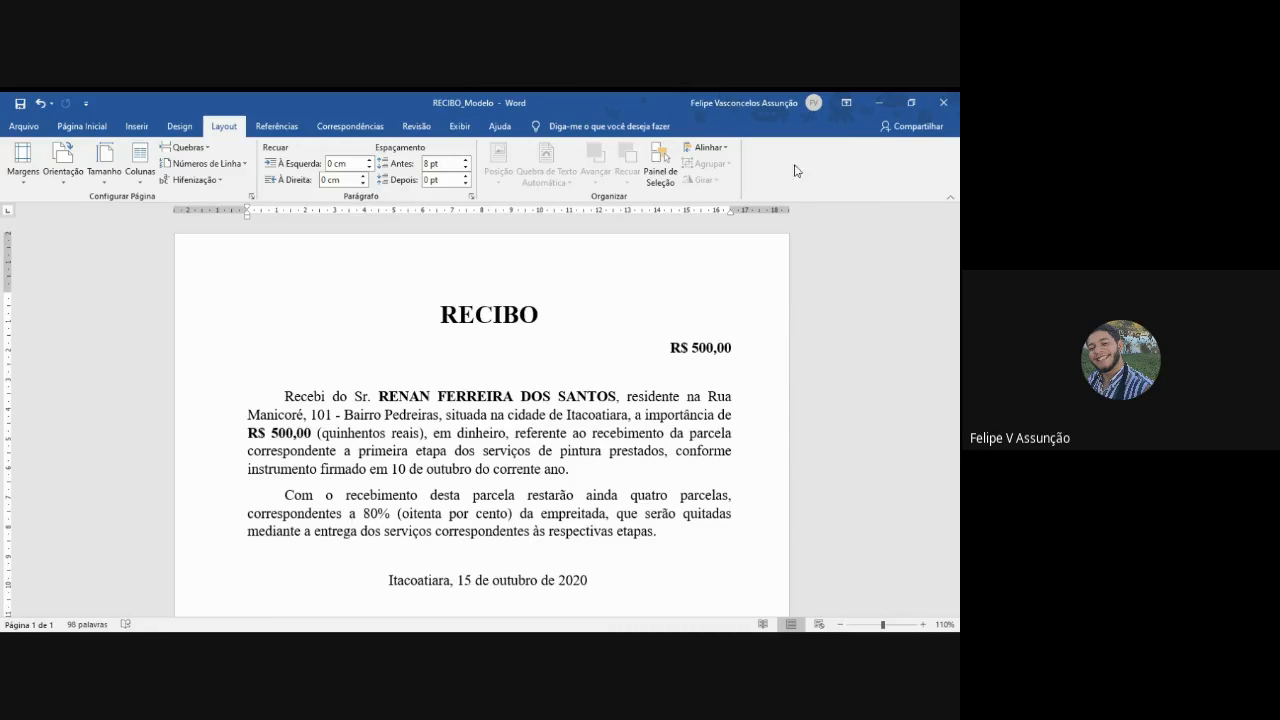
scroll(722, 400, "down", 5)
scroll(721, 407, "down", 3)
scroll(715, 412, "up", 8)
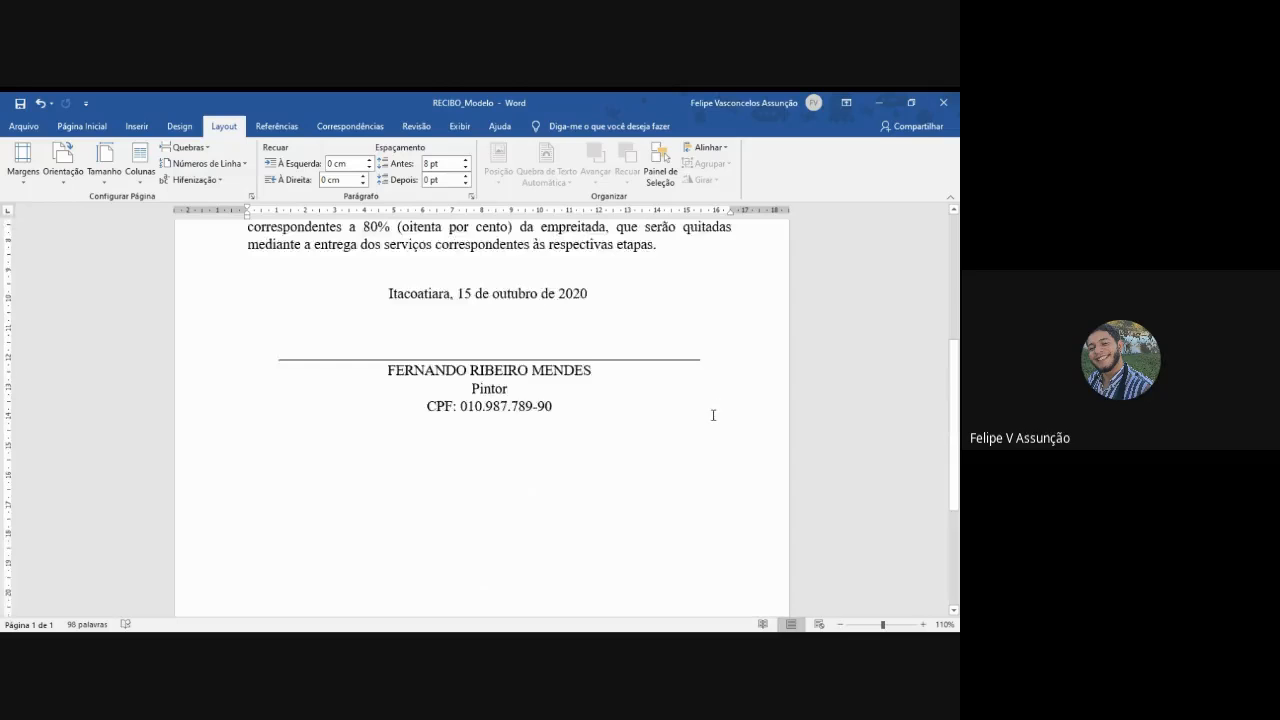
scroll(713, 415, "up", 1)
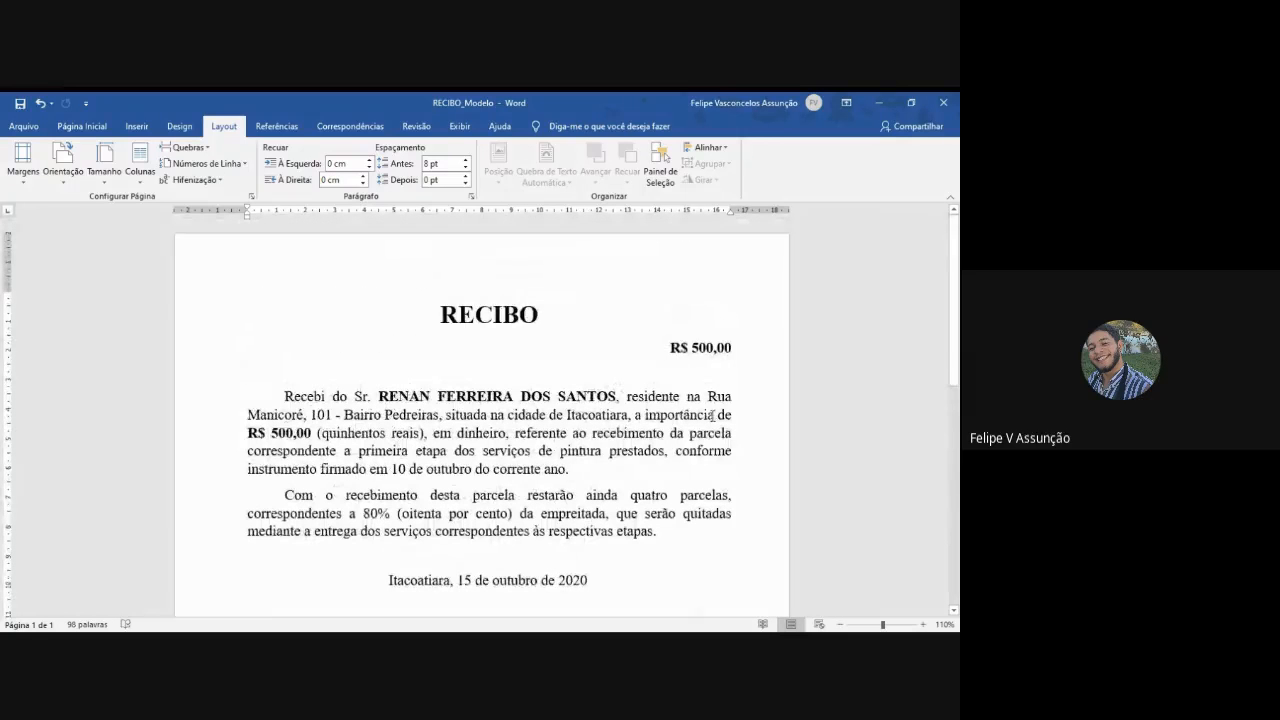
scroll(713, 415, "down", 3)
scroll(640, 514, "down", 8)
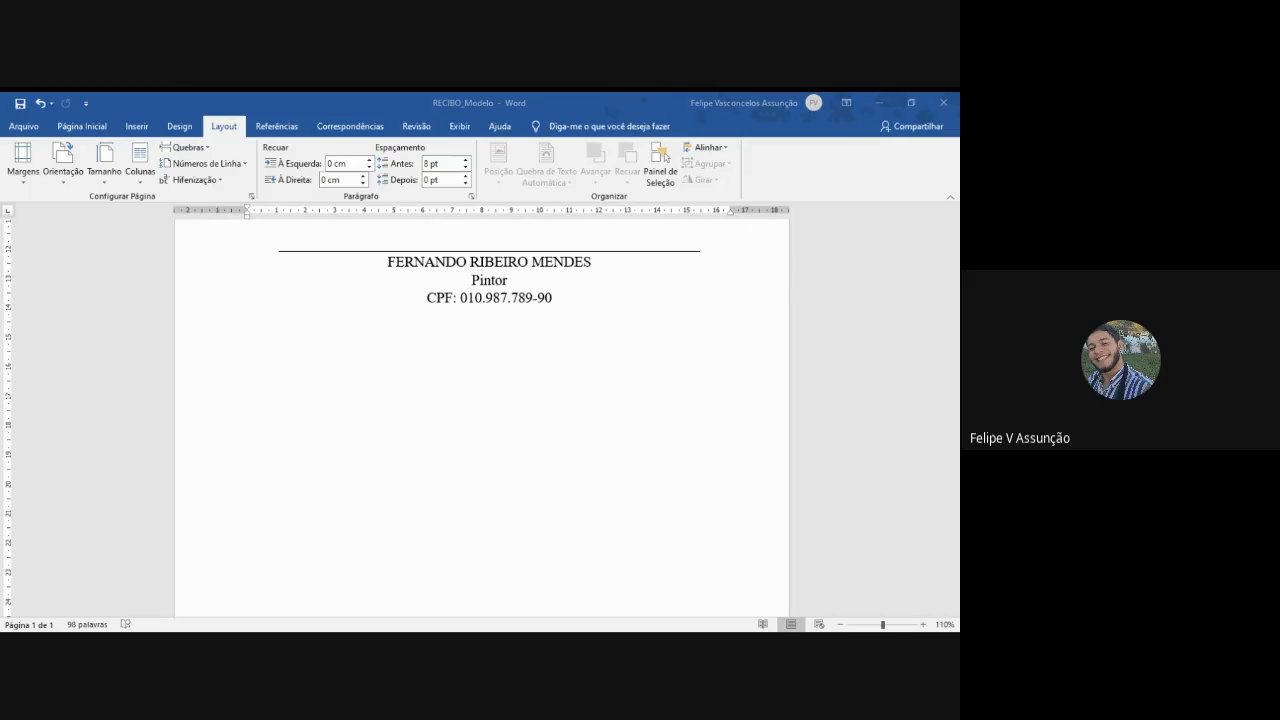
- Bold the three lines beneath the signature rule: the signer's full name, "Pintor" and the CPF line
scroll(591, 329, "up", 4)
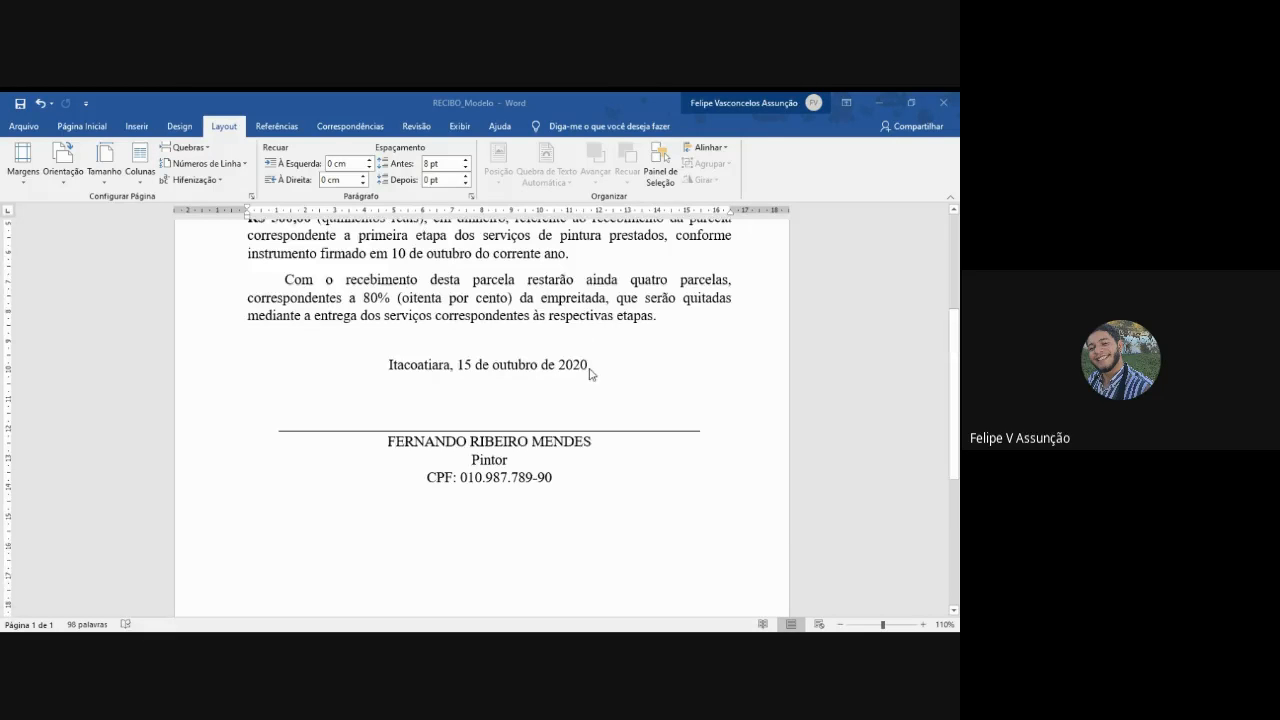
left_click(558, 478)
left_click(548, 477)
left_click_drag(556, 478, 392, 441)
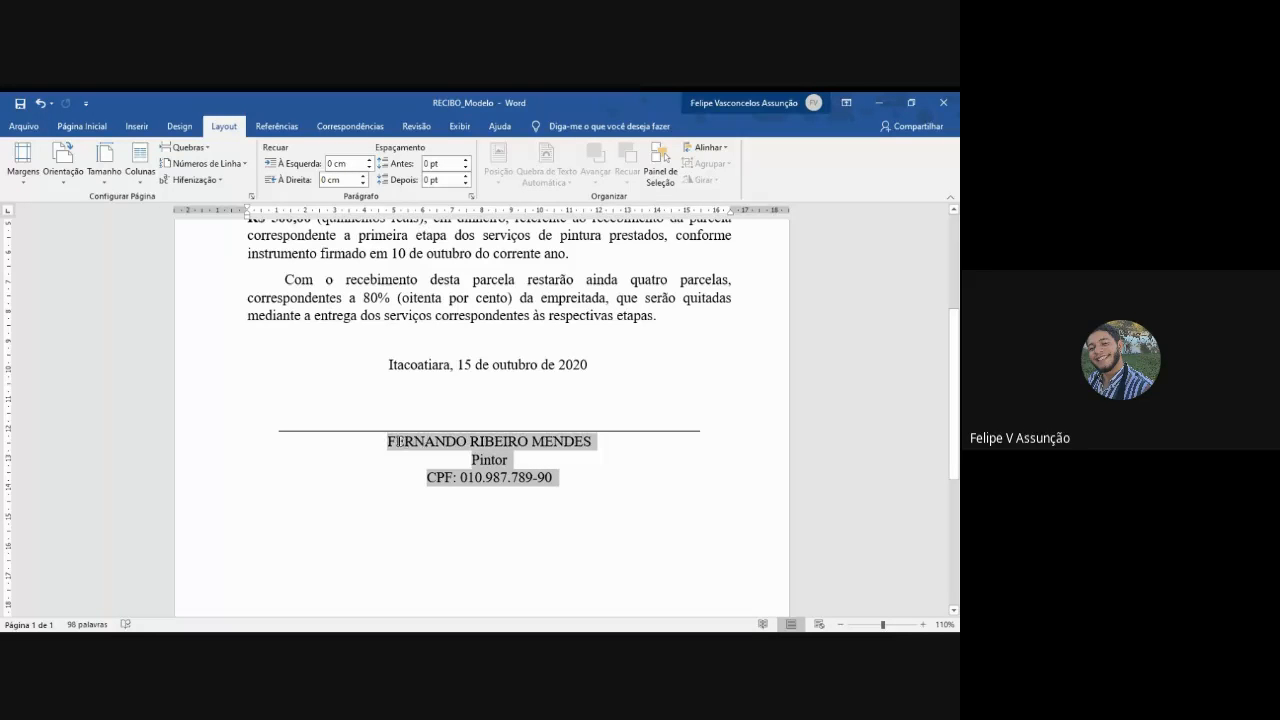
left_click(84, 126)
left_click(154, 174)
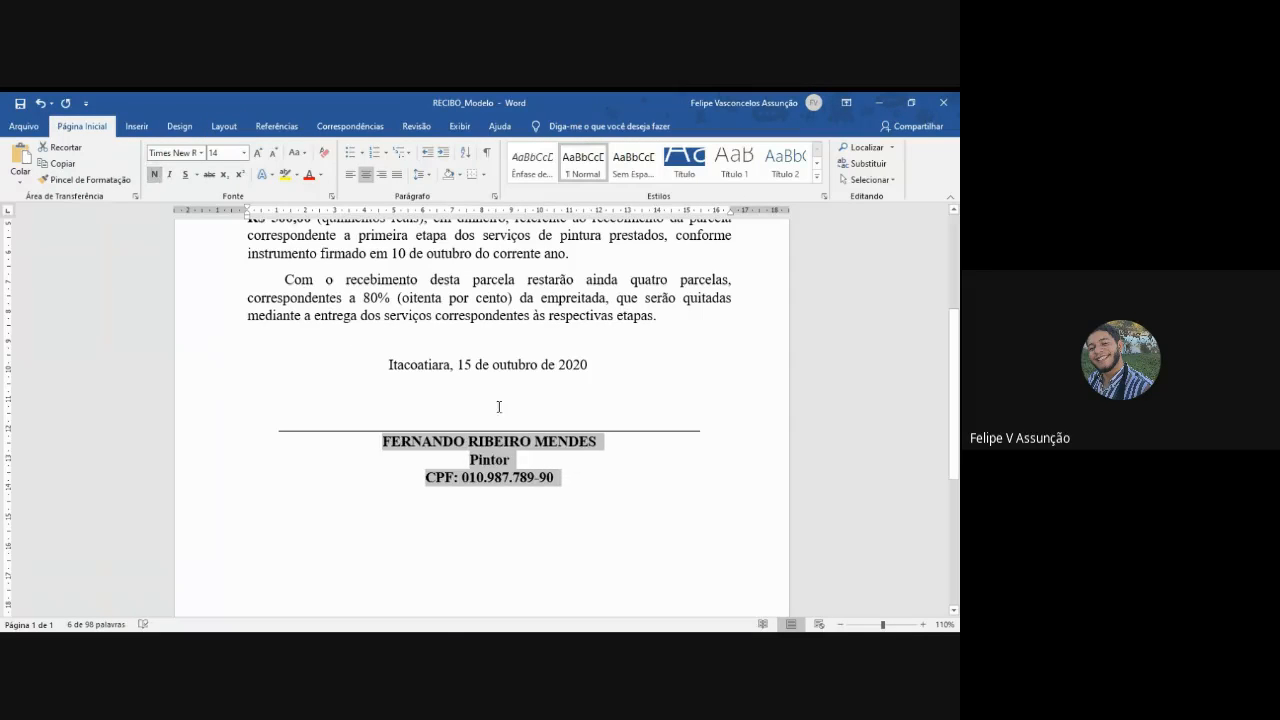
left_click(629, 420)
- Compare the bold signature block with the receipt's body paragraphs and date line
scroll(629, 420, "up", 5)
scroll(633, 428, "down", 3)
scroll(633, 428, "up", 1)
scroll(632, 429, "down", 2)
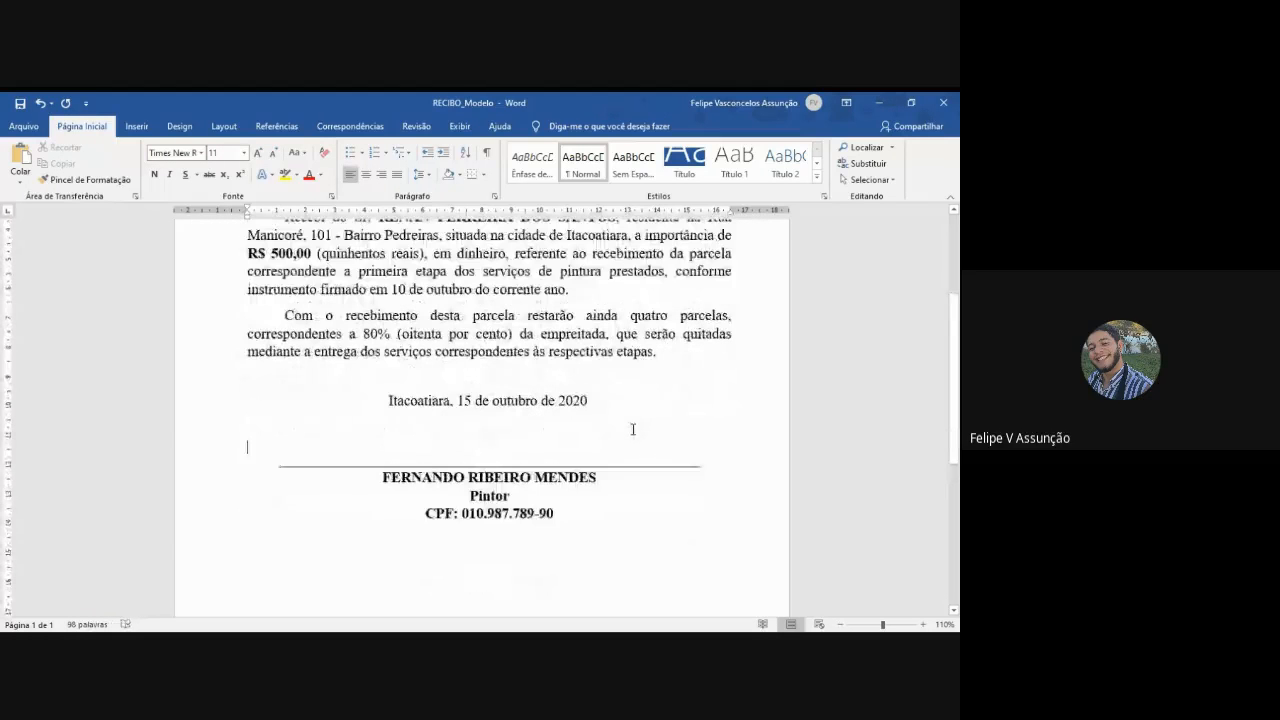
scroll(632, 429, "down", 3)
scroll(646, 400, "down", 1)
scroll(640, 403, "up", 5)
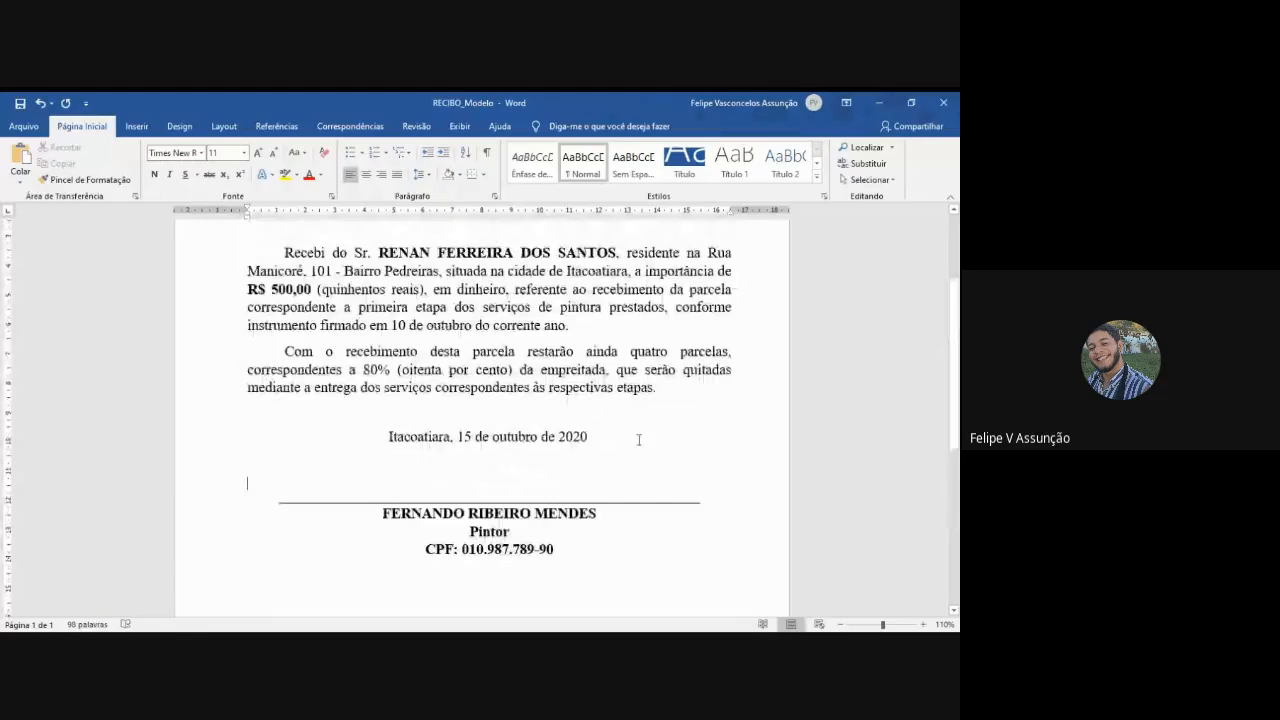
- Remove the bold from the signer's name, "Pintor" and CPF lines in the signature block
left_click(565, 550)
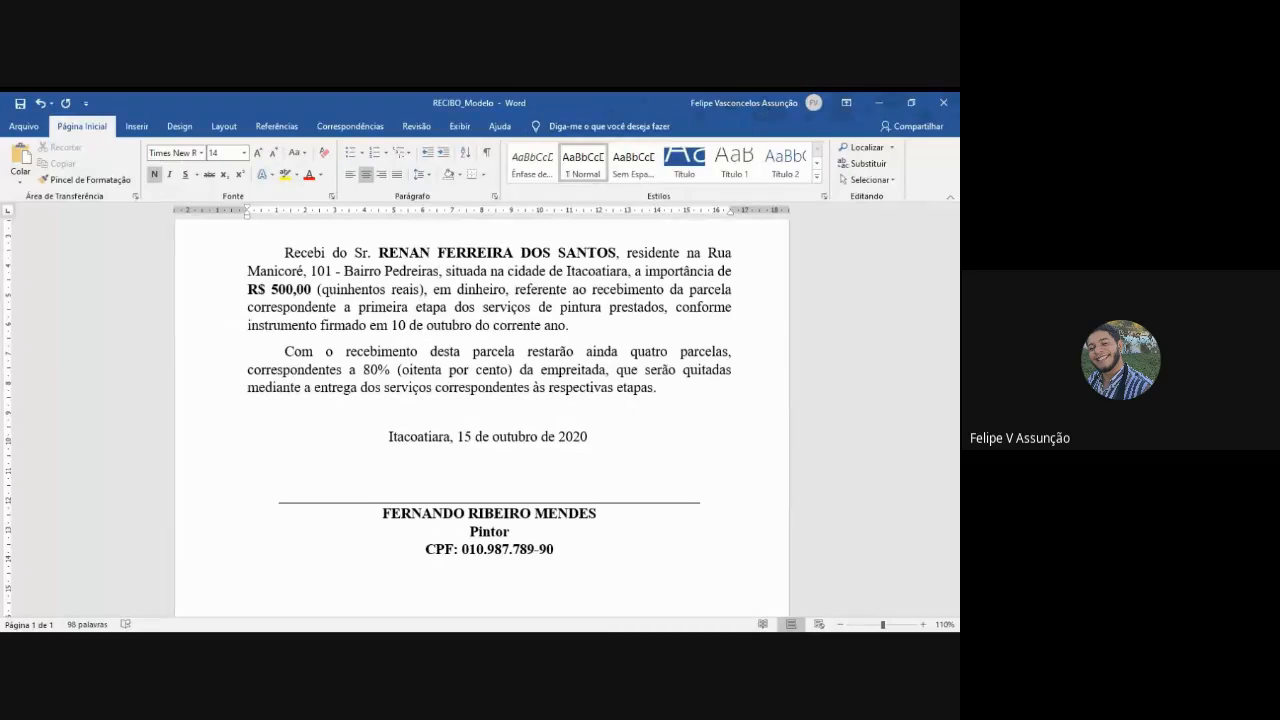
left_click(136, 126)
scroll(523, 557, "down", 1)
mouse_move(563, 516)
left_mouse_down()
mouse_move(430, 513)
mouse_move(394, 478)
left_mouse_up()
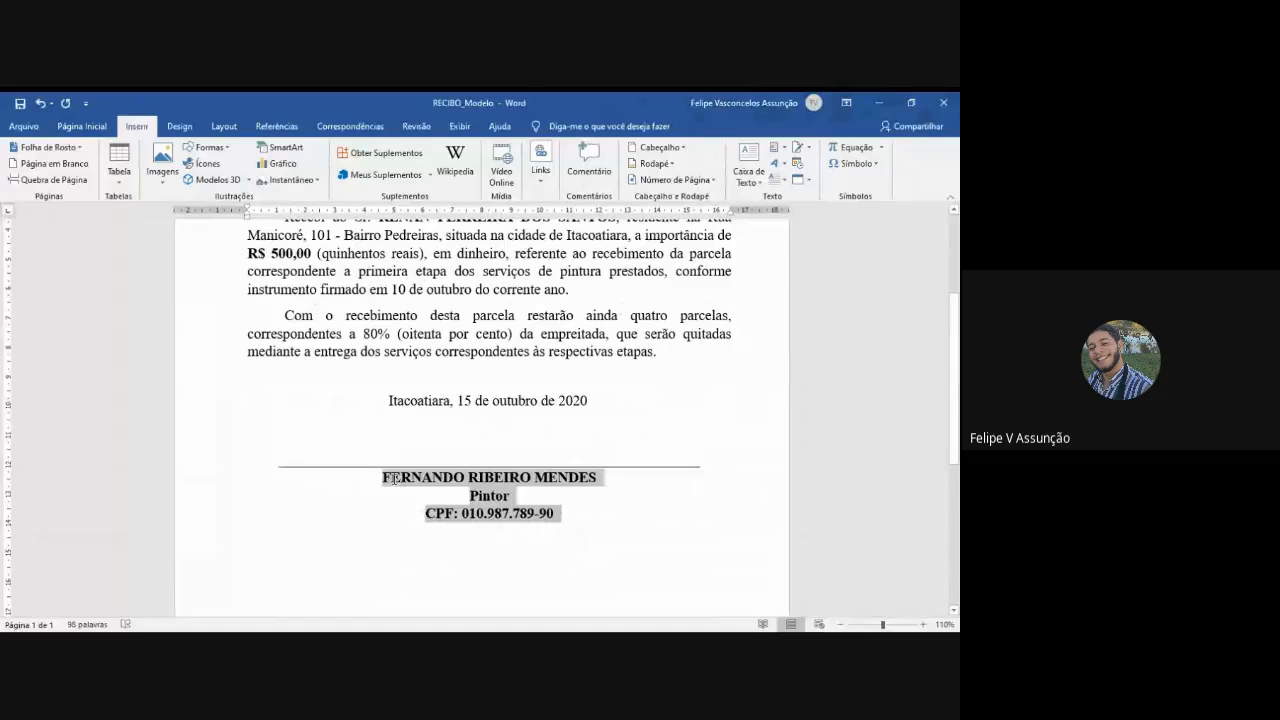
left_click(84, 126)
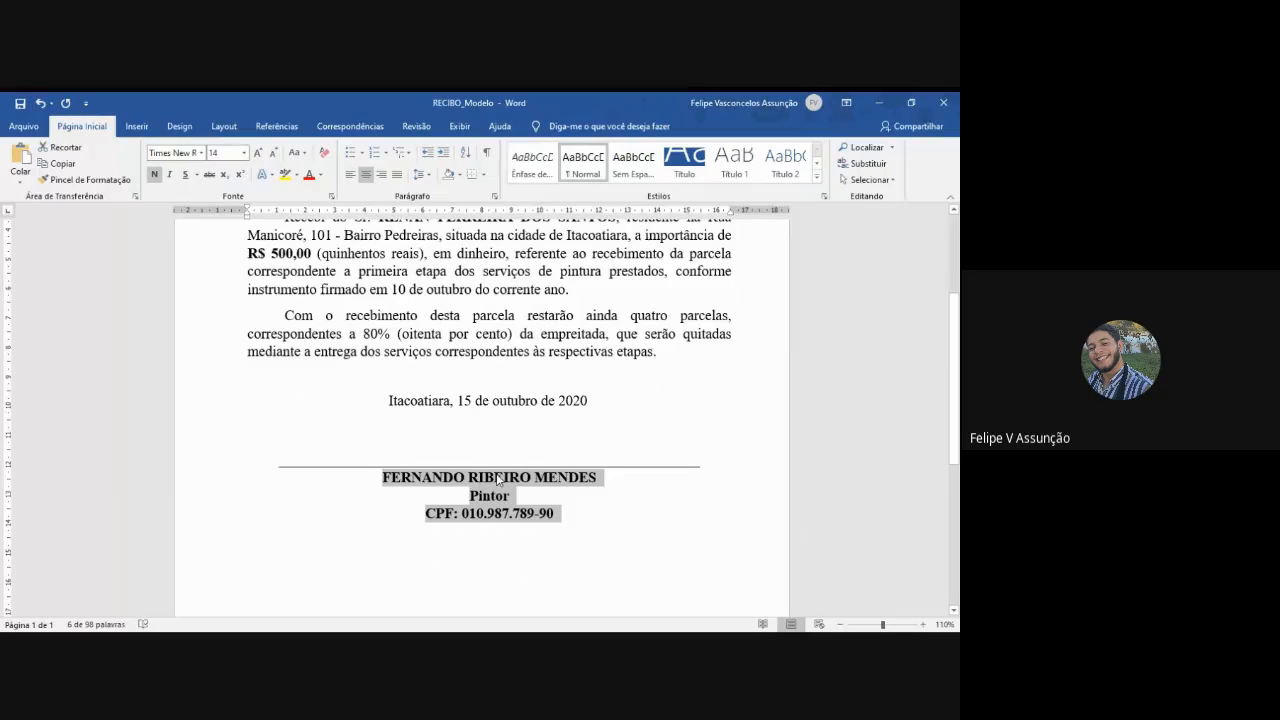
left_click(155, 176)
left_click(623, 520)
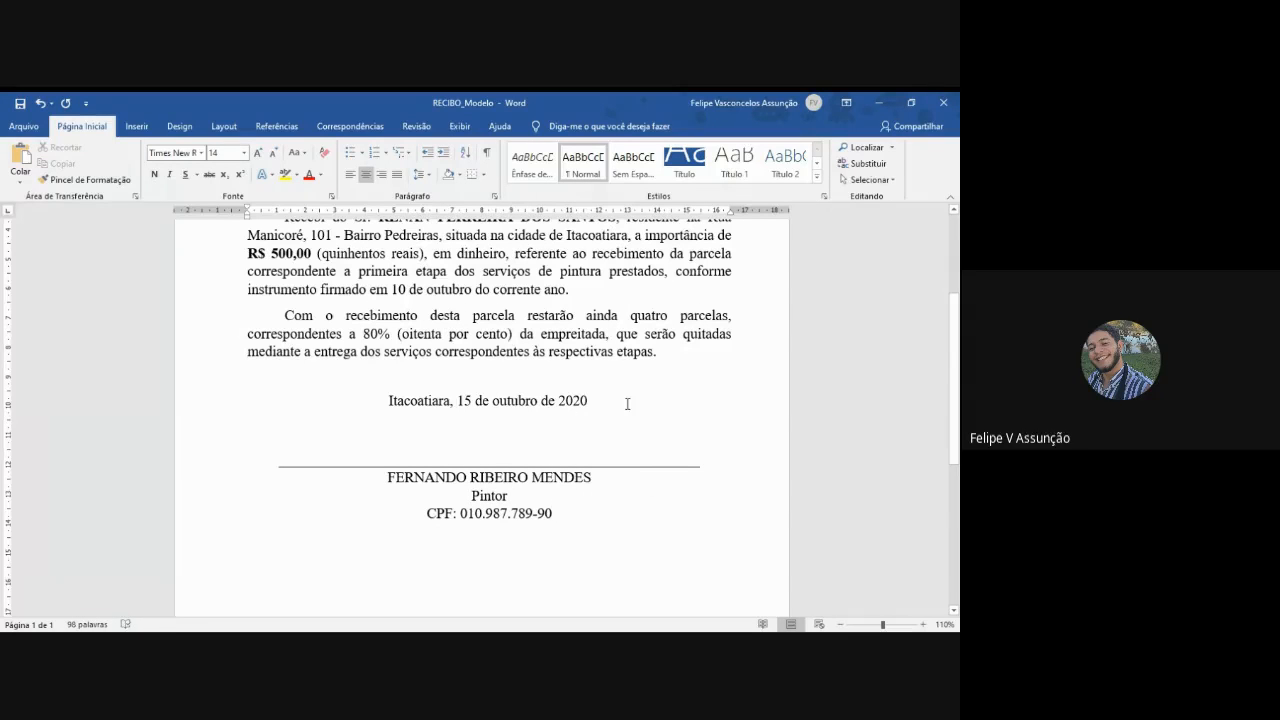
- Review the finished receipt, examining the "R$ 500,00" amount beneath the title, the body paragraphs, the date and the signature block
scroll(627, 404, "up", 1)
scroll(590, 460, "down", 2)
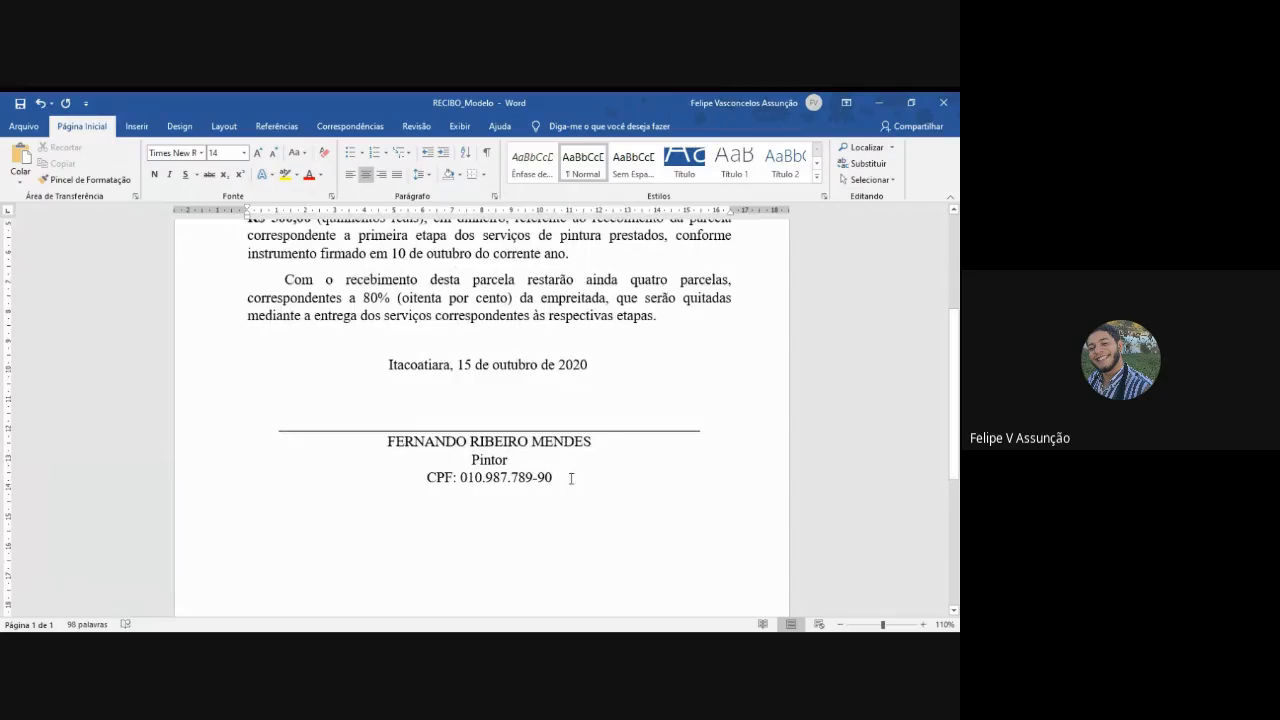
scroll(640, 460, "down", 4)
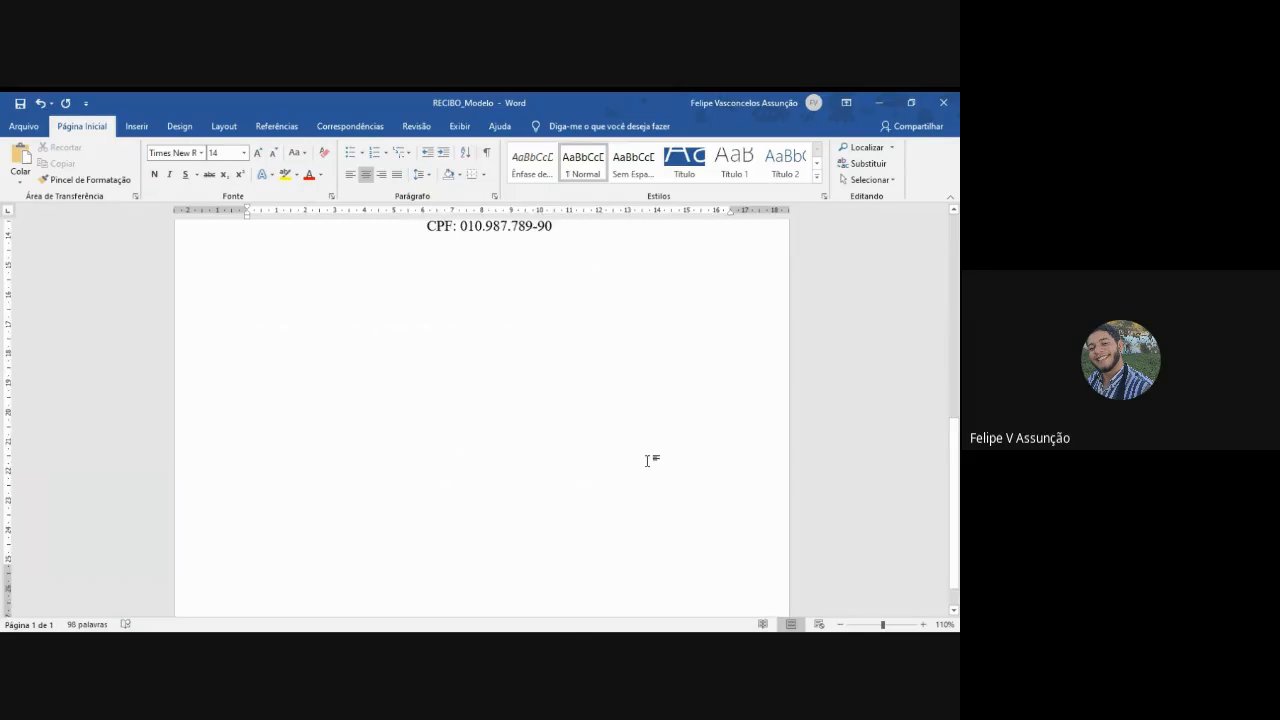
scroll(647, 462, "up", 8)
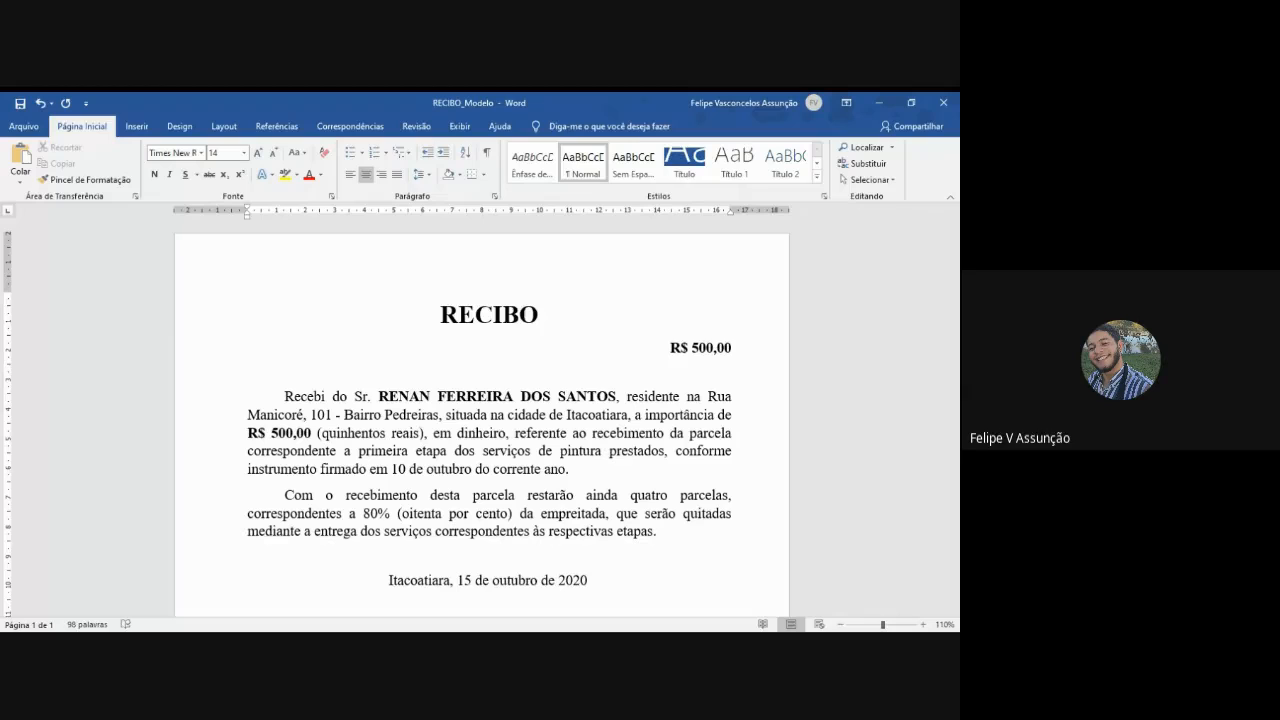
left_click(679, 368)
left_click(686, 343)
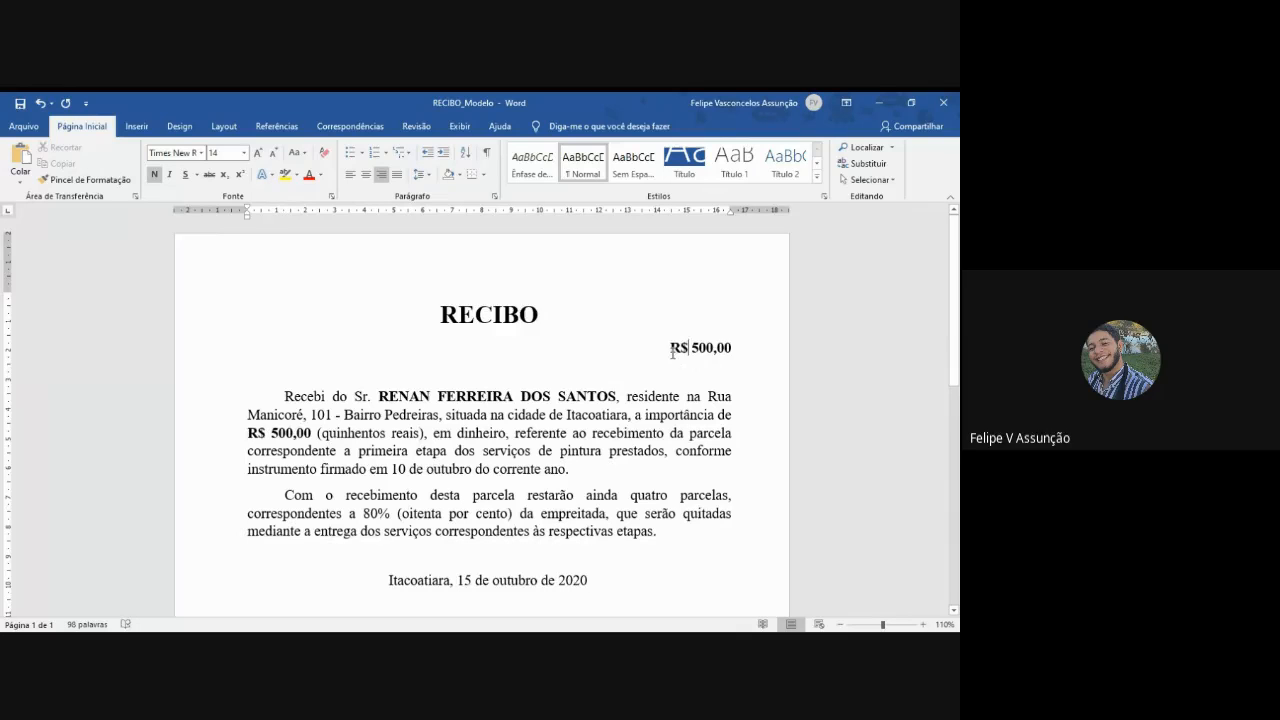
left_click_drag(669, 348, 726, 350)
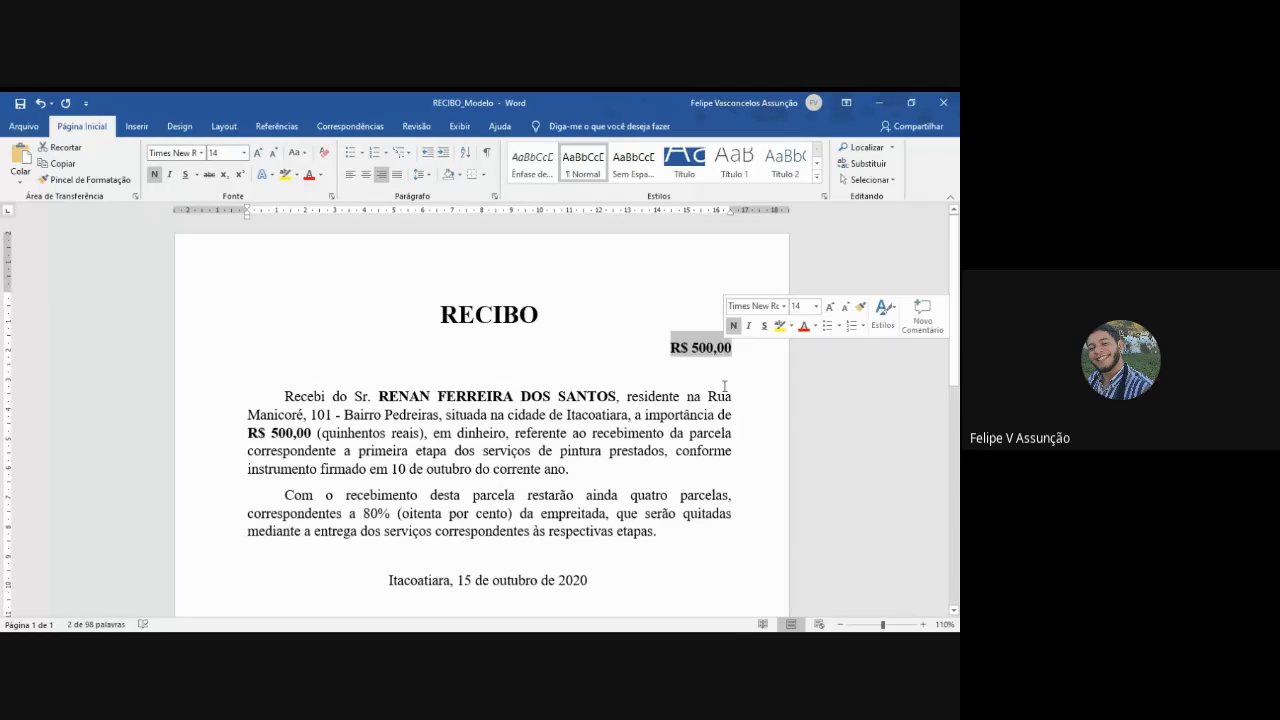
left_click(685, 375)
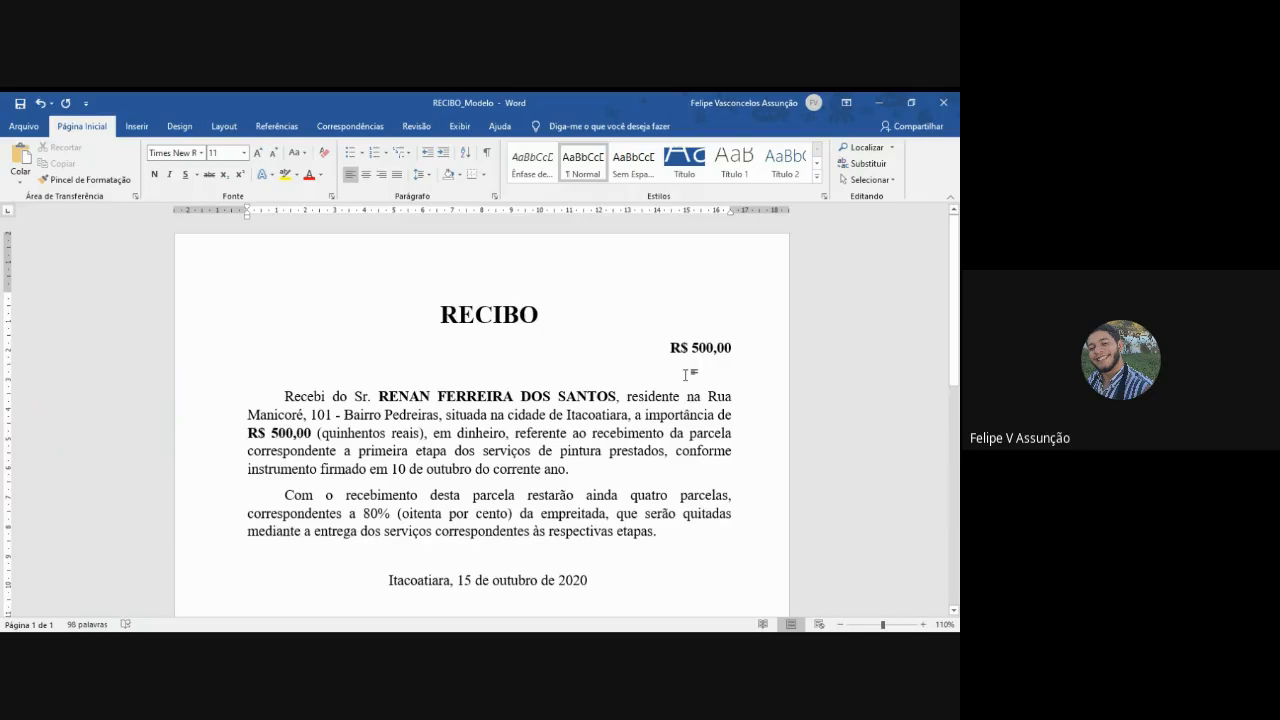
scroll(685, 374, "down", 2)
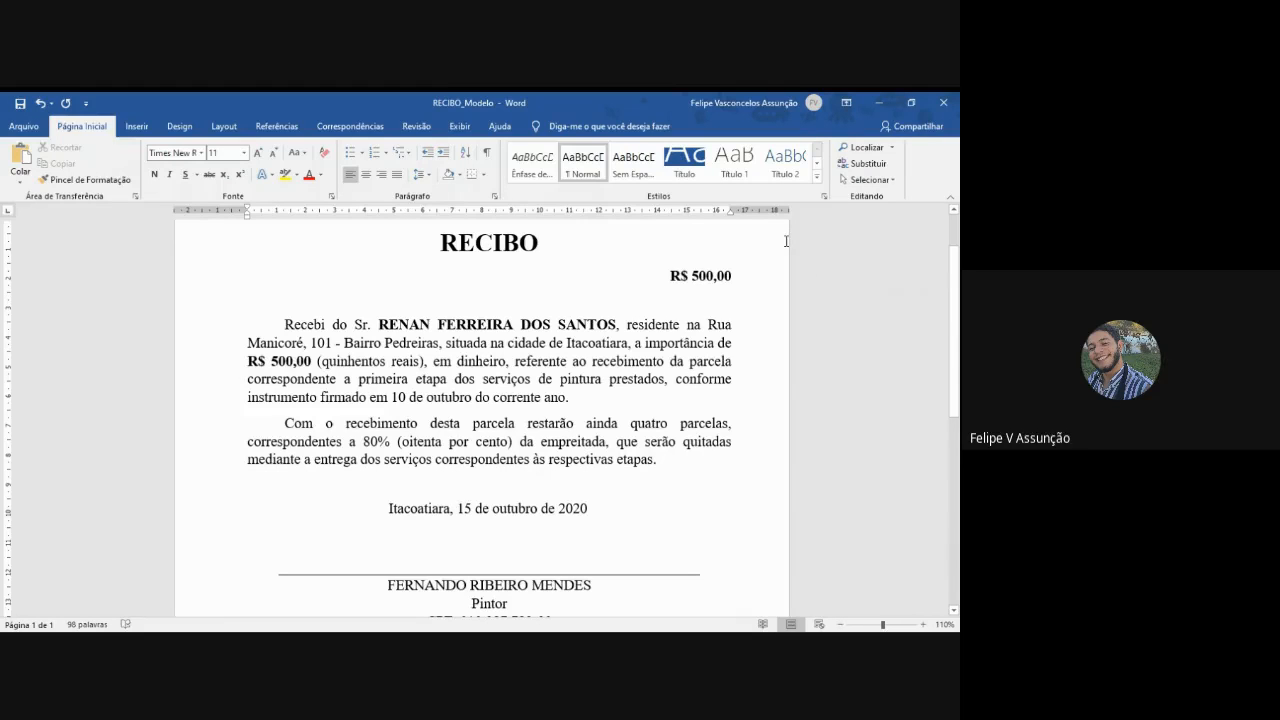
left_click(661, 276)
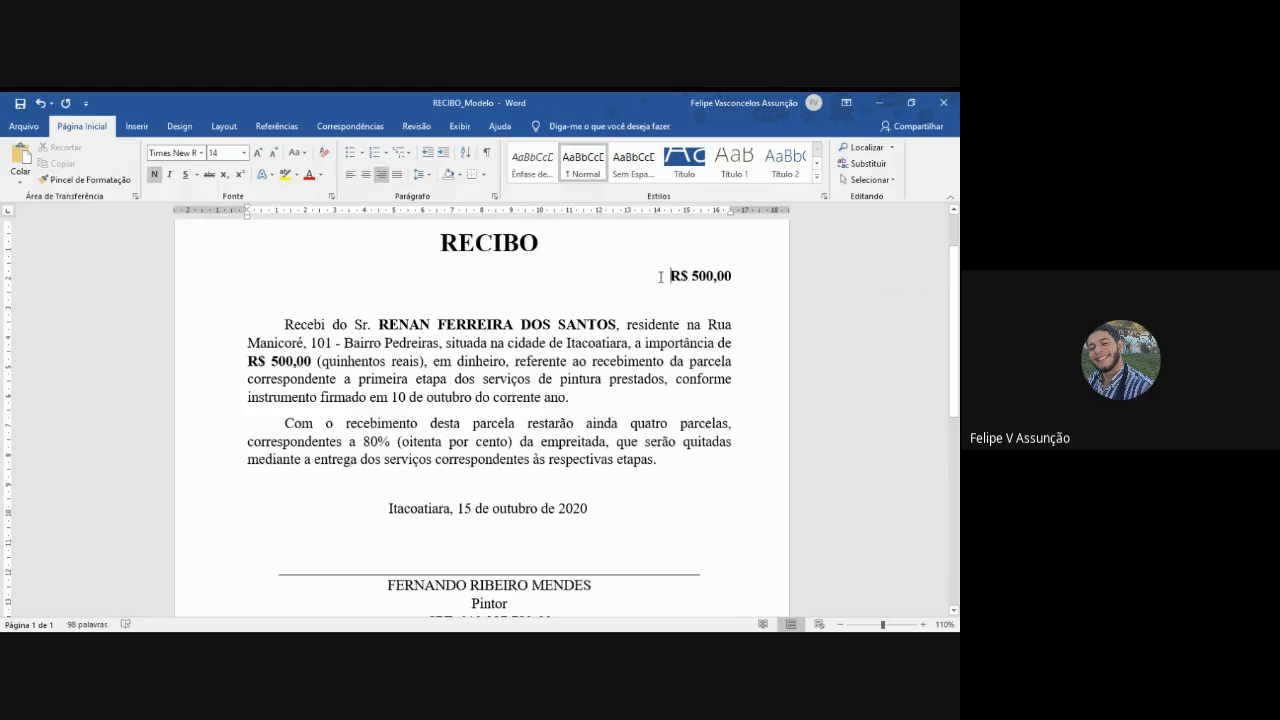
left_click_drag(669, 277, 743, 279)
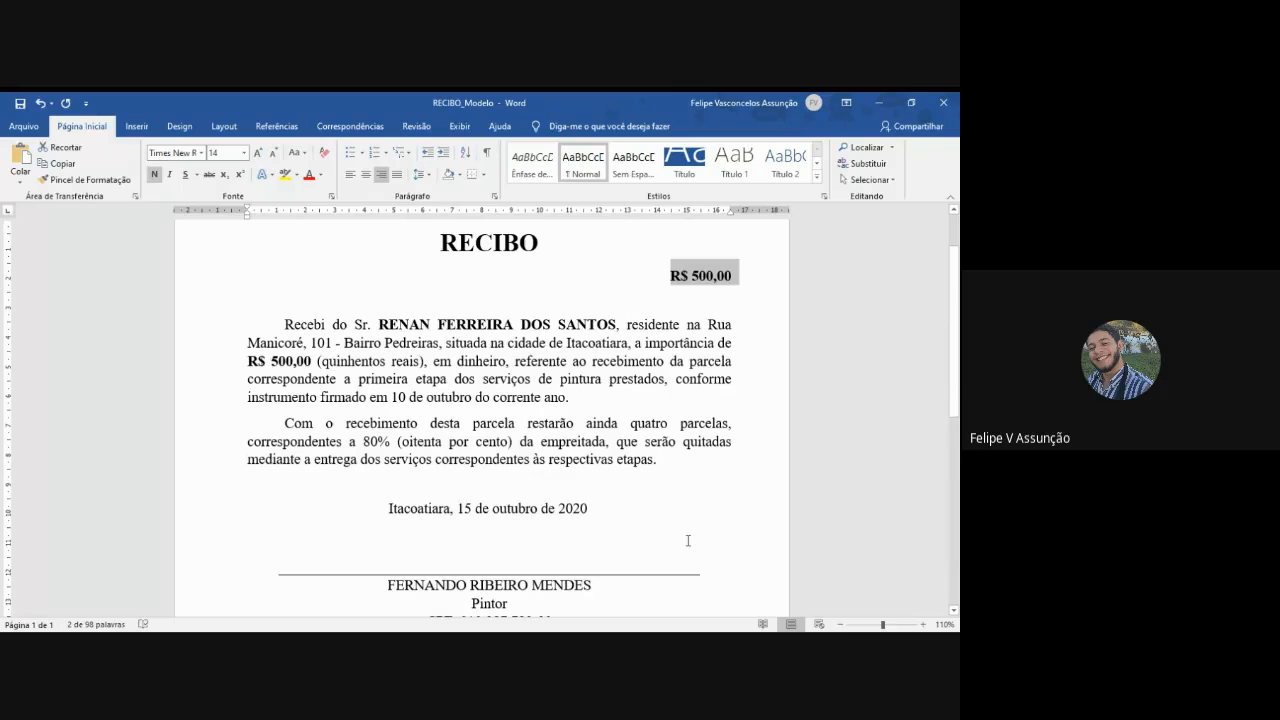
scroll(676, 528, "down", 2)
scroll(674, 525, "up", 3)
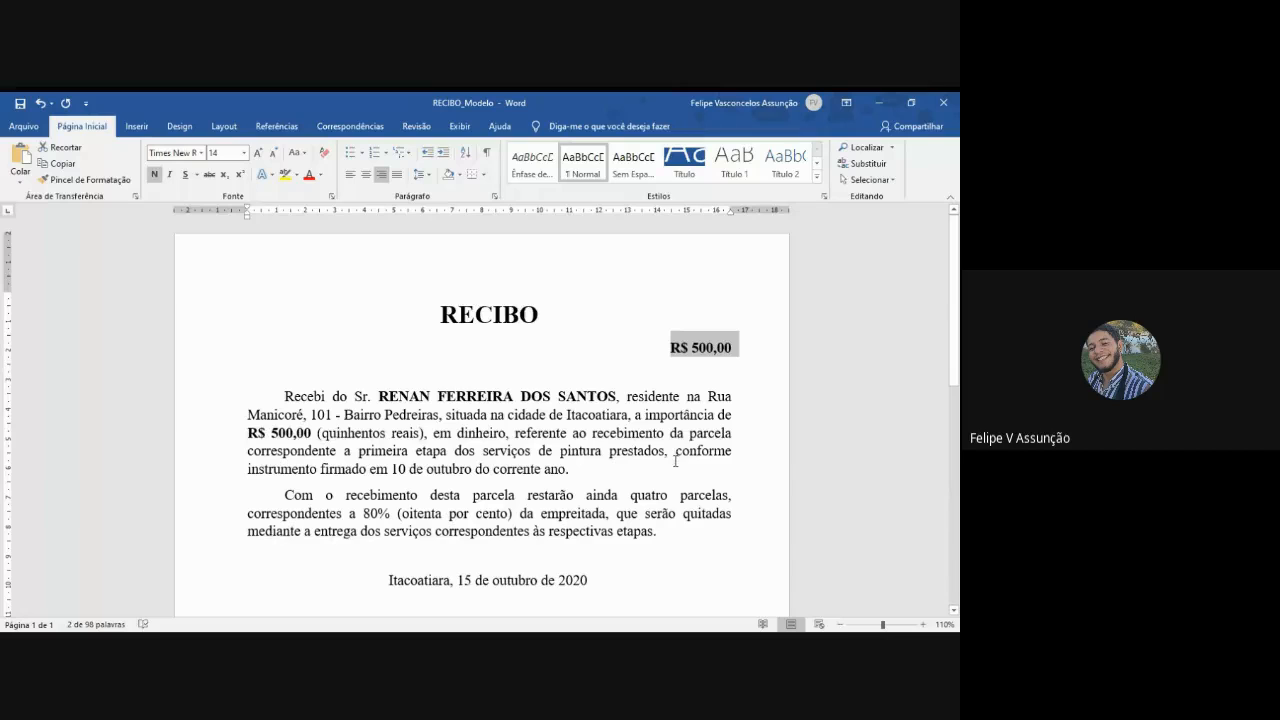
scroll(676, 457, "down", 1)
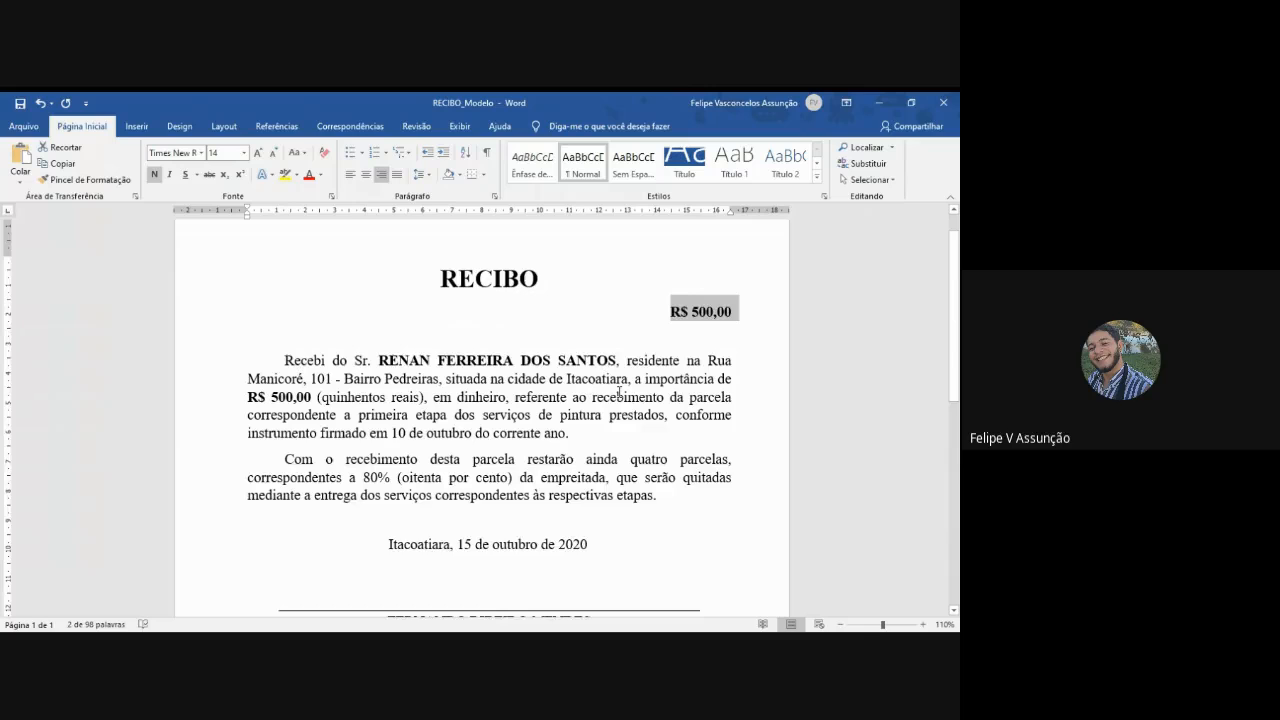
scroll(619, 391, "down", 2)
scroll(619, 396, "down", 2)
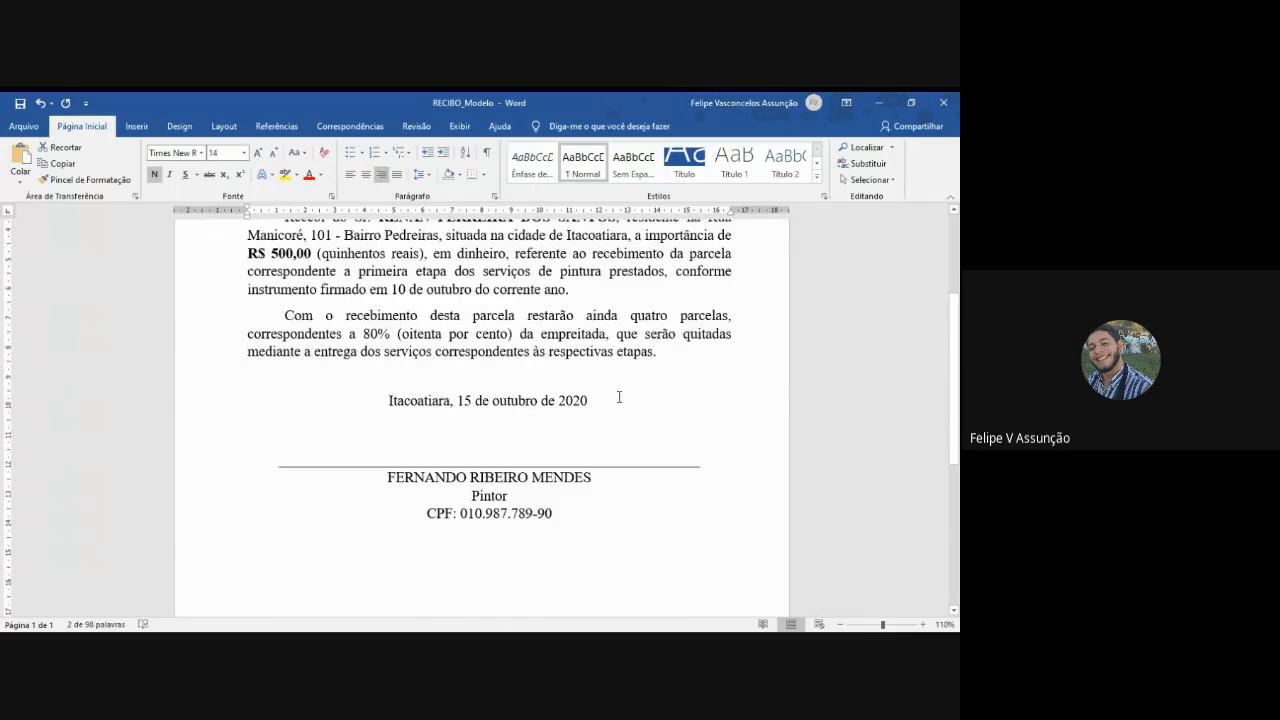